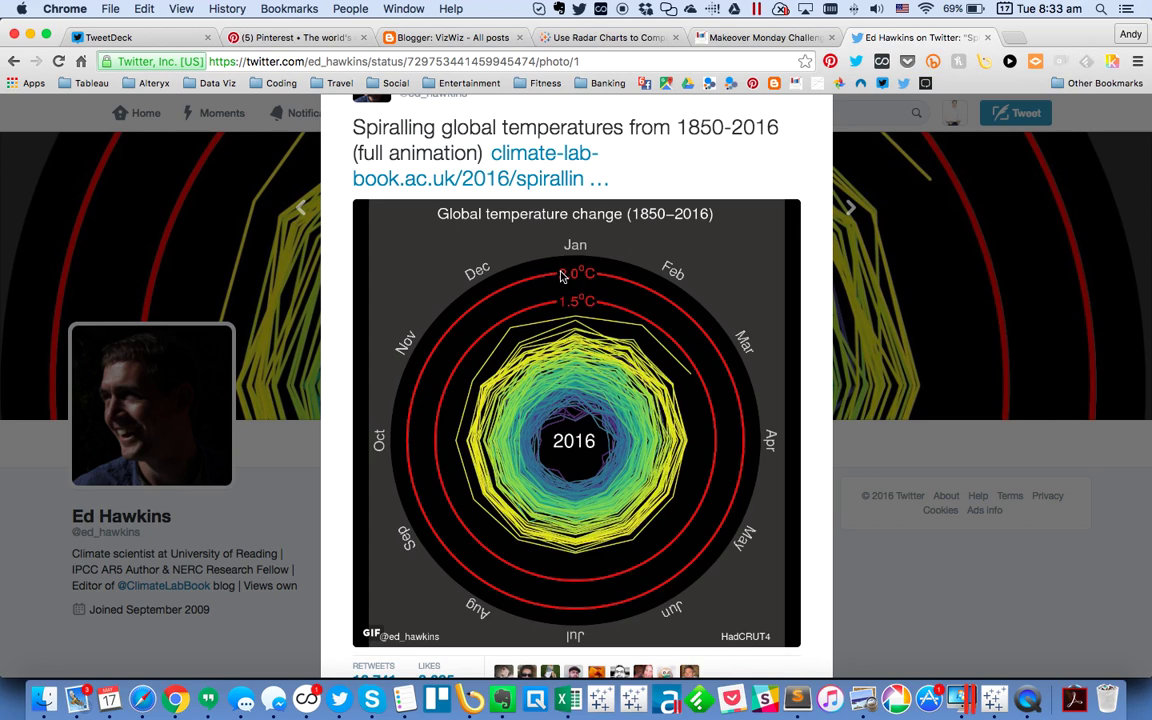
- Review the radar chart blog post, from the trigonometry diagram to the Xaxis and Yaxis calculations
{"action": "left_click", "coordinate": [609, 40]}
{"action": "scroll", "coordinate": [709, 331], "scroll_direction": "up", "scroll_amount": 5}
{"action": "scroll", "coordinate": [709, 331], "scroll_direction": "up", "scroll_amount": 15}
{"action": "scroll", "coordinate": [709, 329], "scroll_direction": "down", "scroll_amount": 3}
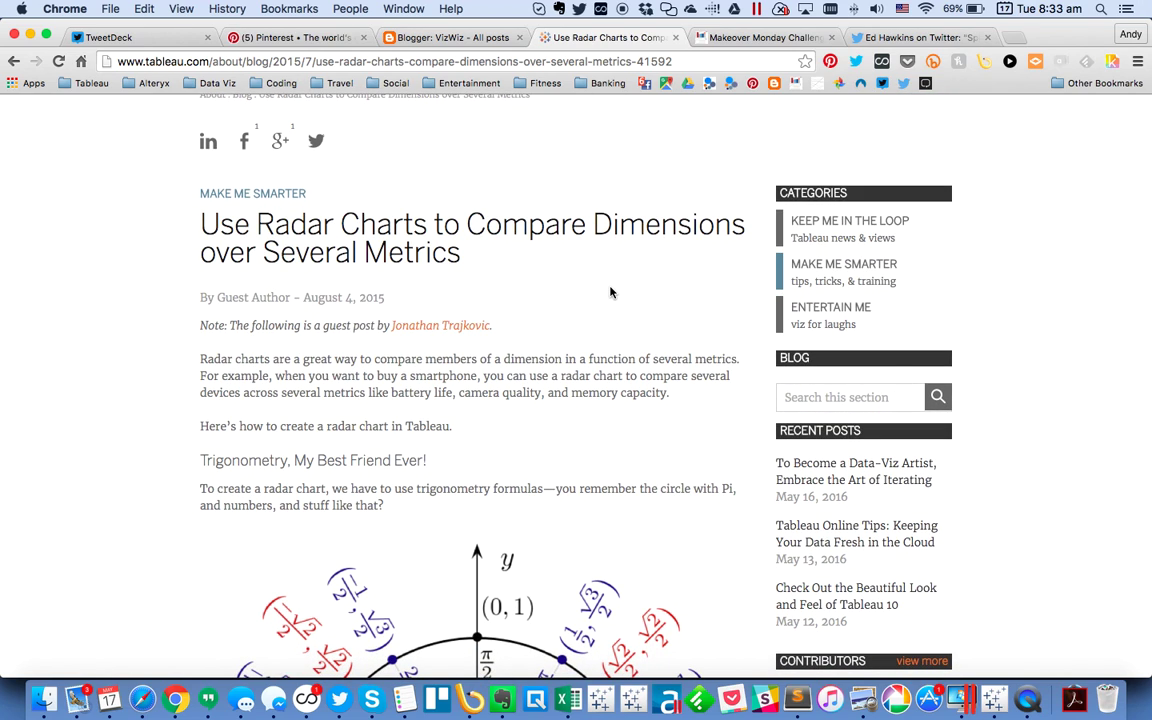
{"action": "scroll", "coordinate": [611, 292], "scroll_direction": "down", "scroll_amount": 15}
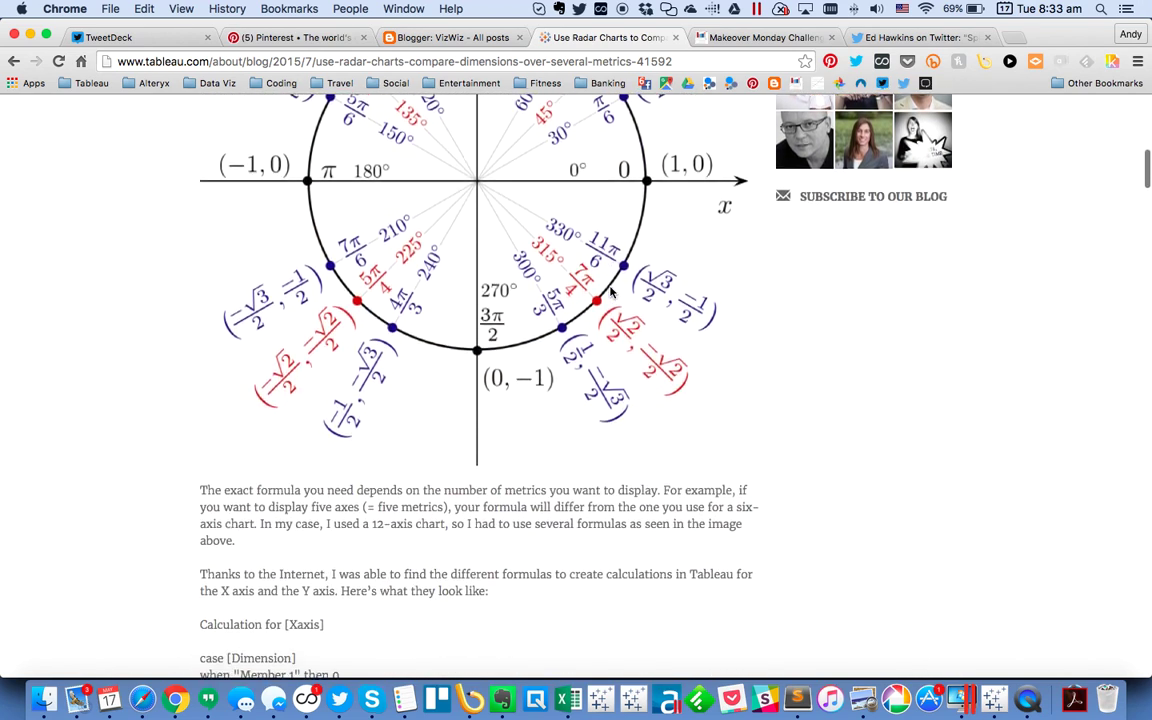
{"action": "scroll", "coordinate": [611, 292], "scroll_direction": "down", "scroll_amount": 5}
{"action": "scroll", "coordinate": [611, 292], "scroll_direction": "up", "scroll_amount": 3}
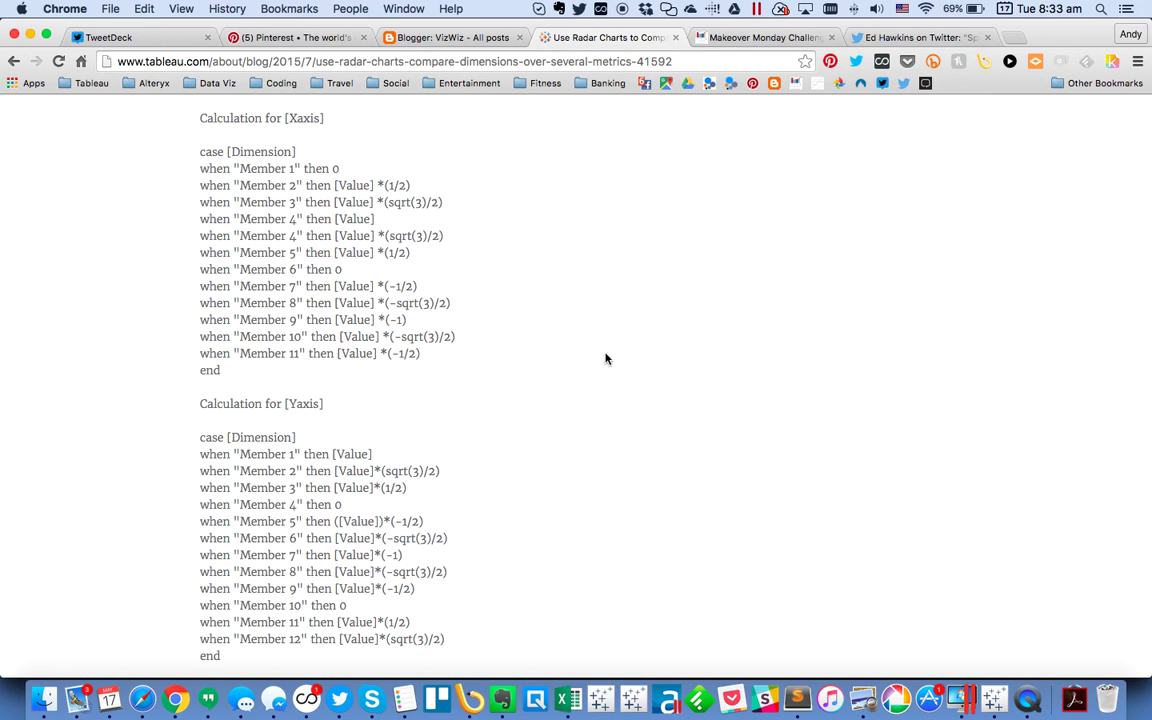
- Switch to Tableau, connect a new worksheet to the text file HadCRUT4.txt and list the Year field on rows
{"action": "left_click", "coordinate": [994, 698]}
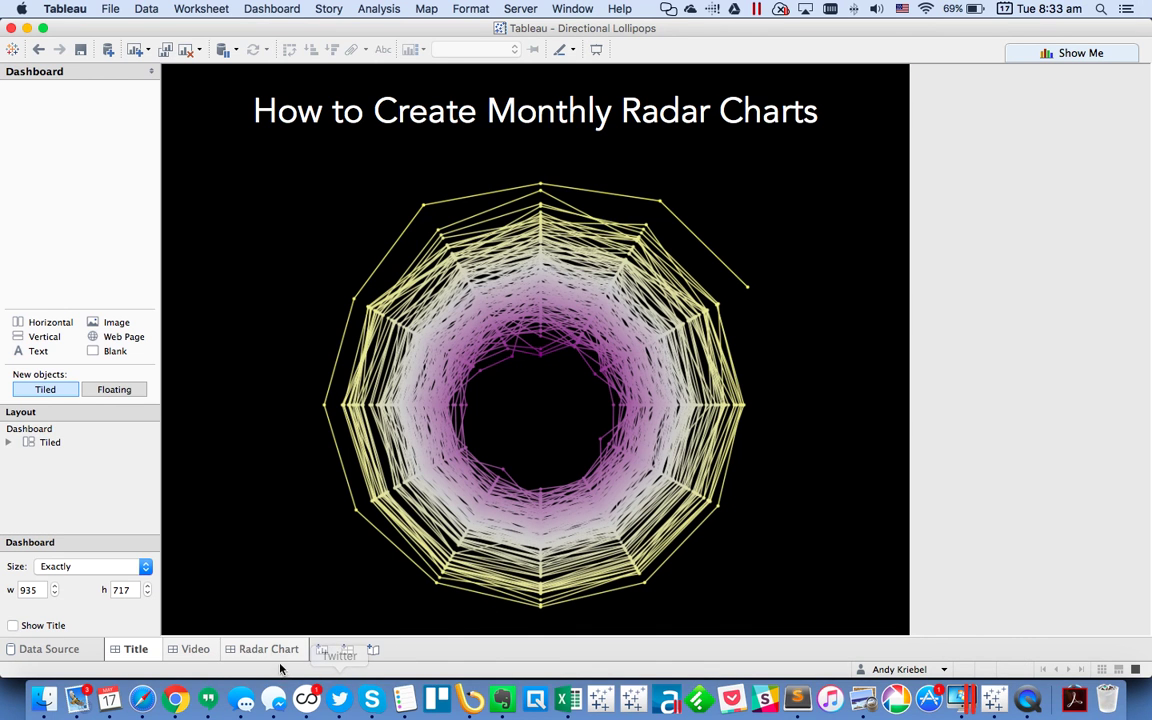
{"action": "left_click", "coordinate": [321, 649]}
{"action": "left_click", "coordinate": [85, 96]}
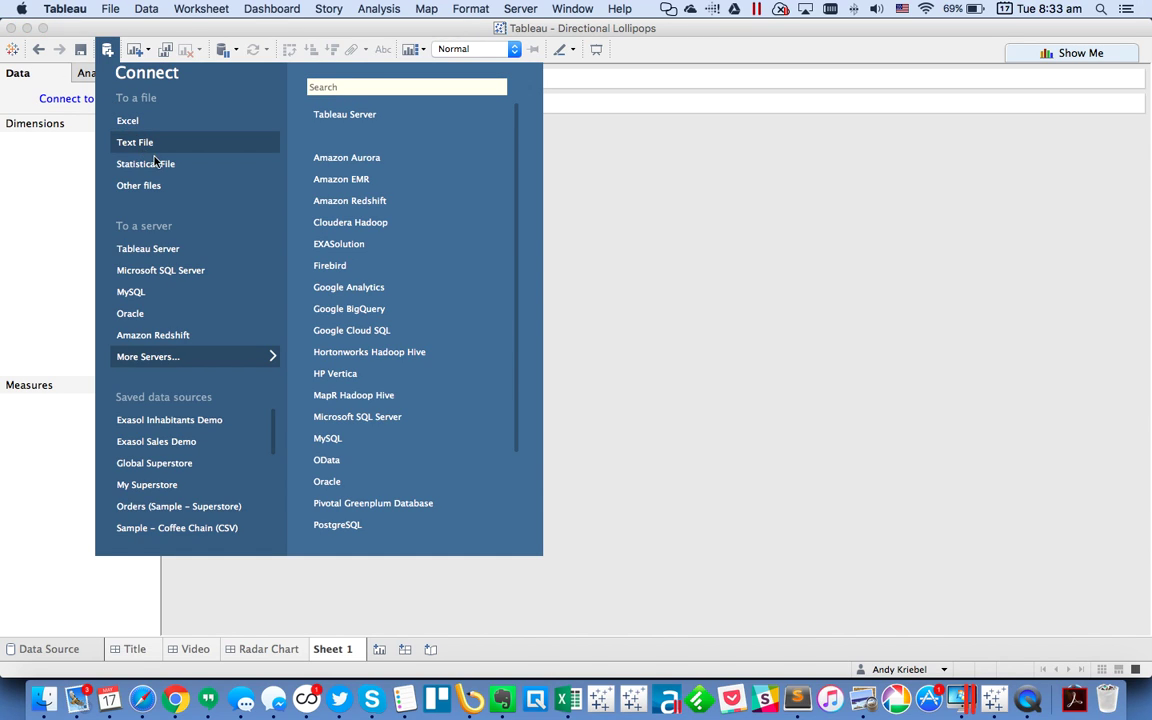
{"action": "left_click", "coordinate": [135, 142]}
{"action": "left_click", "coordinate": [518, 171]}
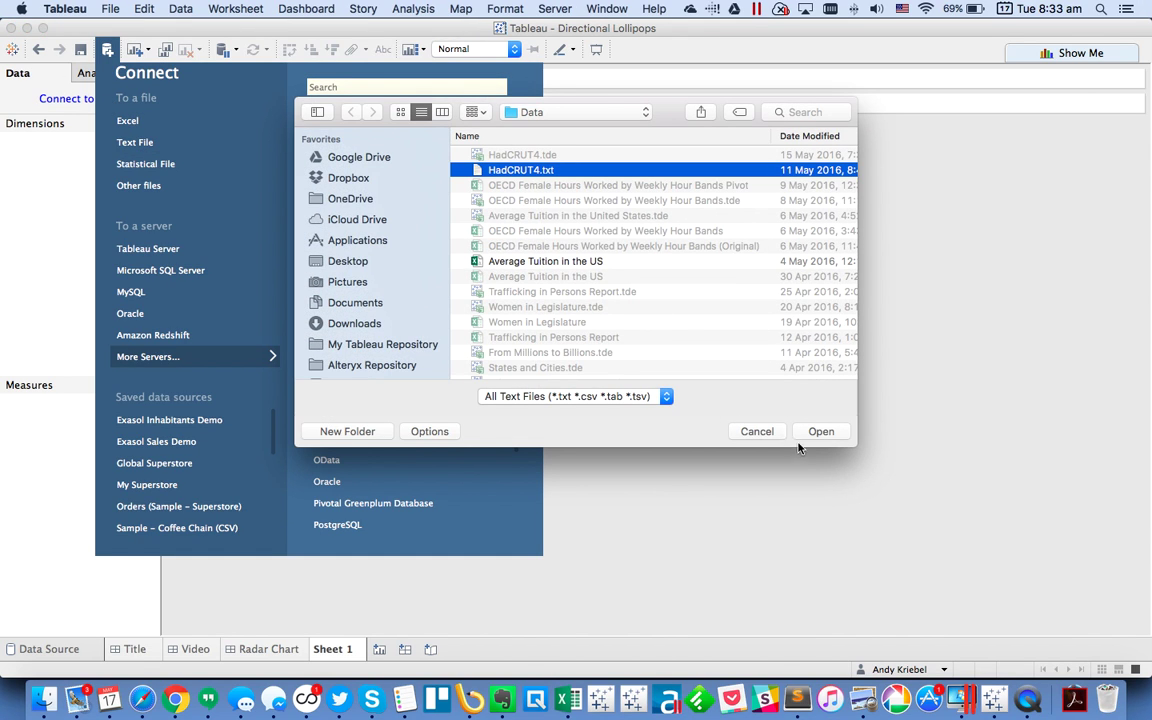
{"action": "key", "text": "Return"}
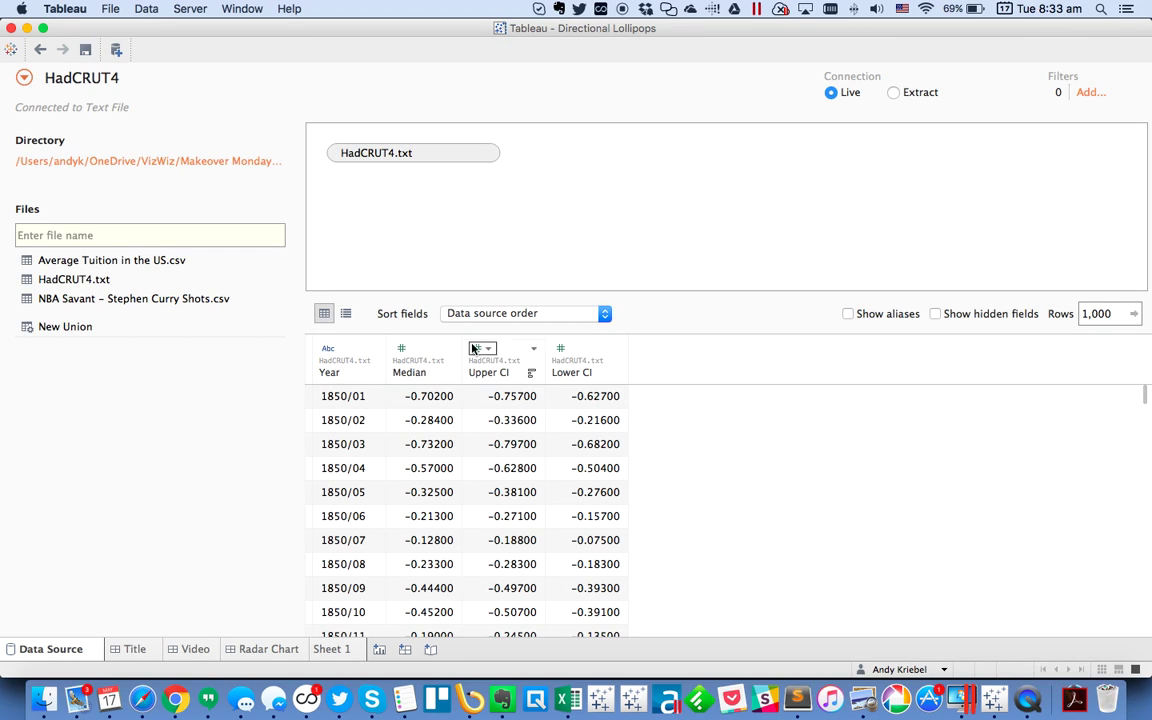
{"action": "left_click", "coordinate": [341, 651]}
{"action": "left_click_drag", "start_coordinate": [18, 131], "coordinate": [315, 184]}
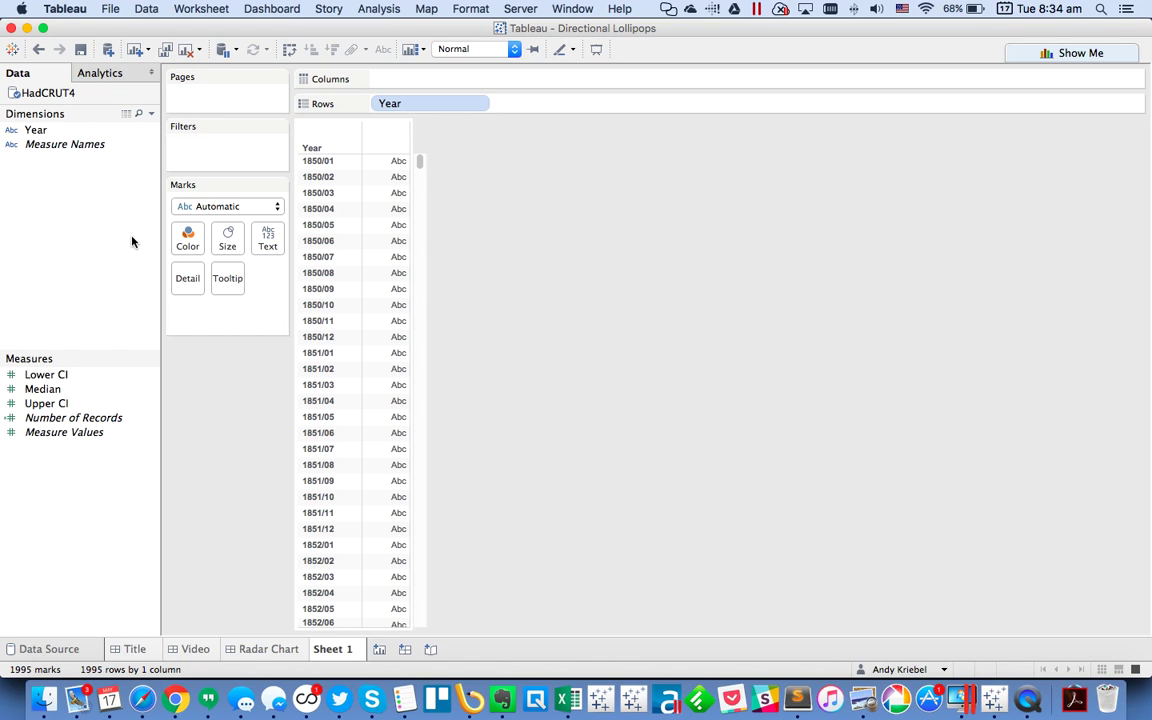
- Create a calculated field named Date and start its formula with the MAKEDATE function
{"action": "left_click", "coordinate": [151, 113]}
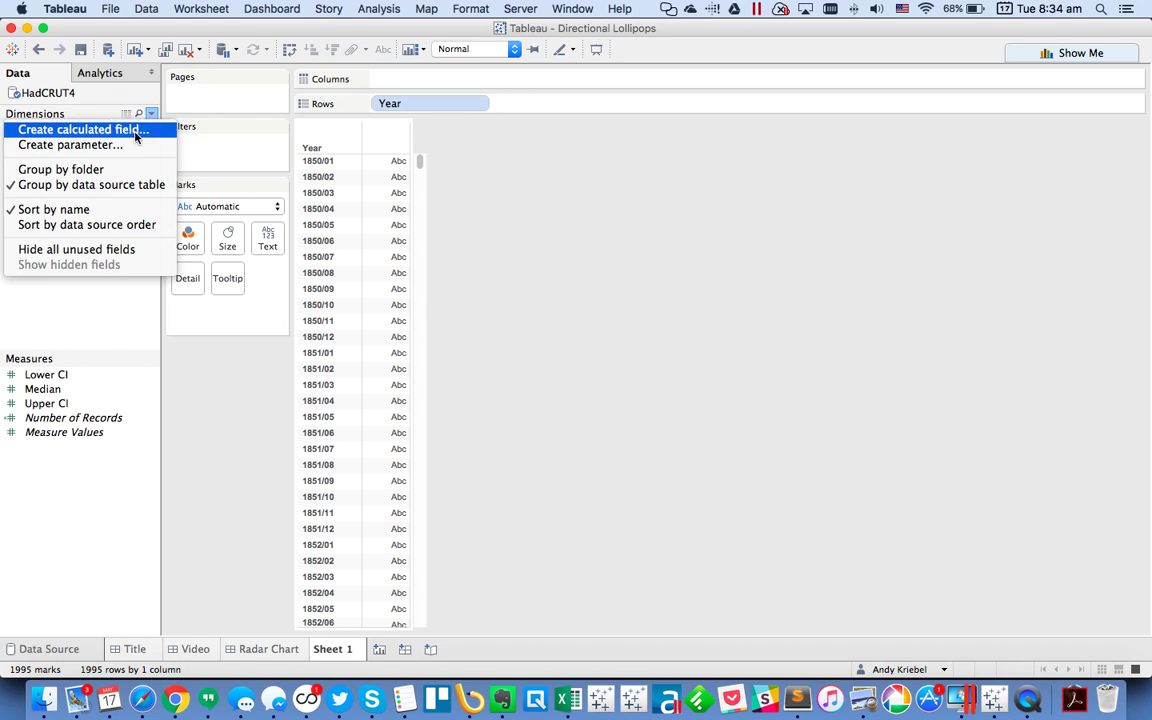
{"action": "left_click", "coordinate": [131, 131]}
{"action": "type", "text": "Da"}
{"action": "key", "text": "Tab"}
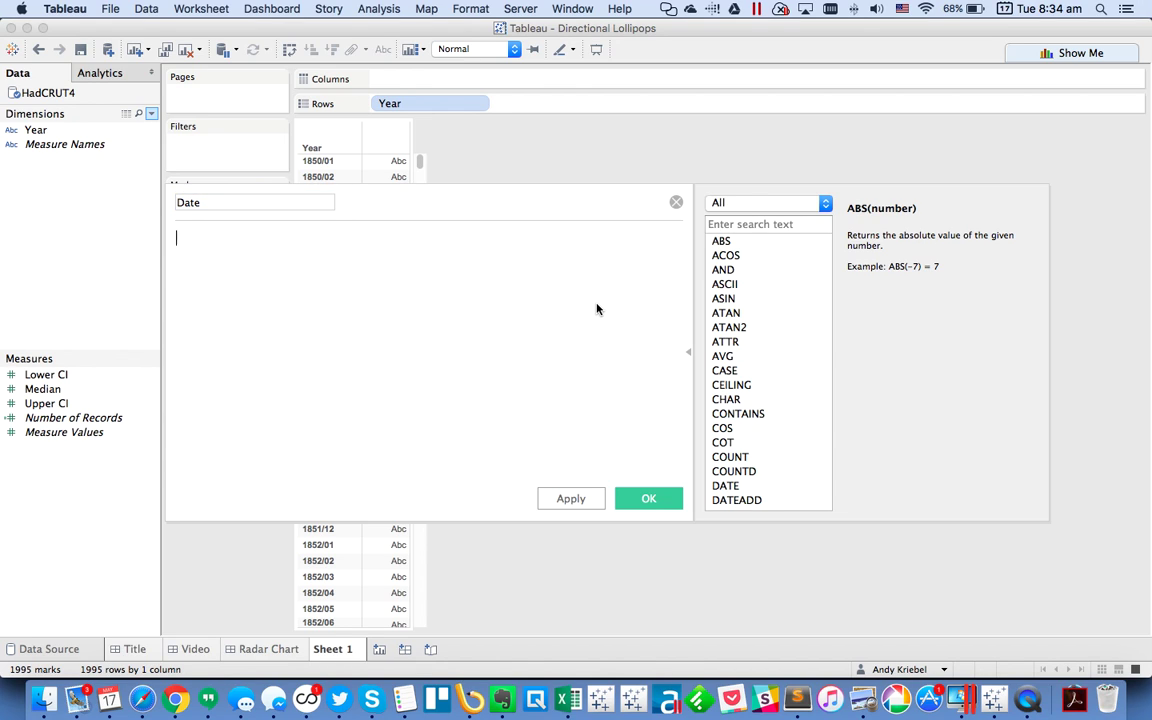
{"action": "type", "text": "make"}
{"action": "key", "text": "Return"}
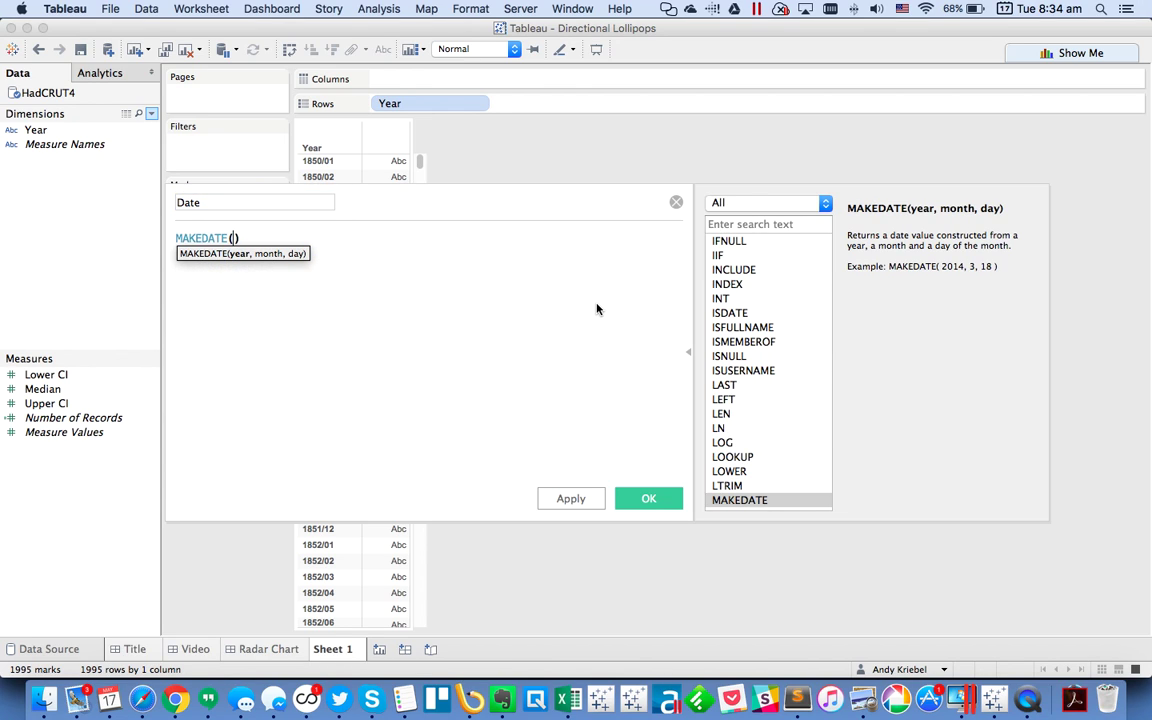
- Enter INT(LEFT([Year],4)) as the year argument of MAKEDATE
{"action": "type", "text": "int"}
{"action": "key", "text": "Return"}
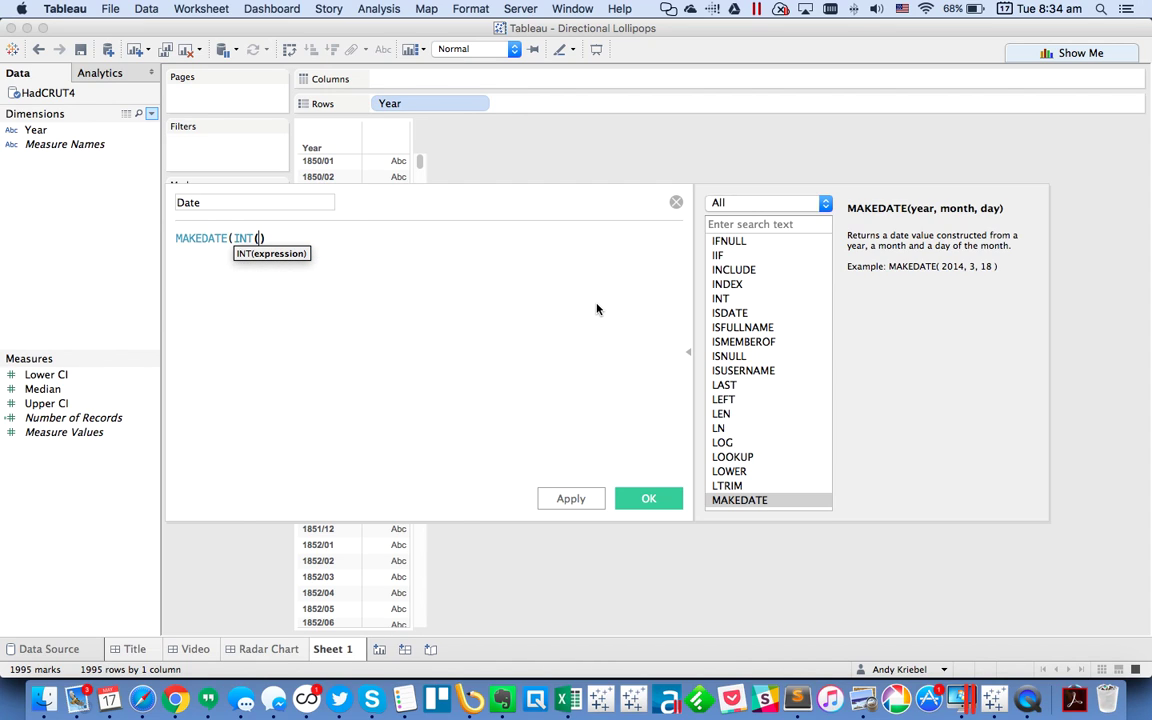
{"action": "type", "text": "left"}
{"action": "key", "text": "Return"}
{"action": "type", "text": "year"}
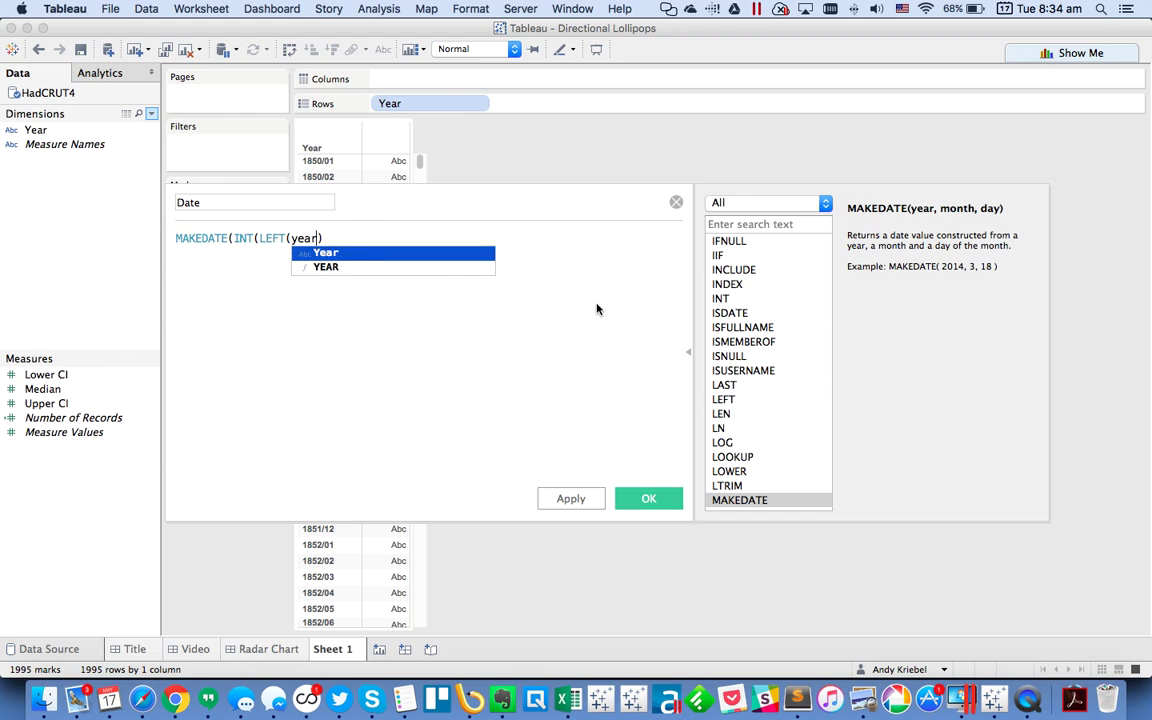
{"action": "key", "text": "Return"}
{"action": "type", "text": ",4"}
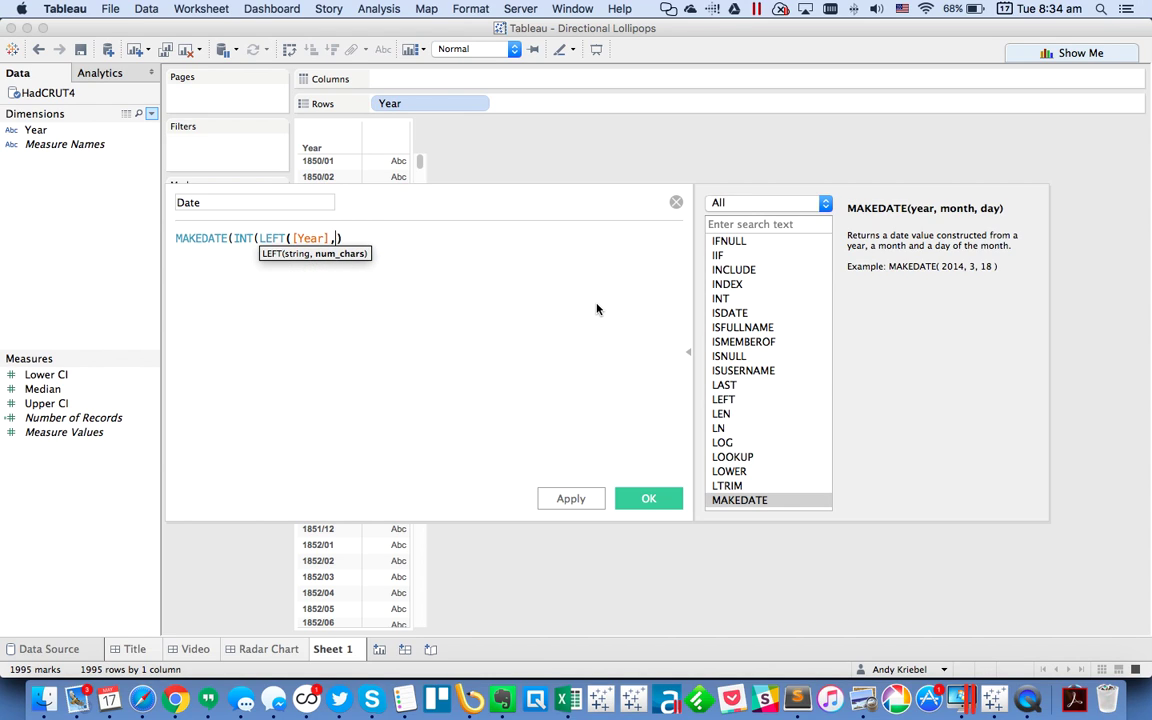
{"action": "type", "text": ")"}
{"action": "type", "text": ","}
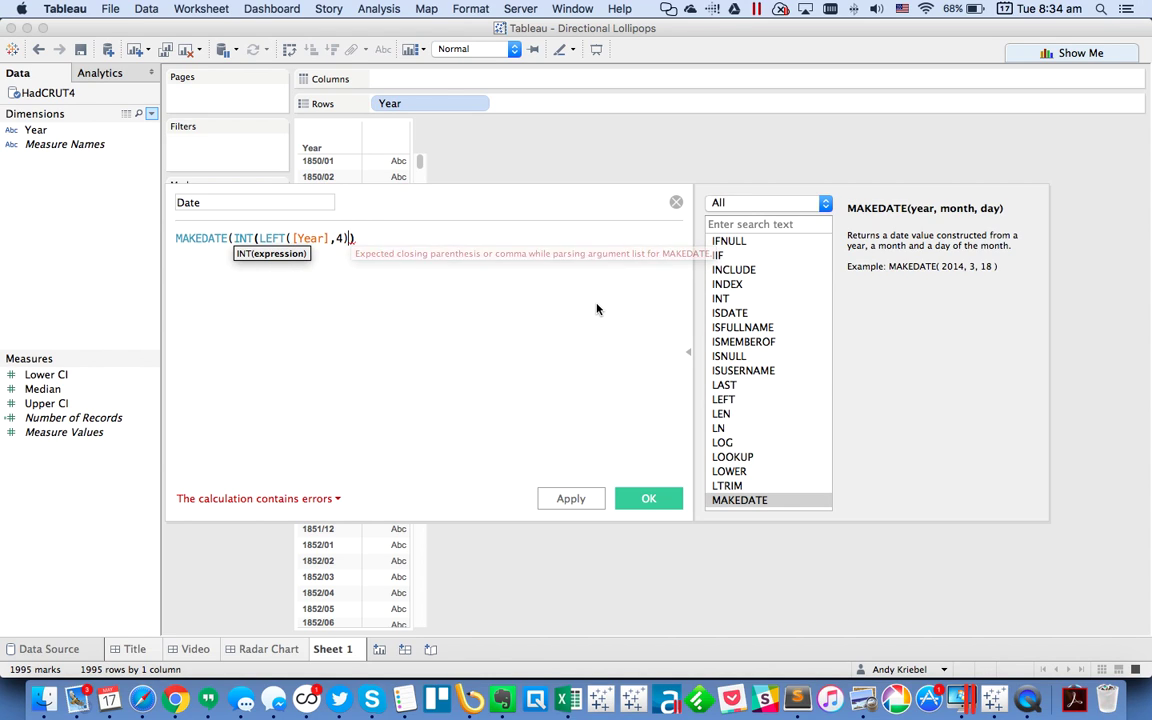
{"action": "key", "text": "BackSpace"}
{"action": "type", "text": "),"}
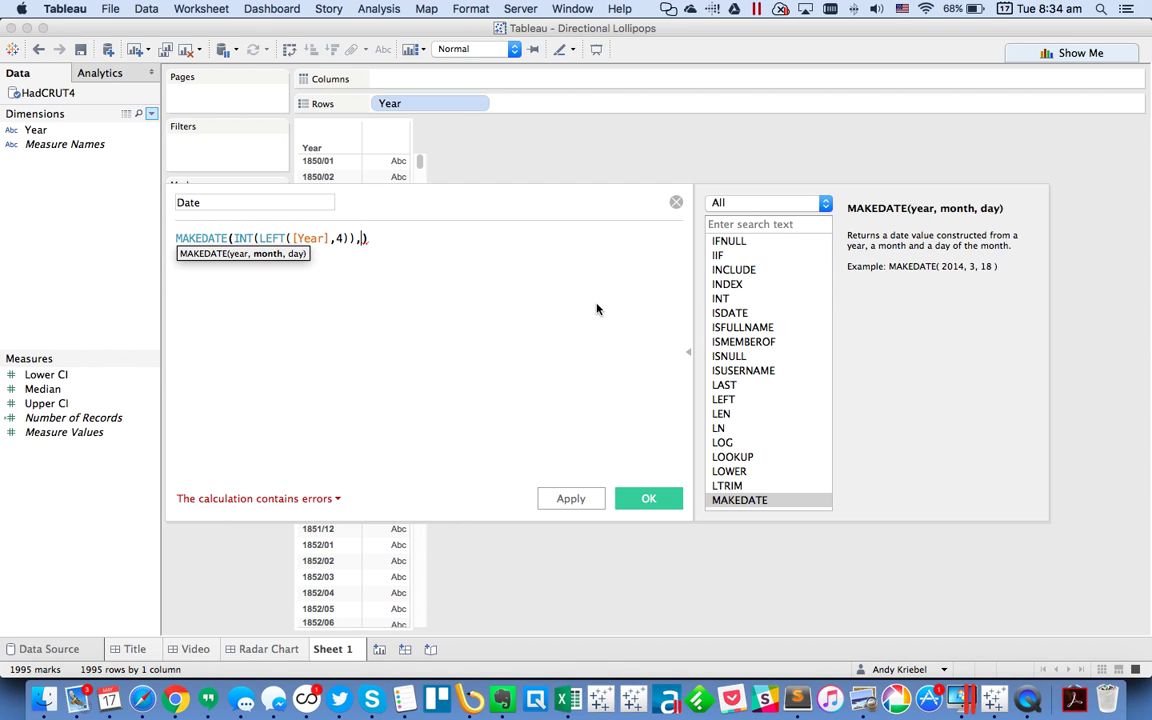
- Enter INT(RIGHT([Year],2)) as the month argument of MAKEDATE
{"action": "type", "text": "int"}
{"action": "key", "text": "Return"}
{"action": "type", "text": "RIGHT"}
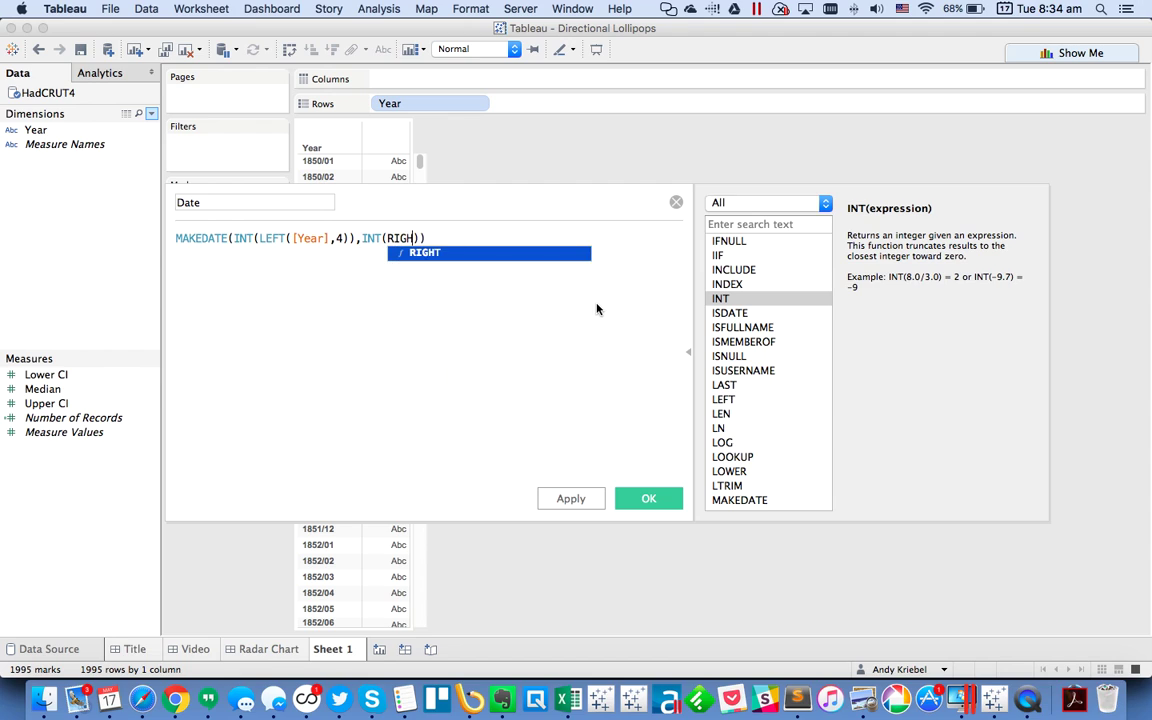
{"action": "key", "text": "Return"}
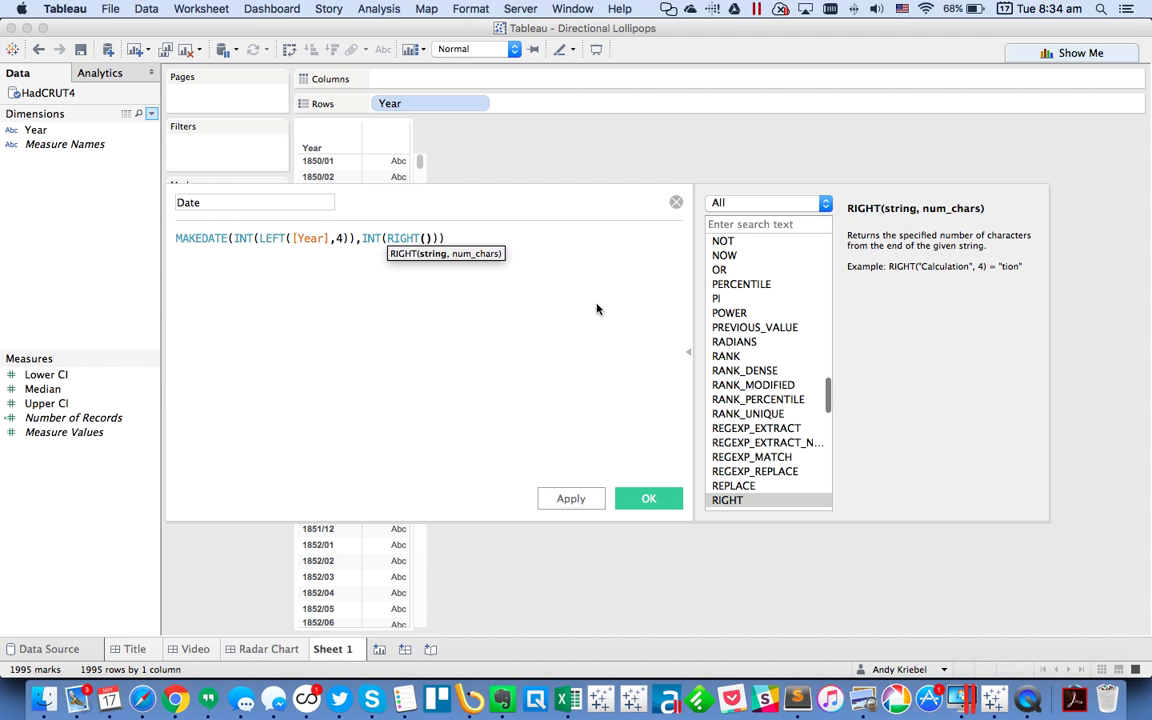
{"action": "type", "text": "year"}
{"action": "key", "text": "Return"}
{"action": "type", "text": ",2)"}
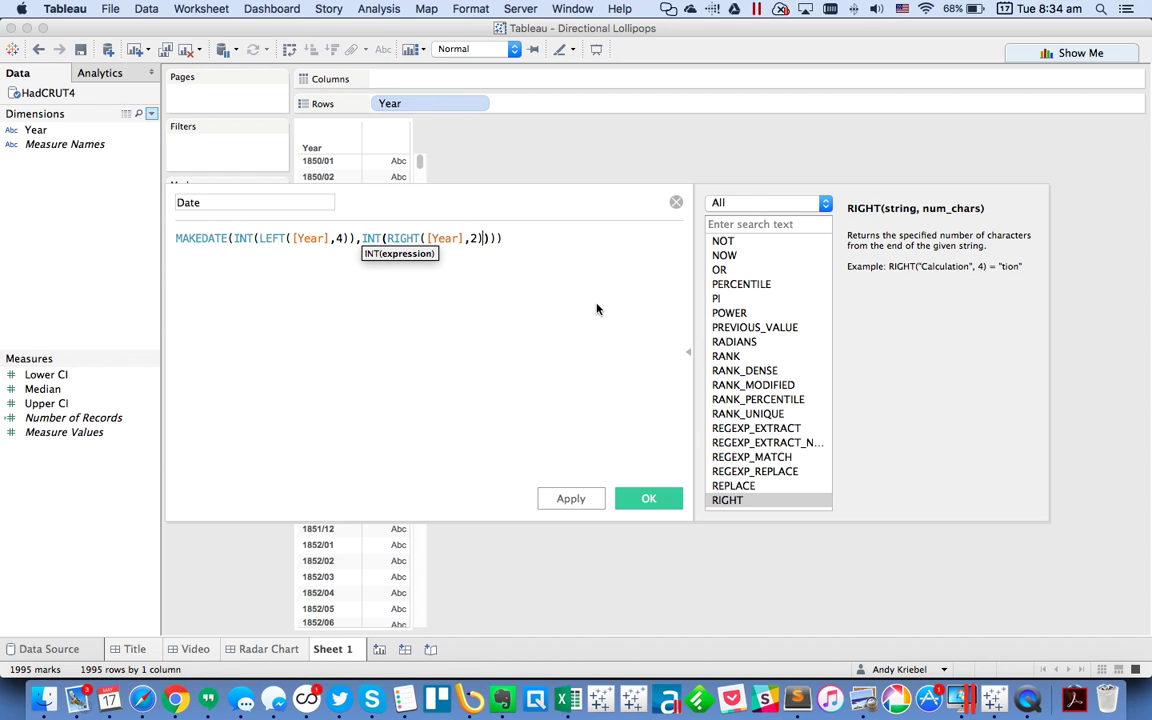
- Set the day argument of MAKEDATE to 1, balance the closing parentheses and save the Date field
{"action": "key", "text": "Right"}
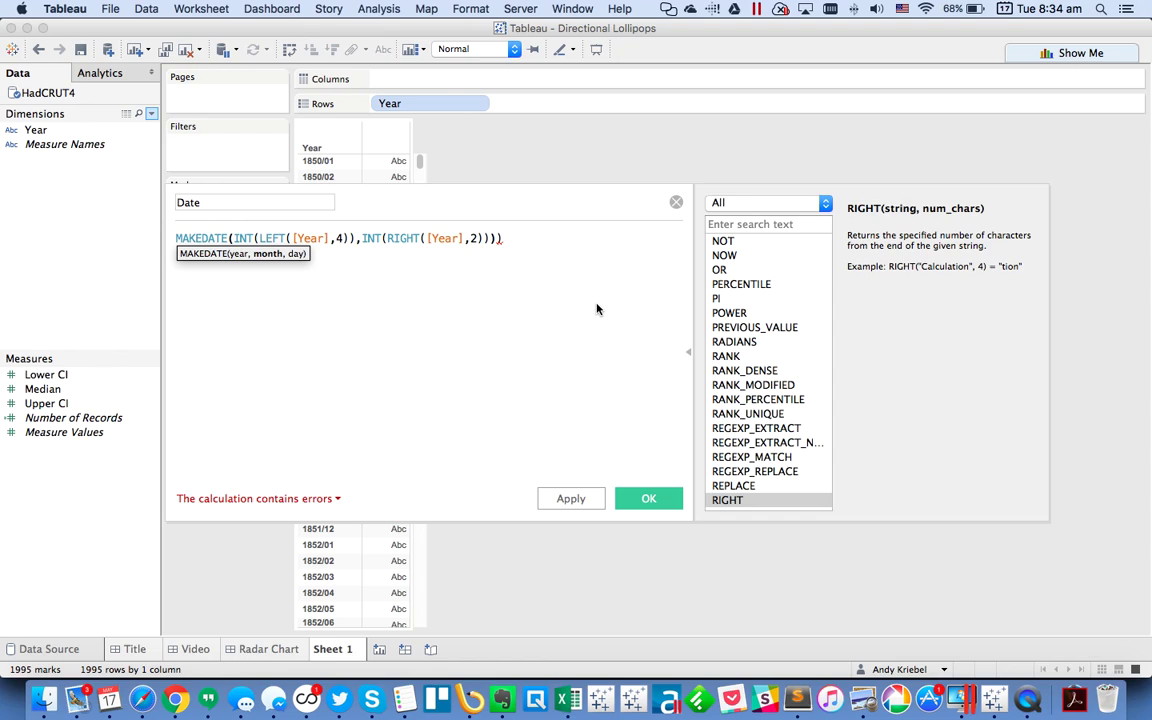
{"action": "type", "text": ",1"}
{"action": "key", "text": "Delete"}
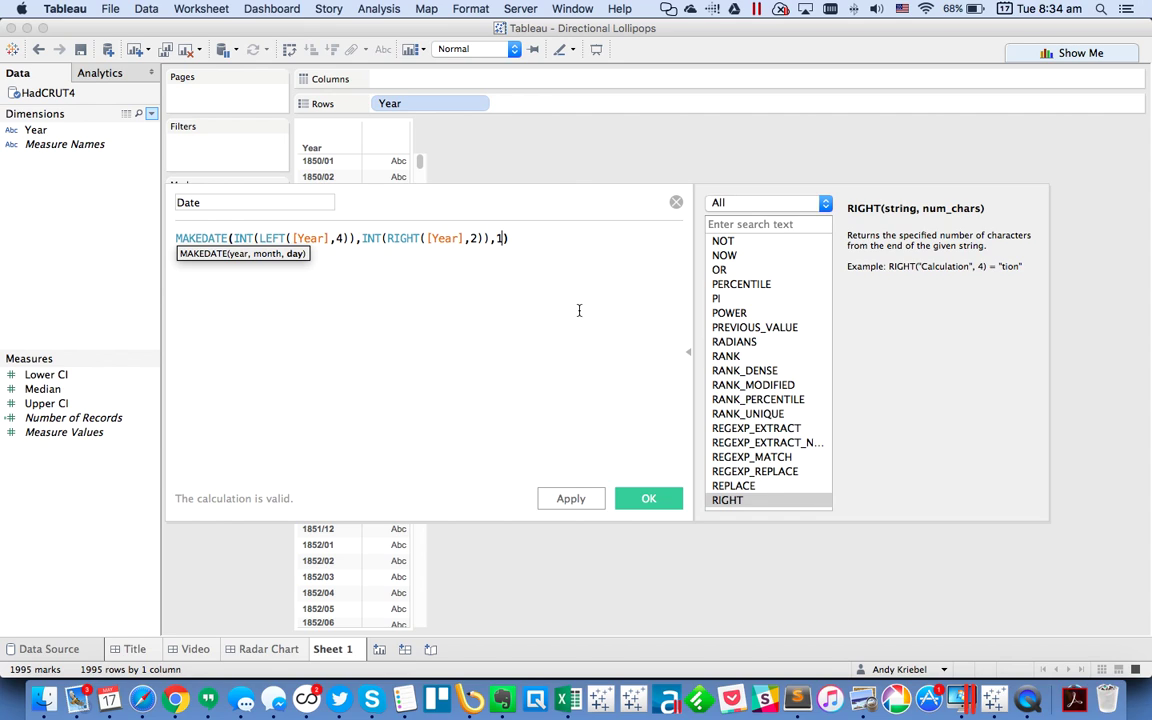
{"action": "left_click", "coordinate": [343, 272]}
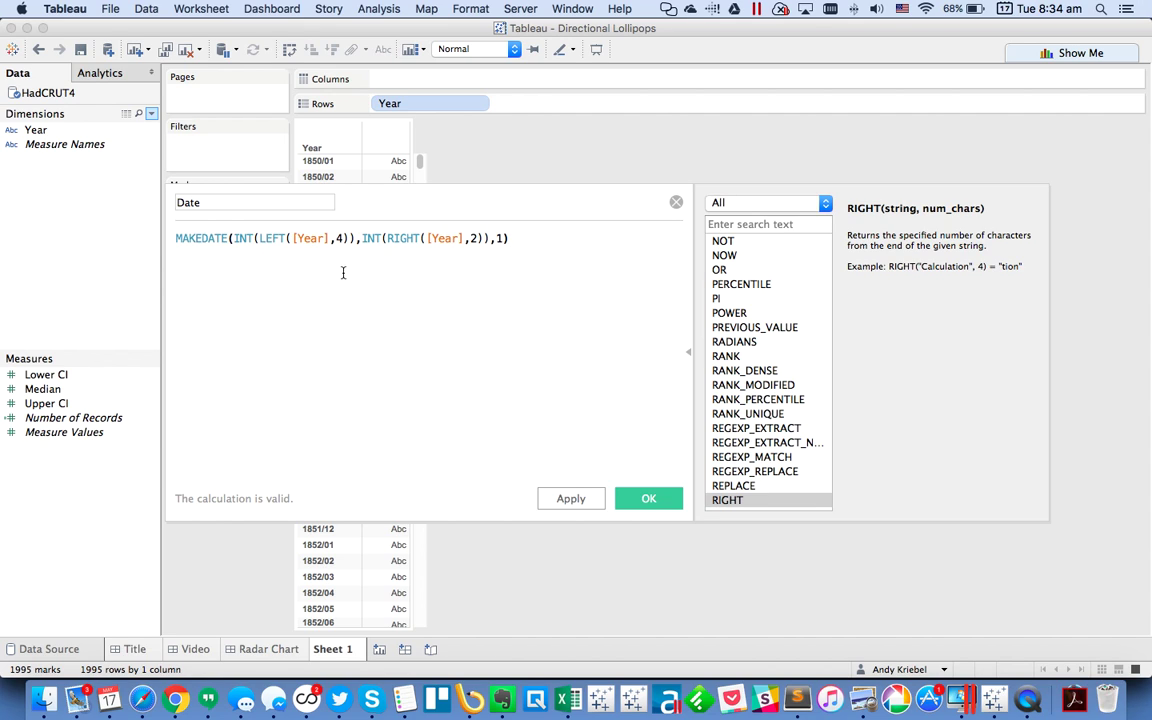
{"action": "left_click", "coordinate": [649, 498]}
- Add Date to rows after Year and expand its hierarchy through quarter and month to day
{"action": "left_click_drag", "start_coordinate": [36, 130], "coordinate": [508, 104]}
{"action": "left_click", "coordinate": [505, 104]}
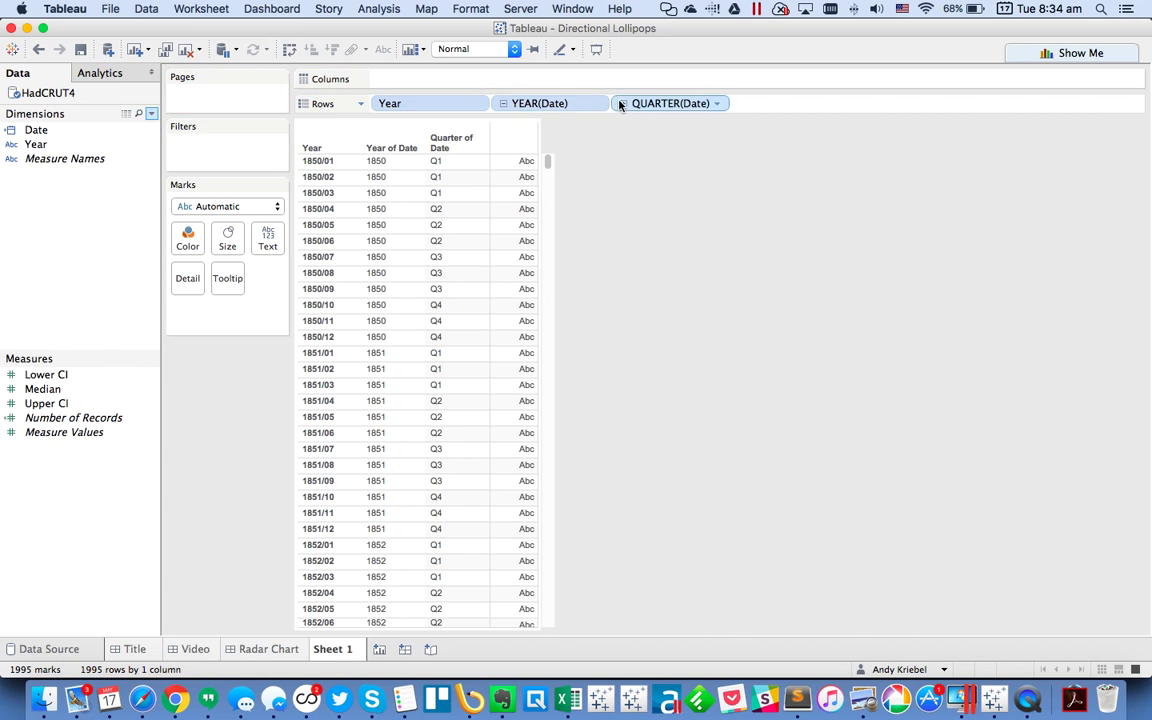
{"action": "left_click", "coordinate": [623, 104]}
{"action": "left_click", "coordinate": [743, 104]}
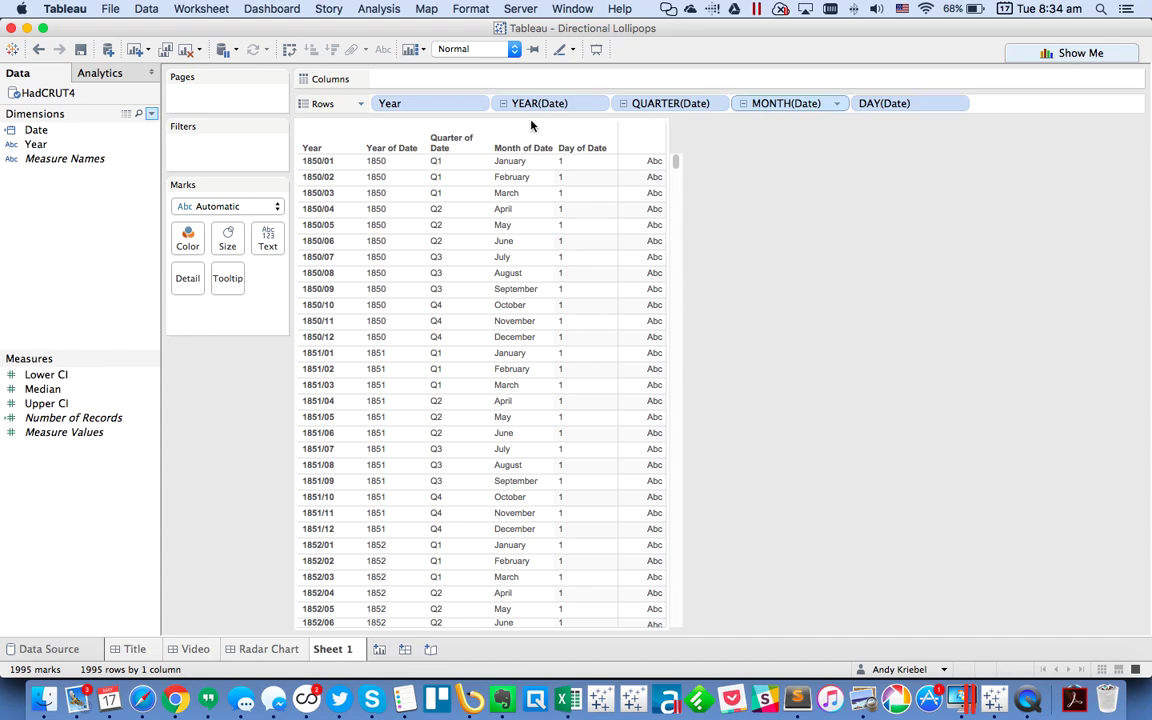
- Clear the worksheet, then switch to Chrome and copy the complete [Xaxis] case formula from the radar chart post
{"action": "left_click", "coordinate": [186, 51]}
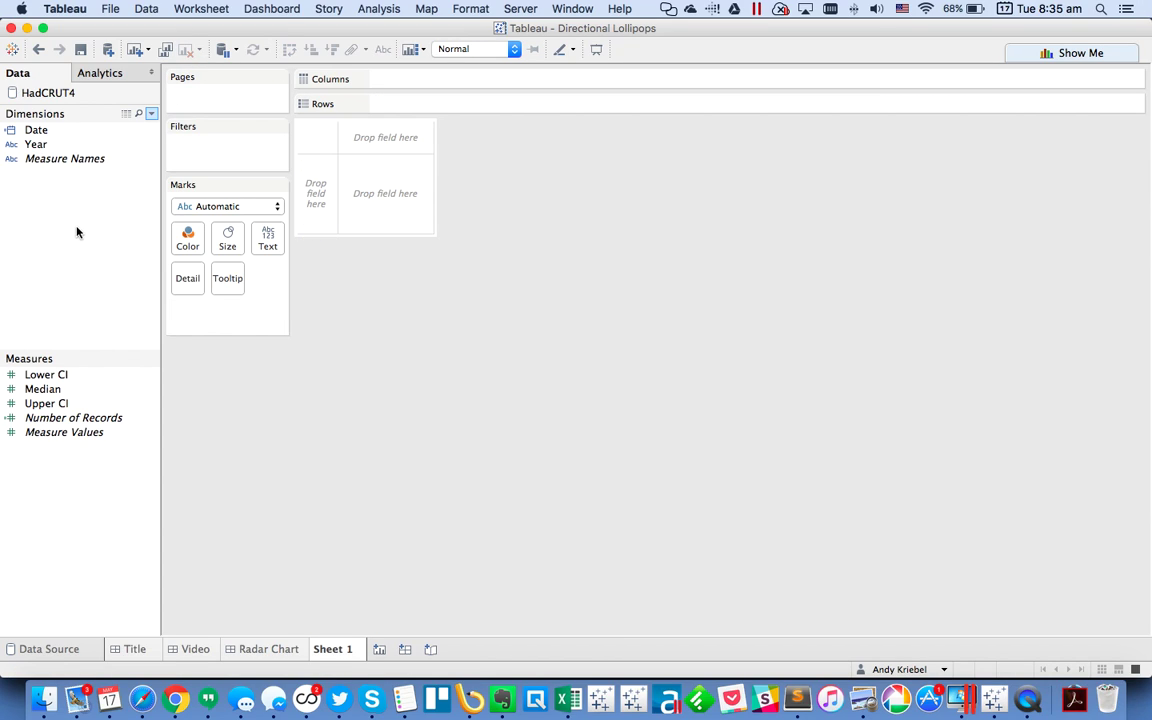
{"action": "key", "text": "super+Tab"}
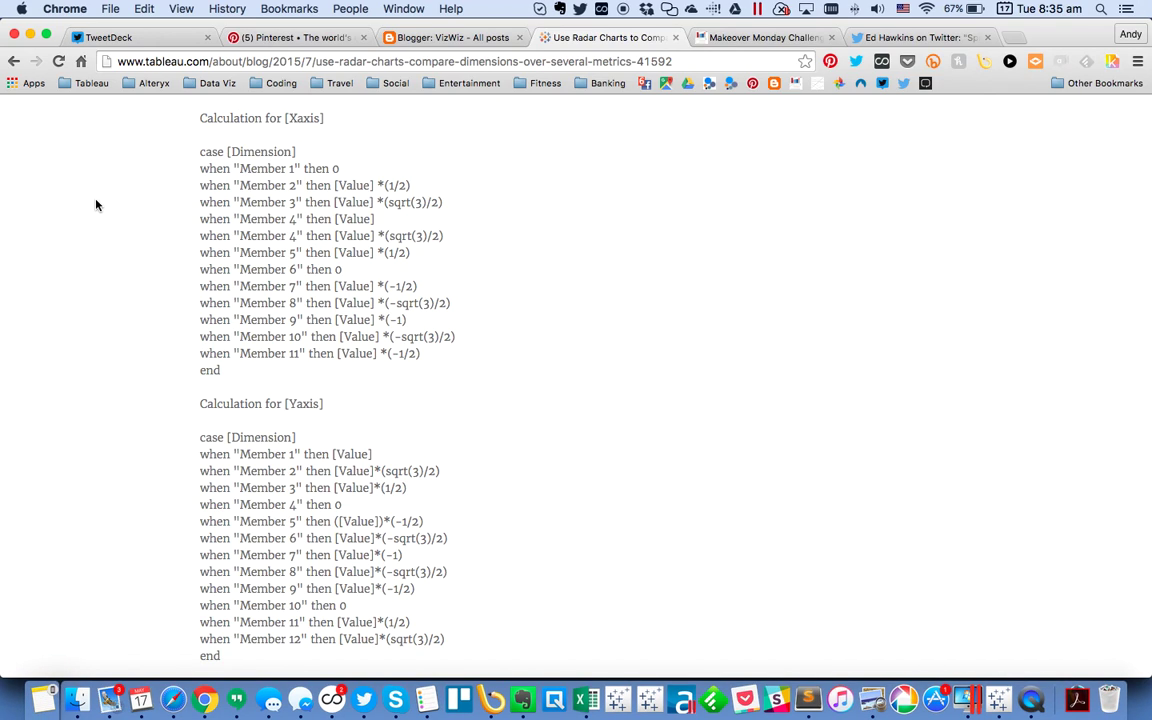
{"action": "left_click_drag", "start_coordinate": [200, 153], "coordinate": [233, 367]}
{"action": "key", "text": "super+c"}
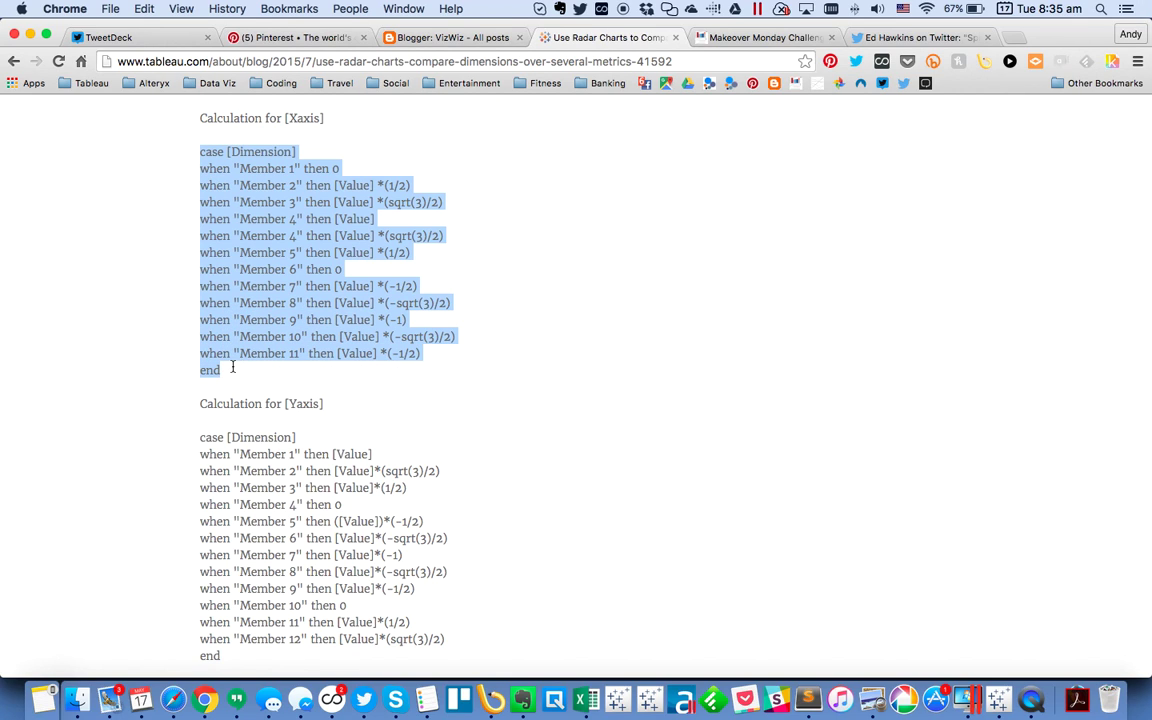
- Return to Tableau and create a calculated field named X containing the copied case formula
{"action": "key", "text": "super+Tab"}
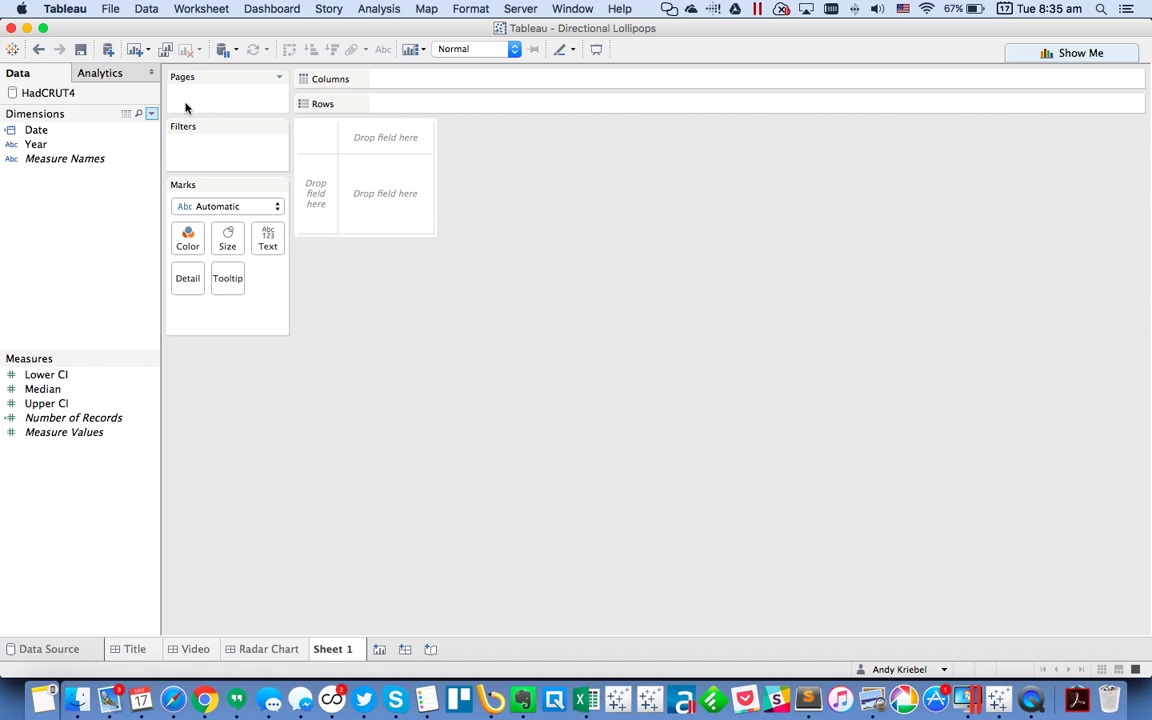
{"action": "left_click", "coordinate": [151, 114]}
{"action": "left_click", "coordinate": [80, 126]}
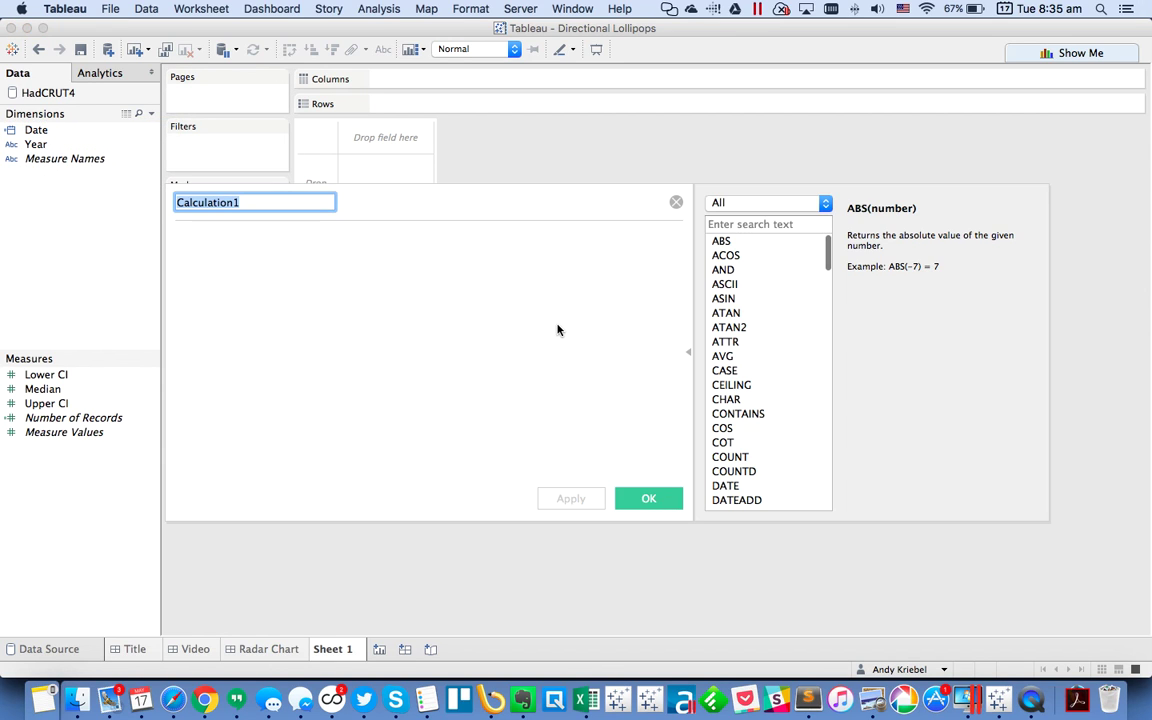
{"action": "type", "text": "X"}
{"action": "key", "text": "Tab"}
{"action": "key", "text": "super+v"}
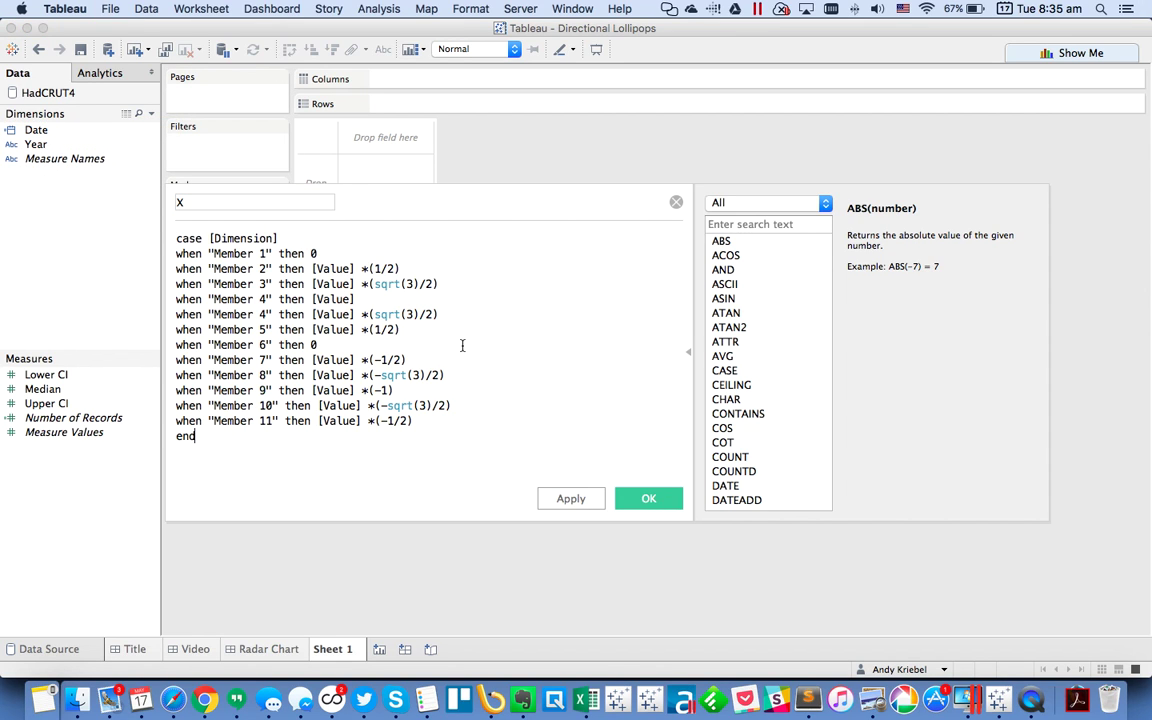
- Replace [Dimension] in X's case line with MONTH([Date])
{"action": "left_click_drag", "start_coordinate": [210, 238], "coordinate": [311, 238]}
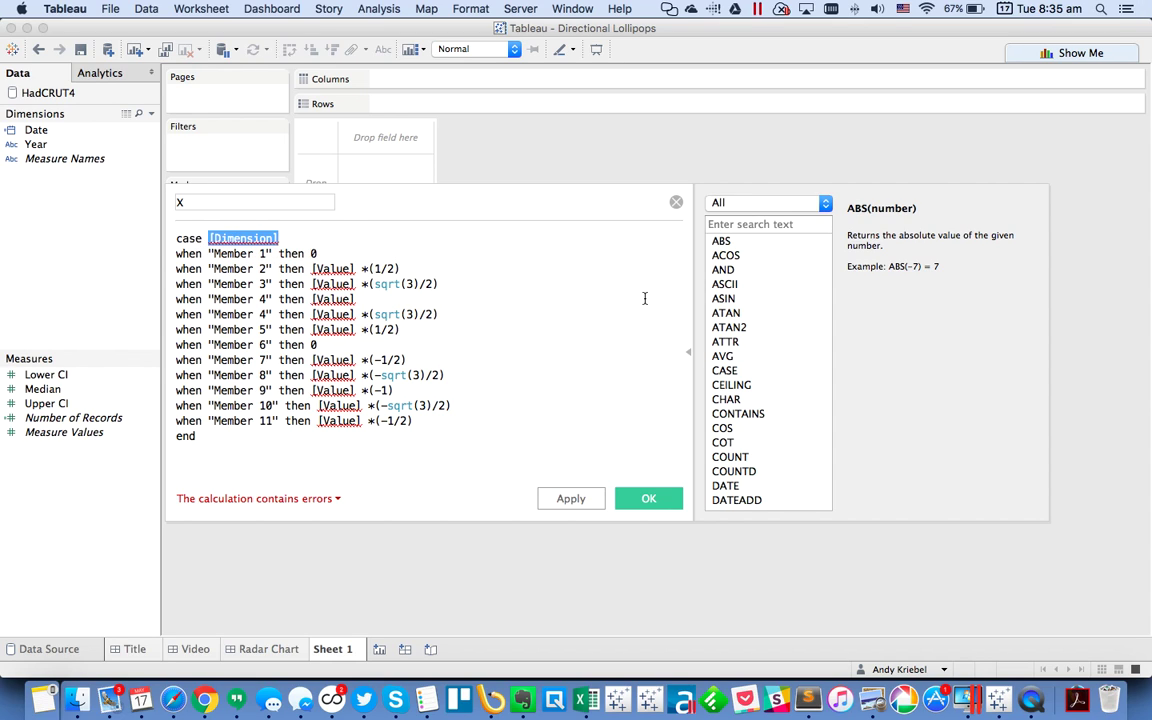
{"action": "type", "text": "MONTH([Date"}
{"action": "key", "text": "Return"}
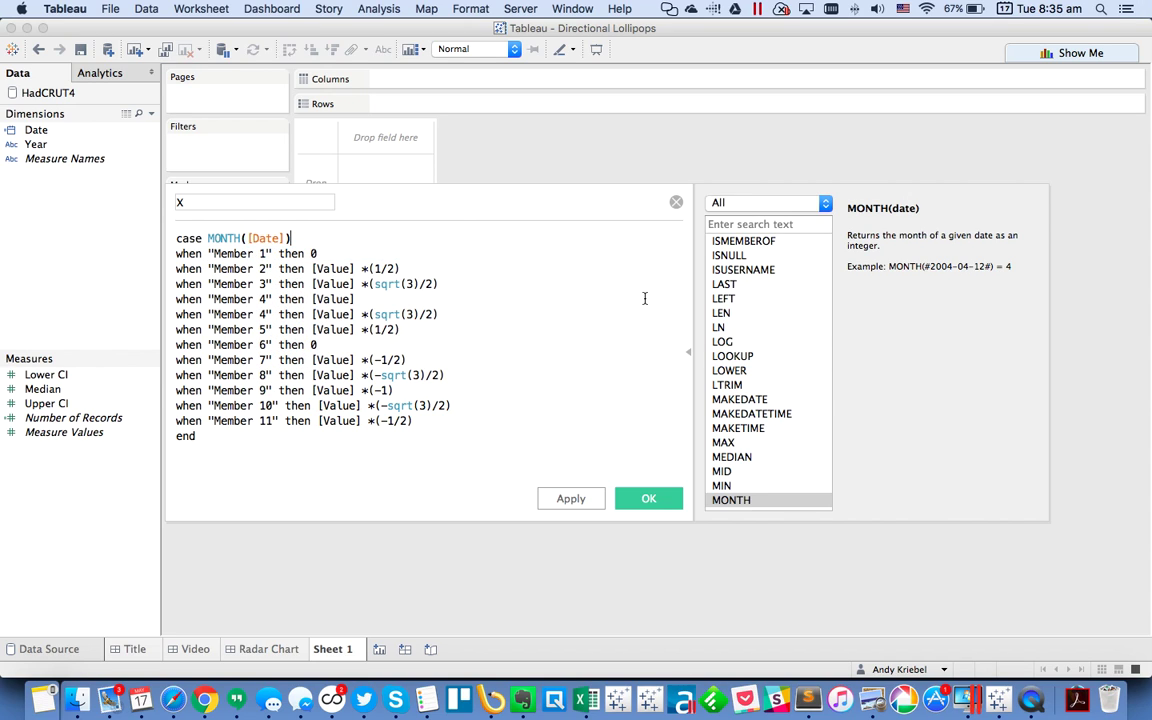
- Change the case expression in X to DATEPART('month',[Date])
{"action": "key", "text": "shift+Left"}
{"action": "key", "text": "shift+Left"}
{"action": "key", "text": "shift+Left"}
{"action": "key", "text": "shift+Left"}
{"action": "key", "text": "shift+Left"}
{"action": "key", "text": "shift+Left"}
{"action": "key", "text": "shift+Left"}
{"action": "key", "text": "shift+Left"}
{"action": "key", "text": "shift+Left"}
{"action": "key", "text": "shift+Left"}
{"action": "key", "text": "shift+Left"}
{"action": "key", "text": "shift+Left"}
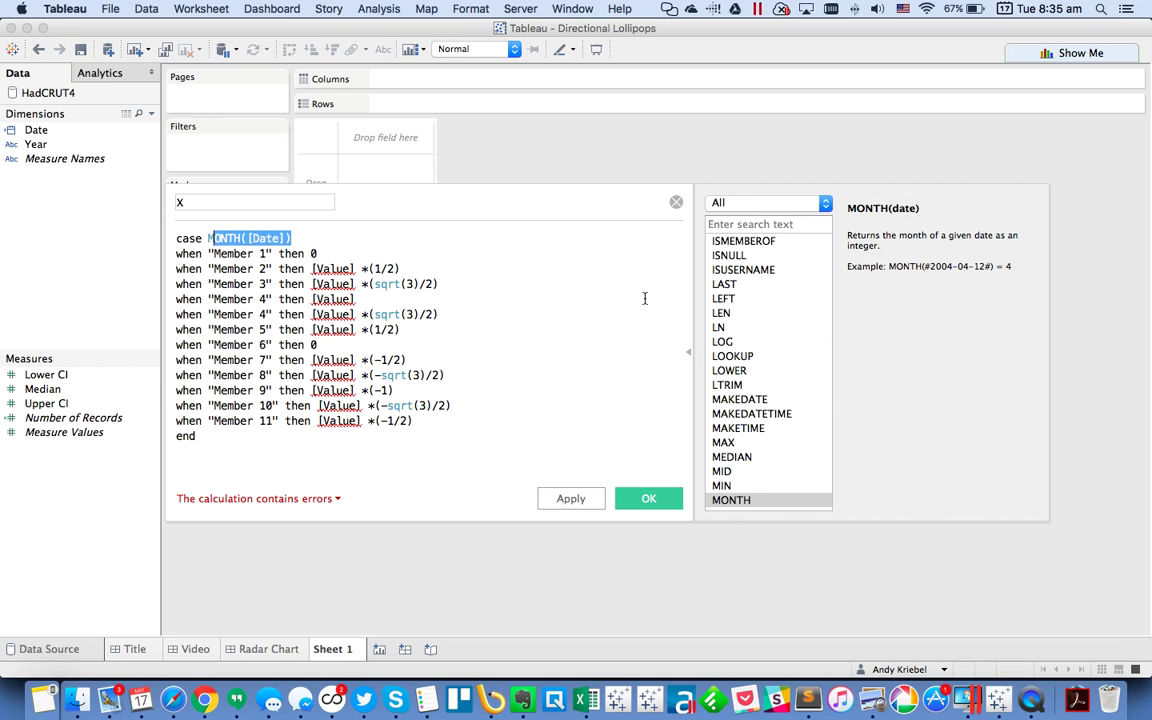
{"action": "type", "text": "datepar"}
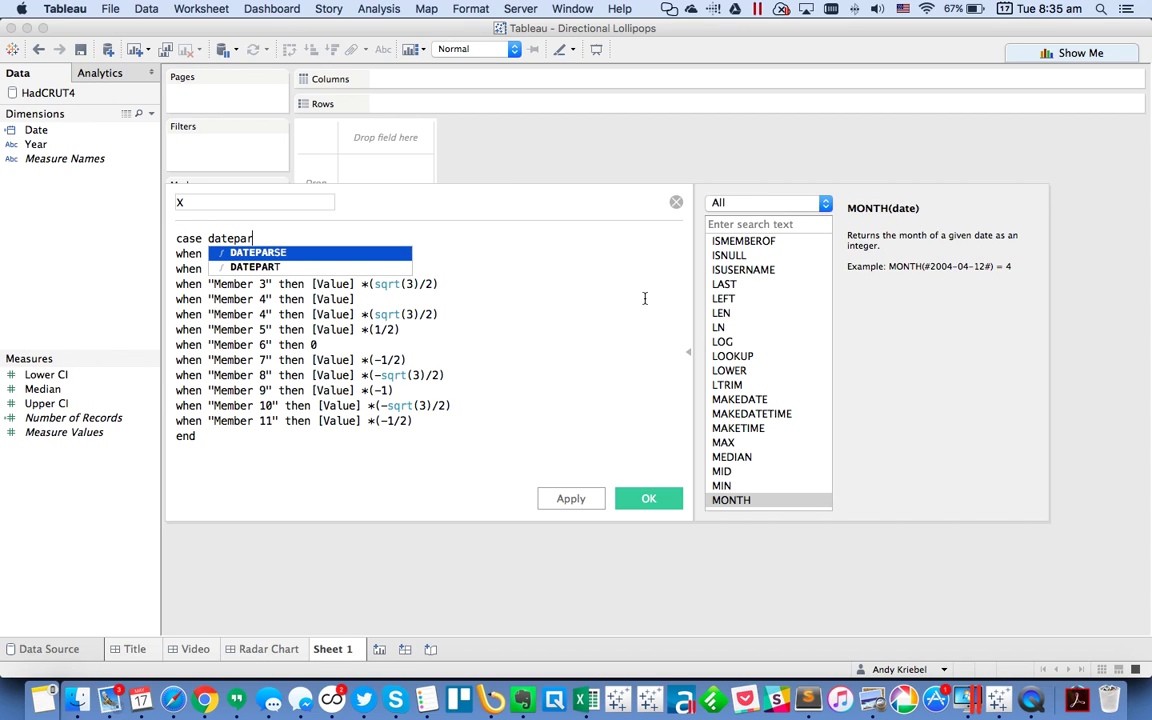
{"action": "key", "text": "Return"}
{"action": "type", "text": "'month',[date"}
{"action": "key", "text": "Return"}
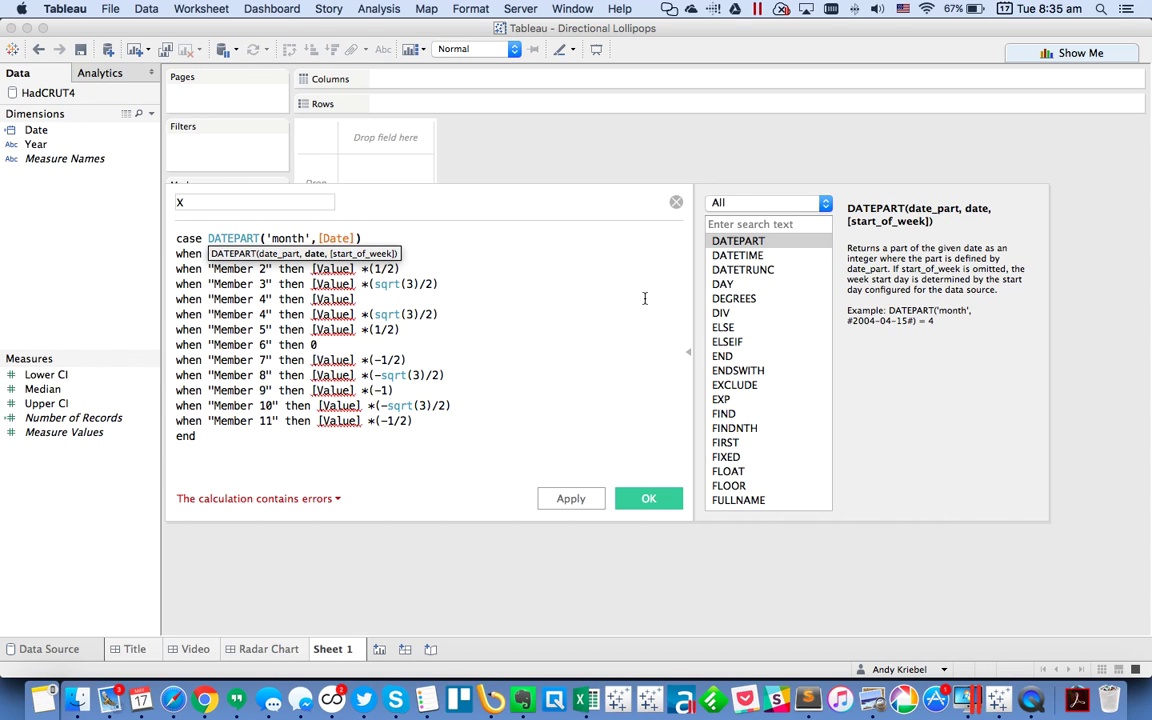
- Replace the quoted Member labels in X's when lines with the month numbers 1 through 12 in order
{"action": "key", "text": "Right"}
{"action": "key", "text": "Right"}
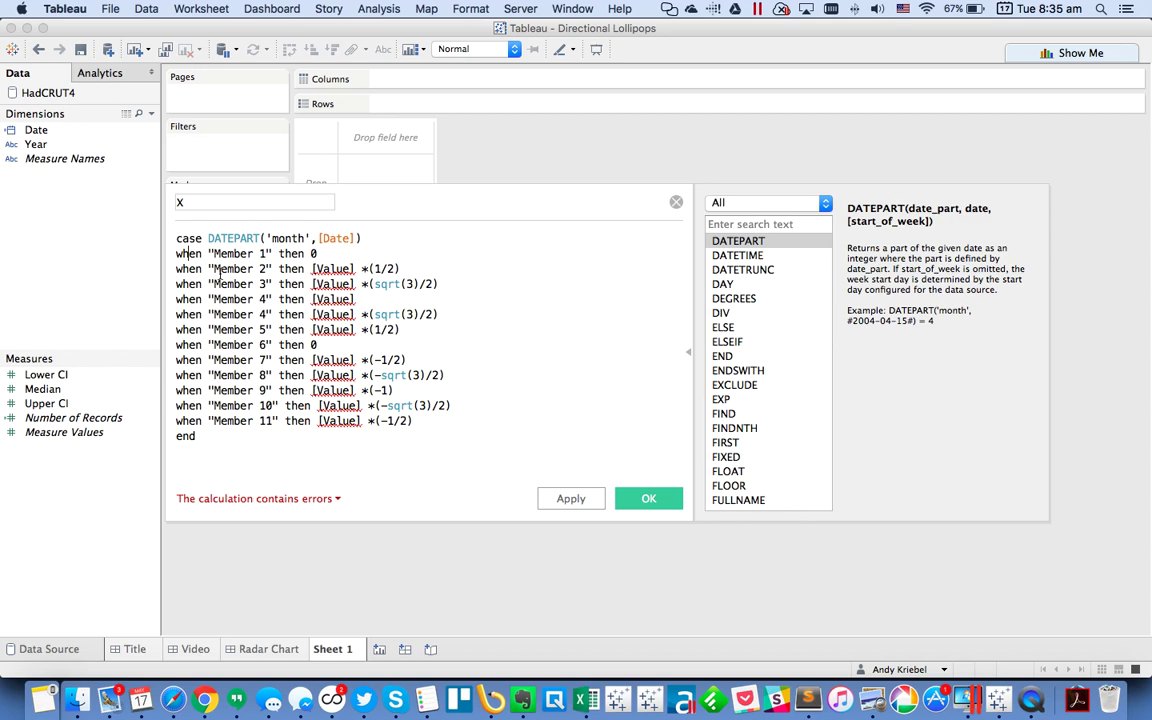
{"action": "mouse_move", "coordinate": [208, 253]}
{"action": "left_mouse_down"}
{"action": "mouse_move", "coordinate": [266, 253]}
{"action": "mouse_move", "coordinate": [231, 266]}
{"action": "mouse_move", "coordinate": [267, 266]}
{"action": "mouse_move", "coordinate": [244, 283]}
{"action": "mouse_move", "coordinate": [267, 283]}
{"action": "mouse_move", "coordinate": [273, 298]}
{"action": "mouse_move", "coordinate": [226, 297]}
{"action": "mouse_move", "coordinate": [272, 298]}
{"action": "mouse_move", "coordinate": [260, 313]}
{"action": "mouse_move", "coordinate": [271, 314]}
{"action": "mouse_move", "coordinate": [239, 328]}
{"action": "mouse_move", "coordinate": [268, 329]}
{"action": "mouse_move", "coordinate": [260, 376]}
{"action": "mouse_move", "coordinate": [271, 376]}
{"action": "mouse_move", "coordinate": [213, 390]}
{"action": "mouse_move", "coordinate": [271, 391]}
{"action": "mouse_move", "coordinate": [275, 405]}
{"action": "left_mouse_up"}
{"action": "type", "text": "1"}
{"action": "type", "text": "2"}
{"action": "type", "text": "3"}
{"action": "left_click", "coordinate": [274, 299]}
{"action": "type", "text": "4567891011"}
{"action": "left_click_drag", "start_coordinate": [209, 420], "coordinate": [276, 421]}
{"action": "type", "text": "12"}
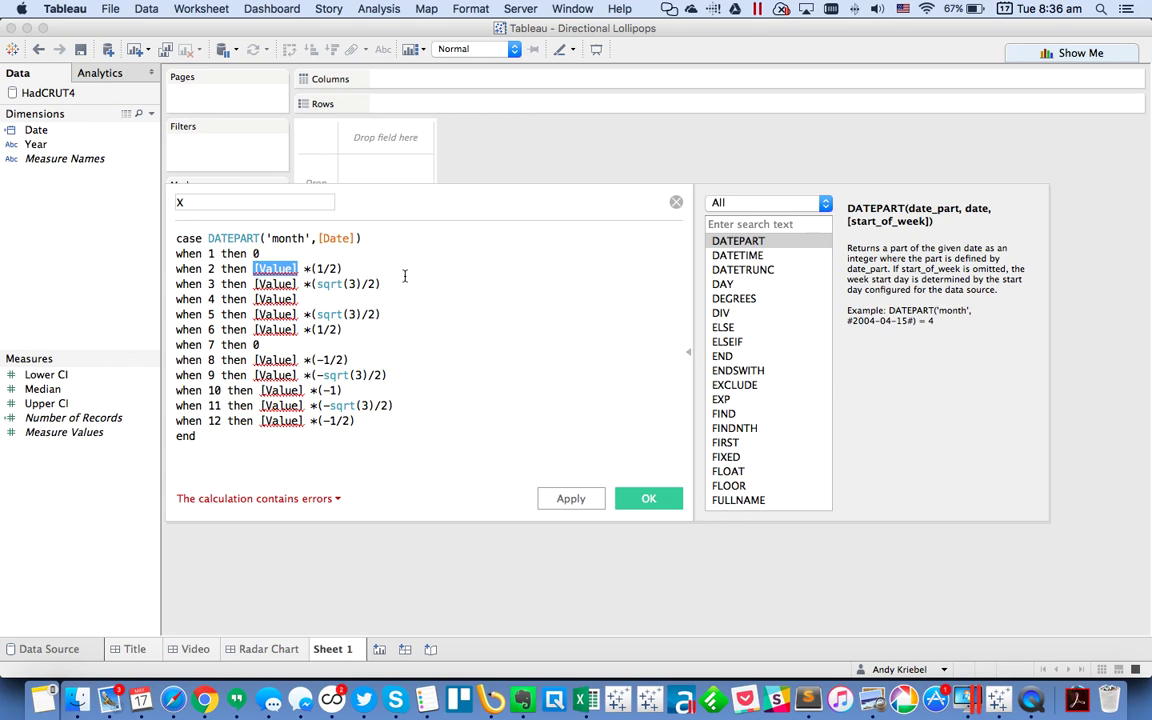
- Replace every [Value] reference in the X formula with [Median] and save the calculated field
{"action": "type", "text": "medi"}
{"action": "key", "text": "Return"}
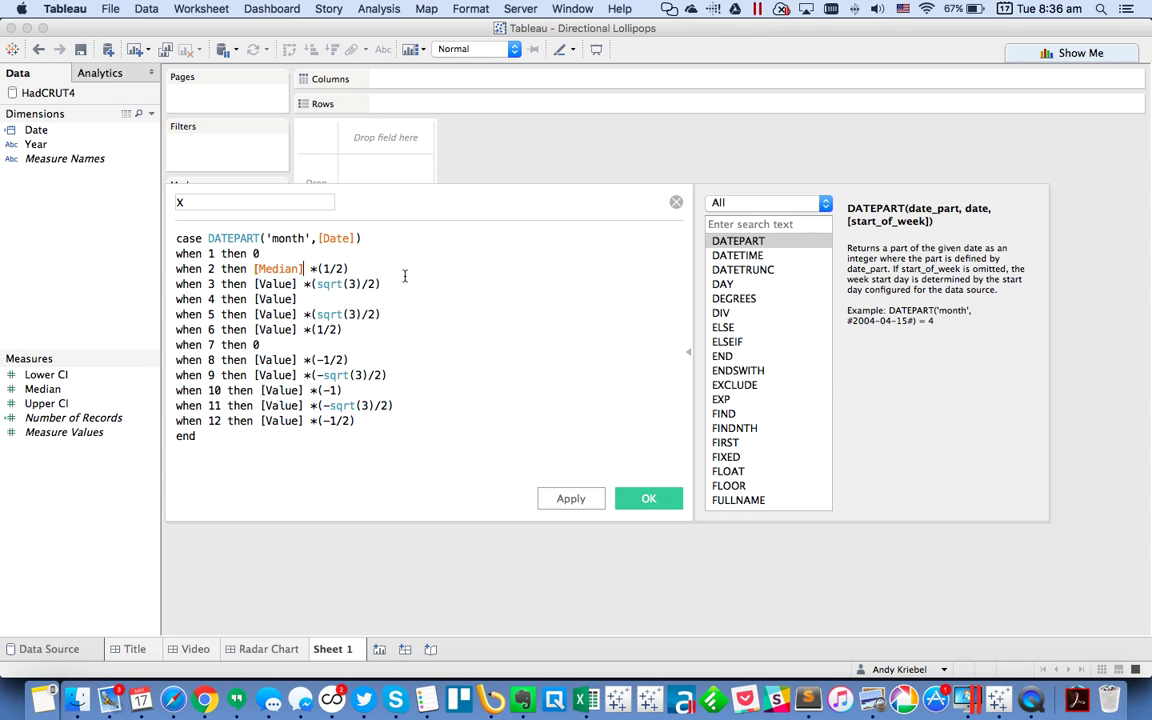
{"action": "double_click", "coordinate": [256, 268]}
{"action": "key", "text": "cmd+c"}
{"action": "double_click", "coordinate": [272, 283]}
{"action": "key", "text": "cmd+v"}
{"action": "double_click", "coordinate": [276, 298]}
{"action": "key", "text": "cmd+v"}
{"action": "double_click", "coordinate": [276, 314]}
{"action": "key", "text": "cmd+v"}
{"action": "double_click", "coordinate": [276, 329]}
{"action": "key", "text": "cmd+v"}
{"action": "double_click", "coordinate": [276, 359]}
{"action": "key", "text": "cmd+v"}
{"action": "double_click", "coordinate": [276, 375]}
{"action": "key", "text": "cmd+v"}
{"action": "double_click", "coordinate": [282, 390]}
{"action": "key", "text": "cmd+v"}
{"action": "double_click", "coordinate": [283, 405]}
{"action": "key", "text": "cmd+v"}
{"action": "double_click", "coordinate": [281, 420]}
{"action": "key", "text": "cmd+v"}
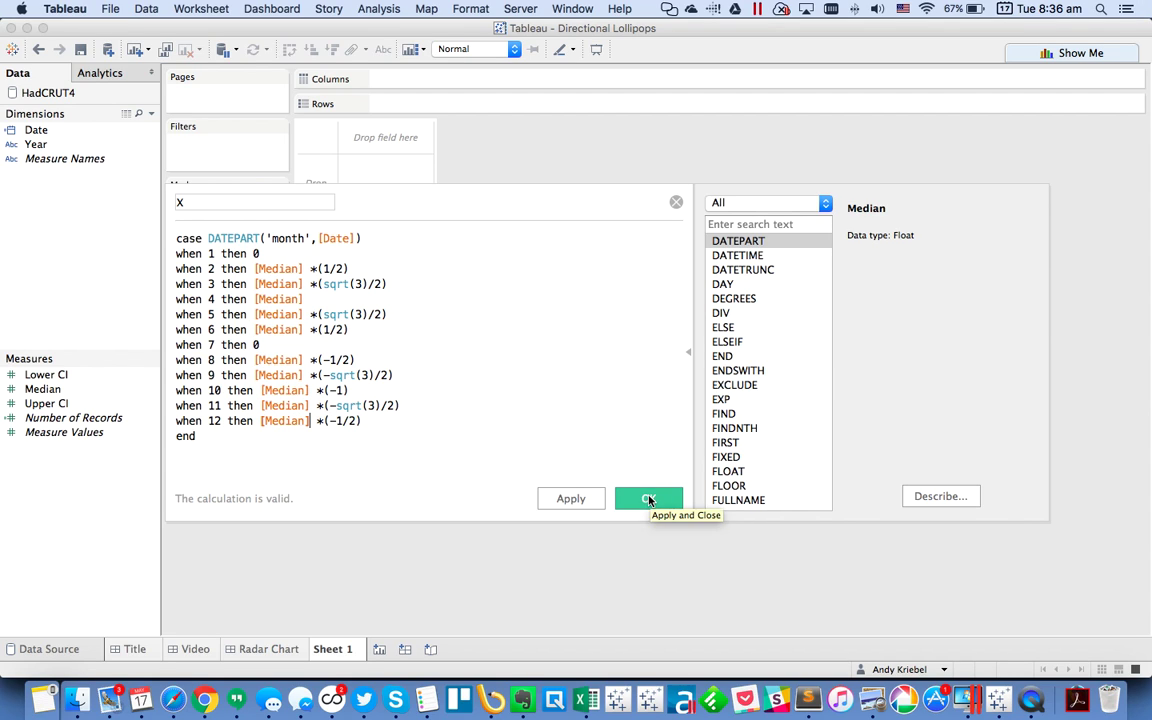
{"action": "left_click", "coordinate": [649, 500]}
- Set the default aggregation of X to Average and place X on Columns
{"action": "mouse_move", "coordinate": [62, 425]}
{"action": "left_mouse_down"}
{"action": "mouse_move", "coordinate": [419, 92]}
{"action": "mouse_move", "coordinate": [437, 90]}
{"action": "mouse_move", "coordinate": [57, 418]}
{"action": "left_mouse_up"}
{"action": "right_click", "coordinate": [57, 418]}
{"action": "mouse_move", "coordinate": [160, 321]}
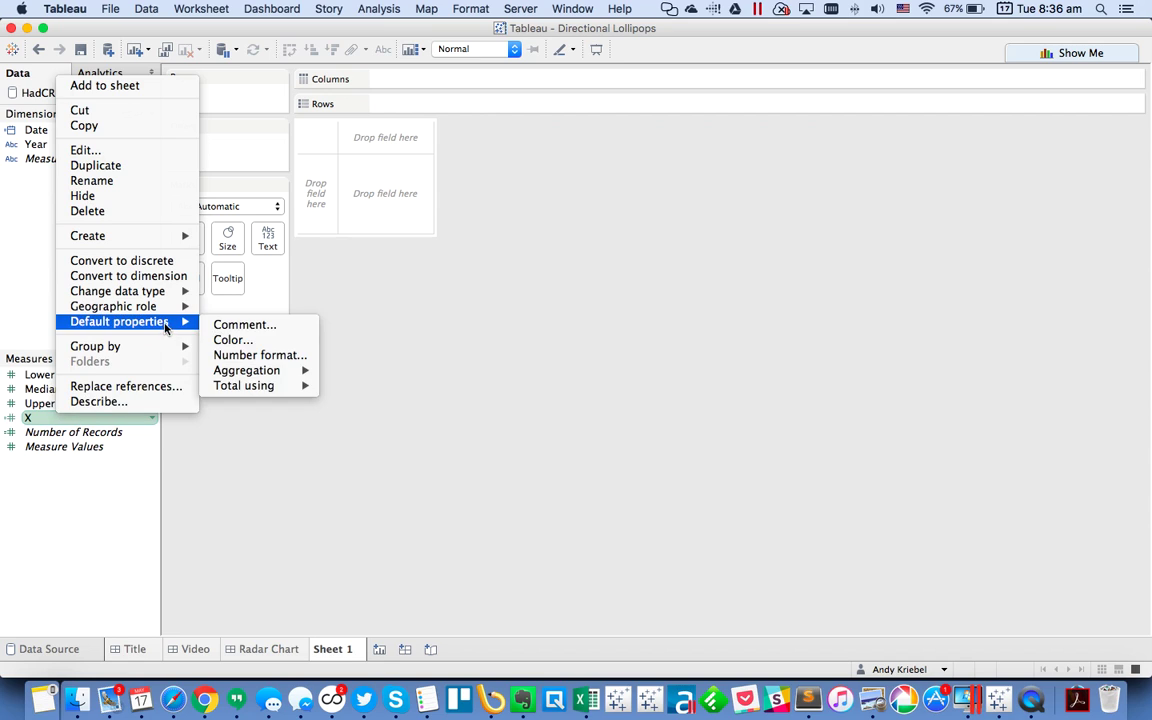
{"action": "mouse_move", "coordinate": [250, 370]}
{"action": "left_click", "coordinate": [370, 389]}
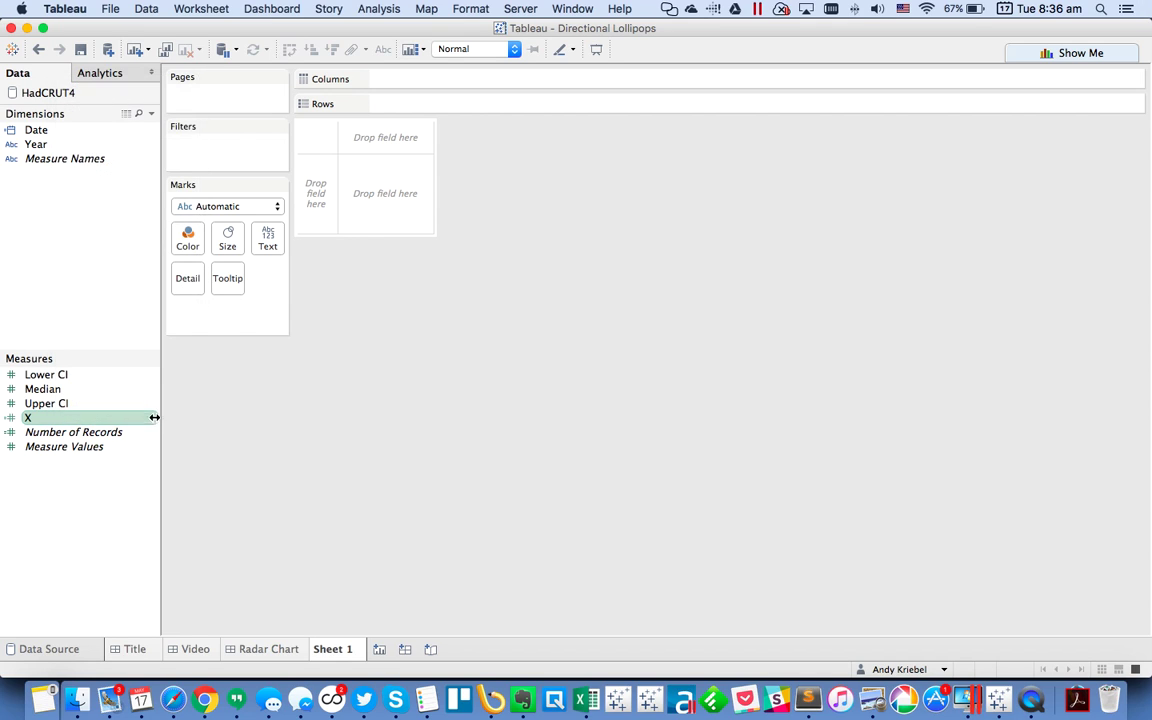
{"action": "left_click_drag", "start_coordinate": [85, 414], "coordinate": [630, 293]}
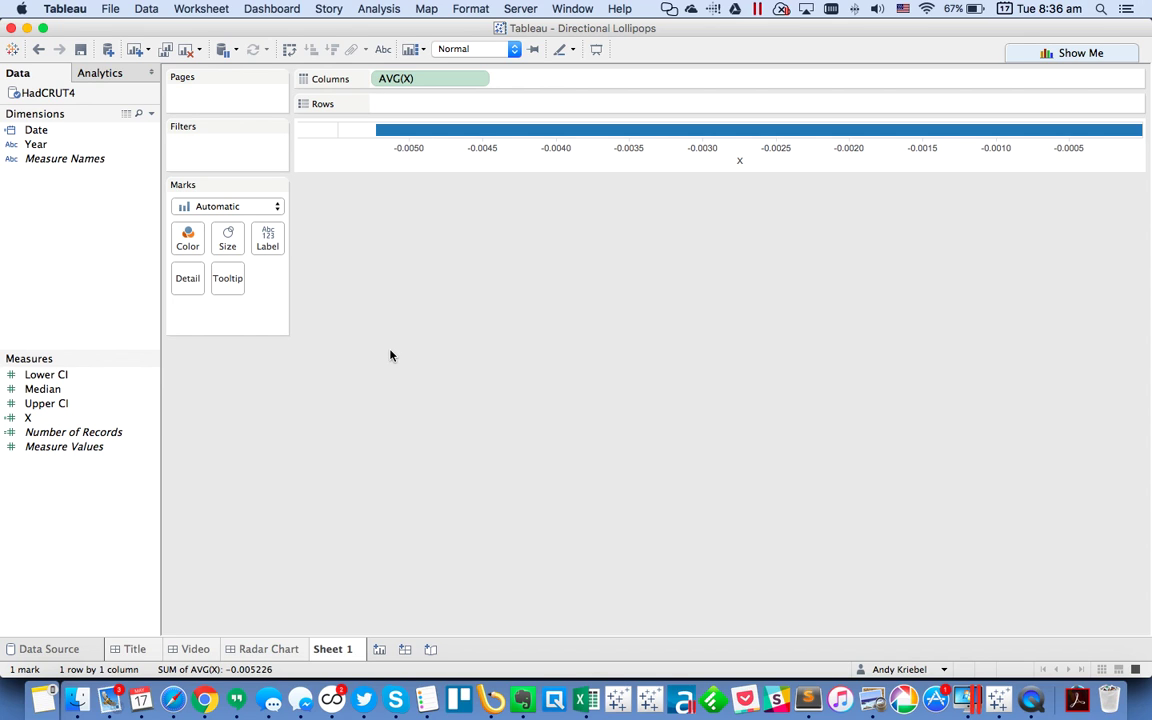
- Switch to Chrome and copy the complete [Yaxis] case formula from the radar chart post
{"action": "key", "text": "super+Tab"}
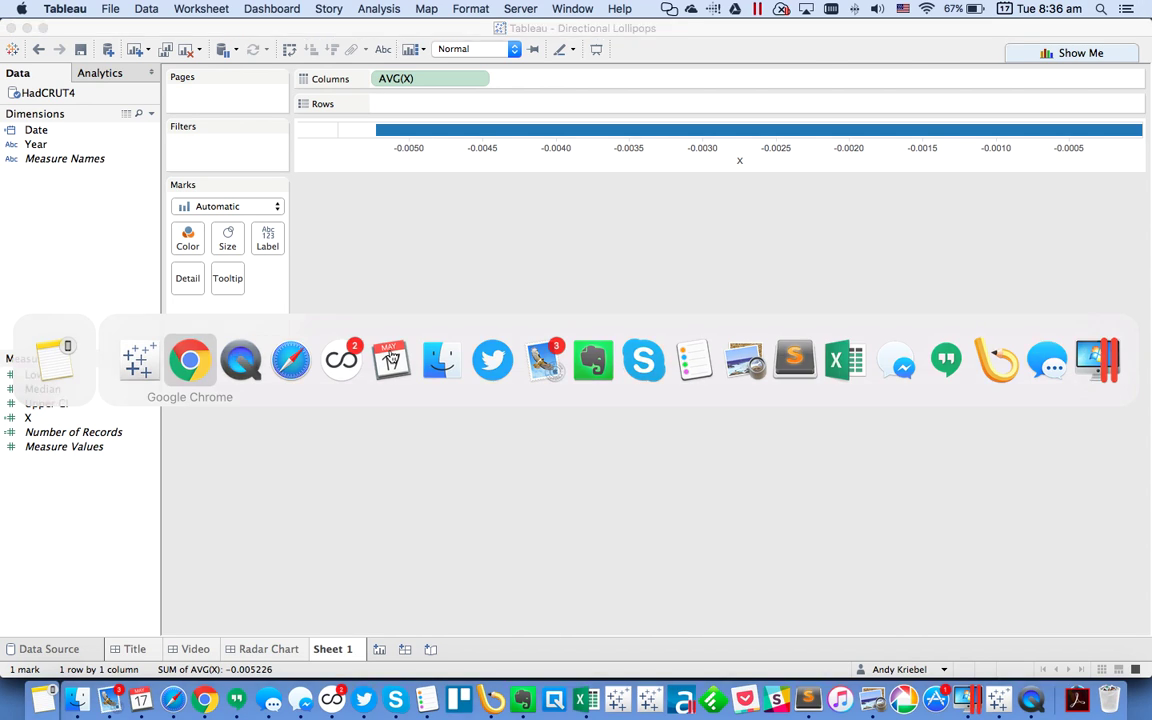
{"action": "scroll", "coordinate": [203, 491], "scroll_direction": "down", "scroll_amount": 3}
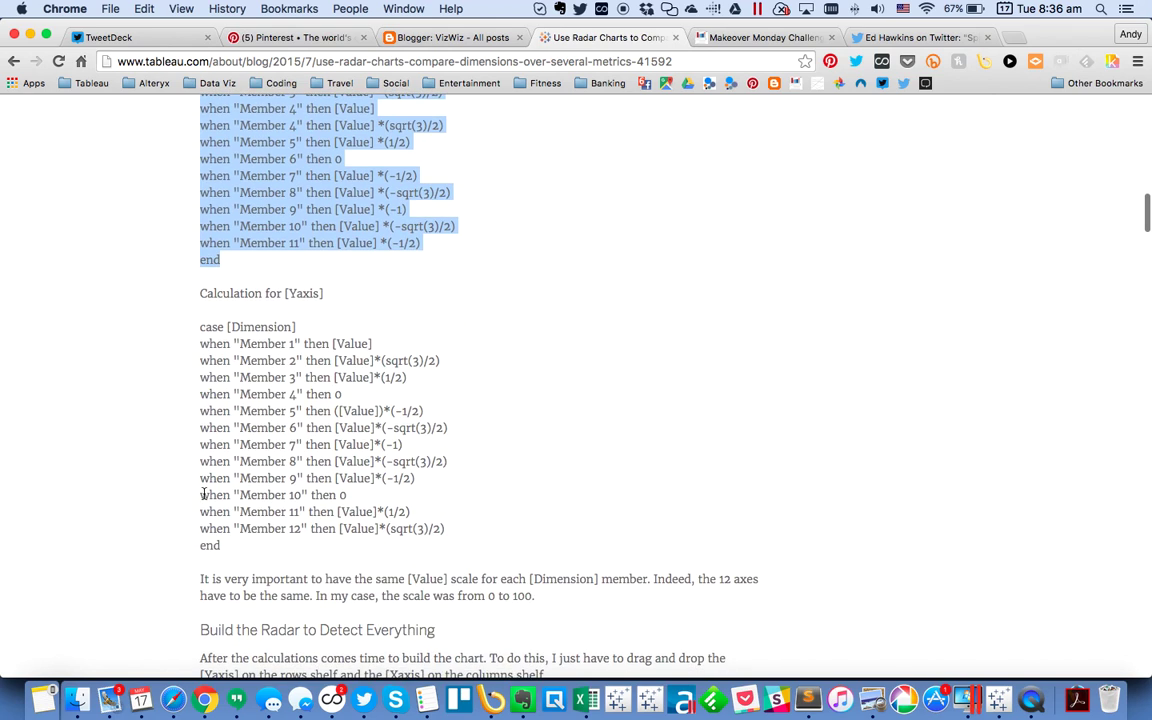
{"action": "scroll", "coordinate": [193, 342], "scroll_direction": "down", "scroll_amount": 1}
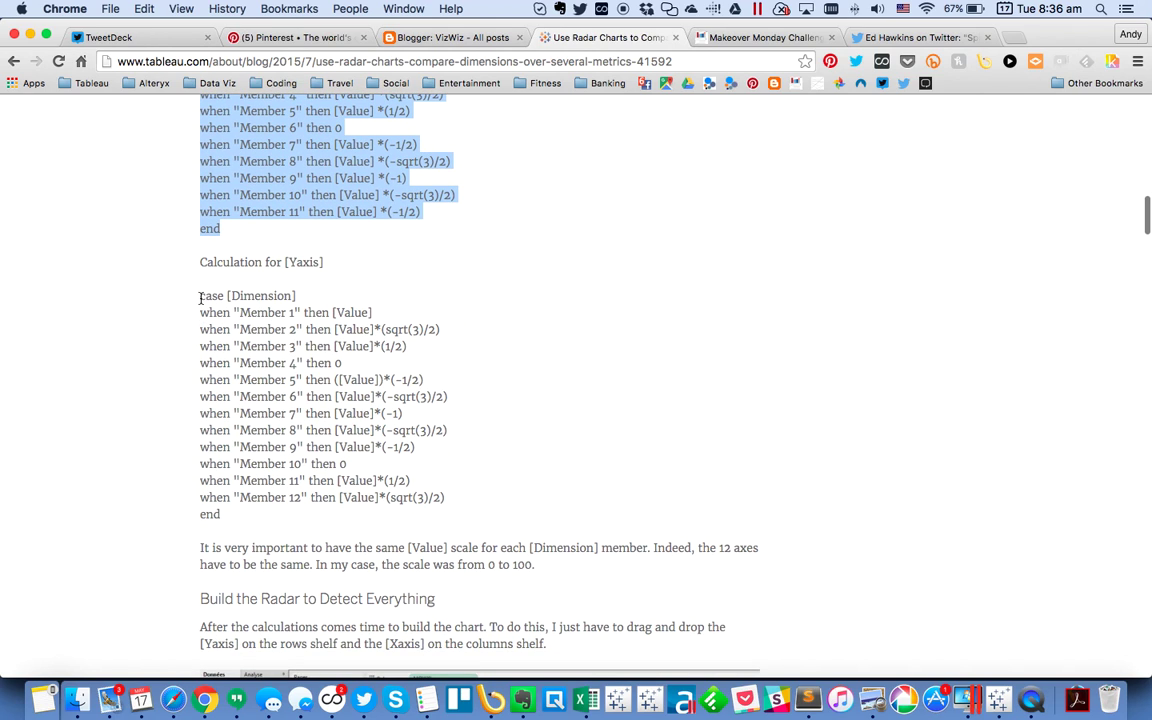
{"action": "left_click_drag", "start_coordinate": [201, 297], "coordinate": [259, 509]}
{"action": "key", "text": "super+c"}
- Return to Tableau and create a calculated field named Y containing the copied case formula
{"action": "key", "text": "super+Tab"}
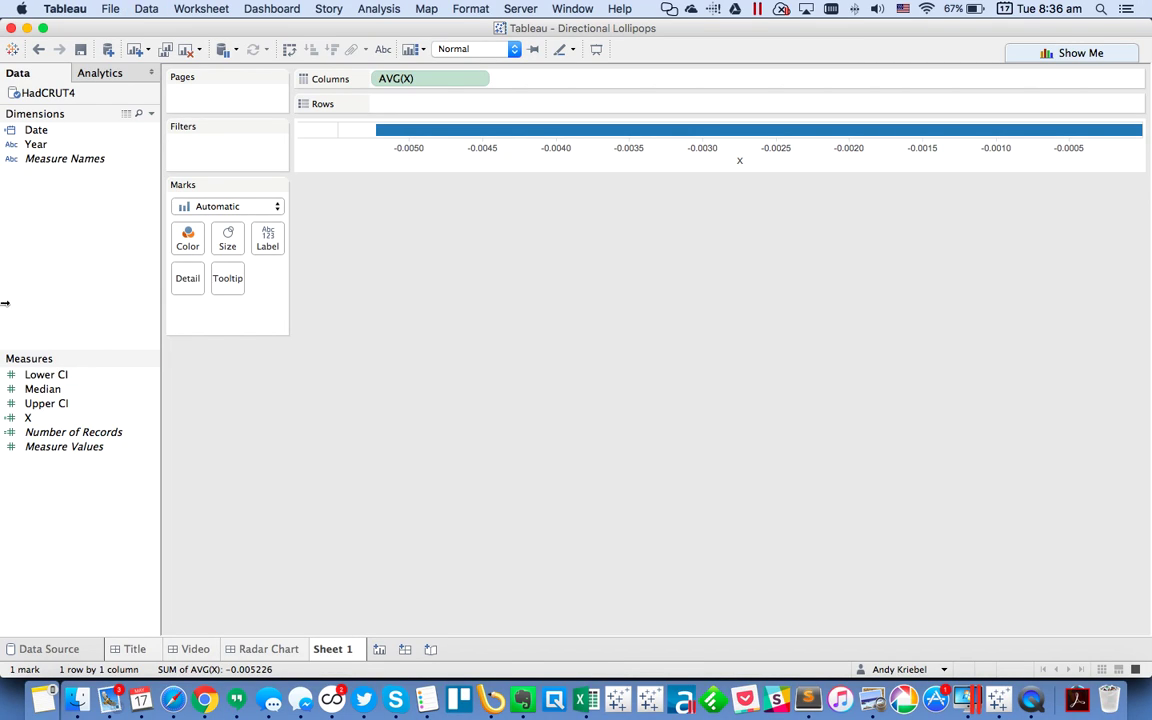
{"action": "left_click", "coordinate": [151, 113]}
{"action": "left_click", "coordinate": [80, 125]}
{"action": "type", "text": "Y"}
{"action": "key", "text": "Tab"}
{"action": "key", "text": "super+v"}
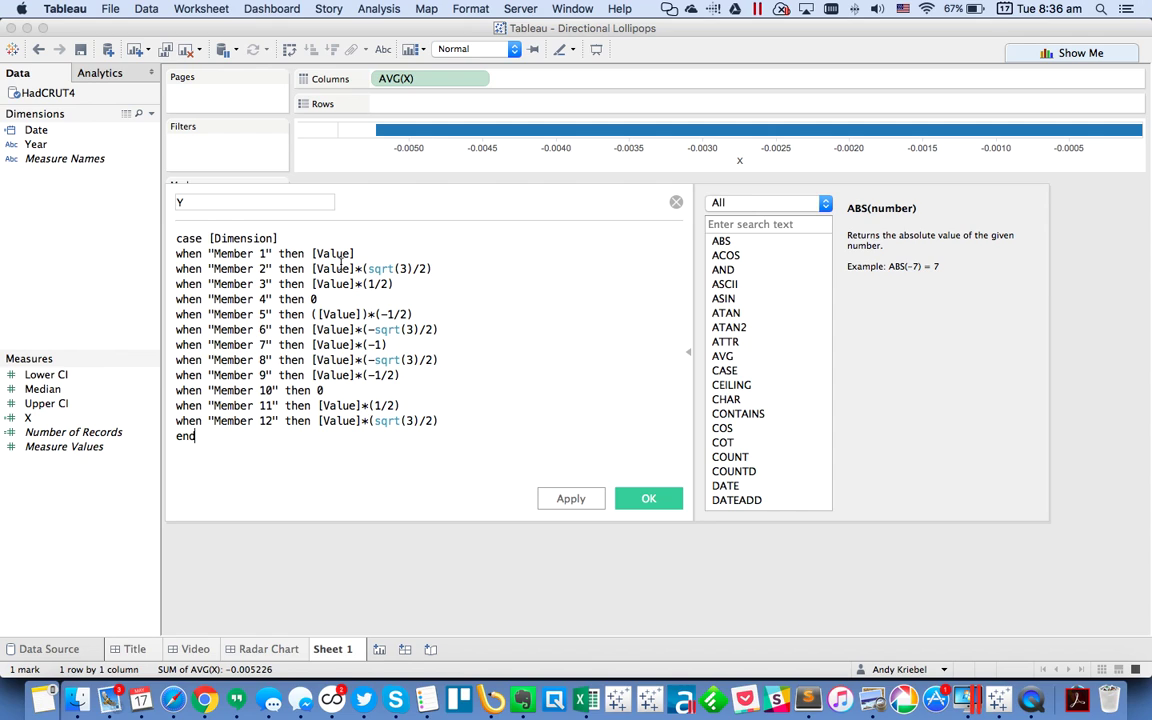
- Replace every [Value] reference in the Y formula with [Median]
{"action": "double_click", "coordinate": [337, 254]}
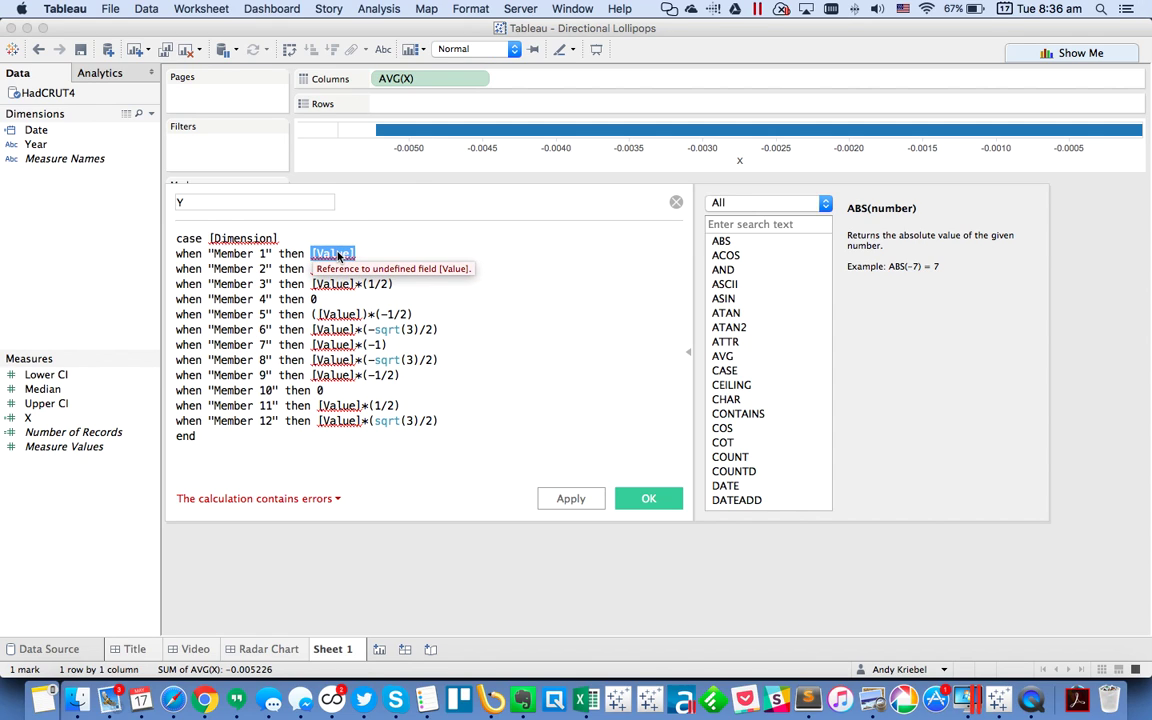
{"action": "type", "text": "me"}
{"action": "left_click", "coordinate": [355, 265]}
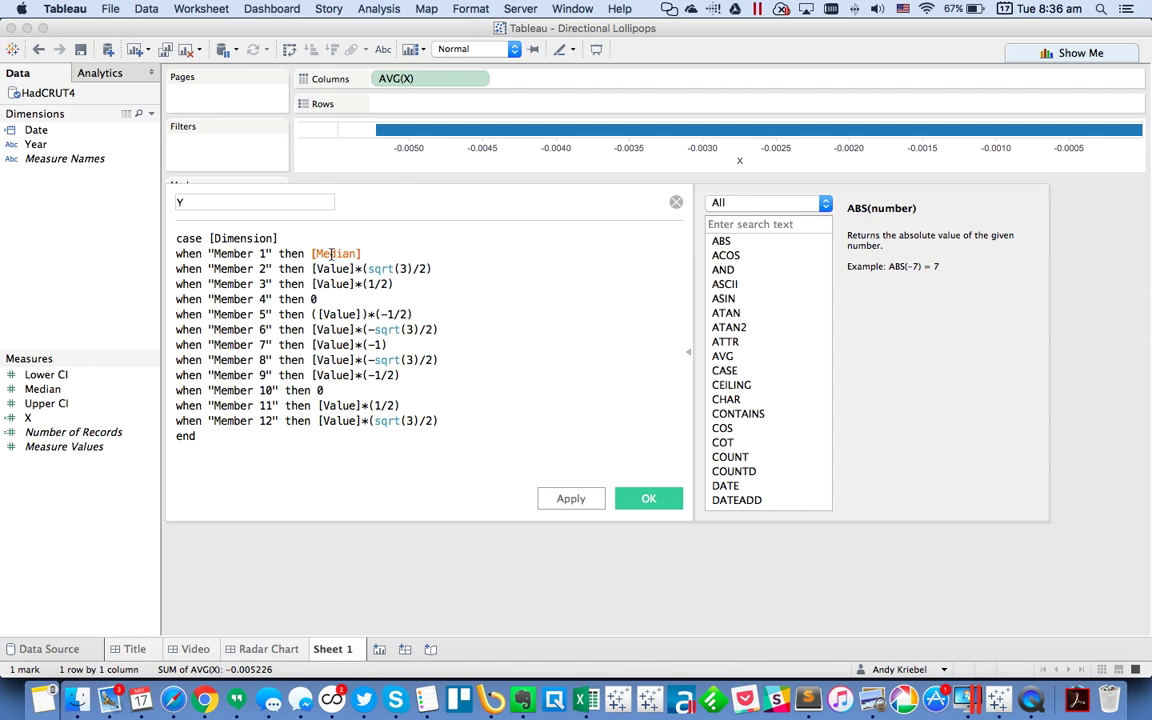
{"action": "double_click", "coordinate": [333, 254]}
{"action": "key", "text": "ctrl+c"}
{"action": "double_click", "coordinate": [337, 268]}
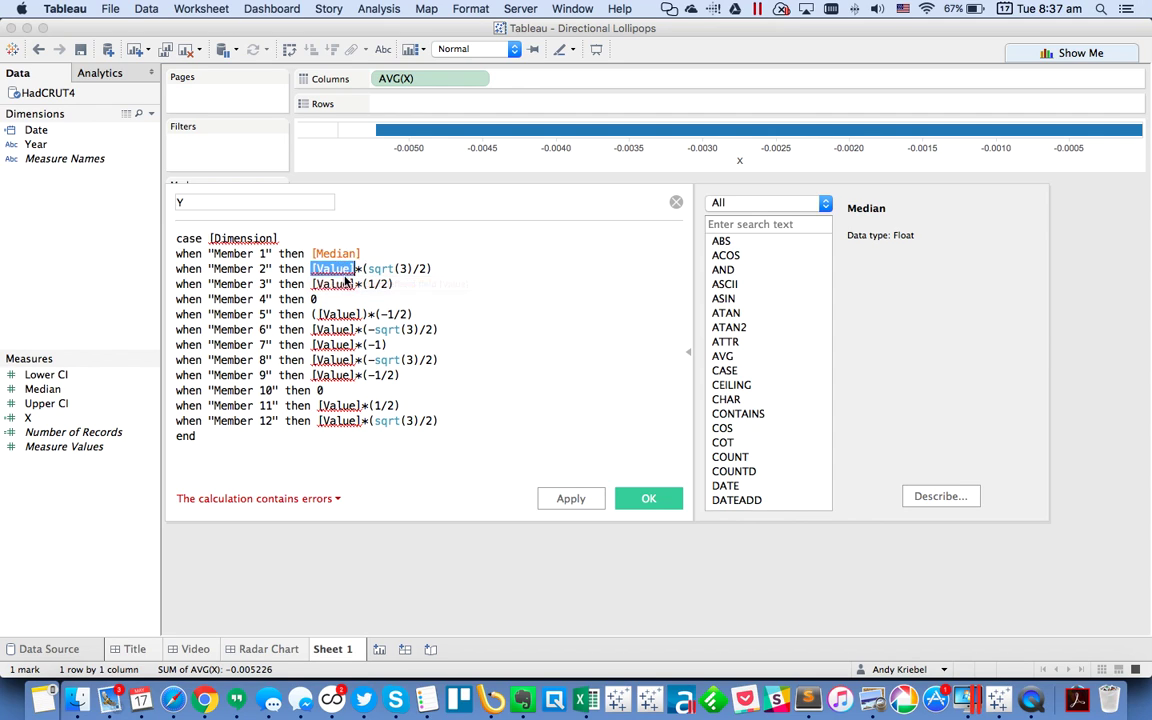
{"action": "key", "text": "ctrl+v"}
{"action": "double_click", "coordinate": [320, 284]}
{"action": "key", "text": "ctrl+v"}
{"action": "double_click", "coordinate": [340, 314]}
{"action": "key", "text": "ctrl+v"}
{"action": "double_click", "coordinate": [333, 329]}
{"action": "key", "text": "ctrl+v"}
{"action": "double_click", "coordinate": [333, 344]}
{"action": "key", "text": "ctrl+v"}
{"action": "double_click", "coordinate": [340, 360]}
{"action": "key", "text": "ctrl+v"}
{"action": "double_click", "coordinate": [340, 375]}
{"action": "key", "text": "ctrl+v"}
{"action": "double_click", "coordinate": [337, 405]}
{"action": "key", "text": "ctrl+v"}
{"action": "double_click", "coordinate": [340, 420]}
{"action": "key", "text": "ctrl+v"}
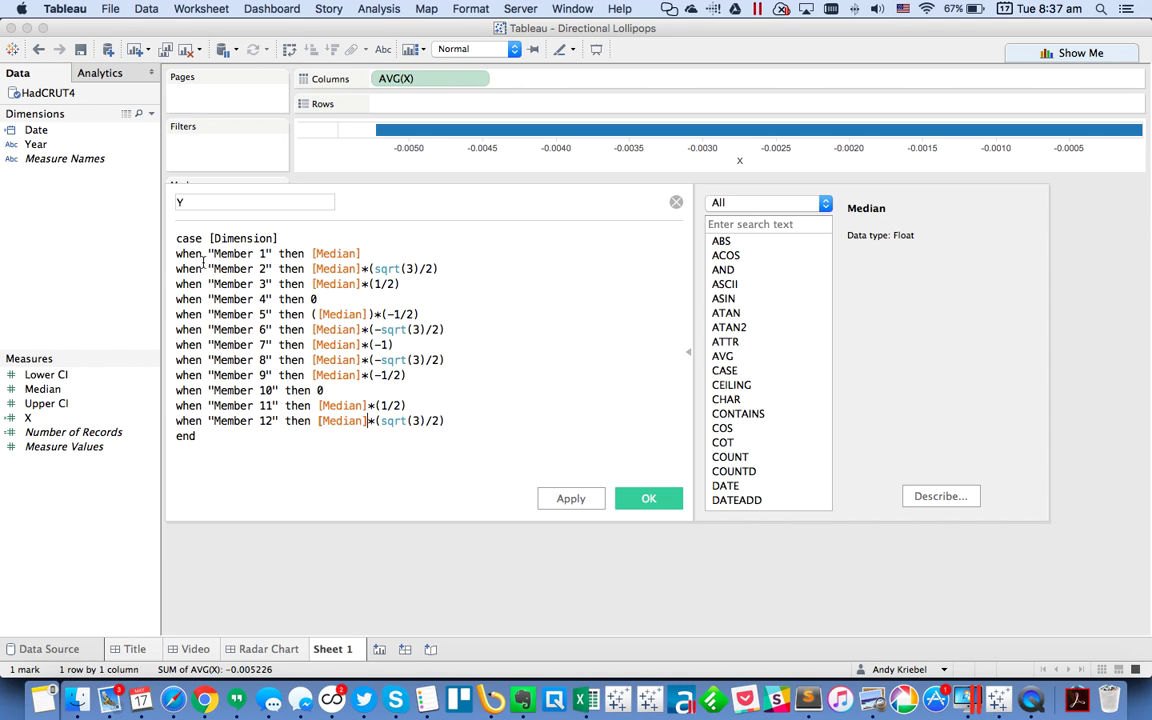
- Replace the quoted Member labels in Y's when lines with the month numbers 1 through 12
{"action": "left_click_drag", "start_coordinate": [209, 253], "coordinate": [276, 390]}
{"action": "type", "text": "1"}
{"action": "type", "text": "2"}
{"action": "type", "text": "3"}
{"action": "type", "text": "4"}
{"action": "type", "text": "5"}
{"action": "type", "text": "6"}
{"action": "type", "text": "7"}
{"action": "type", "text": "8"}
{"action": "type", "text": "9"}
{"action": "type", "text": "10"}
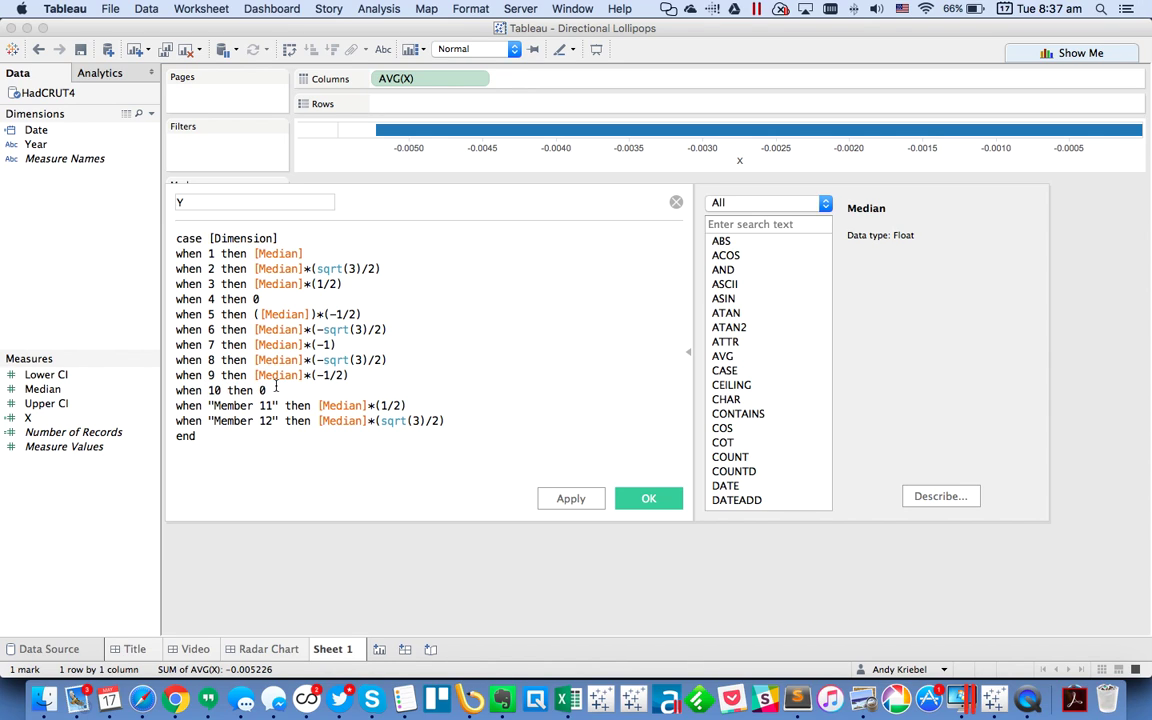
{"action": "left_click_drag", "start_coordinate": [209, 405], "coordinate": [278, 404]}
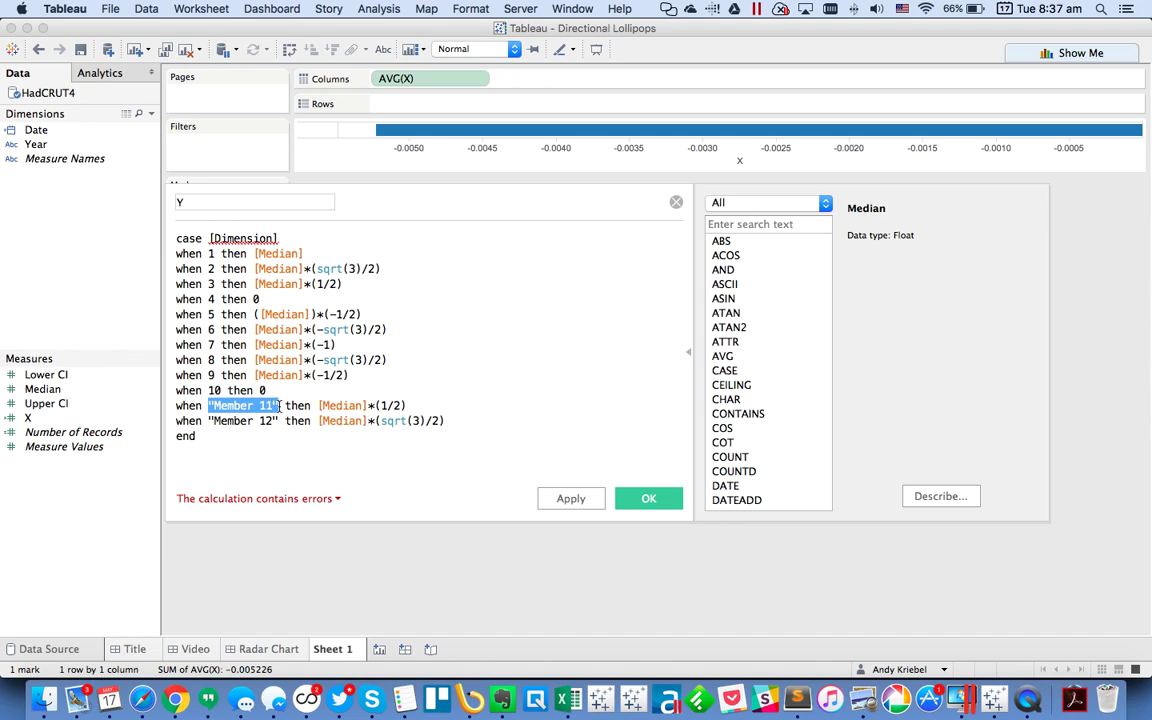
{"action": "type", "text": "11"}
{"action": "left_click_drag", "start_coordinate": [207, 420], "coordinate": [274, 422]}
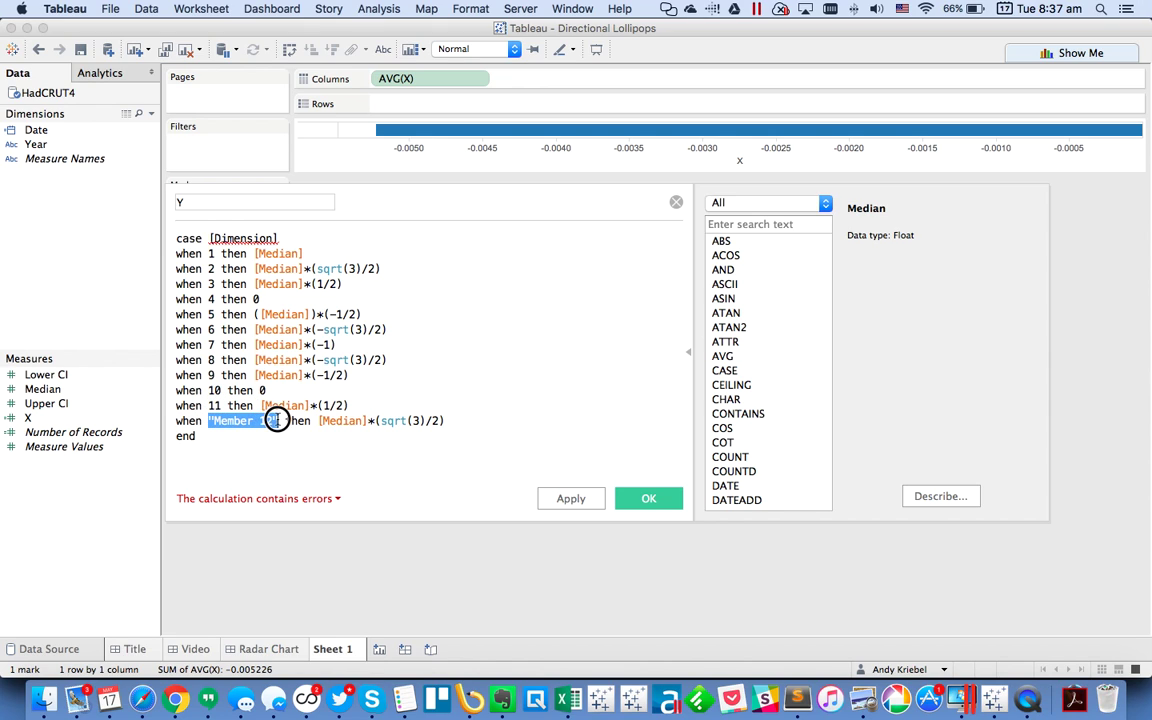
{"action": "type", "text": "12"}
- Replace [Dimension] in Y's case line with DATEPART('month',[Date]) and save the calculated field
{"action": "left_click_drag", "start_coordinate": [214, 238], "coordinate": [272, 238]}
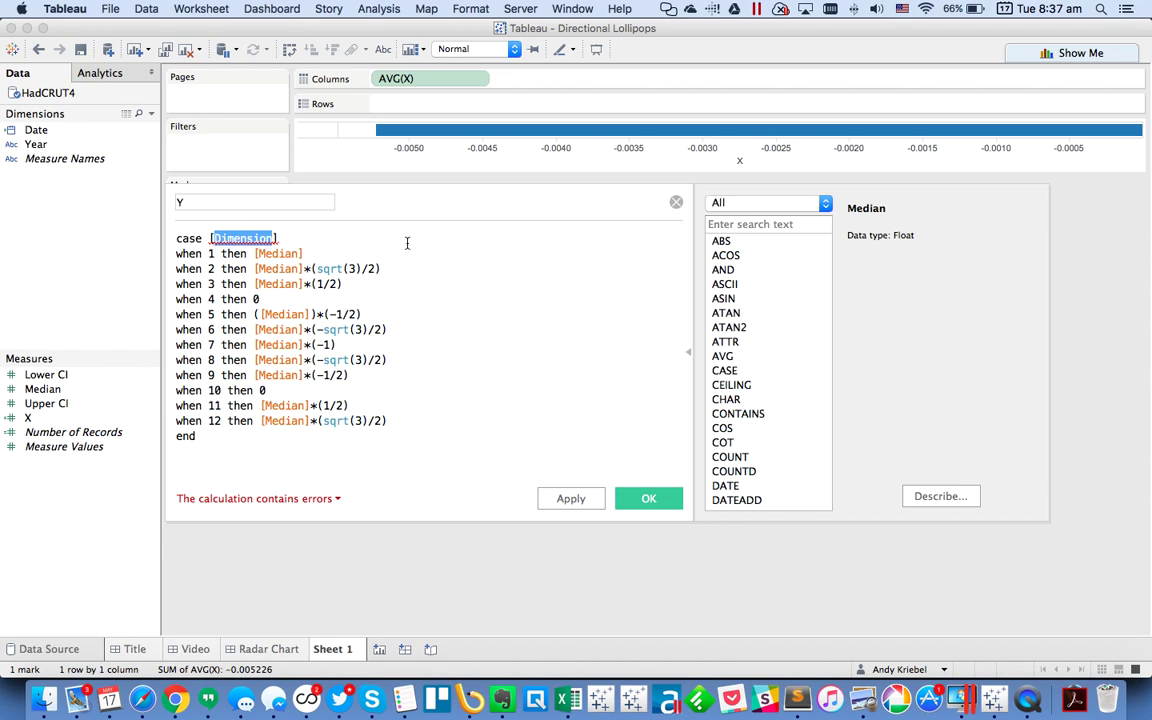
{"action": "key", "text": "BackSpace"}
{"action": "key", "text": "shift+End"}
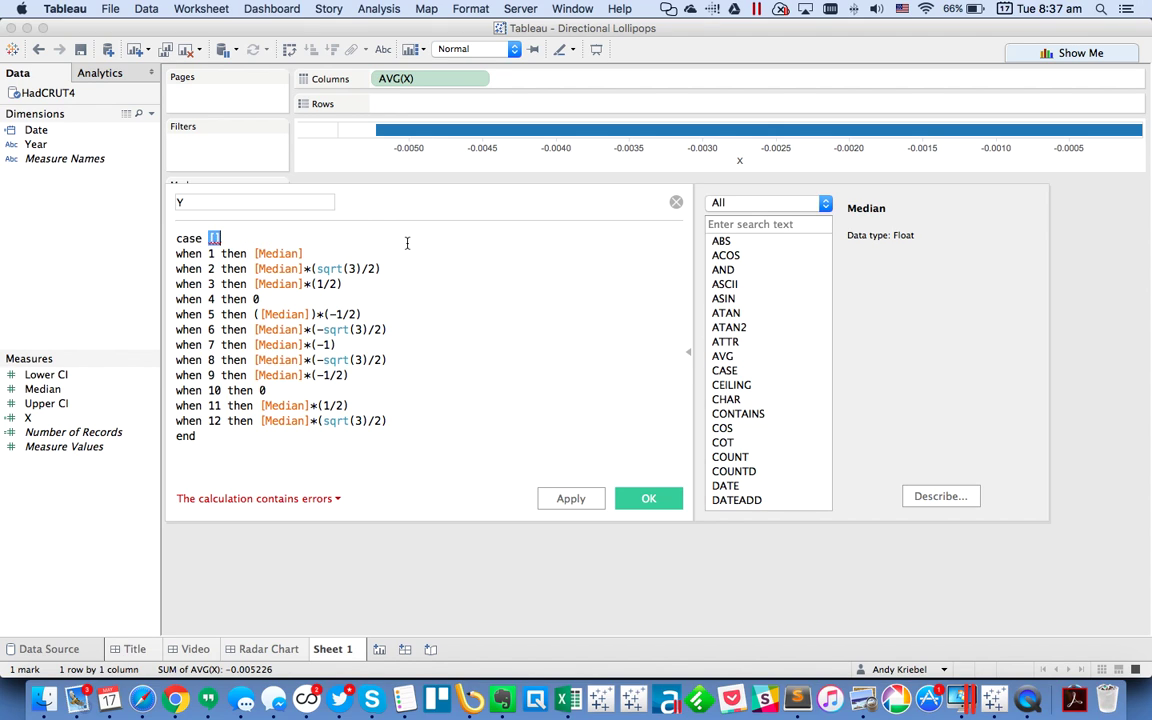
{"action": "type", "text": "date"}
{"action": "key", "text": "Down"}
{"action": "key", "text": "Down"}
{"action": "key", "text": "Down"}
{"action": "key", "text": "Down"}
{"action": "key", "text": "Down"}
{"action": "key", "text": "Down"}
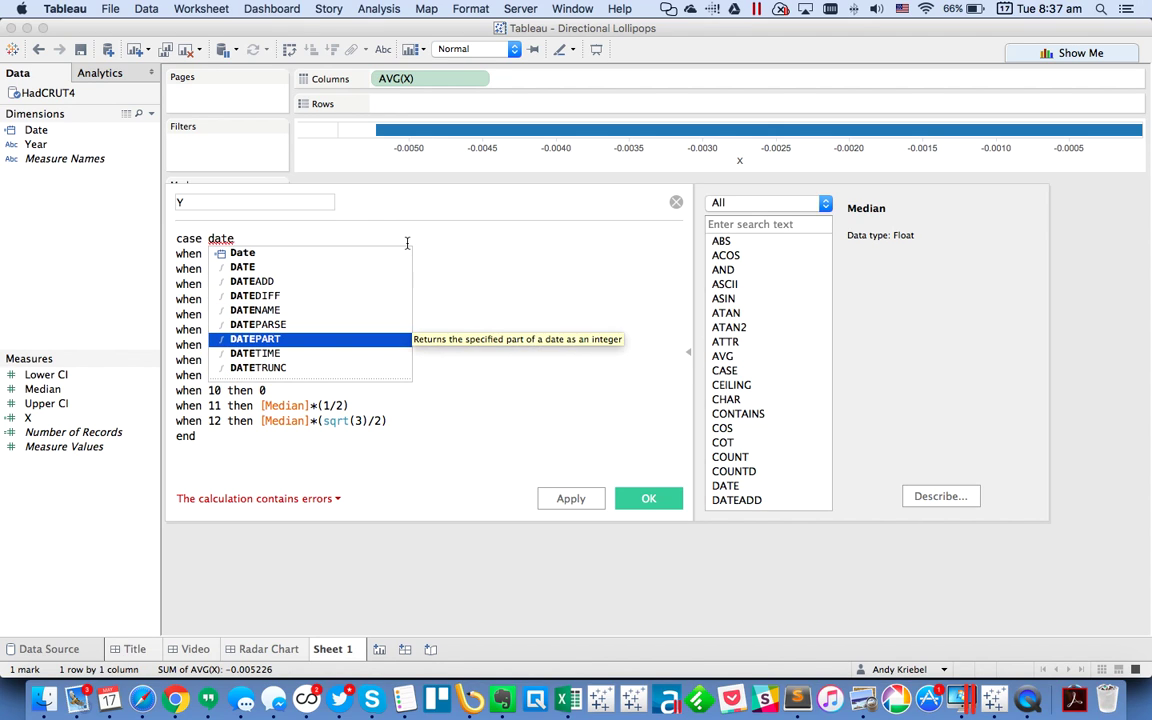
{"action": "key", "text": "Return"}
{"action": "type", "text": "'month"}
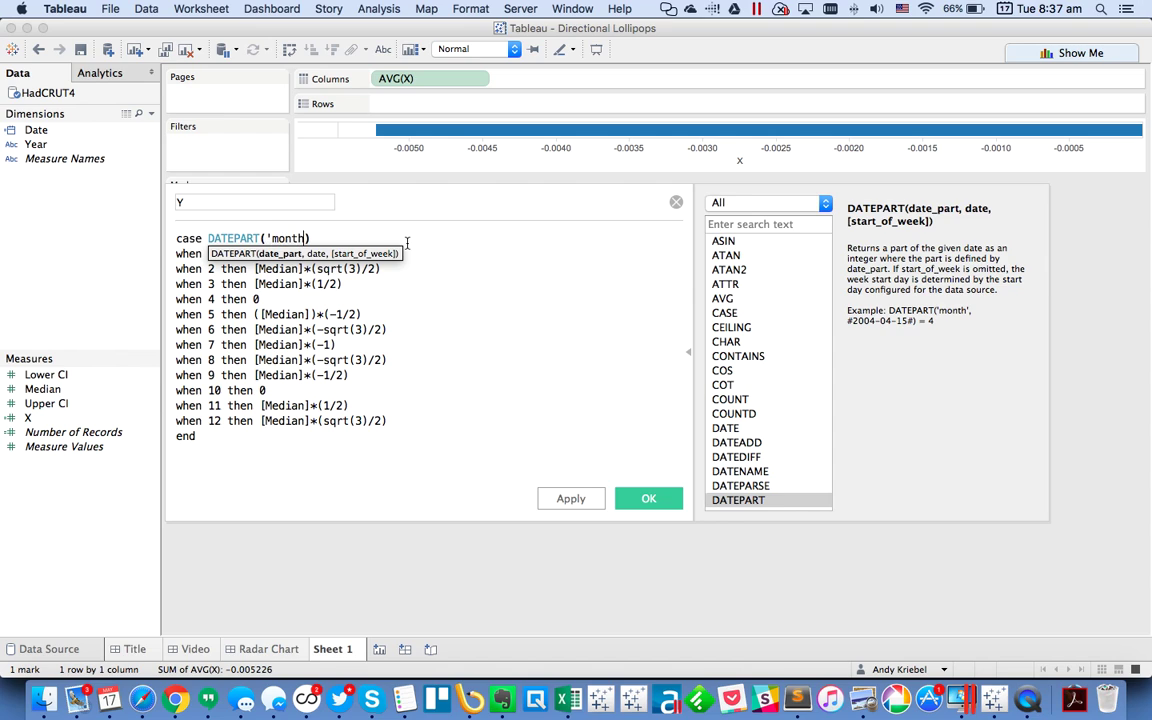
{"action": "type", "text": "'date"}
{"action": "key", "text": "Return"}
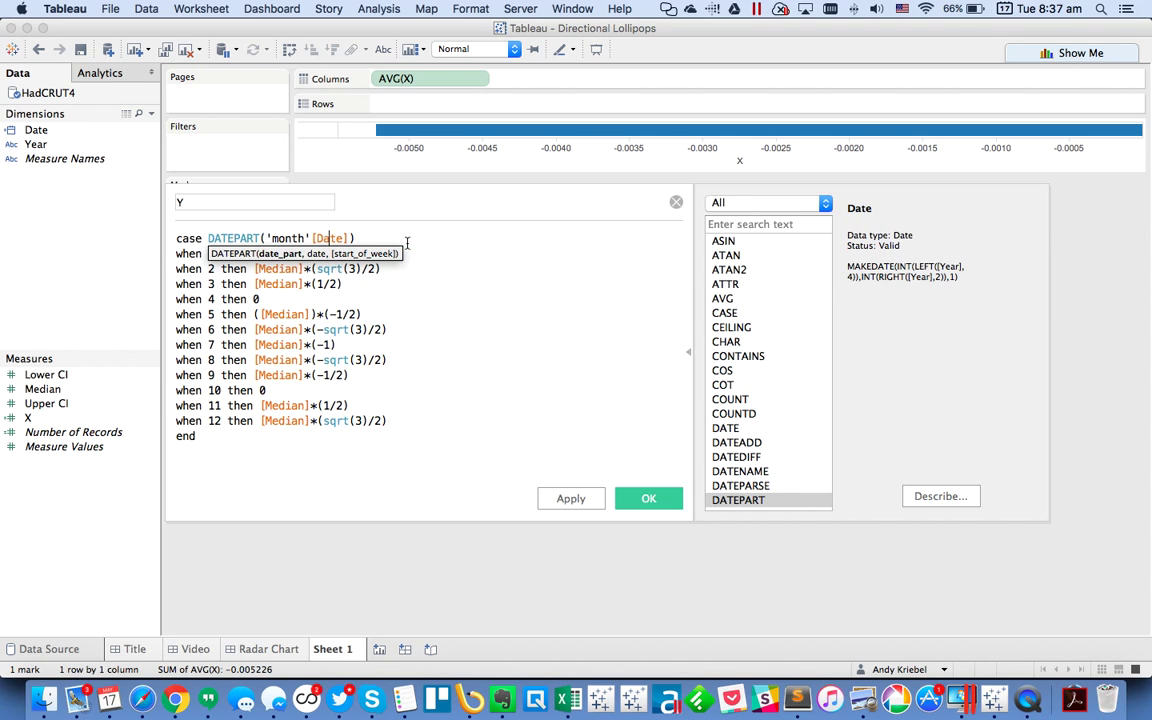
{"action": "key", "text": "Left"}
{"action": "key", "text": "Left"}
{"action": "key", "text": "Left"}
{"action": "key", "text": "Left"}
{"action": "key", "text": "Left"}
{"action": "key", "text": "Left"}
{"action": "type", "text": ","}
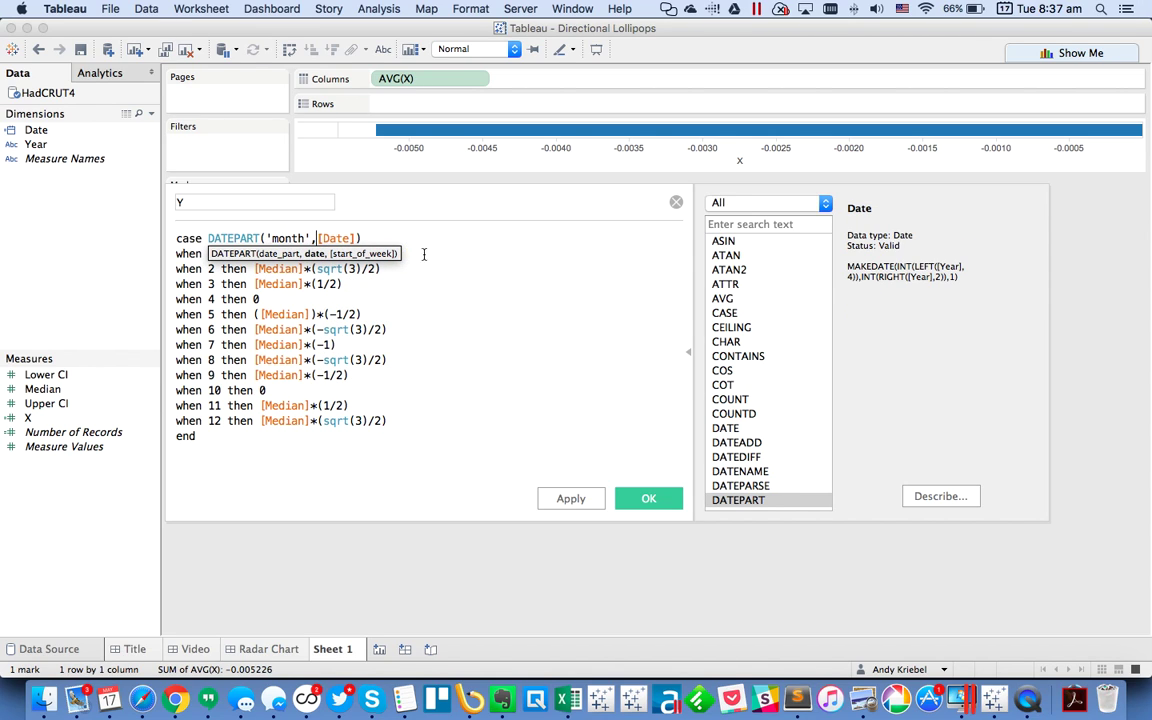
{"action": "left_click", "coordinate": [645, 497]}
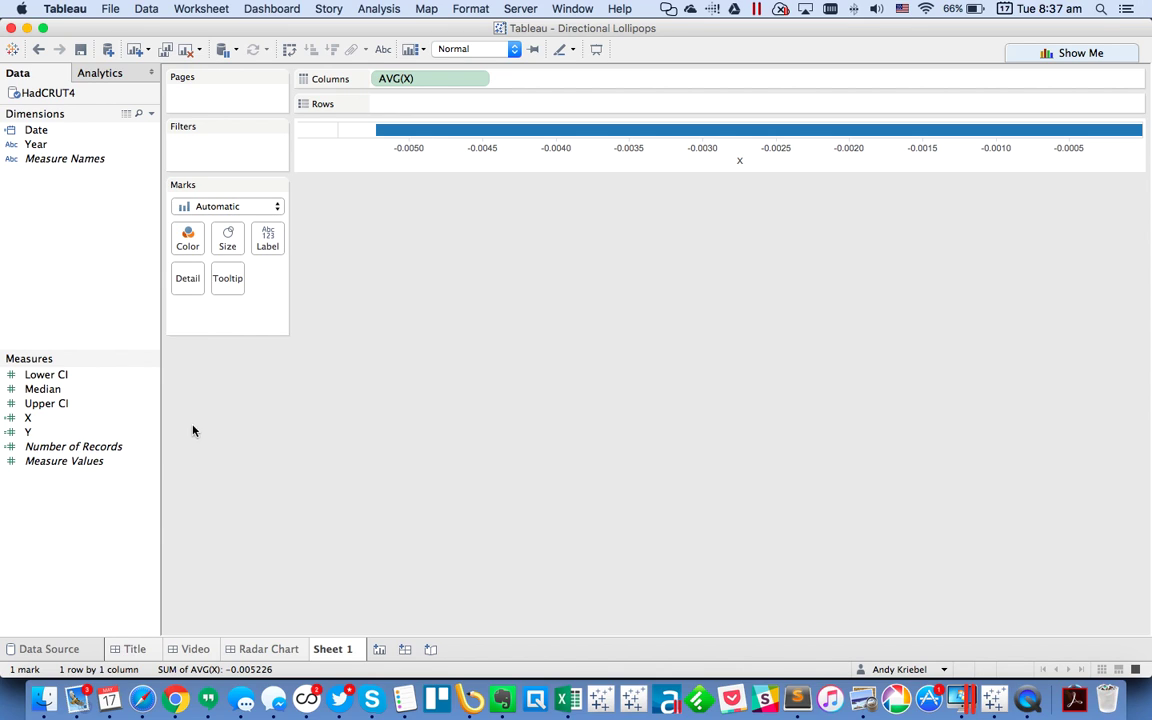
- Set the default aggregation of Y to Average and place Y on Rows
{"action": "right_click", "coordinate": [90, 432]}
{"action": "mouse_move", "coordinate": [163, 333]}
{"action": "mouse_move", "coordinate": [333, 387]}
{"action": "left_click", "coordinate": [397, 401]}
{"action": "left_click_drag", "start_coordinate": [45, 434], "coordinate": [432, 106]}
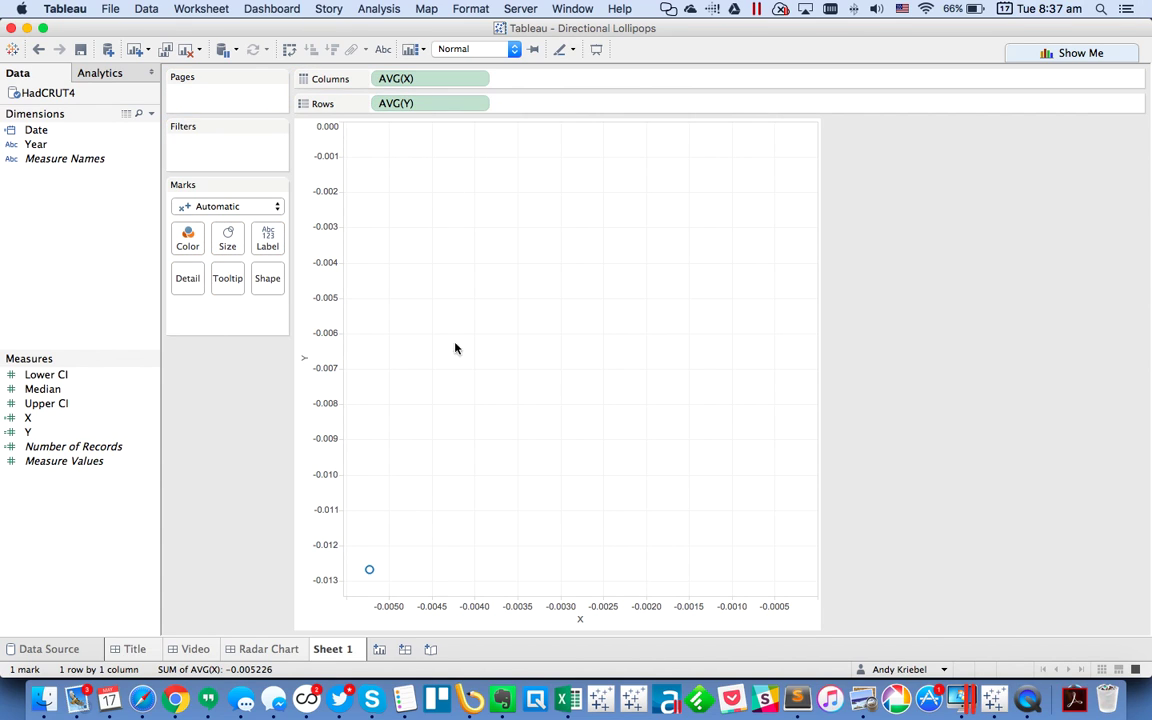
- Change the mark type to Line and add Date to Path as the continuous MONTH(Date)
{"action": "left_click", "coordinate": [210, 206]}
{"action": "left_click", "coordinate": [210, 244]}
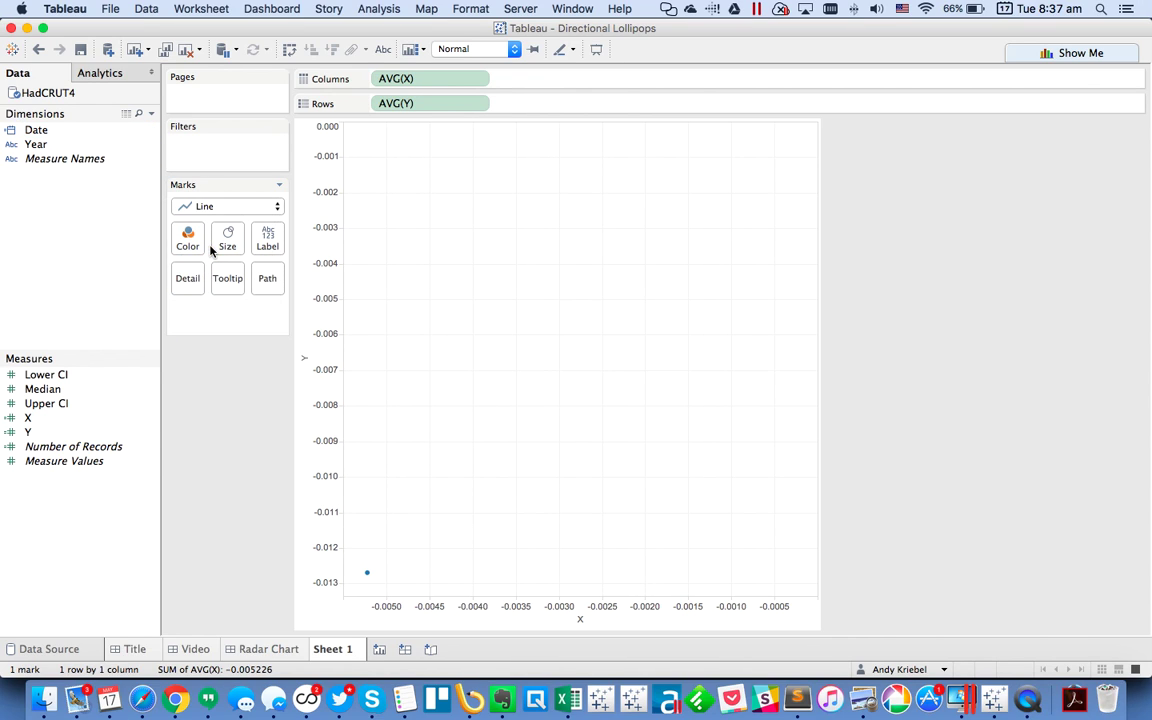
{"action": "right_click", "coordinate": [47, 132]}
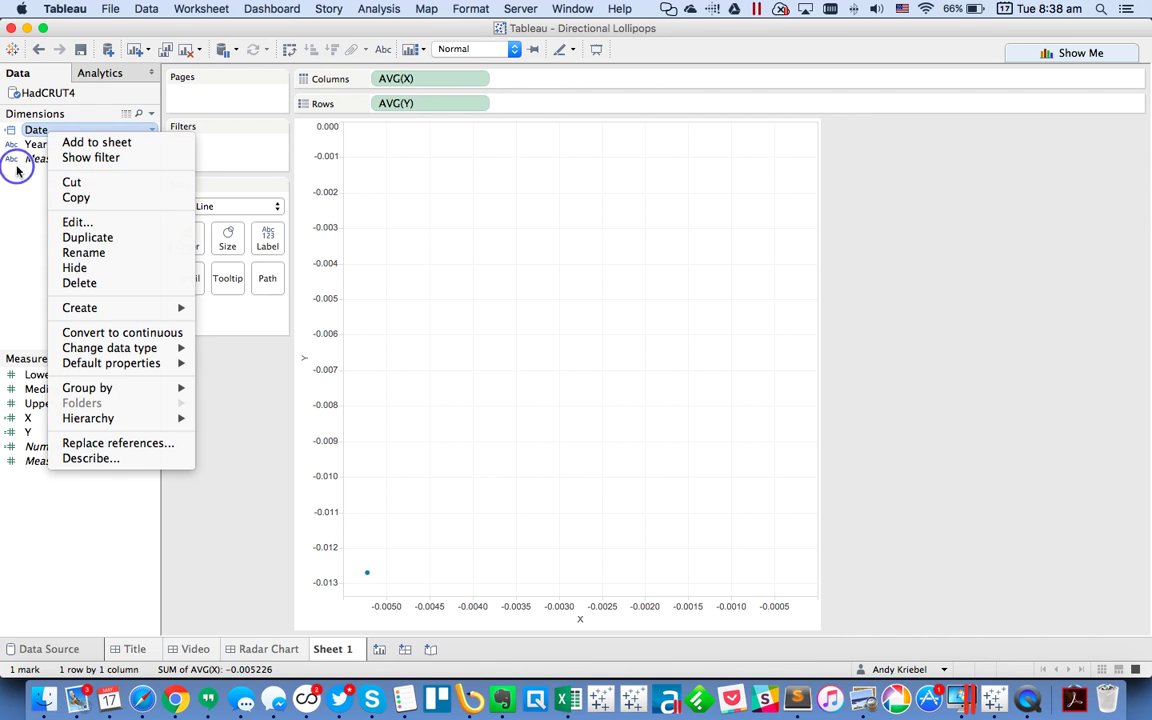
{"action": "left_click", "coordinate": [27, 204]}
{"action": "left_click_drag", "start_coordinate": [45, 132], "coordinate": [267, 280]}
{"action": "left_click", "coordinate": [536, 450]}
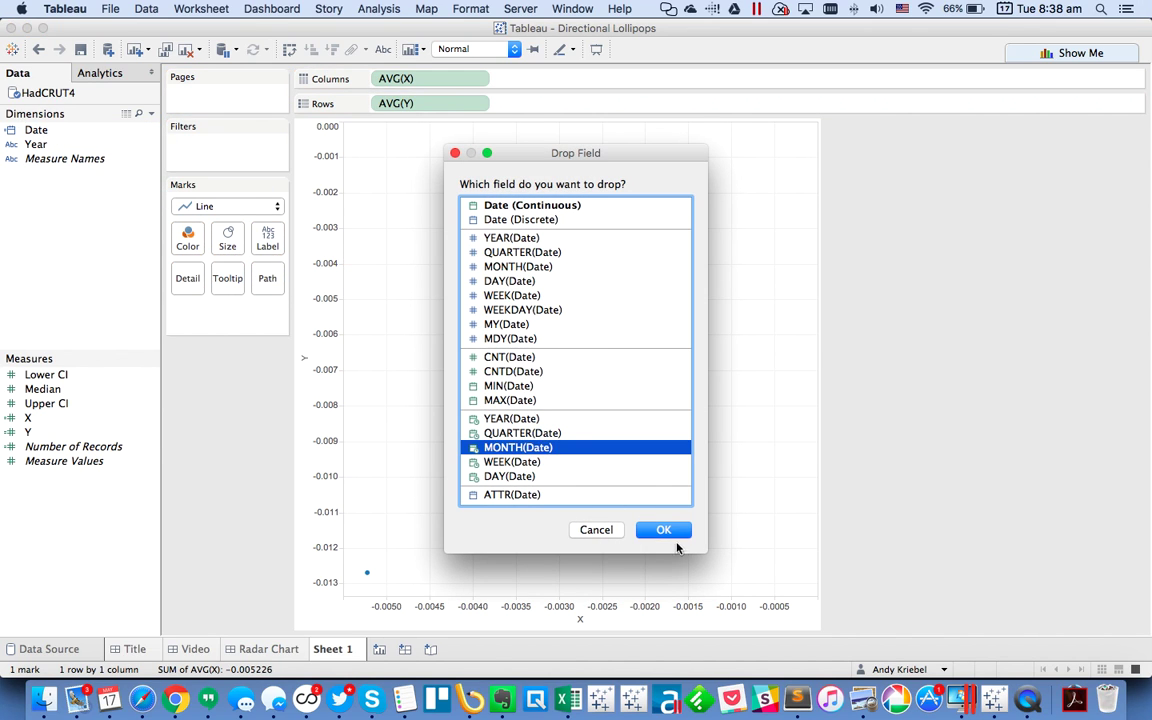
{"action": "left_click", "coordinate": [665, 531]}
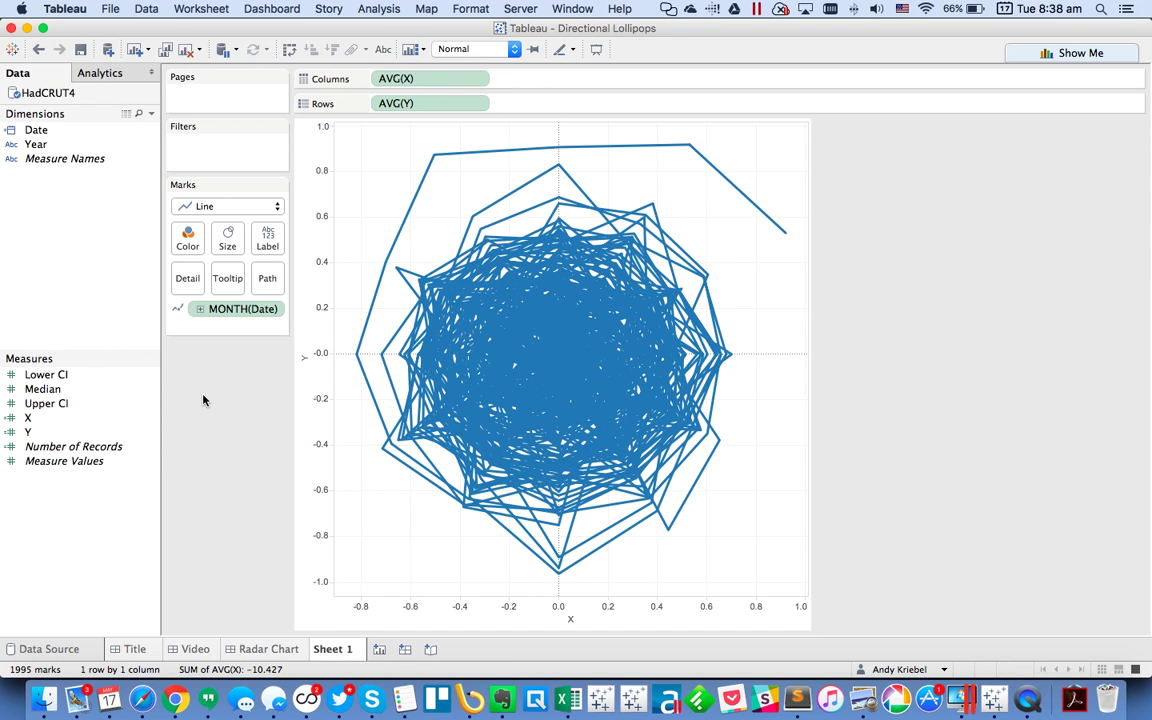
- Color the lines by Median using the Purple-Yellow Diverging palette
{"action": "left_click_drag", "start_coordinate": [48, 389], "coordinate": [188, 244]}
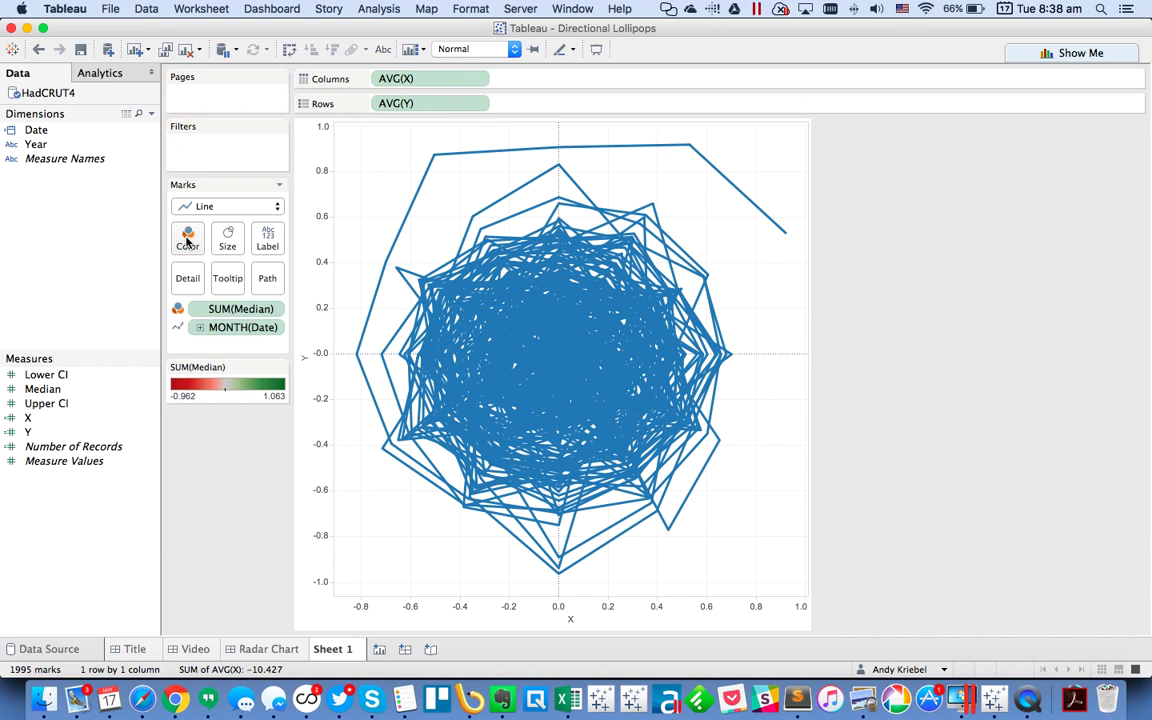
{"action": "double_click", "coordinate": [237, 397]}
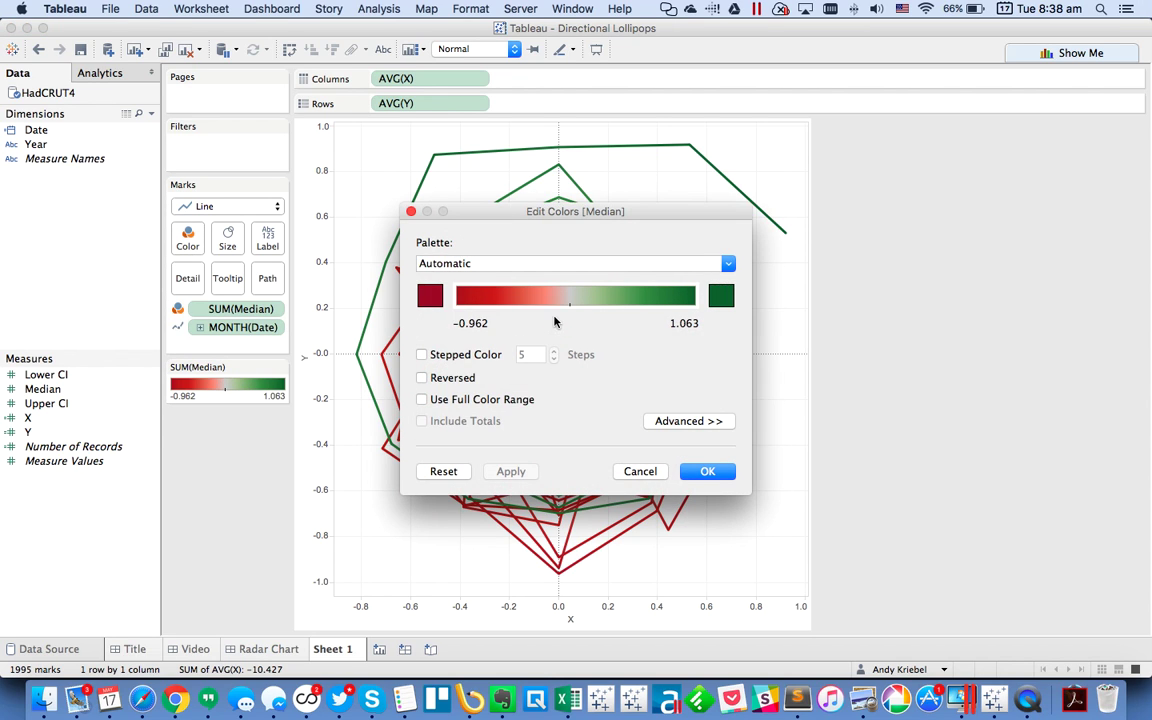
{"action": "left_click", "coordinate": [527, 263]}
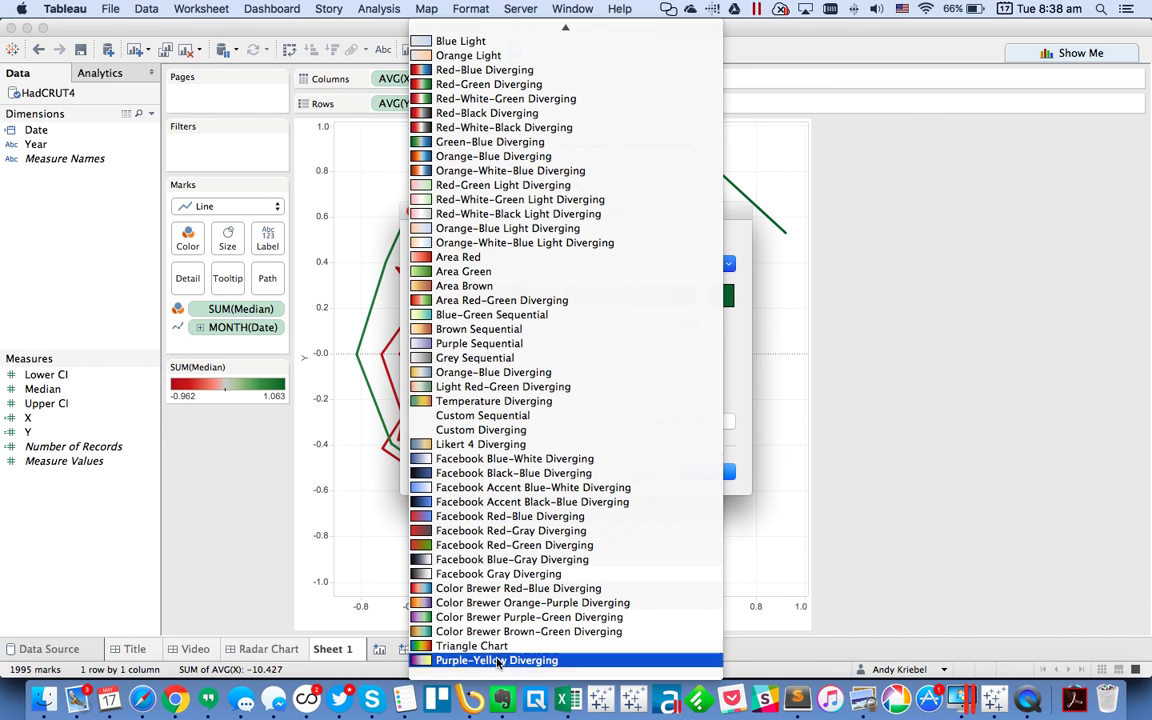
{"action": "left_click", "coordinate": [497, 660]}
{"action": "left_click", "coordinate": [709, 471]}
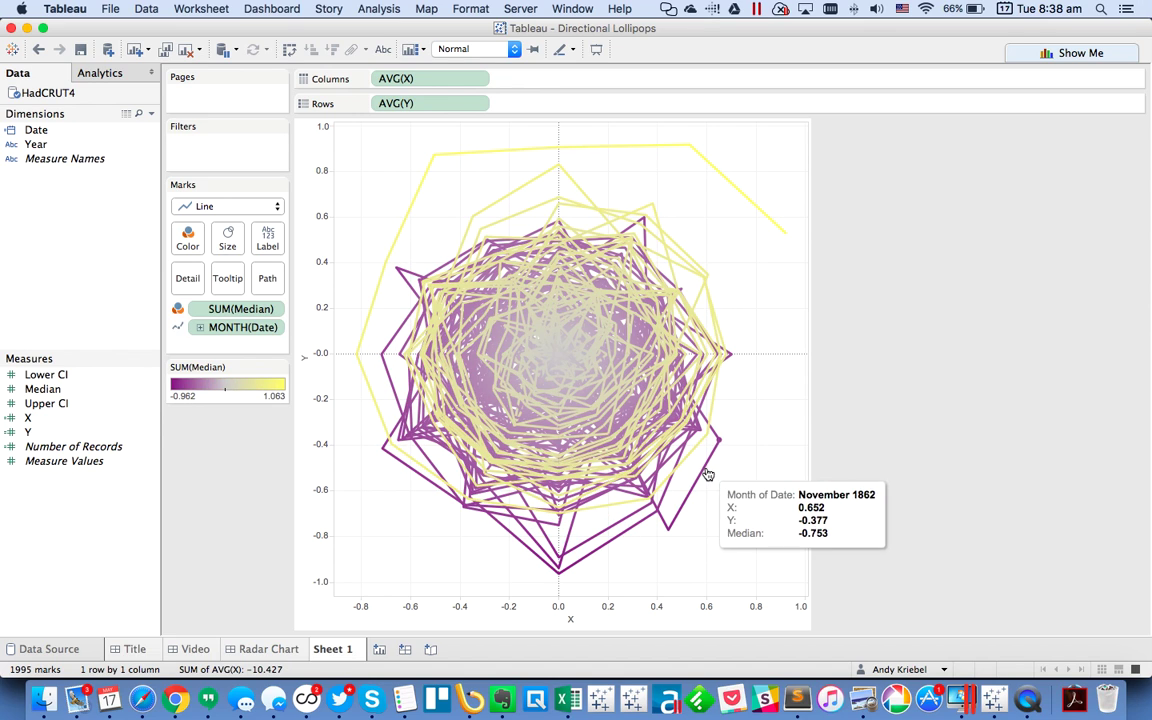
- Set Median's default number format to the custom format +#,##0.0;-#,##0.0 so positive values carry a plus sign
{"action": "right_click", "coordinate": [60, 389]}
{"action": "mouse_move", "coordinate": [160, 300]}
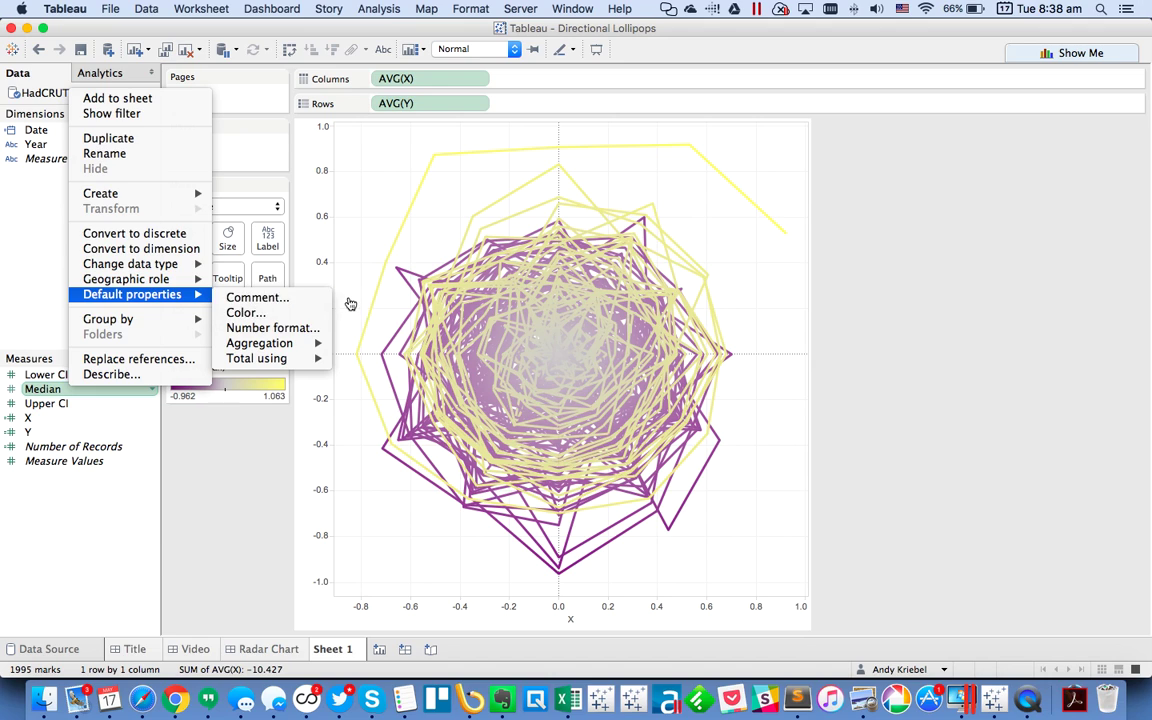
{"action": "left_click", "coordinate": [270, 327]}
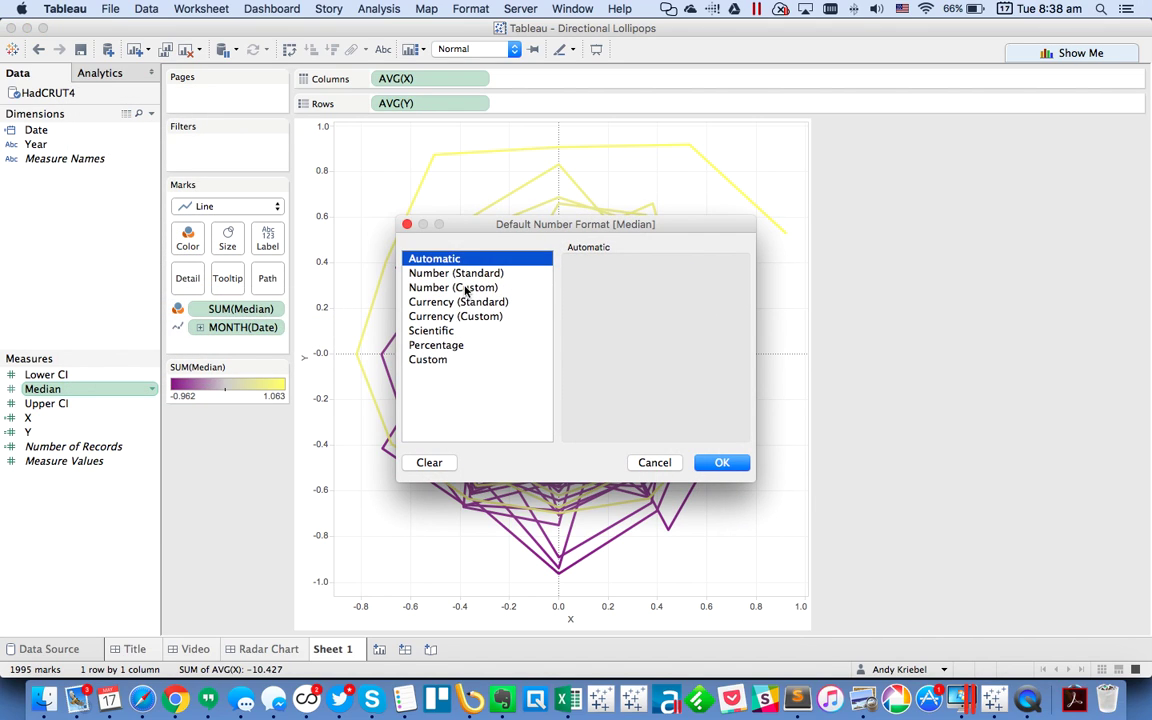
{"action": "left_click", "coordinate": [465, 288]}
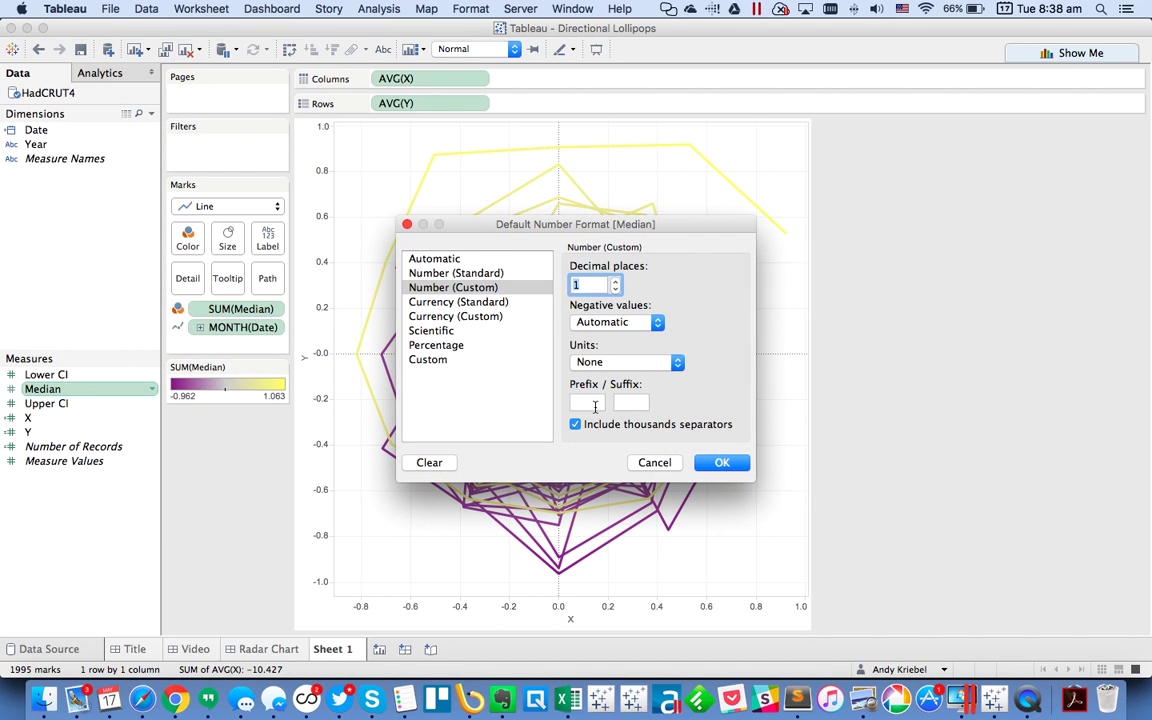
{"action": "left_click", "coordinate": [603, 323]}
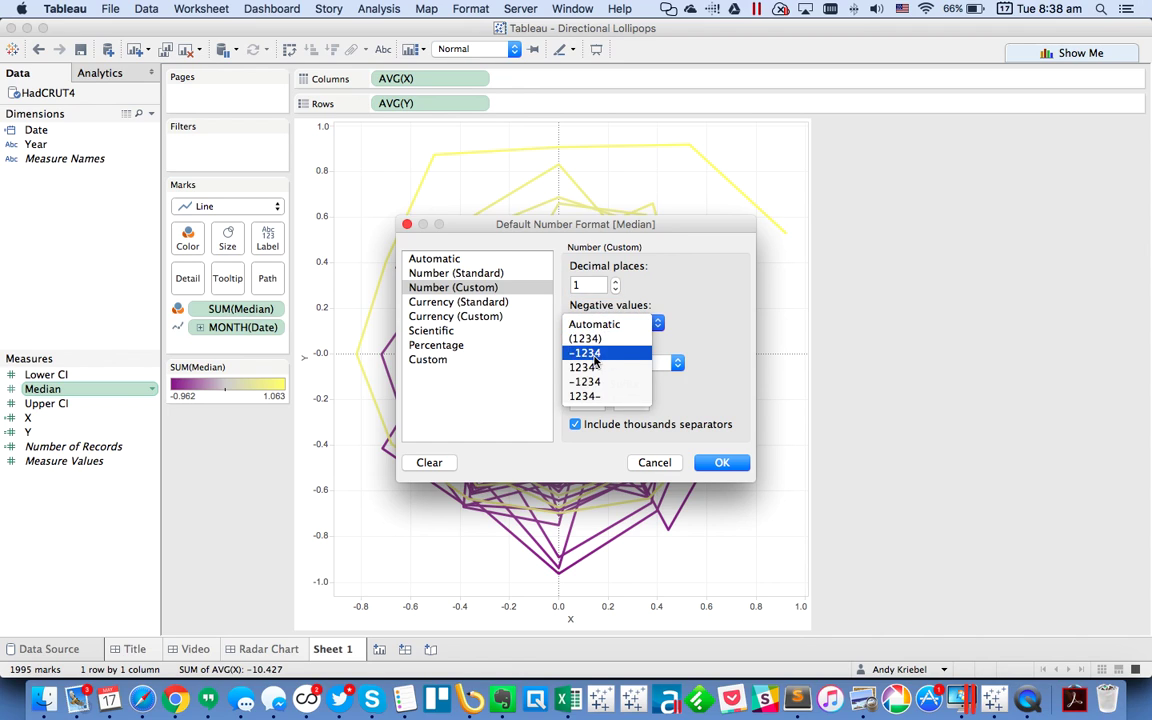
{"action": "left_click", "coordinate": [612, 352]}
{"action": "left_click", "coordinate": [452, 361]}
{"action": "left_click", "coordinate": [573, 284]}
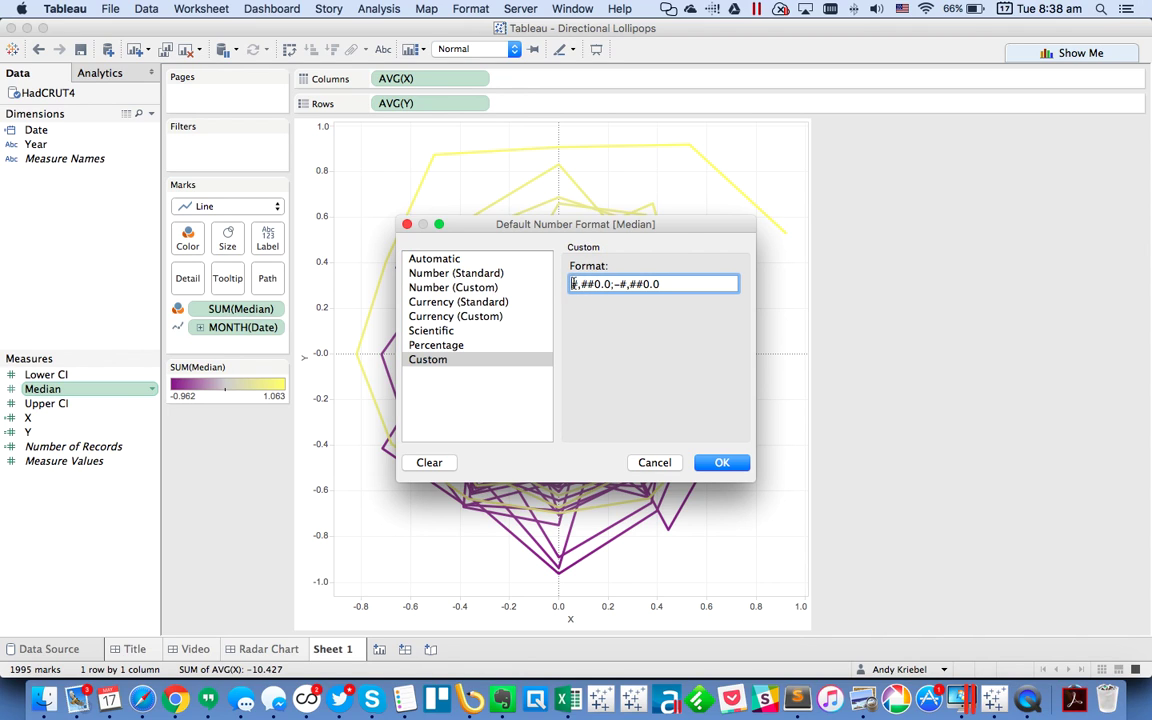
{"action": "type", "text": "+"}
{"action": "left_click", "coordinate": [724, 464]}
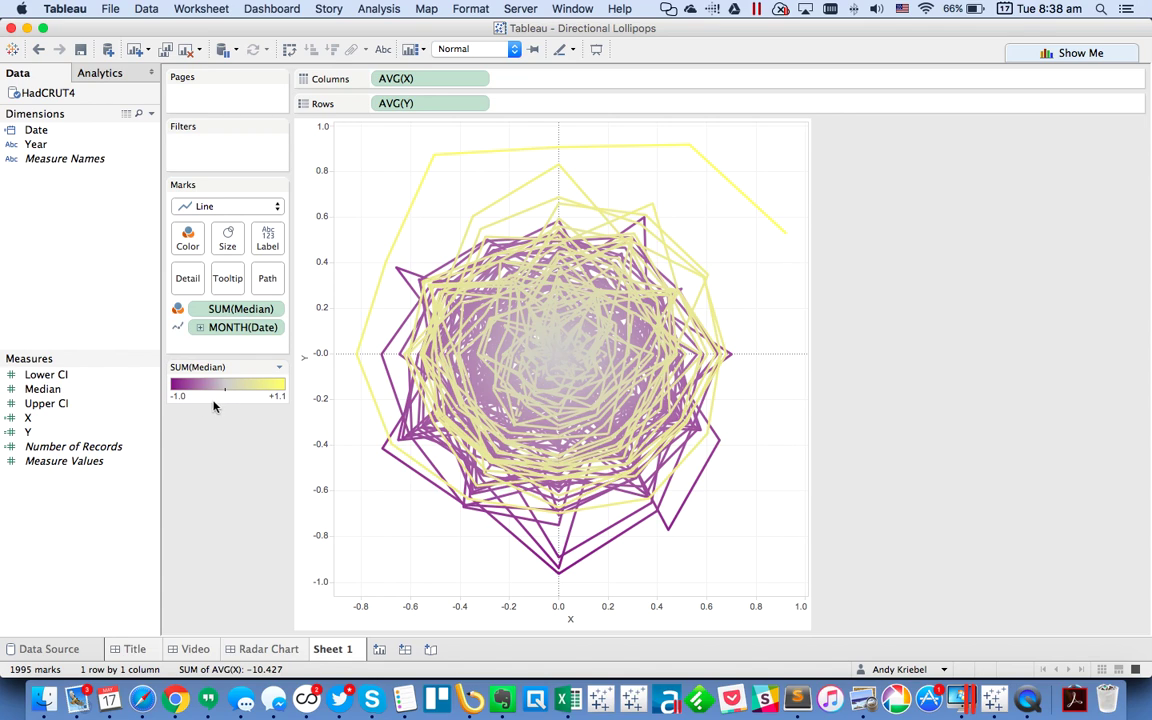
- Set Median's default color palette to Purple-Yellow Diverging
{"action": "right_click", "coordinate": [82, 390]}
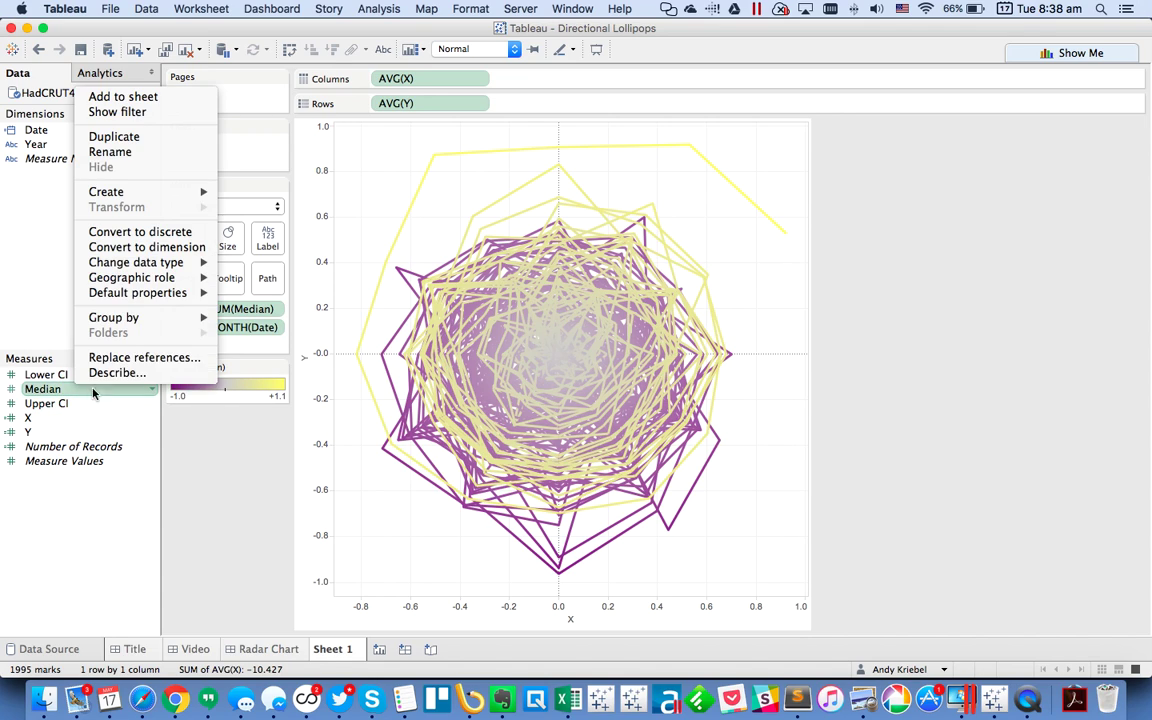
{"action": "mouse_move", "coordinate": [150, 292]}
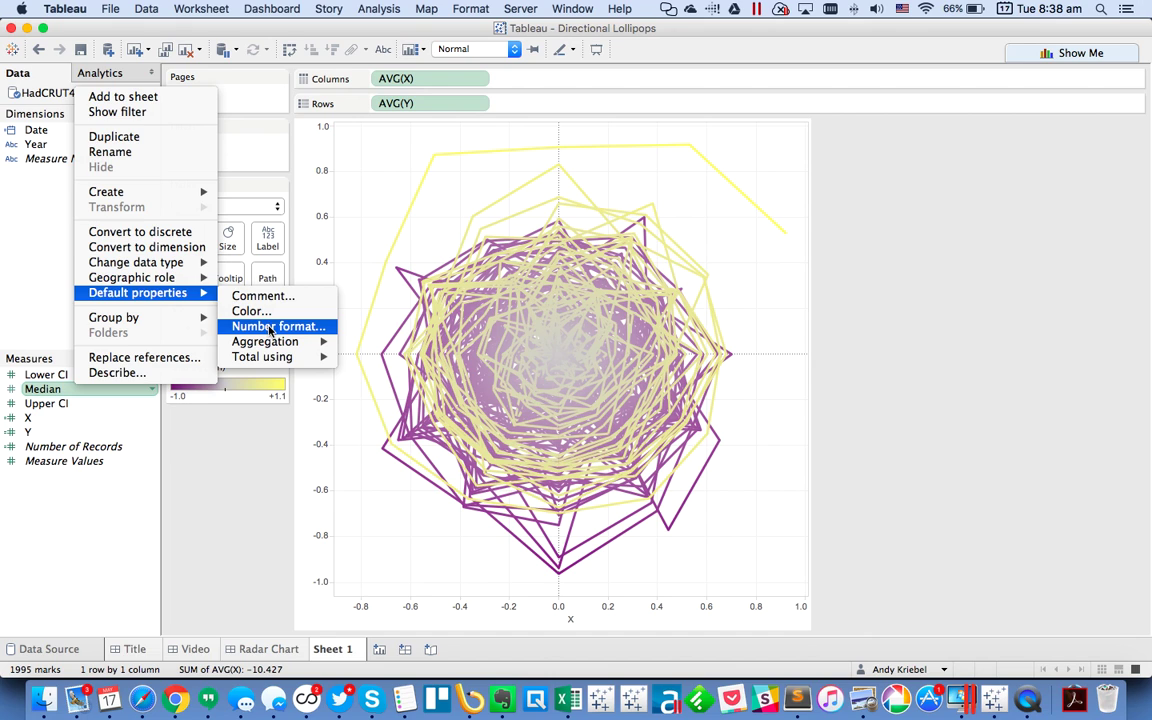
{"action": "left_click", "coordinate": [285, 310]}
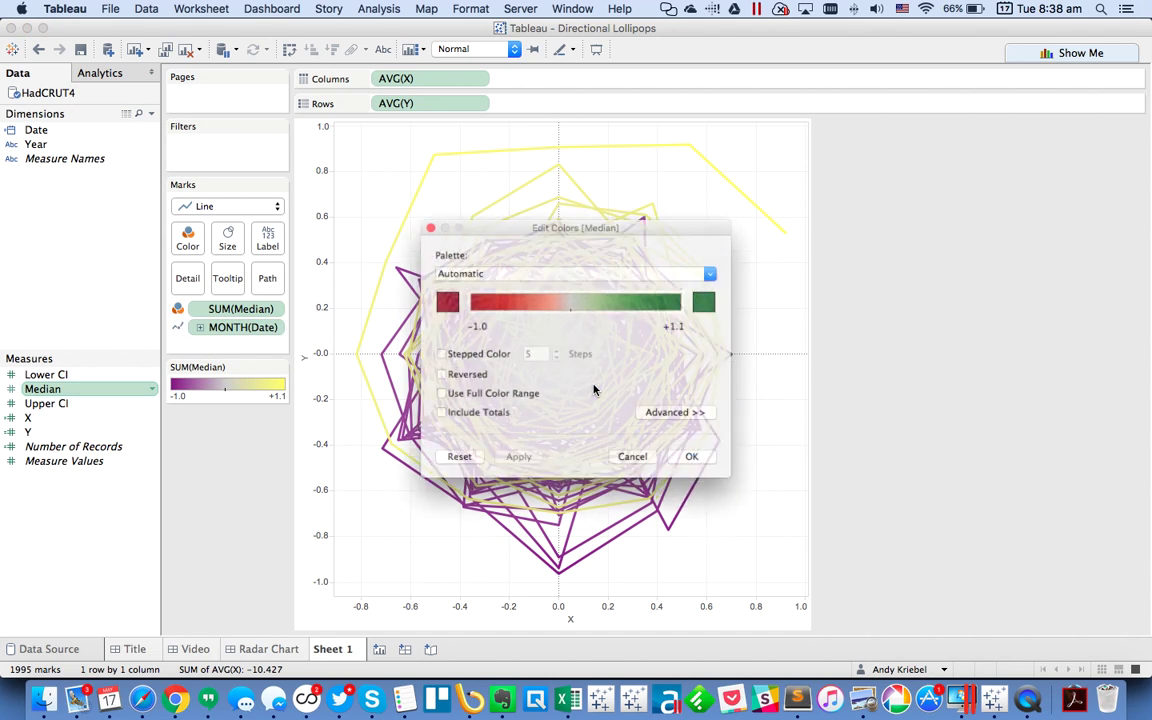
{"action": "left_click", "coordinate": [527, 262]}
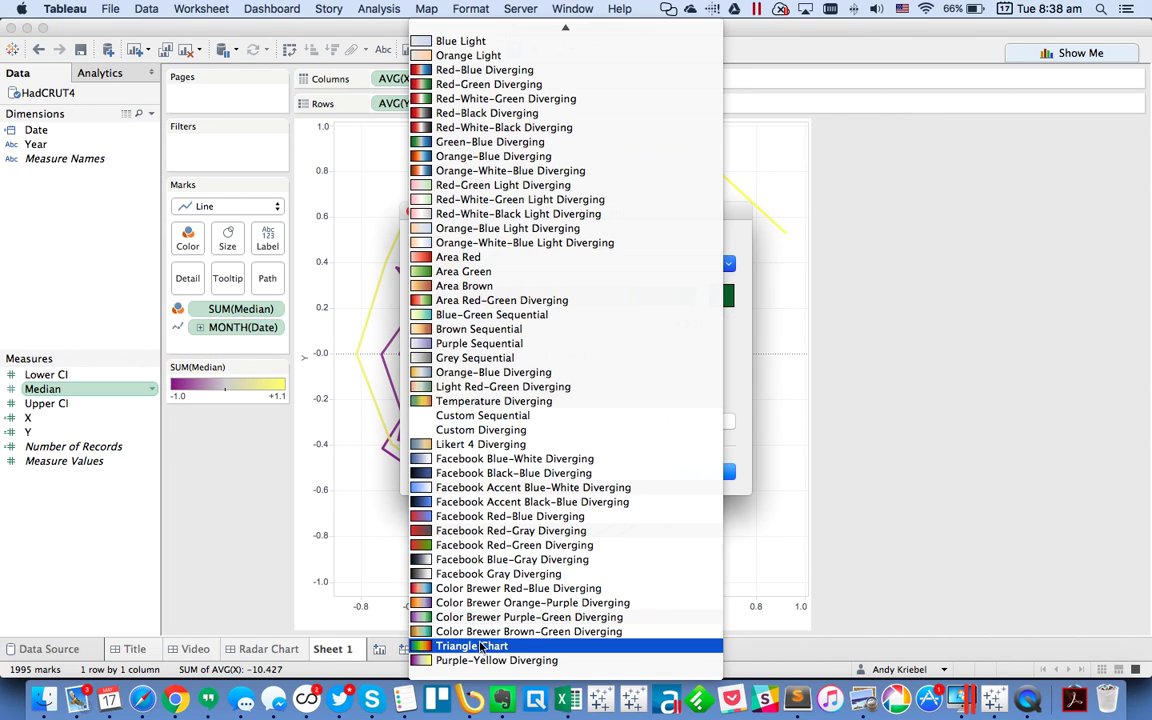
{"action": "left_click", "coordinate": [480, 660]}
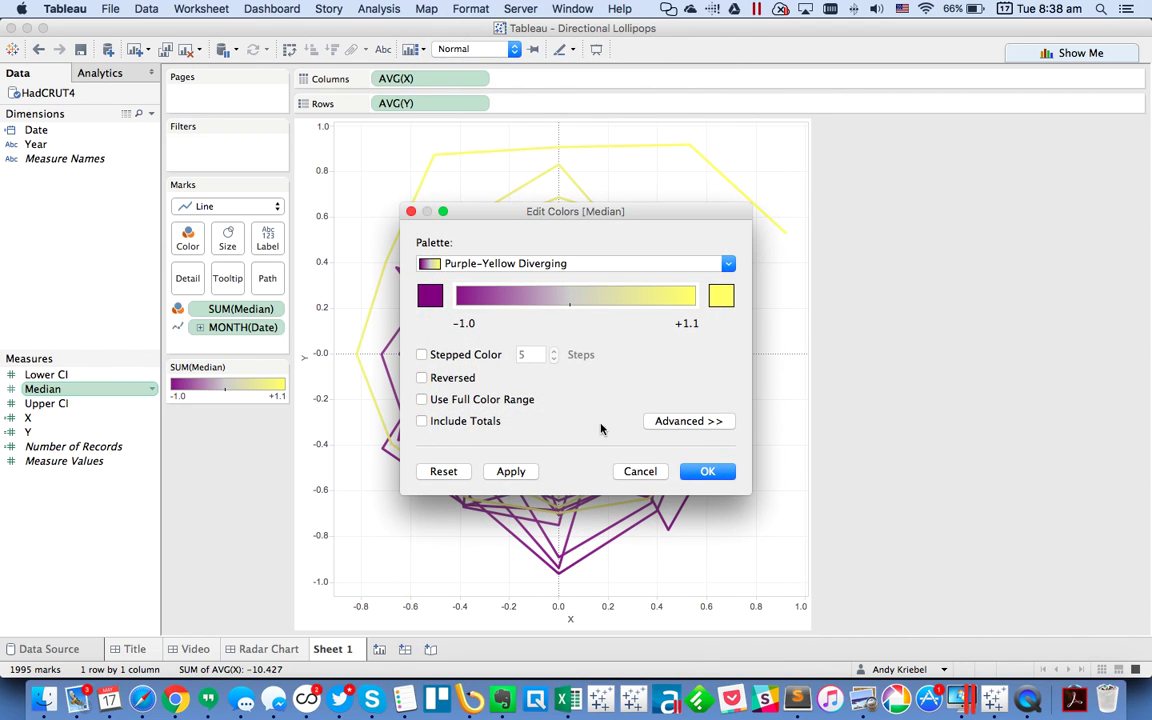
- Fix Median's default color range with a start of -1, a fixed end and a center of 0, and accept the colors
{"action": "left_click", "coordinate": [688, 421]}
{"action": "left_click", "coordinate": [434, 467]}
{"action": "left_click_drag", "start_coordinate": [473, 487], "coordinate": [337, 496]}
{"action": "type", "text": "-"}
{"action": "left_click", "coordinate": [546, 466]}
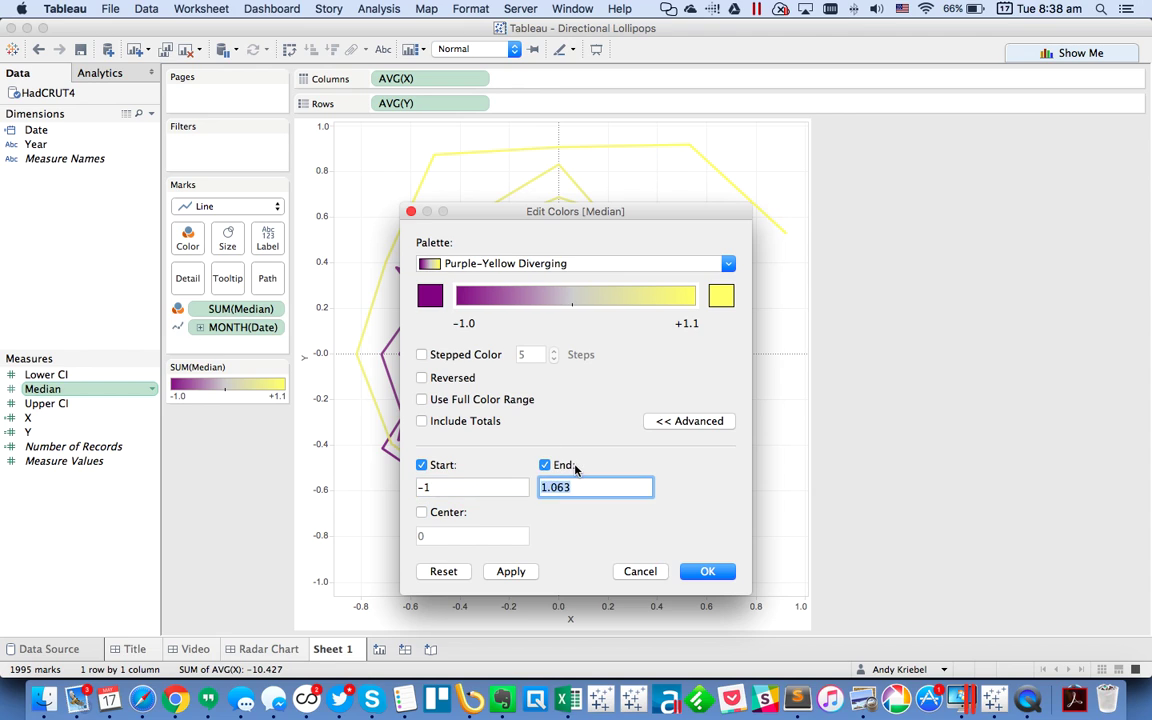
{"action": "left_click", "coordinate": [421, 512]}
{"action": "left_click", "coordinate": [707, 571]}
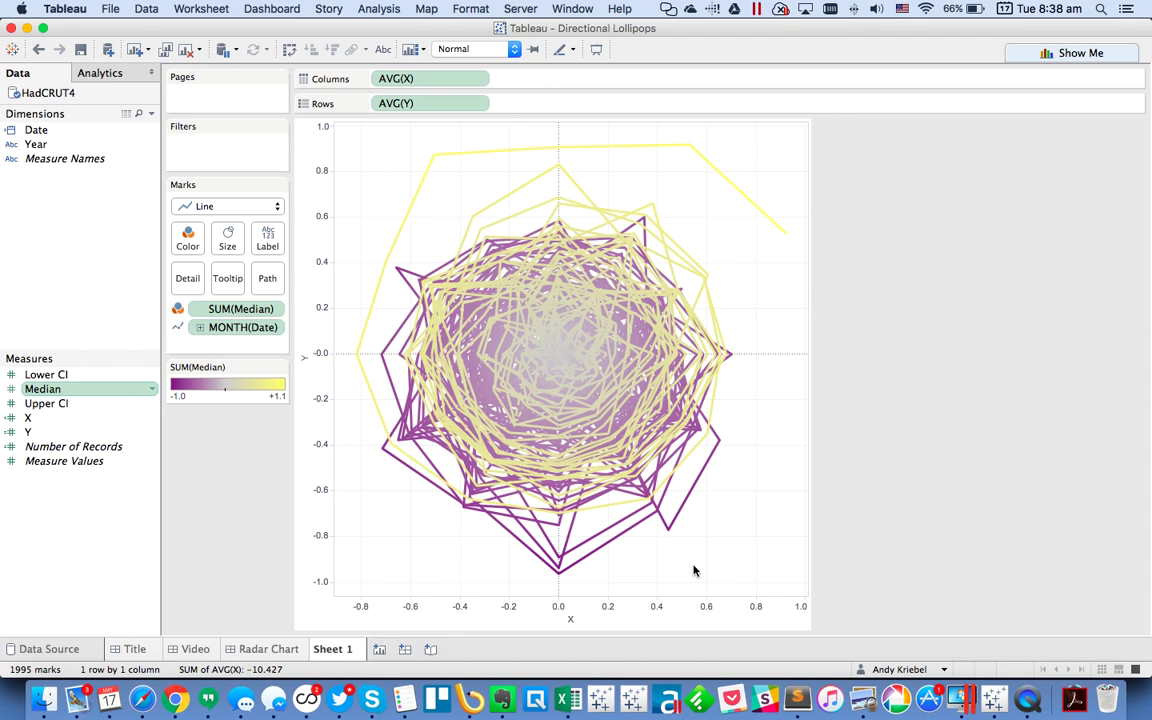
- Edit the colors of the chart's Median legend so the range runs from -1 to 1
{"action": "left_click_drag", "start_coordinate": [226, 306], "coordinate": [187, 236]}
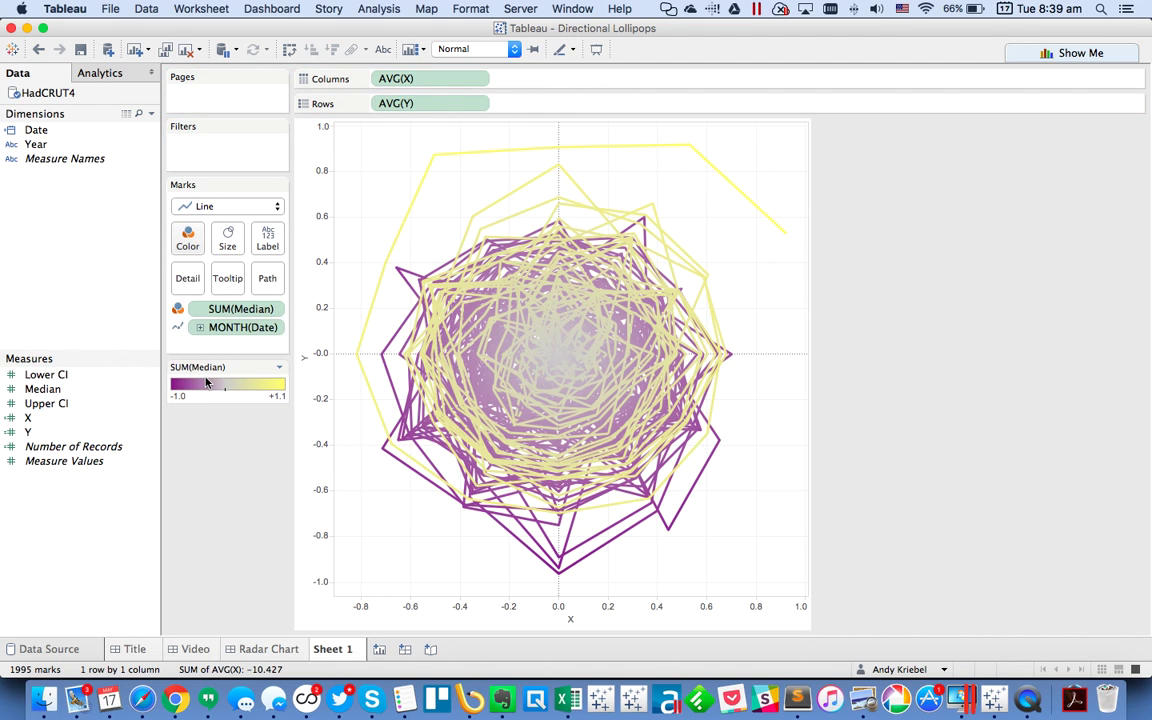
{"action": "double_click", "coordinate": [248, 388]}
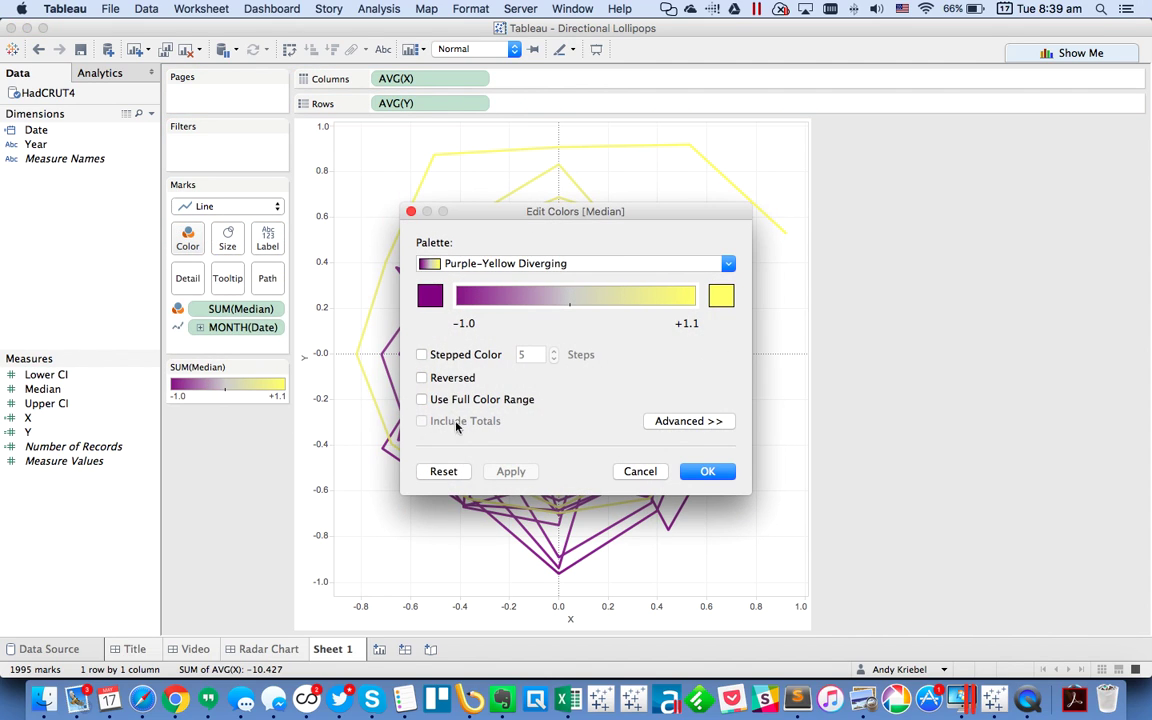
{"action": "left_click", "coordinate": [707, 473]}
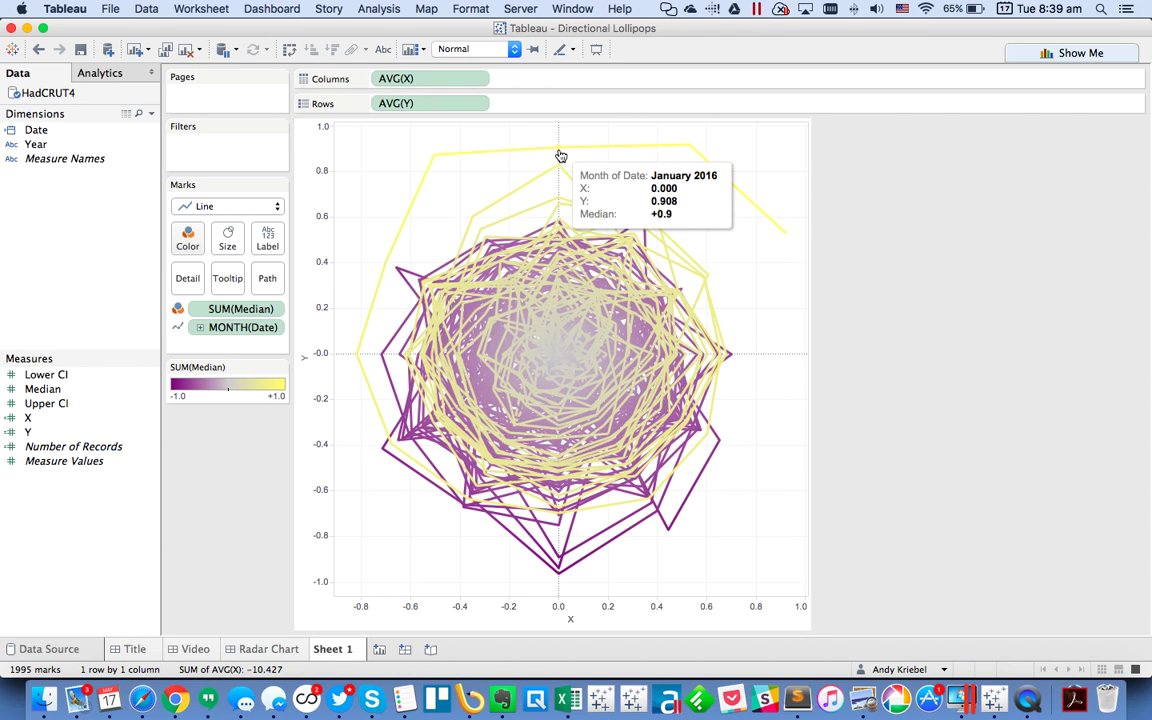
- Examine the tooltips of the January points along the chart's vertical axis
{"action": "mouse_move", "coordinate": [563, 203]}
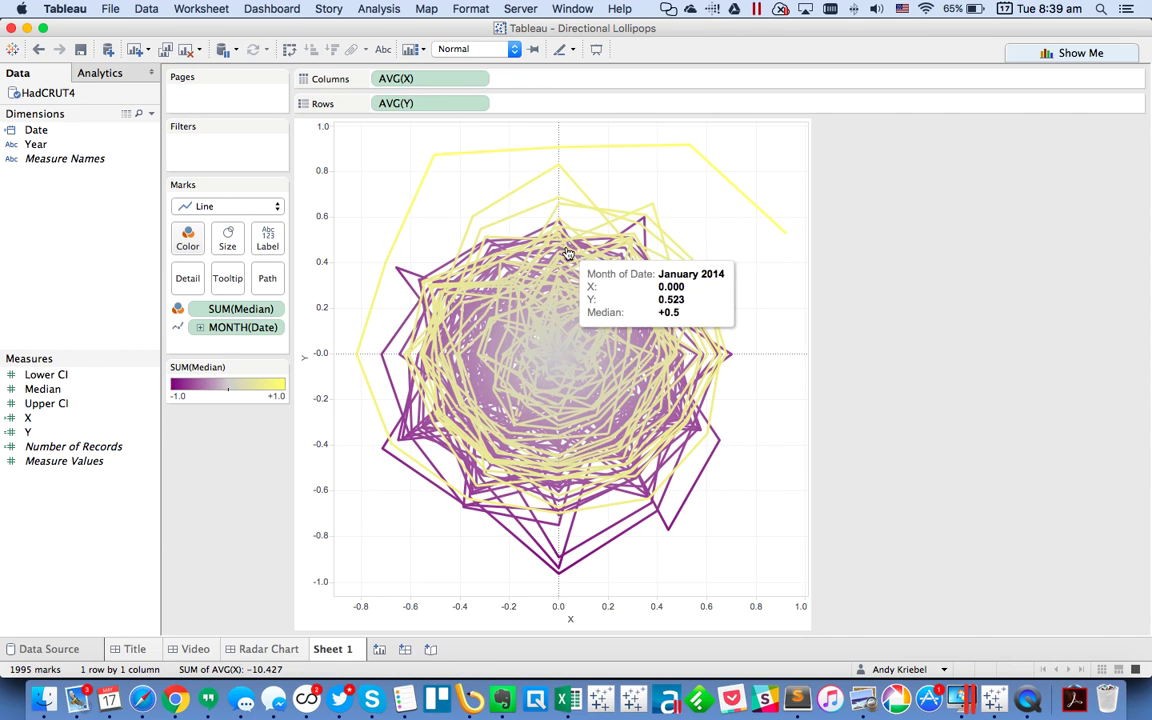
{"action": "mouse_move", "coordinate": [567, 267]}
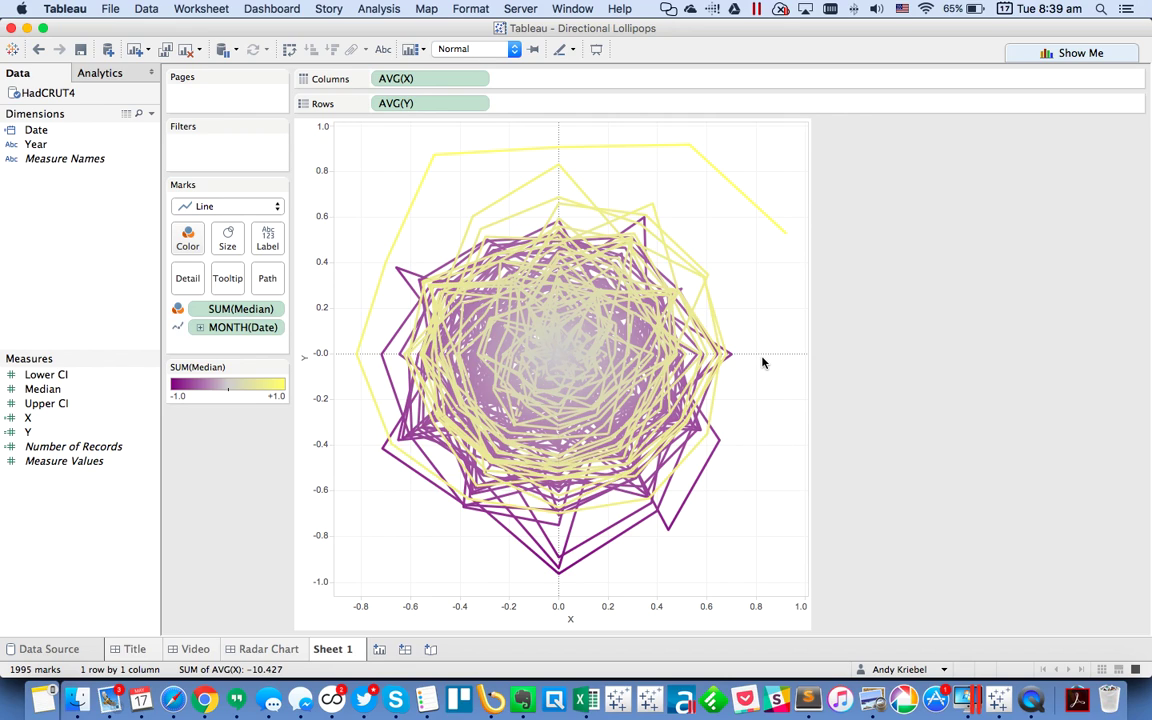
{"action": "mouse_move", "coordinate": [640, 420]}
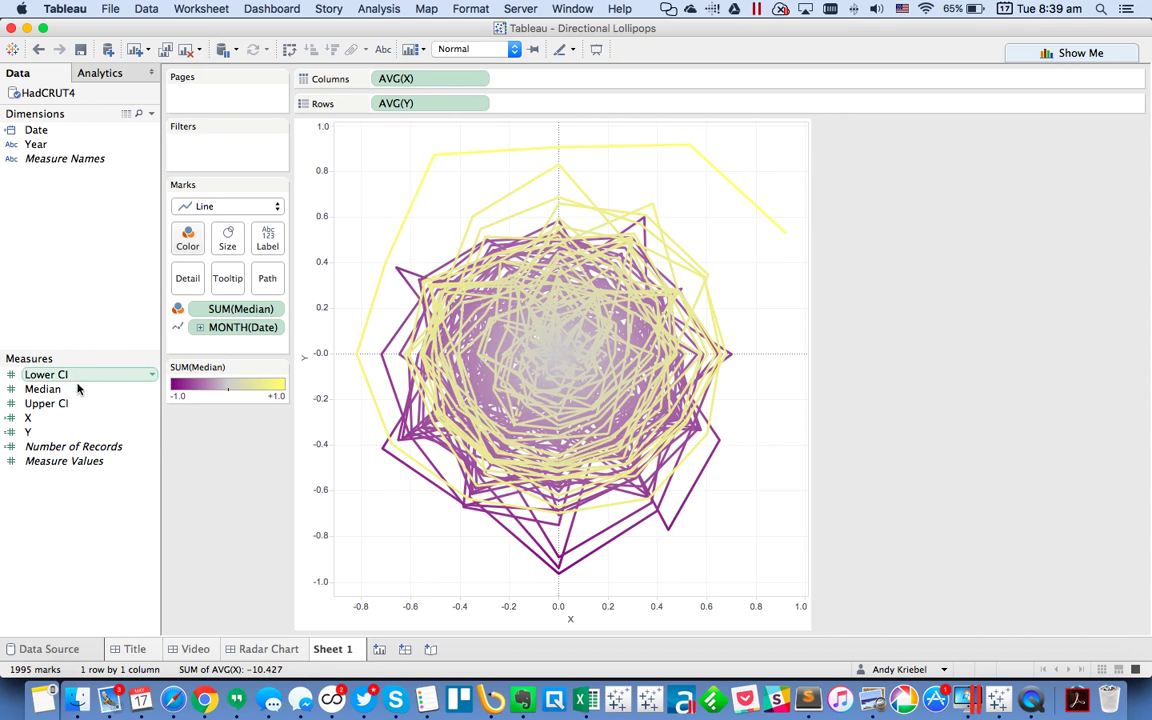
- Open the calculated field X for editing and wrap [Median] in ABS() on the month 2 line
{"action": "right_click", "coordinate": [43, 418]}
{"action": "left_click", "coordinate": [90, 154]}
{"action": "left_click", "coordinate": [318, 269]}
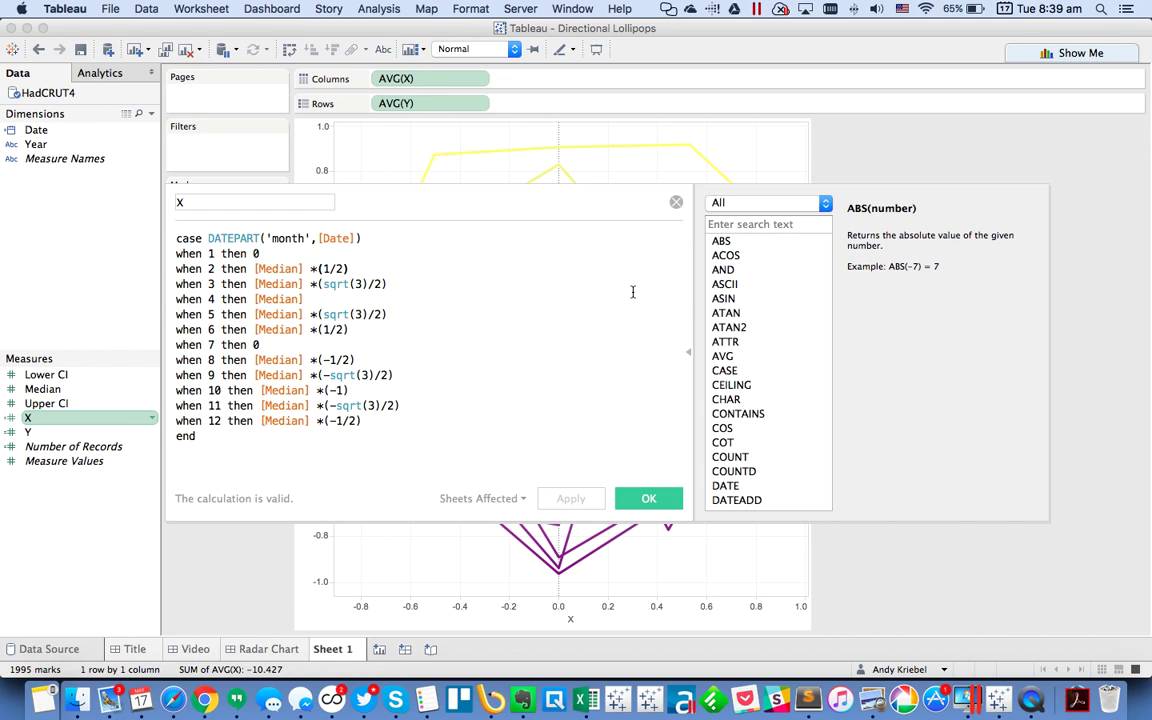
{"action": "key", "text": "Left"}
{"action": "key", "text": "Left"}
{"action": "key", "text": "Left"}
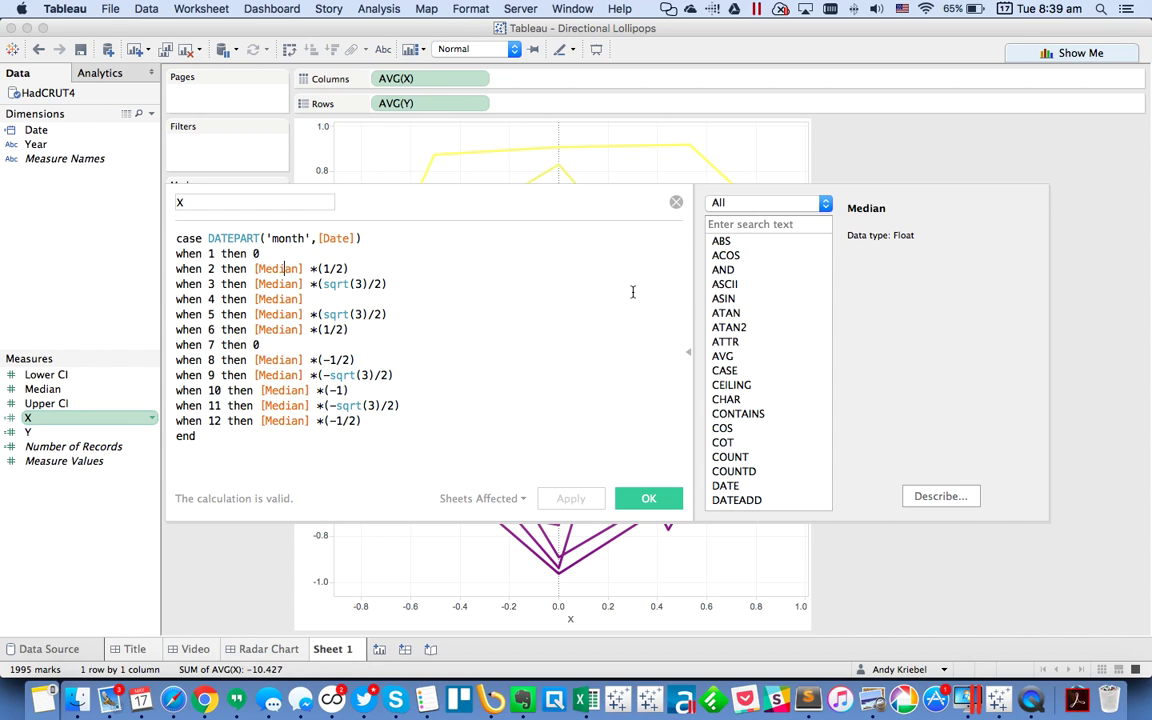
{"action": "key", "text": "Left"}
{"action": "key", "text": "Left"}
{"action": "type", "text": "ABS("}
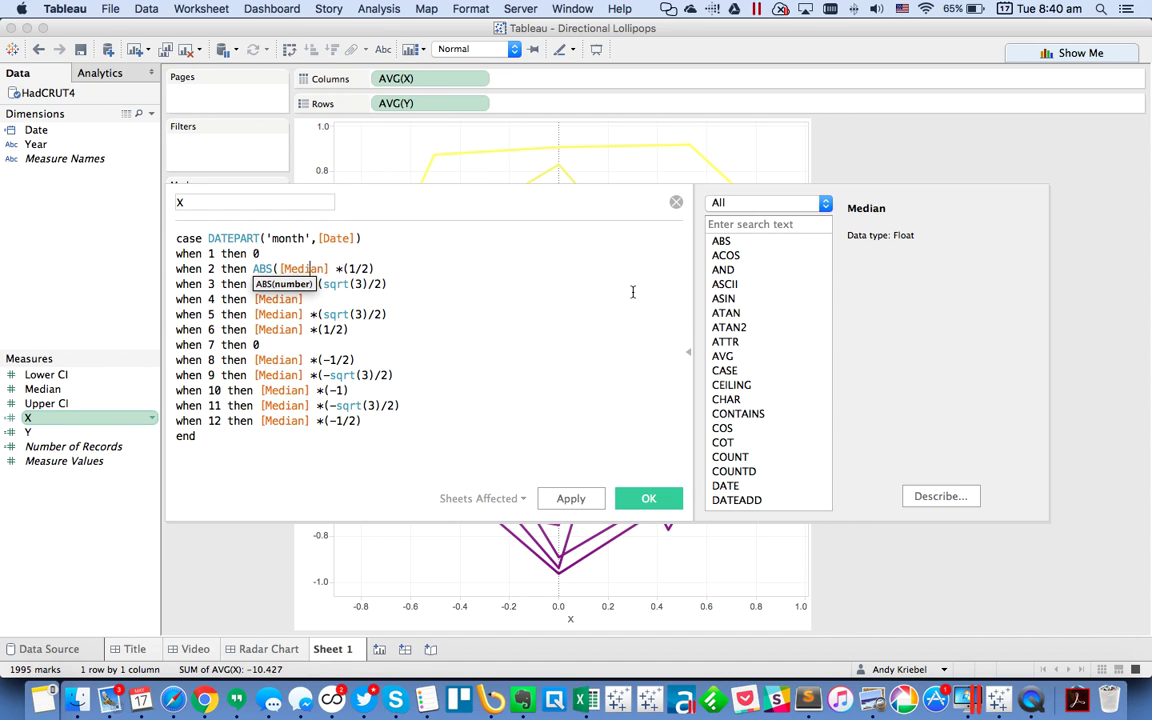
{"action": "key", "text": "Right"}
{"action": "key", "text": "Right"}
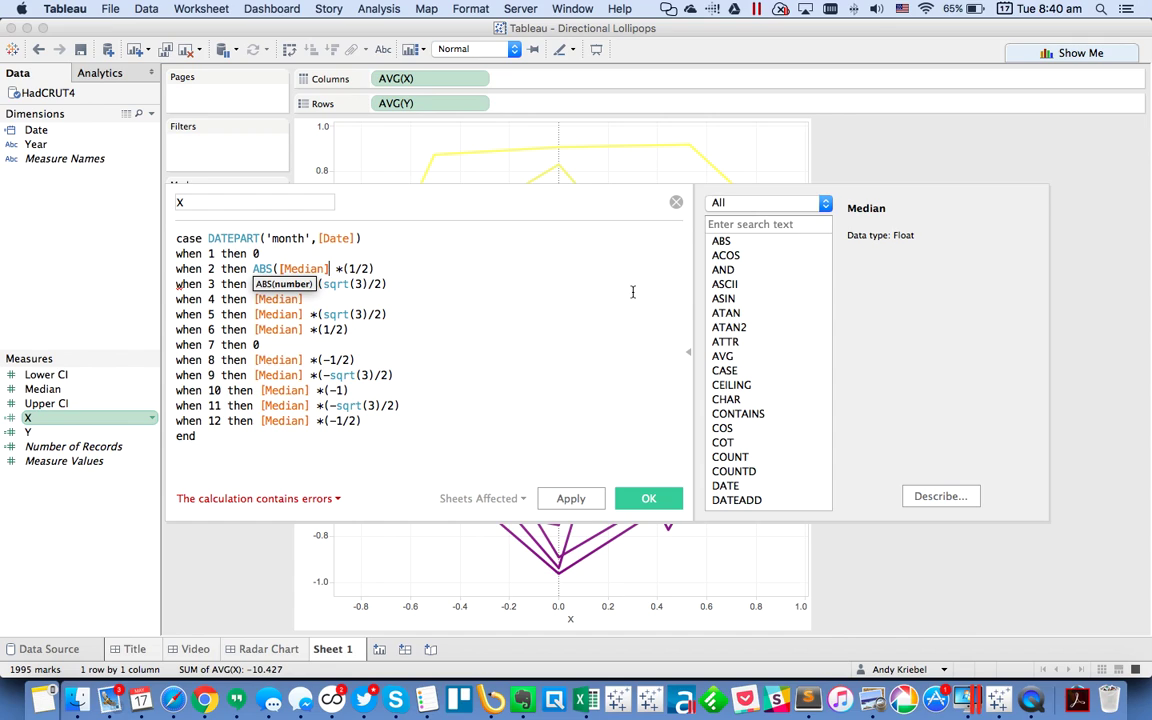
{"action": "type", "text": ")"}
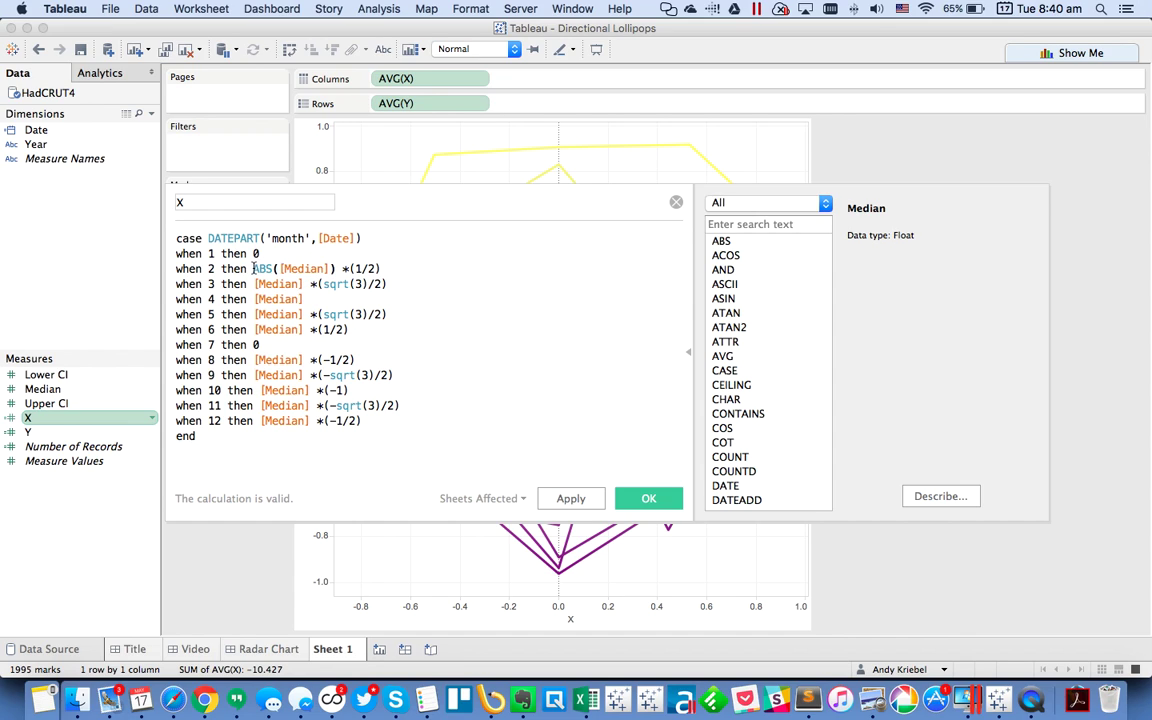
- Copy ABS([Median]) from the month 2 line and replace [Median] with it on the lines for months 3 to 6
{"action": "left_click", "coordinate": [254, 268], "text": "shift"}
{"action": "key", "text": "super+c"}
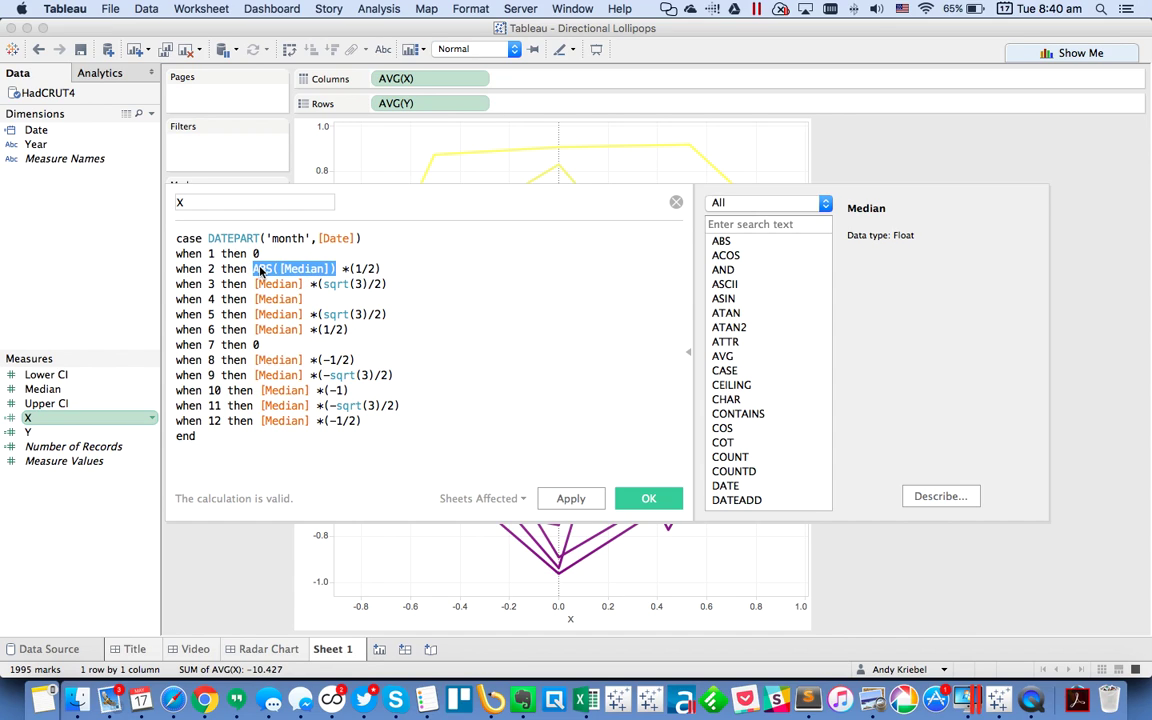
{"action": "double_click", "coordinate": [262, 284]}
{"action": "key", "text": "super+v"}
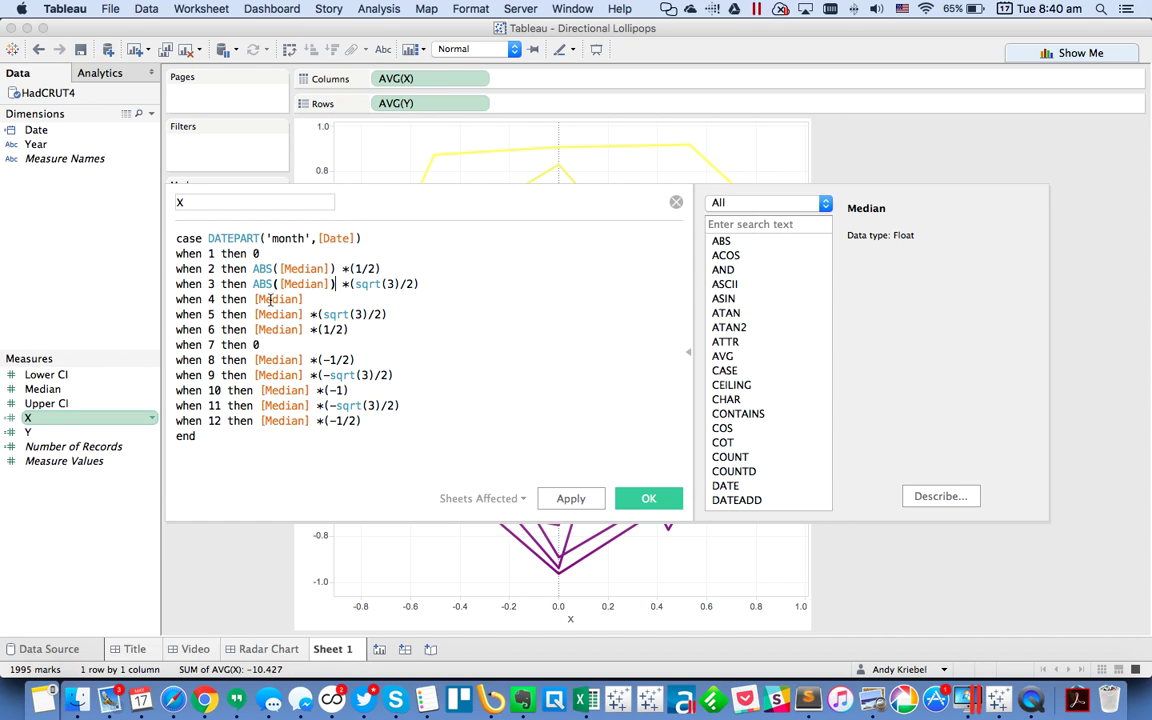
{"action": "double_click", "coordinate": [269, 299]}
{"action": "key", "text": "super+v"}
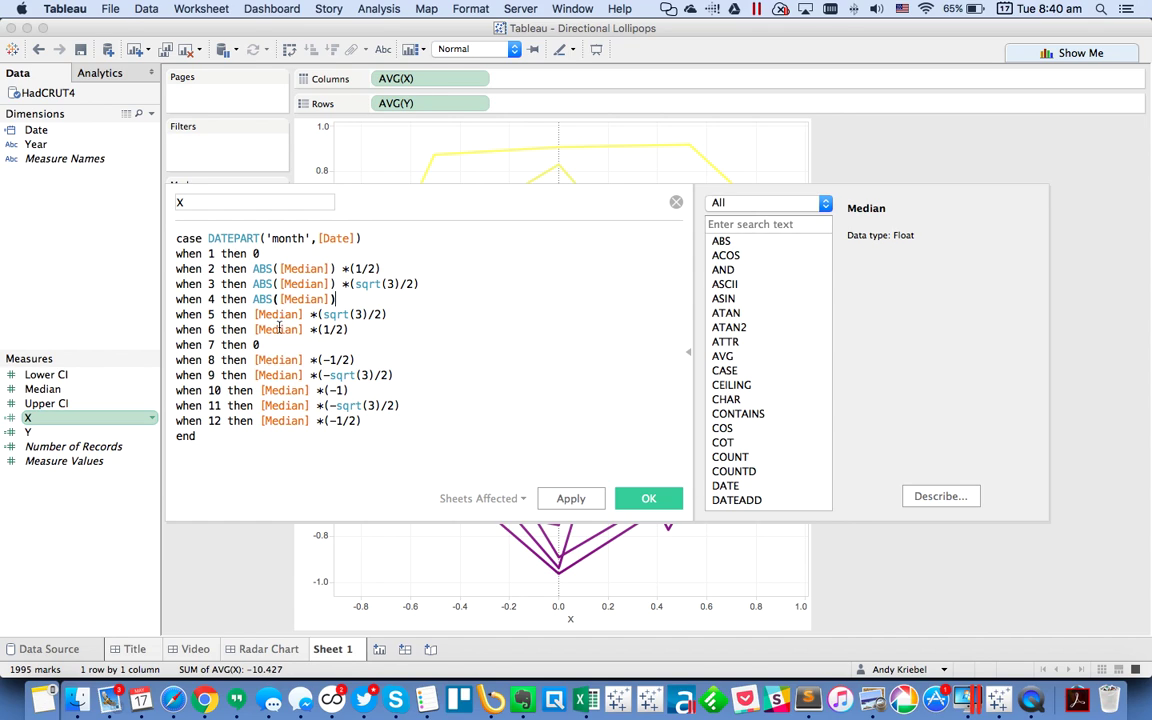
{"action": "double_click", "coordinate": [277, 315]}
{"action": "key", "text": "super+v"}
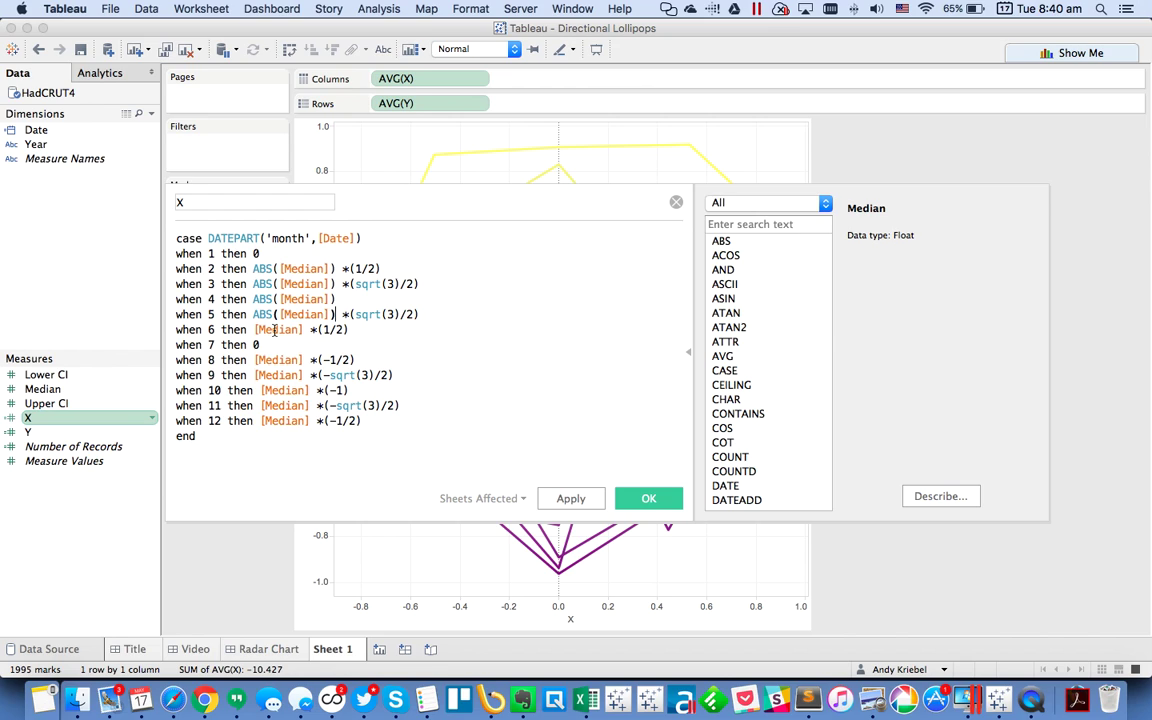
{"action": "double_click", "coordinate": [274, 330]}
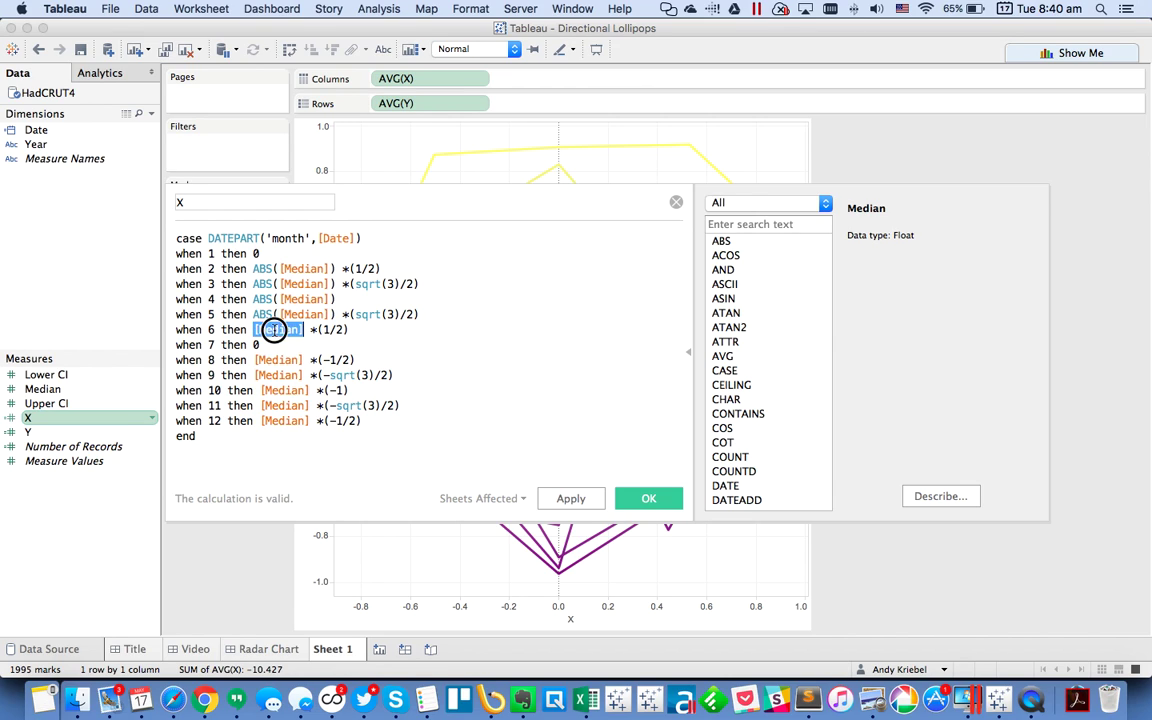
{"action": "key", "text": "super+v"}
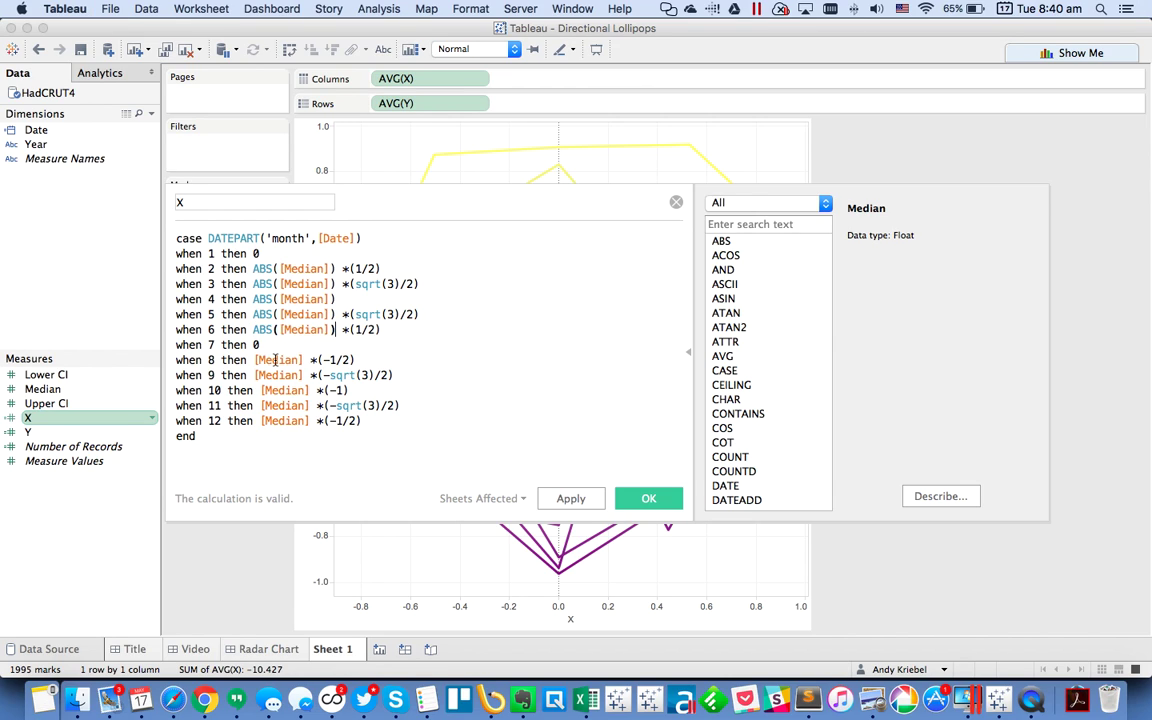
- Replace [Median] with ABS([Median]) on X's lines for months 8 to 12 and save the calculated field
{"action": "double_click", "coordinate": [277, 359]}
{"action": "key", "text": "super+v"}
{"action": "double_click", "coordinate": [278, 375]}
{"action": "key", "text": "super+v"}
{"action": "double_click", "coordinate": [285, 390]}
{"action": "key", "text": "super+v"}
{"action": "double_click", "coordinate": [280, 405]}
{"action": "key", "text": "super+v"}
{"action": "double_click", "coordinate": [278, 420]}
{"action": "key", "text": "super+v"}
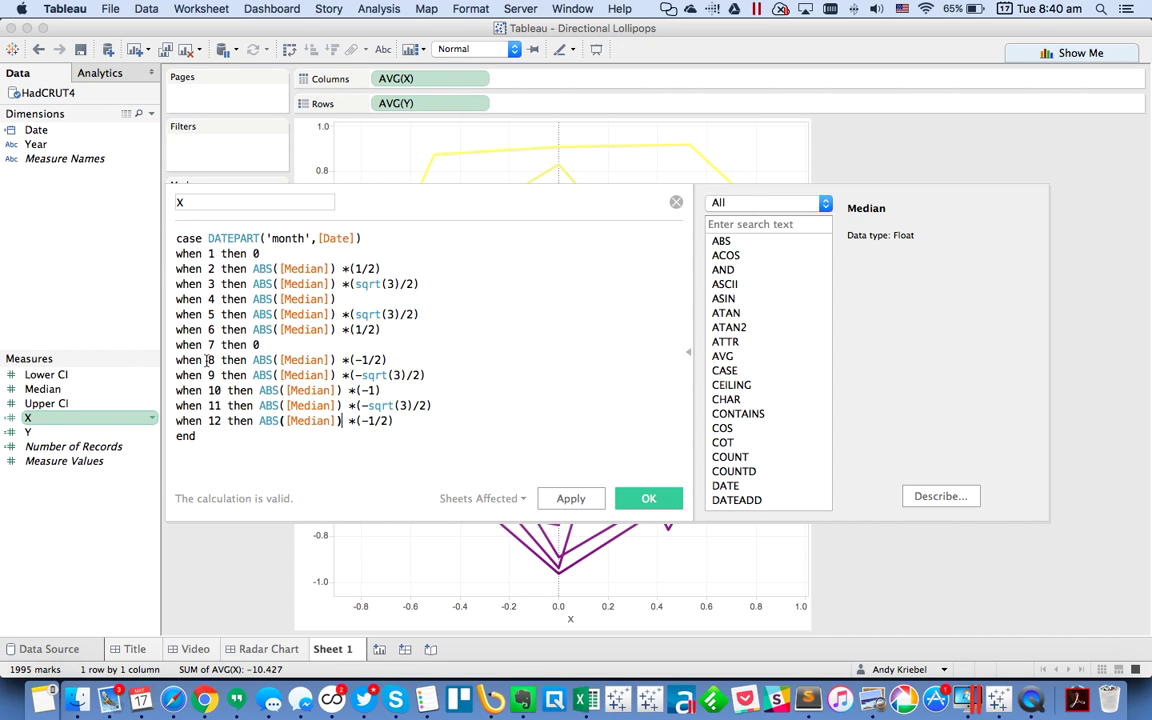
{"action": "left_click_drag", "start_coordinate": [208, 359], "coordinate": [408, 419]}
{"action": "left_click", "coordinate": [286, 374]}
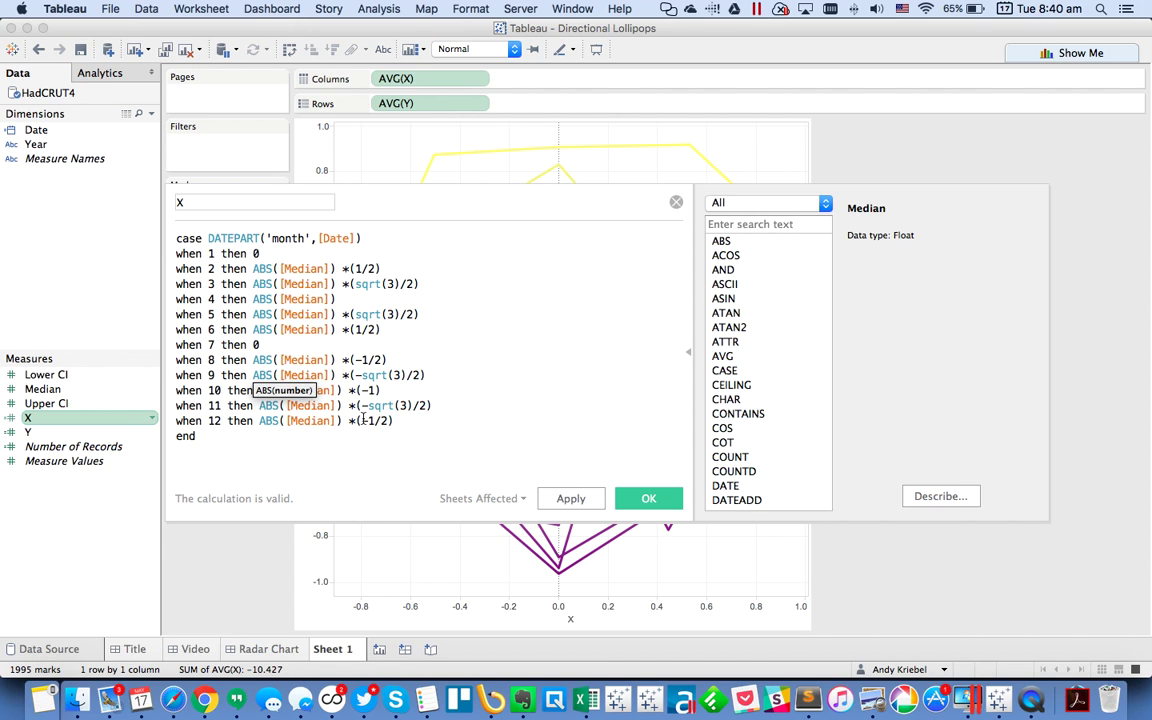
{"action": "left_click", "coordinate": [649, 498]}
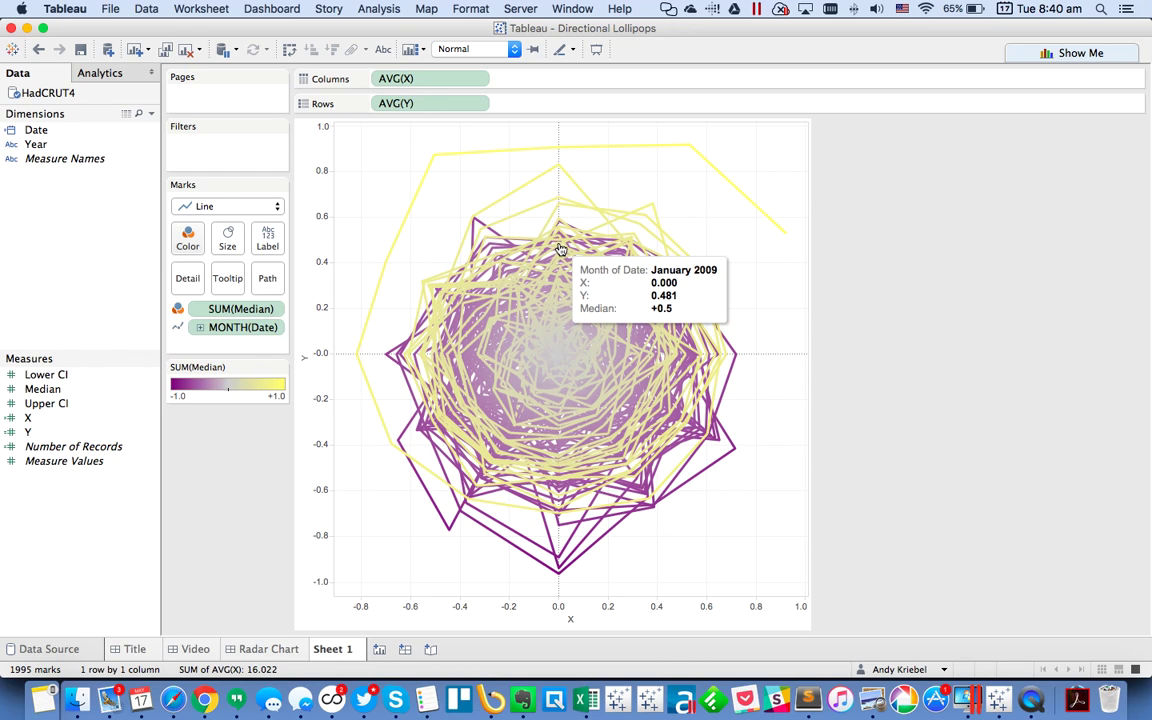
- Open the calculated field Y for editing and replace [Median] with the copied ABS([Median]) on the lines for months 1 to 3
{"action": "right_click", "coordinate": [31, 432]}
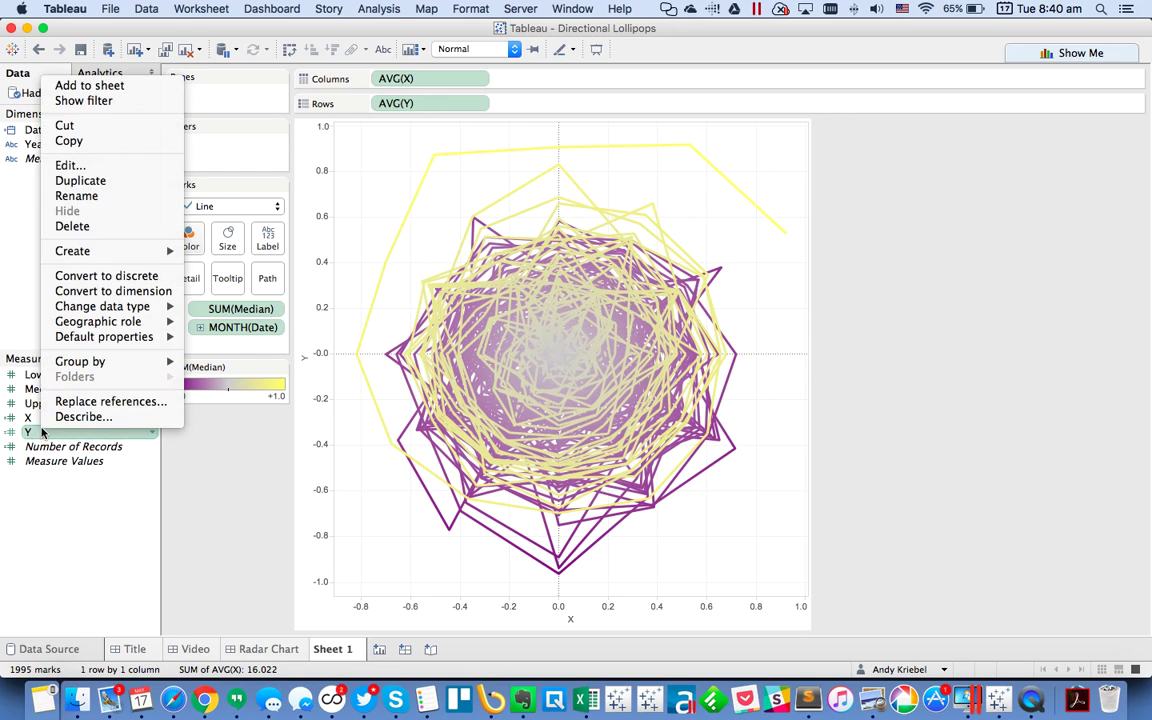
{"action": "left_click", "coordinate": [94, 168]}
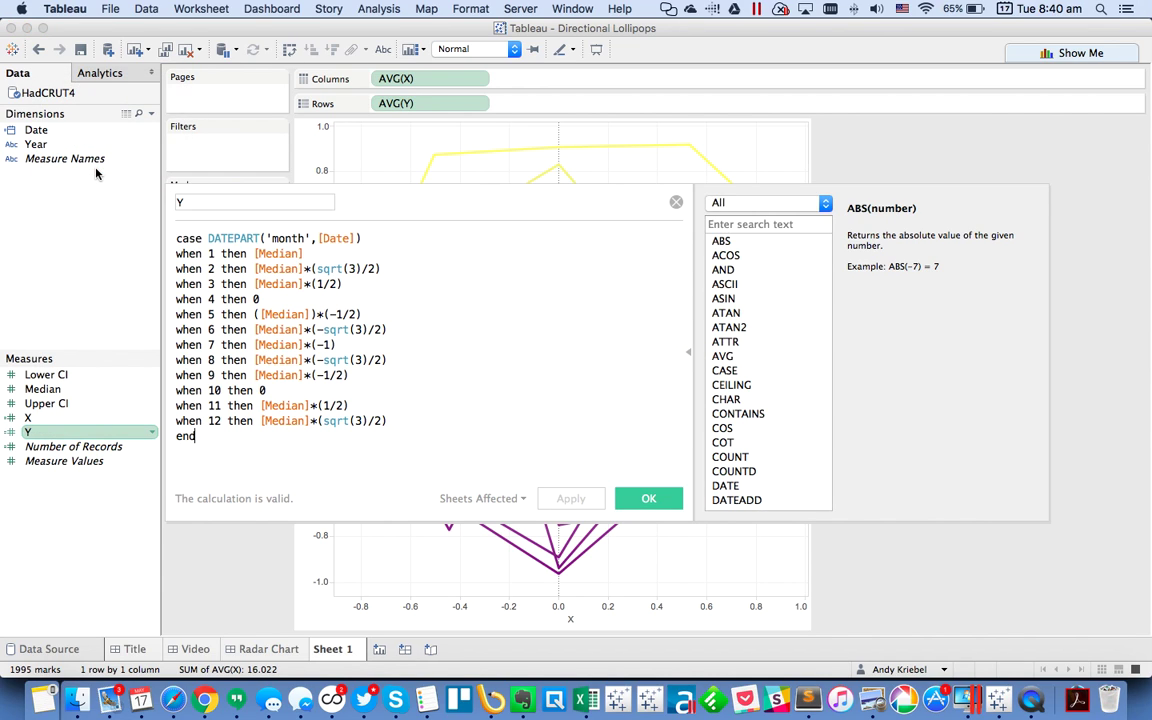
{"action": "double_click", "coordinate": [277, 254]}
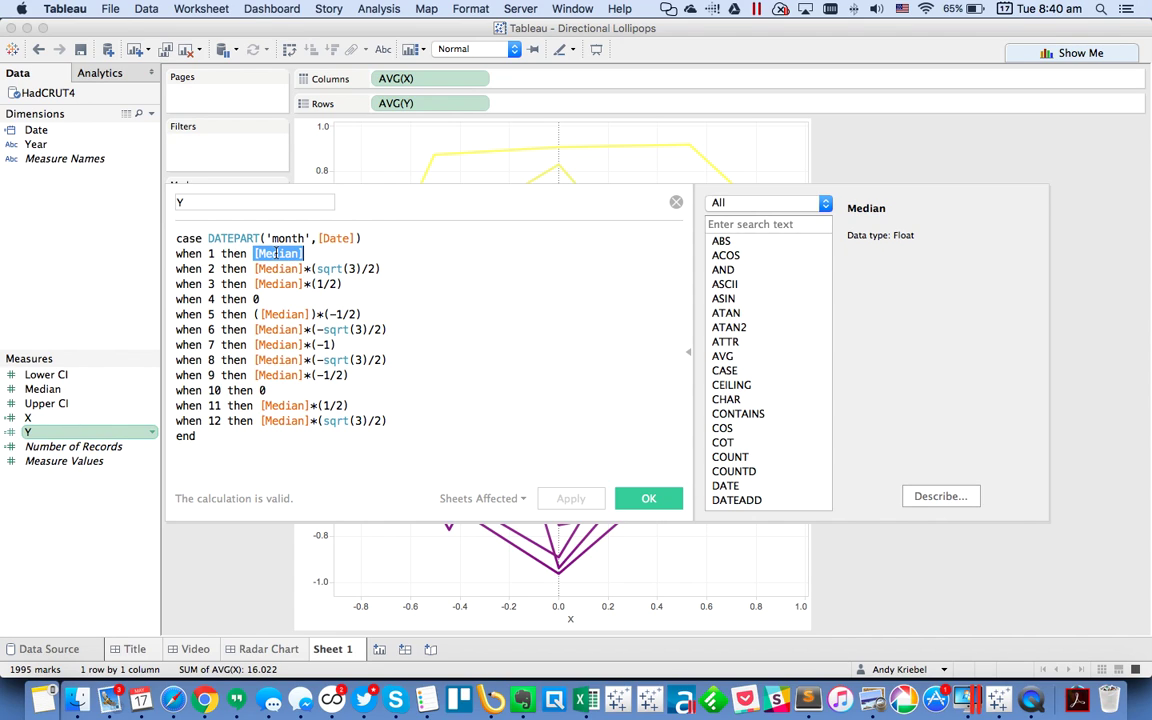
{"action": "key", "text": "super+v"}
{"action": "double_click", "coordinate": [277, 269]}
{"action": "key", "text": "super+v"}
{"action": "double_click", "coordinate": [277, 284]}
{"action": "key", "text": "super+v"}
- Replace [Median] with ABS([Median]) on Y's lines for months 5 to 7
{"action": "double_click", "coordinate": [284, 314]}
{"action": "key", "text": "super+v"}
{"action": "double_click", "coordinate": [277, 329]}
{"action": "key", "text": "super+v"}
{"action": "double_click", "coordinate": [275, 344]}
{"action": "key", "text": "super+v"}
- Replace [Median] with ABS([Median]) on Y's lines for months 8, 9, 11 and 12 and save the calculated field
{"action": "double_click", "coordinate": [277, 359]}
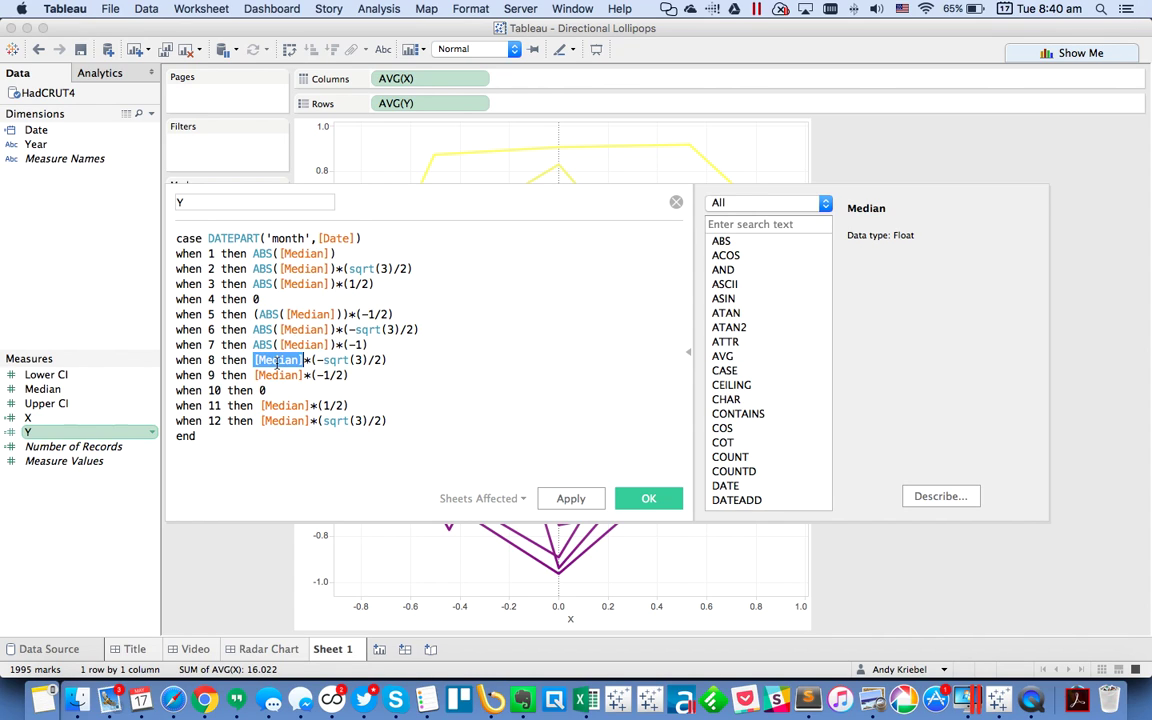
{"action": "key", "text": "super+v"}
{"action": "double_click", "coordinate": [277, 375]}
{"action": "key", "text": "super+v"}
{"action": "double_click", "coordinate": [283, 405]}
{"action": "key", "text": "super+v"}
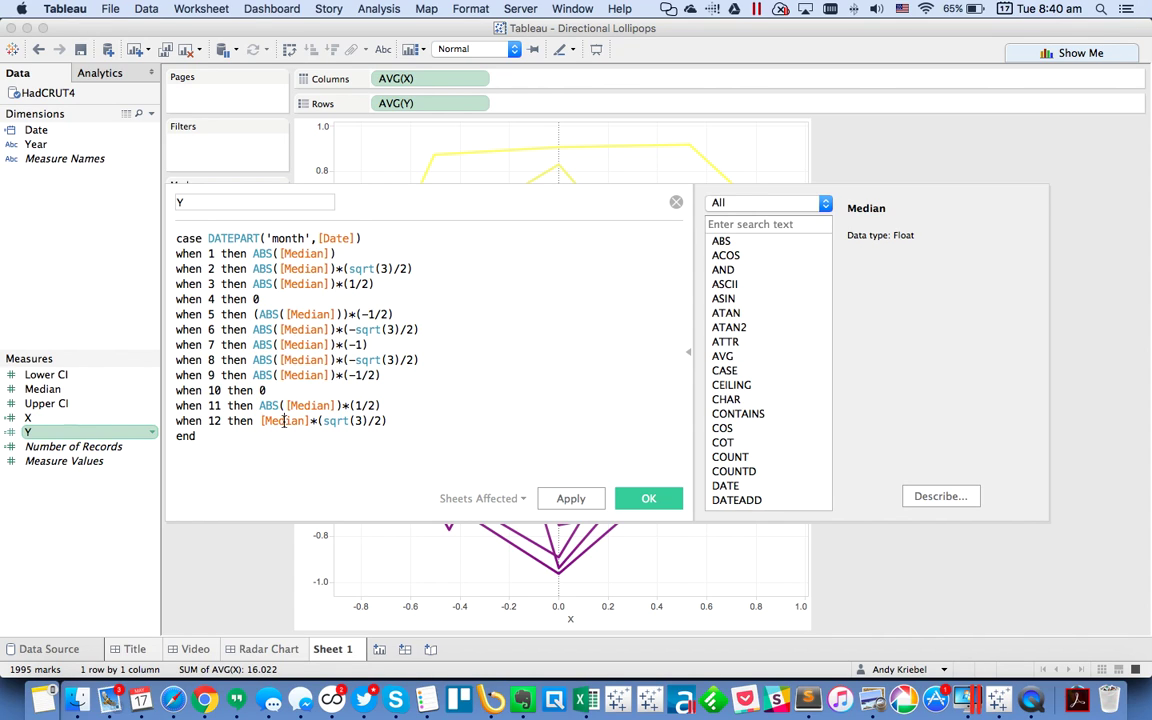
{"action": "double_click", "coordinate": [283, 420]}
{"action": "key", "text": "super+v"}
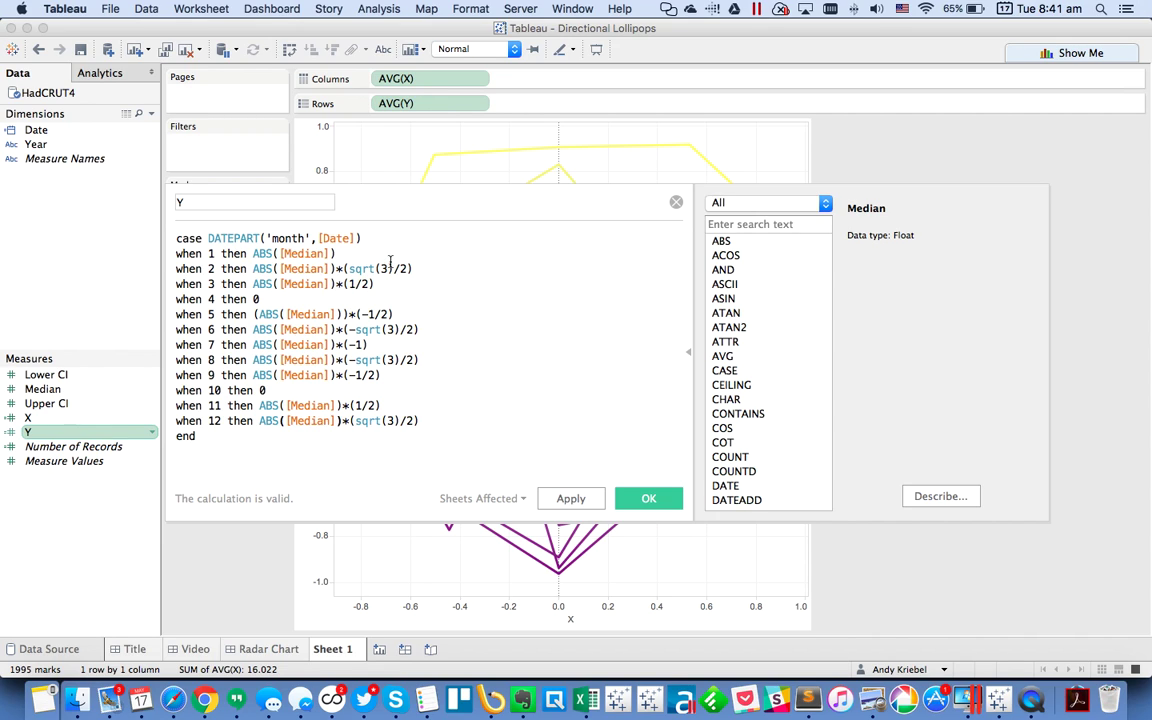
{"action": "left_click", "coordinate": [342, 253]}
{"action": "left_click", "coordinate": [648, 498]}
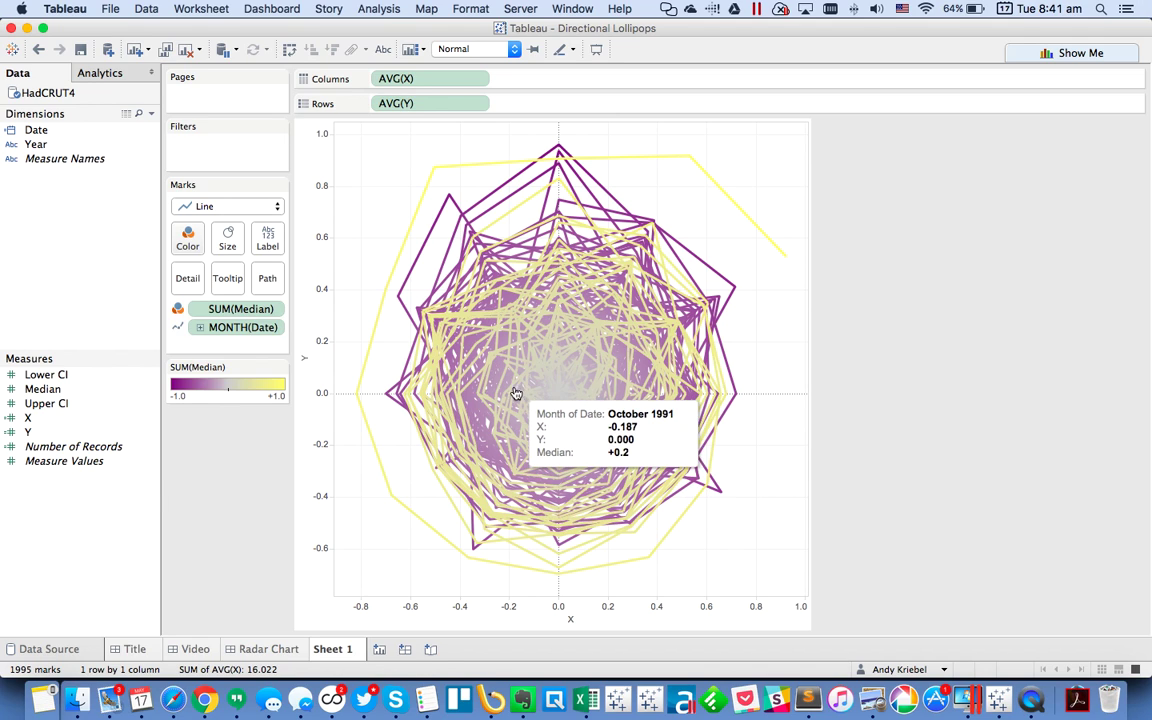
- Select and examine the January points along the chart's upper vertical axis
{"action": "left_click", "coordinate": [558, 150]}
{"action": "left_click_drag", "start_coordinate": [555, 147], "coordinate": [562, 392]}
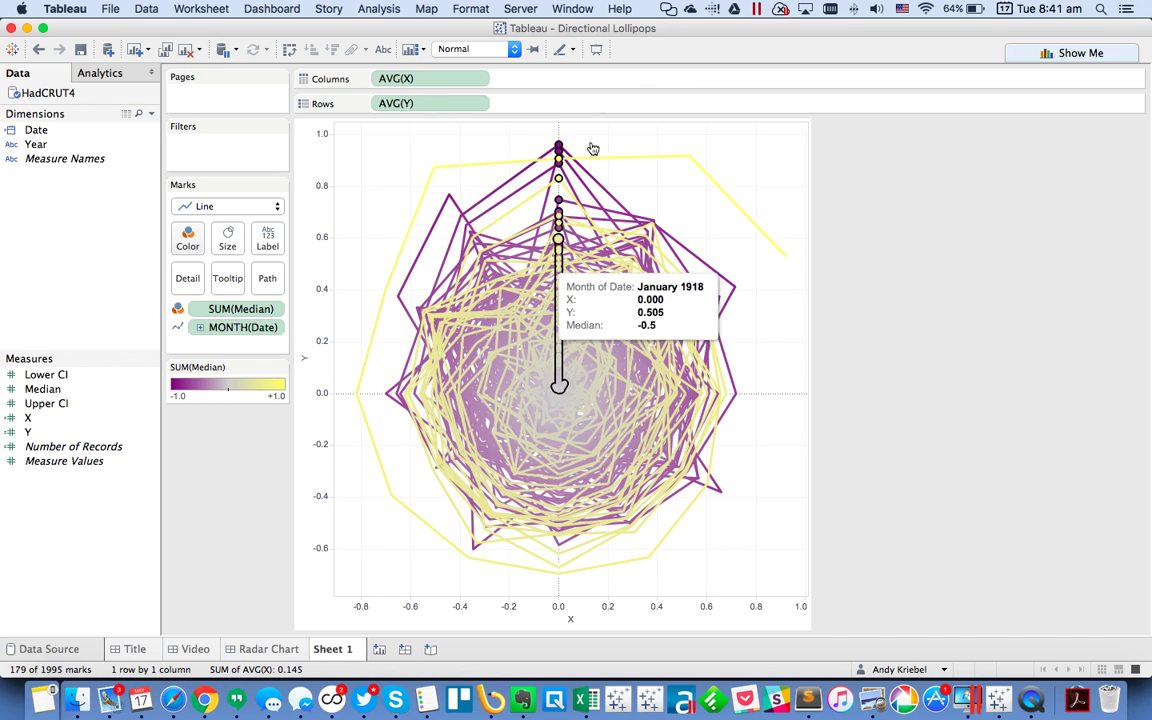
{"action": "left_click", "coordinate": [560, 147]}
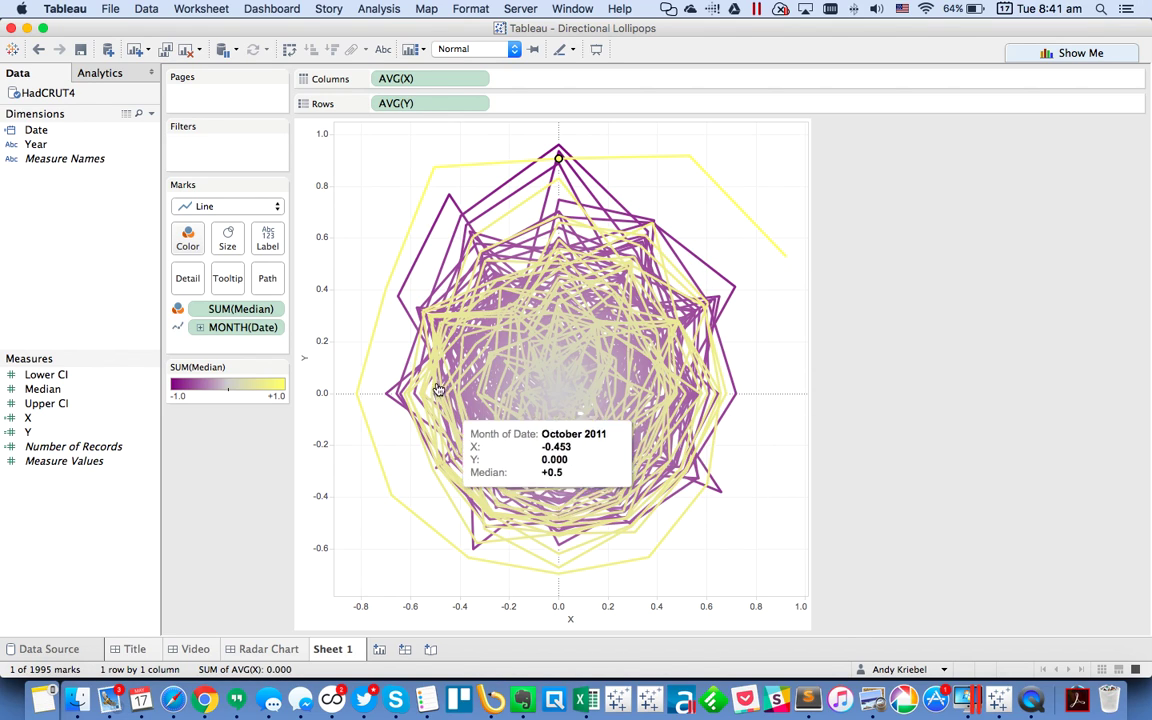
{"action": "key", "text": "Escape"}
- Switch to Chrome and view the tweet that serves as the reference for the chart
{"action": "key", "text": "super+Tab"}
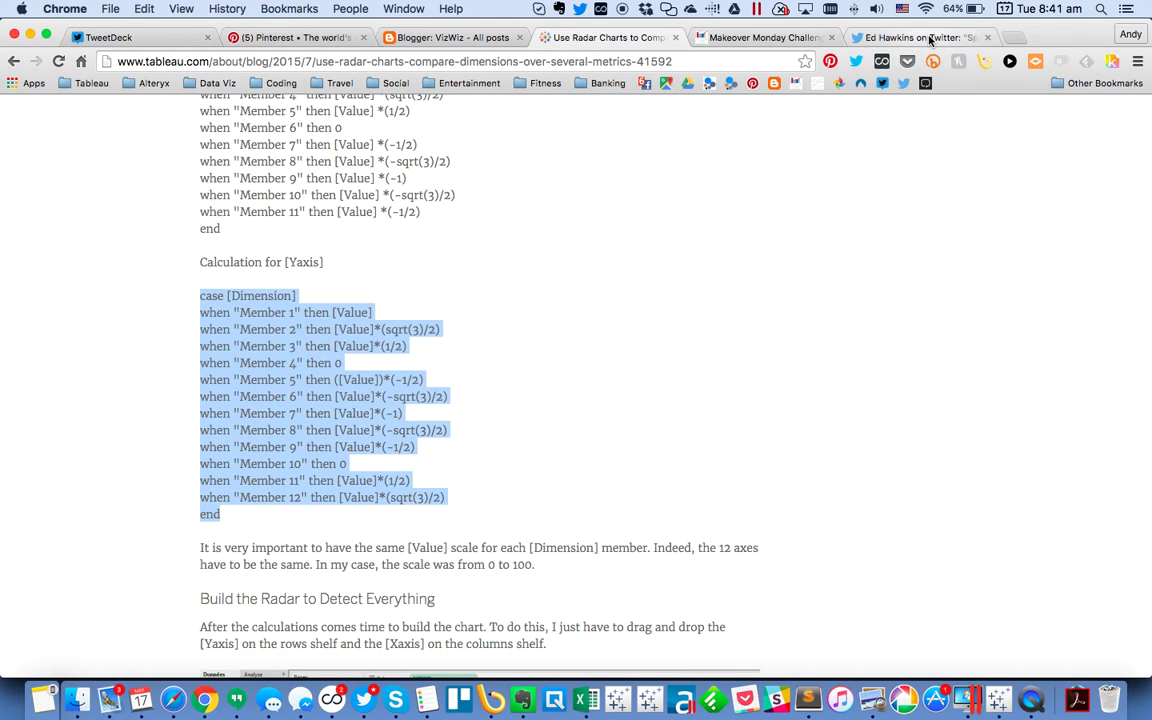
{"action": "left_click", "coordinate": [920, 37]}
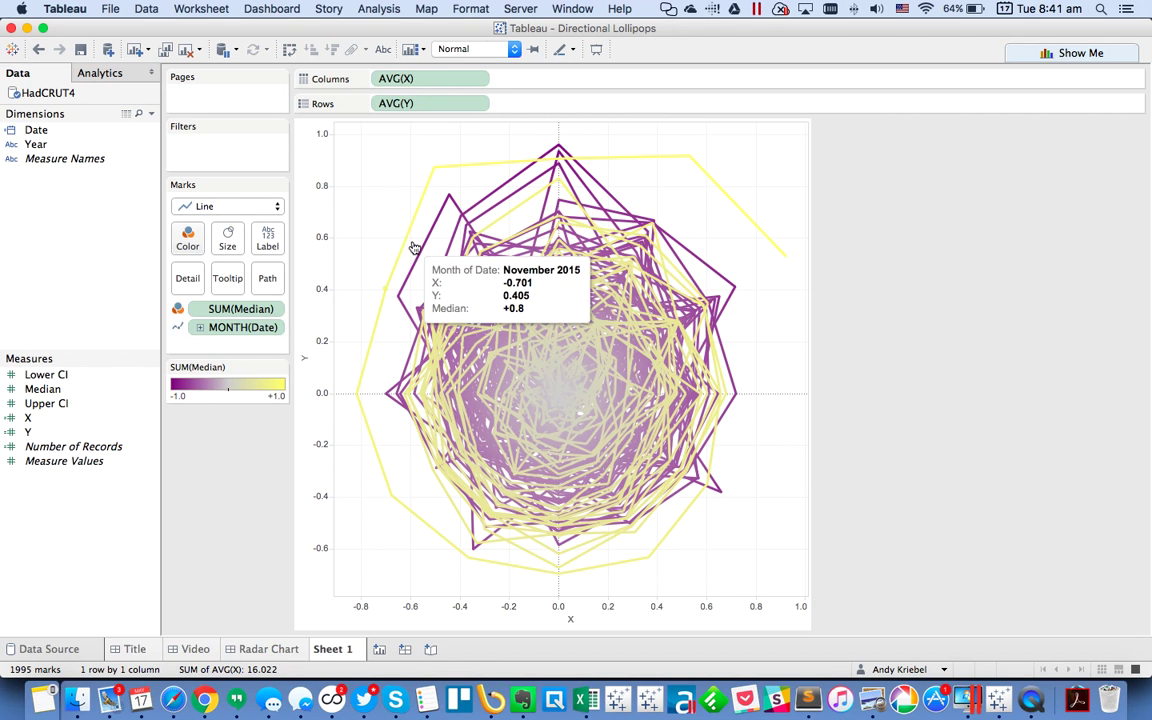
- Create a calculated field named Median Offset with the formula [Median]+1.5
{"action": "right_click", "coordinate": [88, 444]}
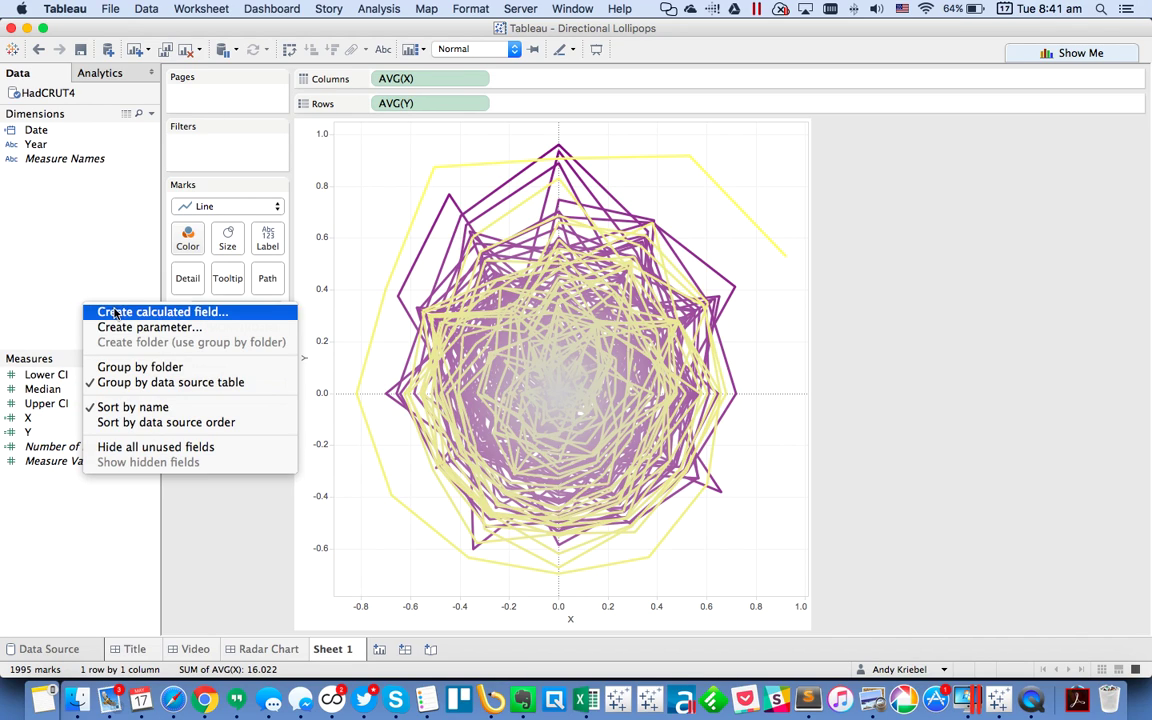
{"action": "left_click", "coordinate": [268, 344]}
{"action": "type", "text": "Md"}
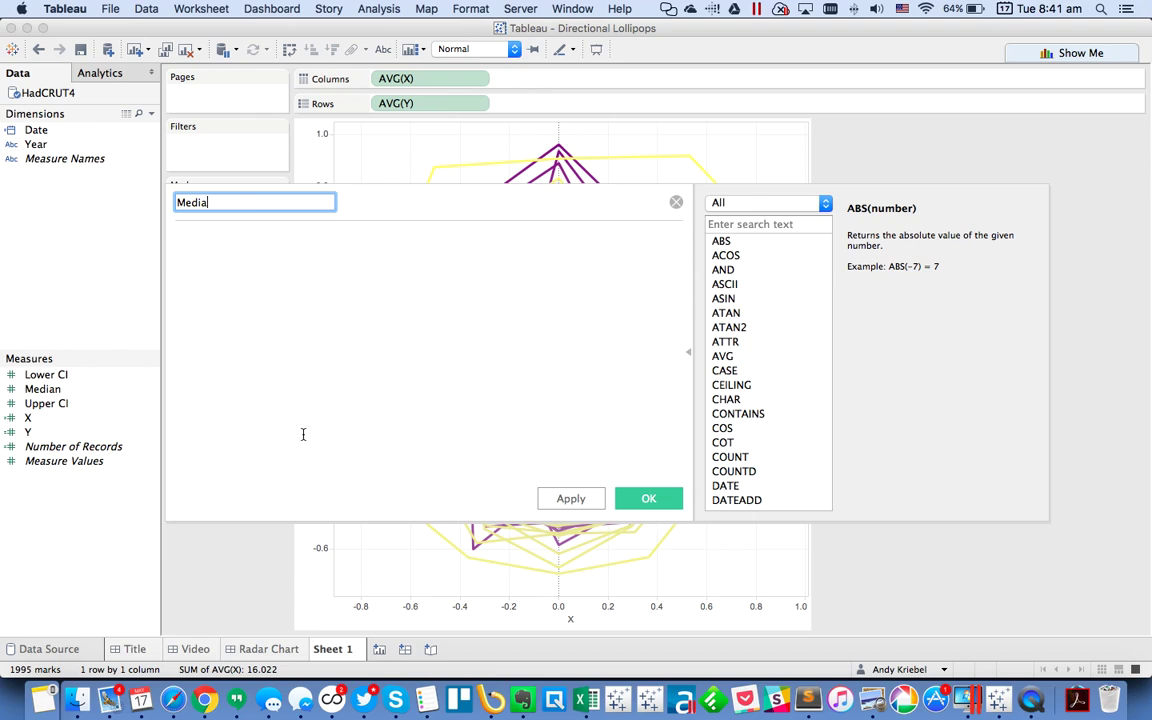
{"action": "type", "text": "dian Offset"}
{"action": "key", "text": "Tab"}
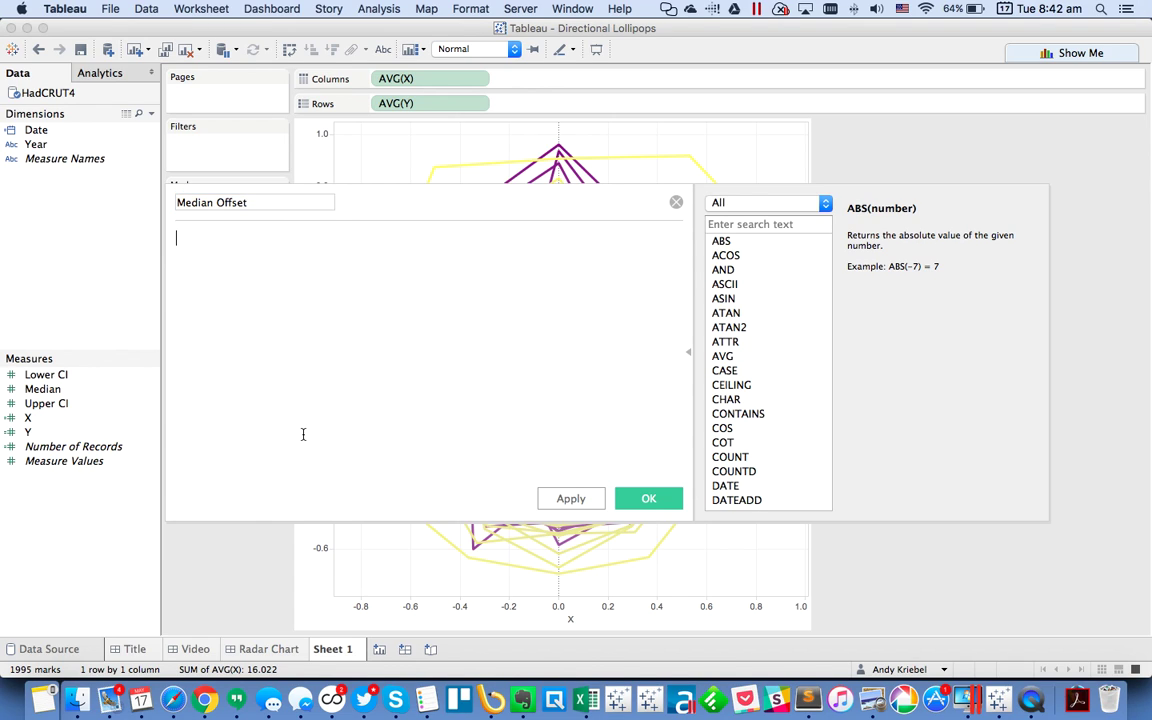
{"action": "type", "text": "median"}
{"action": "key", "text": "Return"}
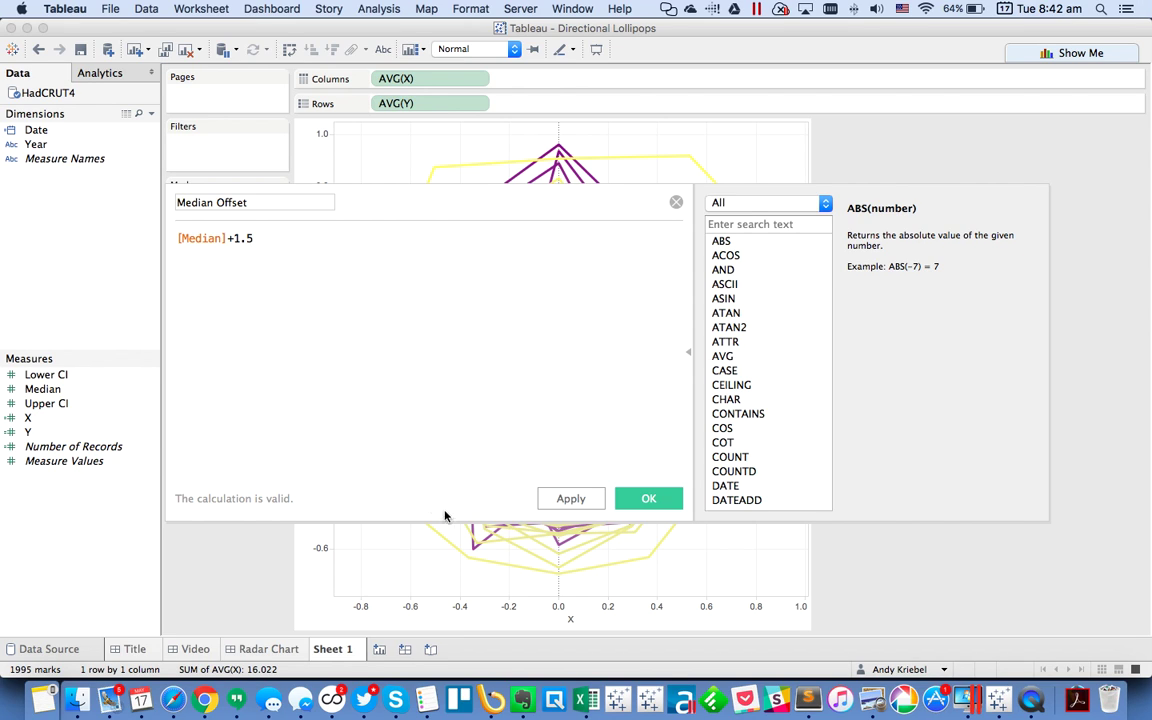
{"action": "left_click", "coordinate": [648, 498]}
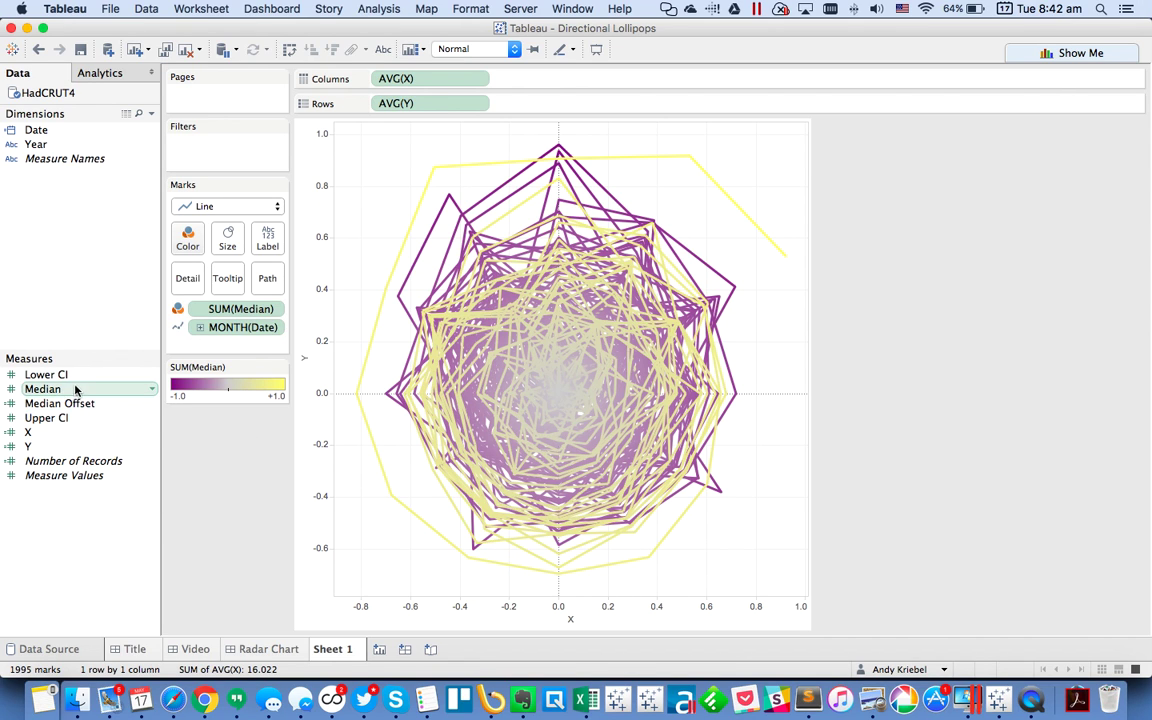
- Open the calculated field X for editing and replace [Median] with [Median Offset] on the month 2 line
{"action": "right_click", "coordinate": [49, 431]}
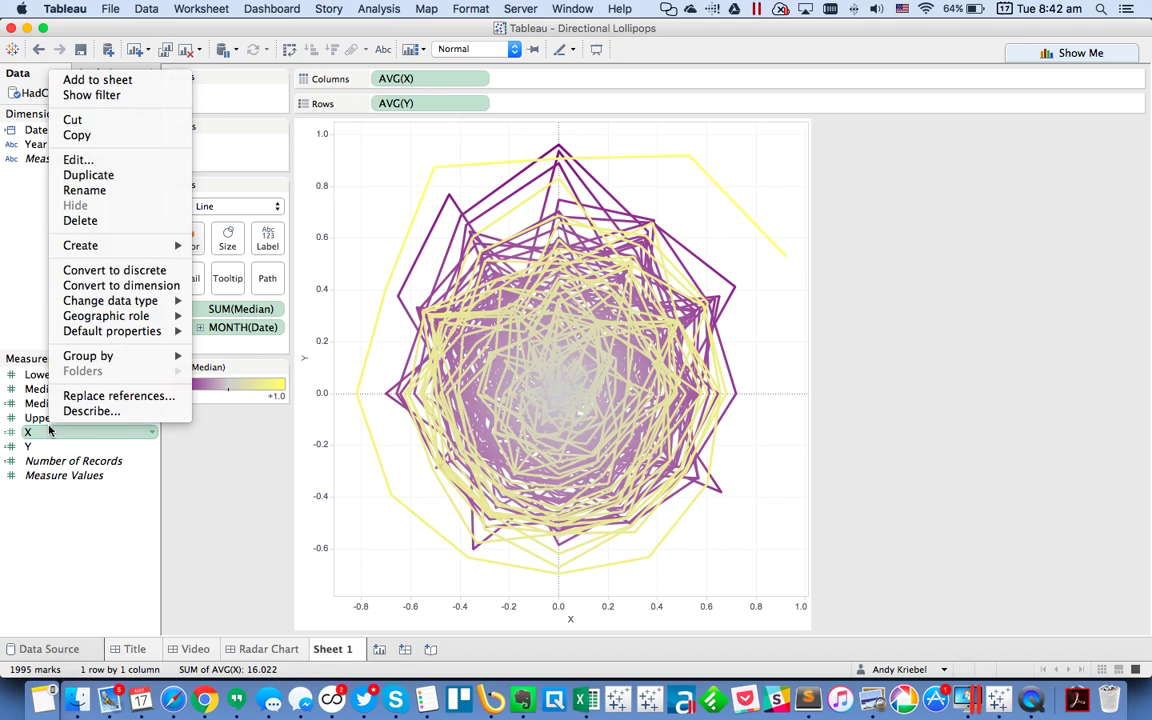
{"action": "left_click", "coordinate": [92, 159]}
{"action": "double_click", "coordinate": [312, 268]}
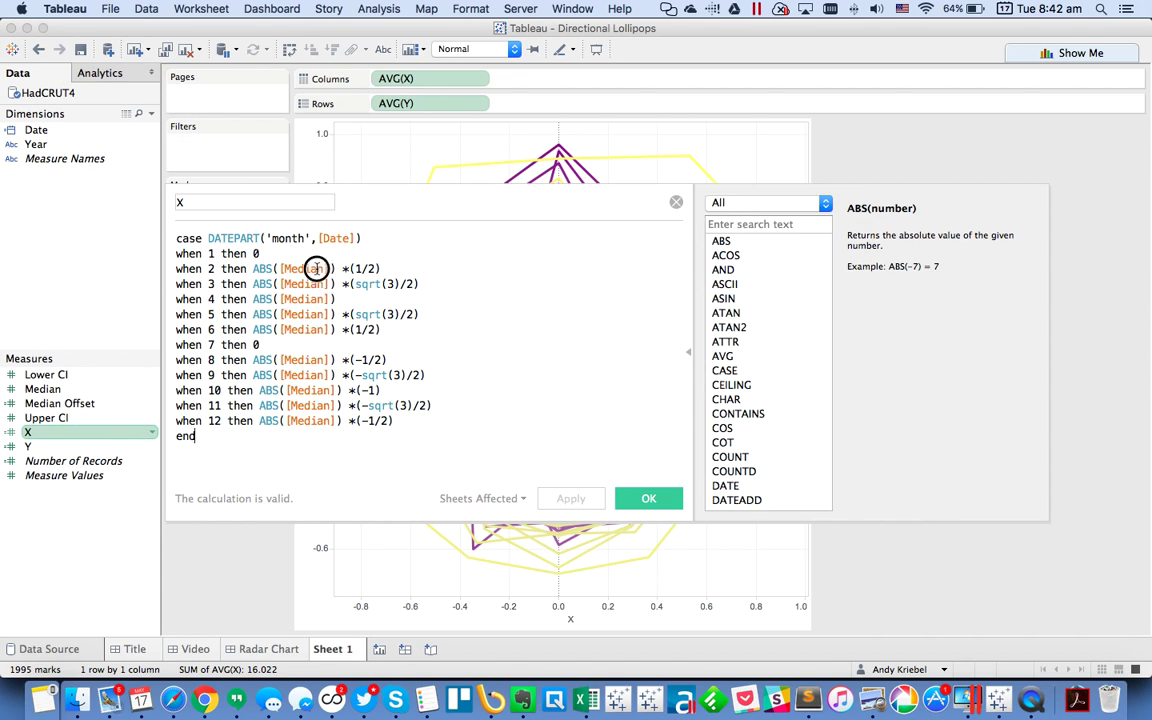
{"action": "type", "text": "meid"}
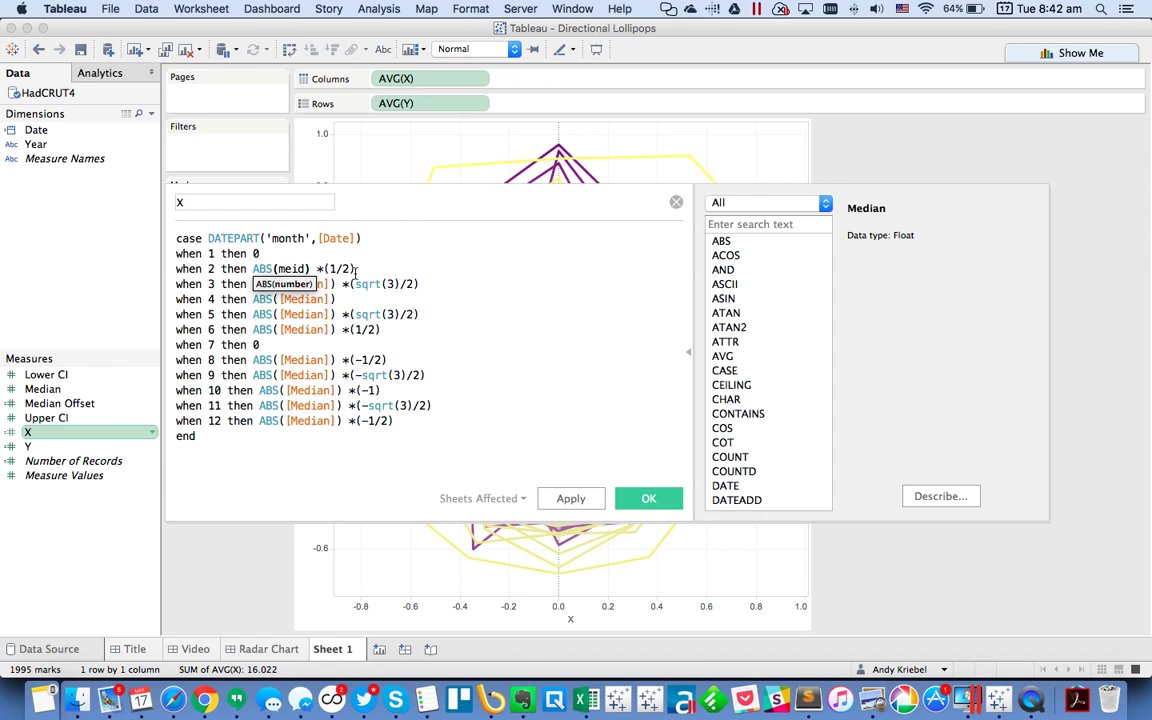
{"action": "key", "text": "Down"}
{"action": "key", "text": "Down"}
{"action": "key", "text": "Return"}
- Copy [Median Offset] from X's month 2 line and replace [Median] with it on the lines for months 3 to 6
{"action": "double_click", "coordinate": [337, 268]}
{"action": "key", "text": "ctrl+c"}
{"action": "double_click", "coordinate": [305, 284]}
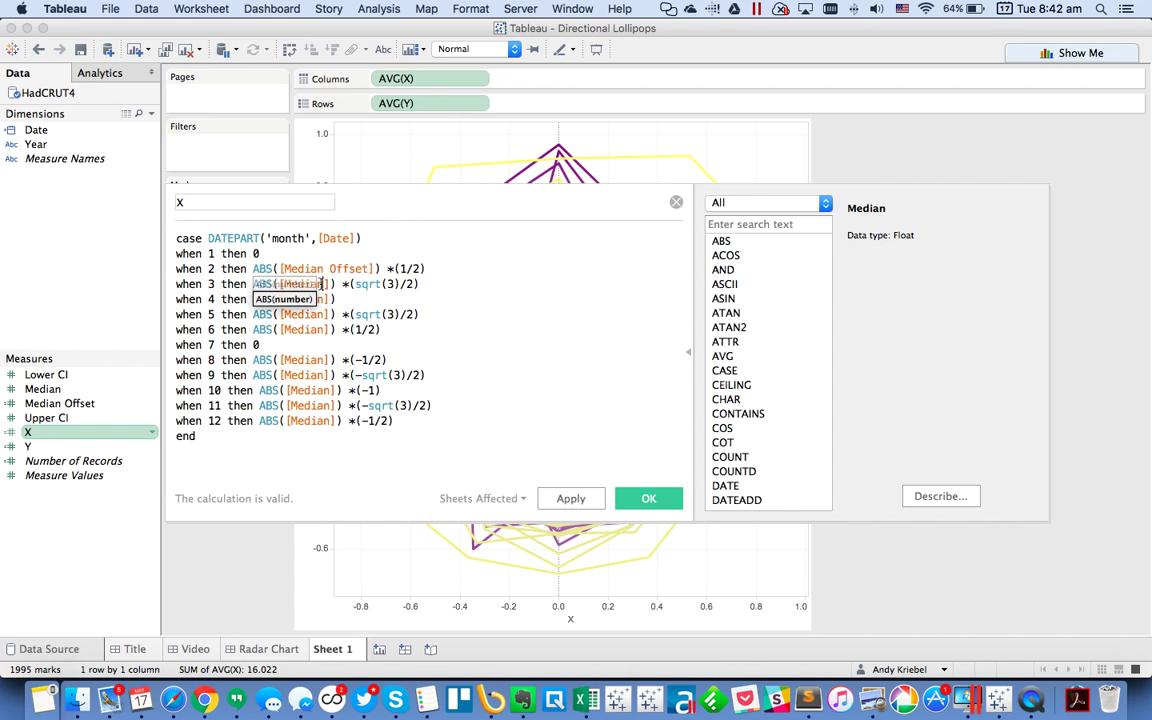
{"action": "key", "text": "ctrl+v"}
{"action": "double_click", "coordinate": [305, 299]}
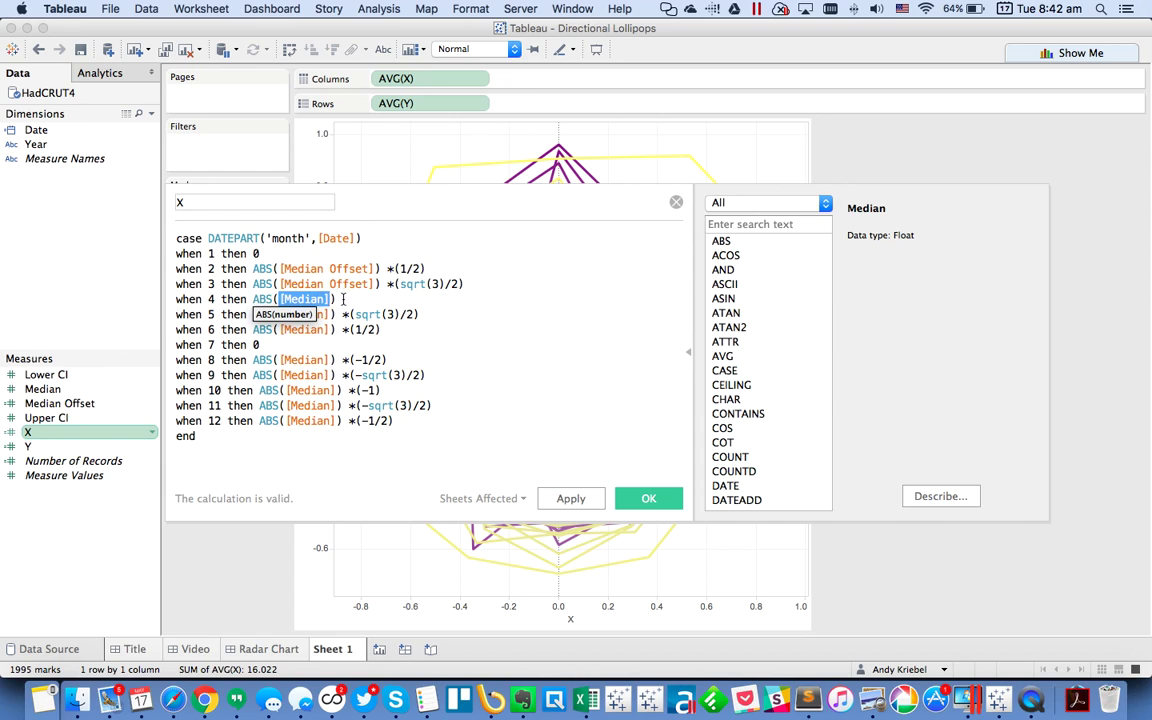
{"action": "key", "text": "ctrl+v"}
{"action": "double_click", "coordinate": [305, 314]}
{"action": "key", "text": "ctrl+v"}
{"action": "double_click", "coordinate": [305, 329]}
{"action": "key", "text": "ctrl+v"}
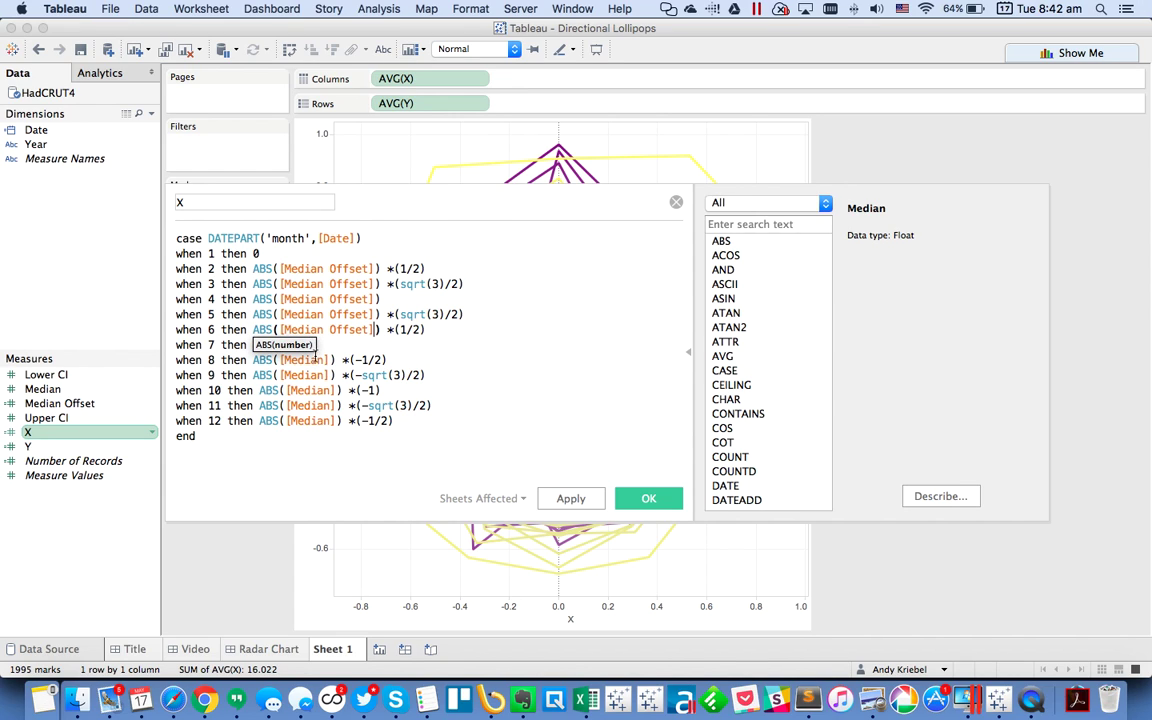
- Replace [Median] with [Median Offset] on X's lines for months 8 to 12 and save the calculated field
{"action": "double_click", "coordinate": [305, 360]}
{"action": "key", "text": "ctrl+v"}
{"action": "double_click", "coordinate": [302, 375]}
{"action": "key", "text": "ctrl+v"}
{"action": "double_click", "coordinate": [310, 390]}
{"action": "key", "text": "ctrl+v"}
{"action": "double_click", "coordinate": [322, 405]}
{"action": "key", "text": "ctrl+v"}
{"action": "double_click", "coordinate": [318, 420]}
{"action": "key", "text": "ctrl+v"}
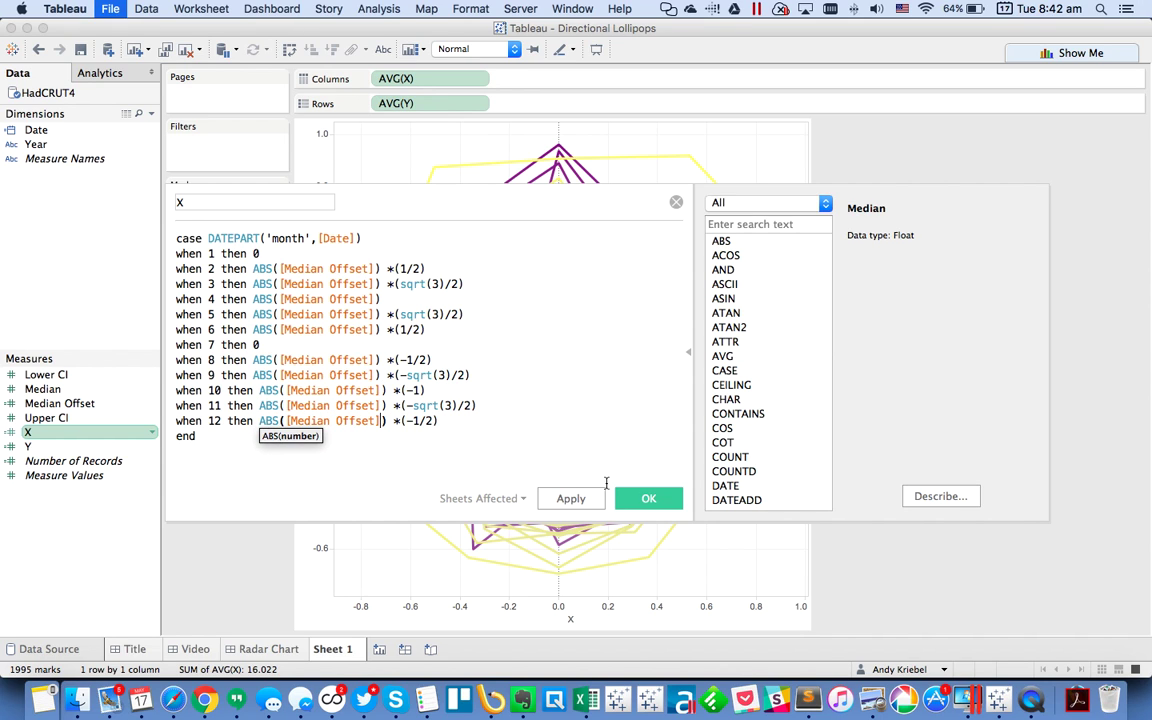
{"action": "left_click", "coordinate": [649, 498]}
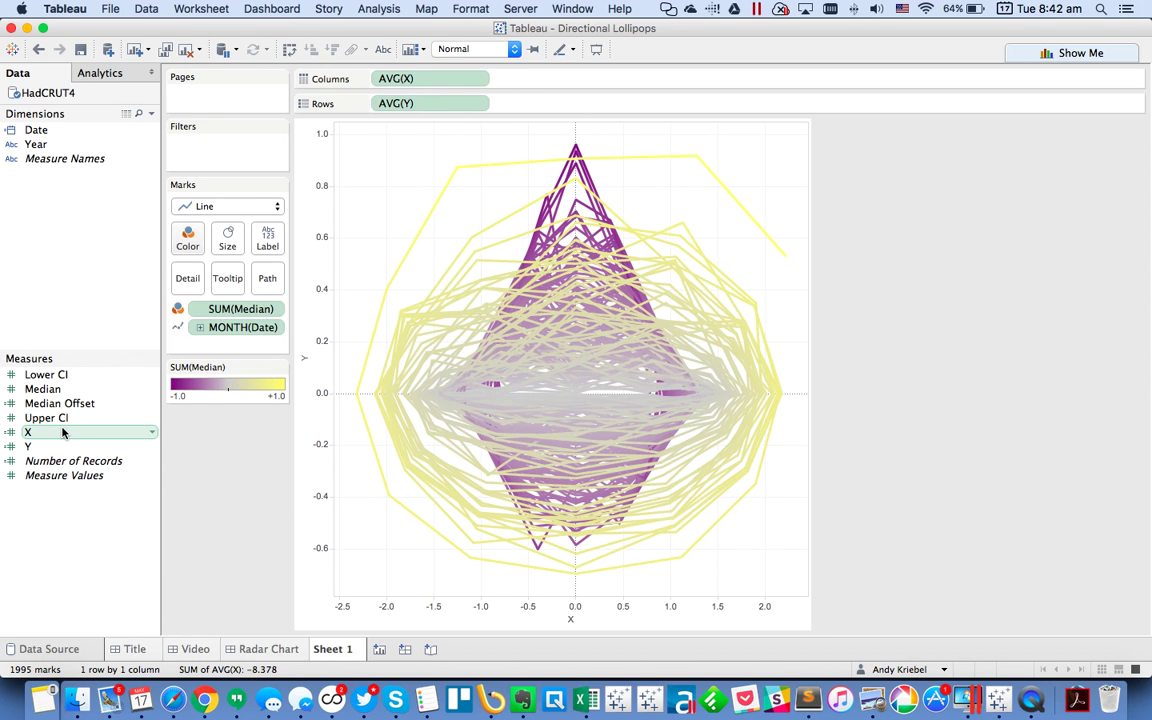
- Reopen the calculated field X, review the field used on each month line, and close it
{"action": "right_click", "coordinate": [62, 432]}
{"action": "left_click", "coordinate": [100, 161]}
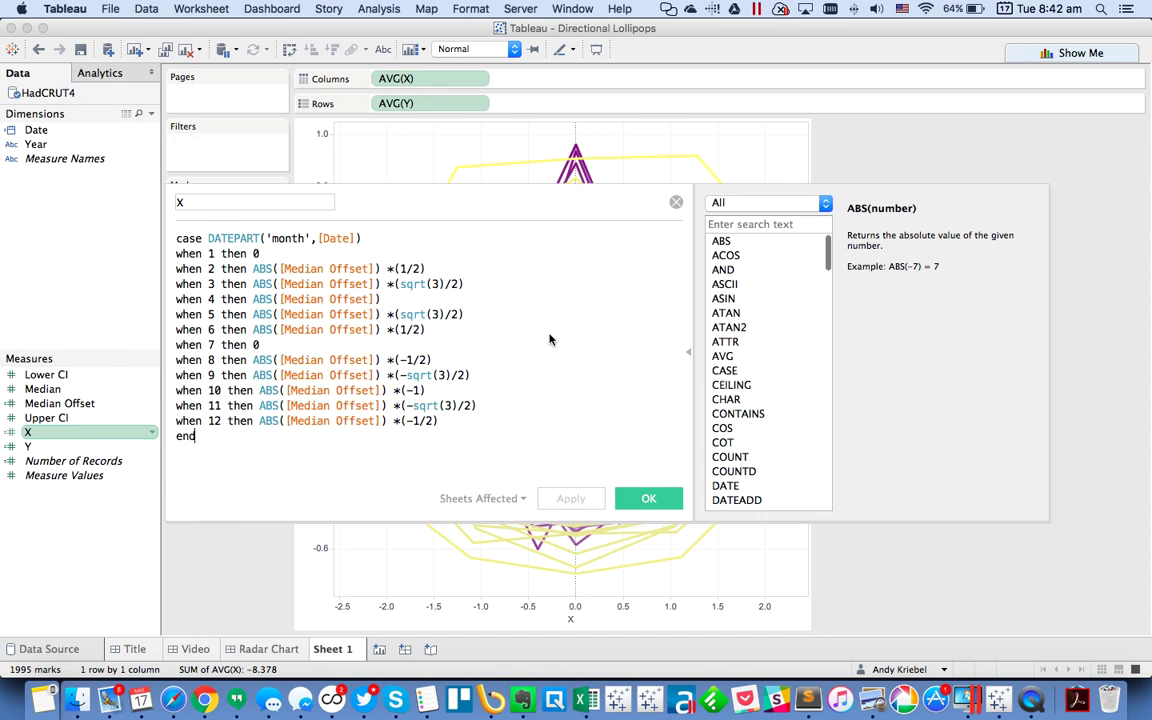
{"action": "left_click", "coordinate": [652, 499]}
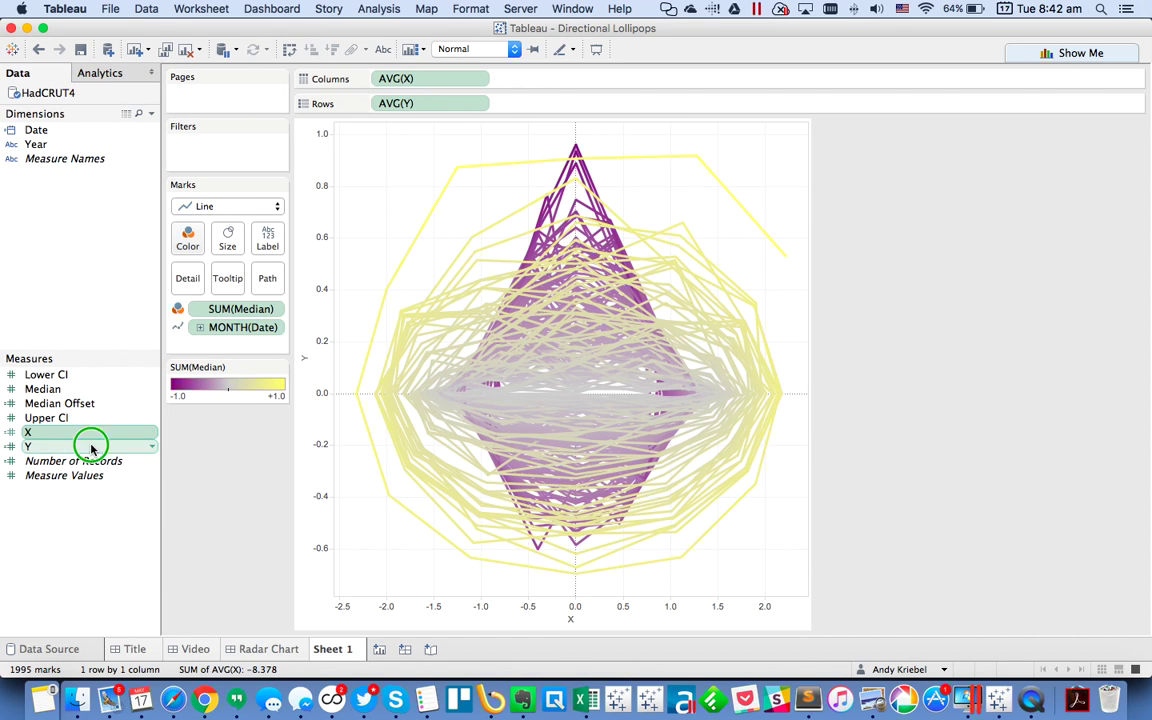
- Open the calculated field Y for editing and replace [Median] with [Median Offset] on the lines for months 1, 2, 3 and 5
{"action": "right_click", "coordinate": [93, 446]}
{"action": "left_click", "coordinate": [128, 180]}
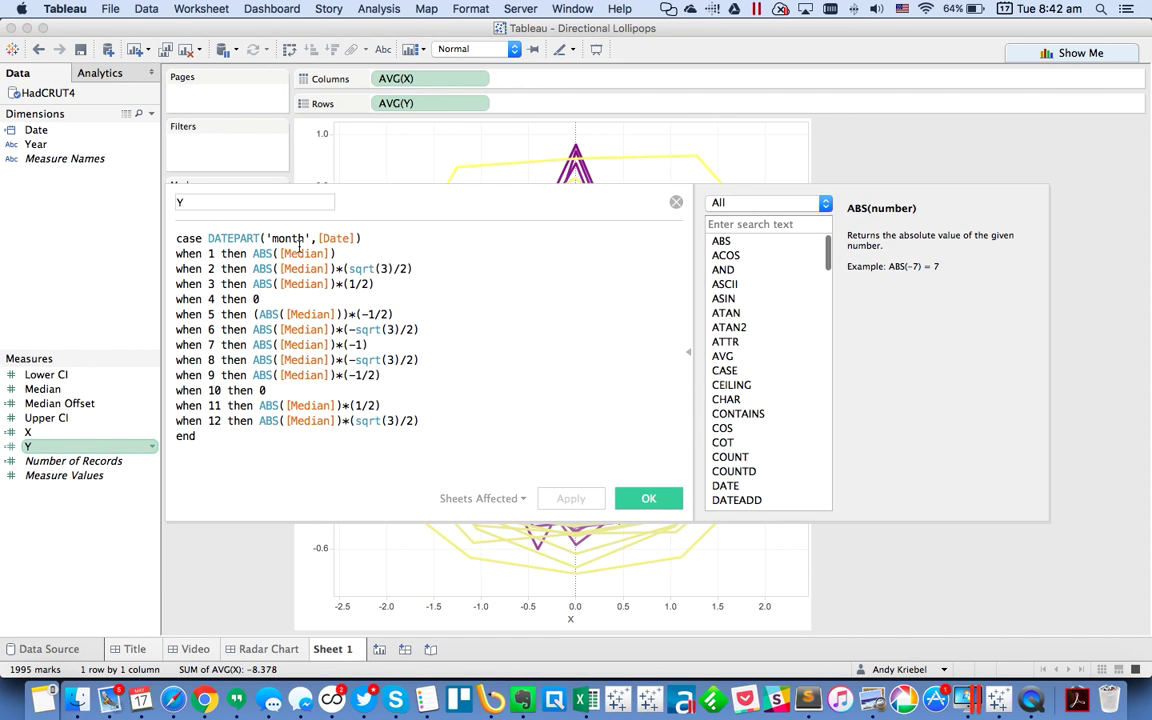
{"action": "left_click", "coordinate": [305, 254]}
{"action": "double_click", "coordinate": [305, 254]}
{"action": "key", "text": "super+v"}
{"action": "double_click", "coordinate": [300, 269]}
{"action": "key", "text": "super+v"}
{"action": "double_click", "coordinate": [305, 284]}
{"action": "key", "text": "super+v"}
{"action": "double_click", "coordinate": [308, 314]}
{"action": "key", "text": "super+v"}
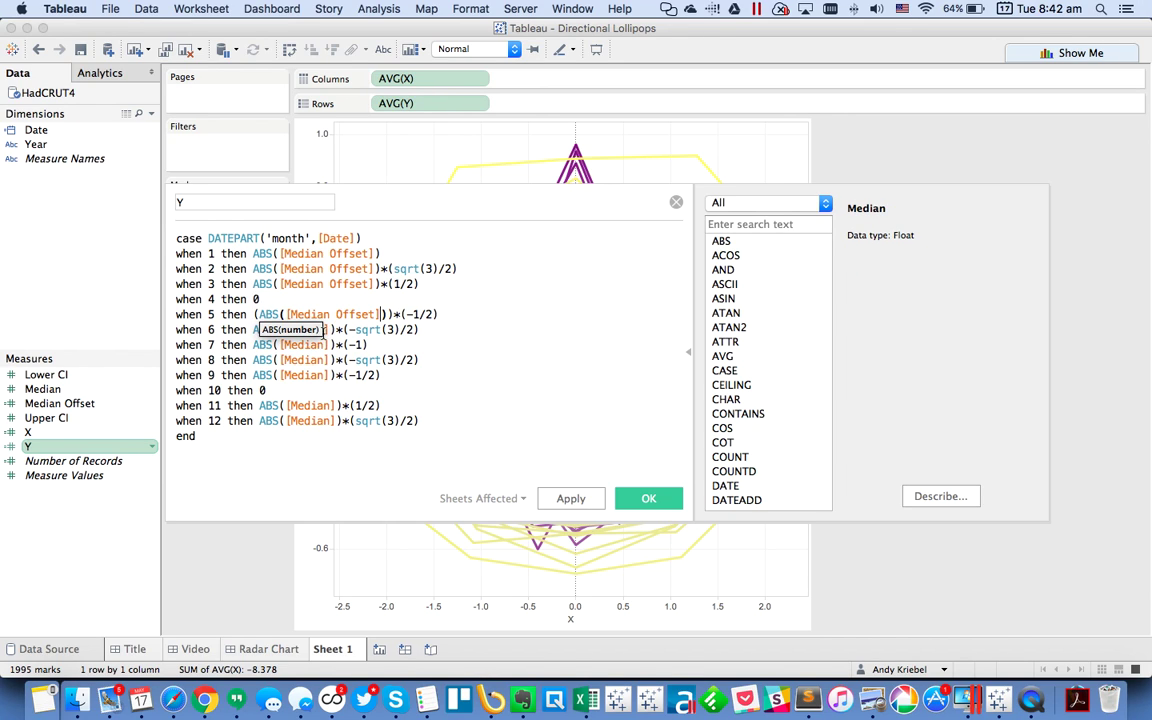
- Replace [Median] with [Median Offset] on Y's lines for months 6 to 9, 11 and 12 and save the calculated field
{"action": "double_click", "coordinate": [305, 329]}
{"action": "key", "text": "super+v"}
{"action": "double_click", "coordinate": [315, 344]}
{"action": "key", "text": "super+v"}
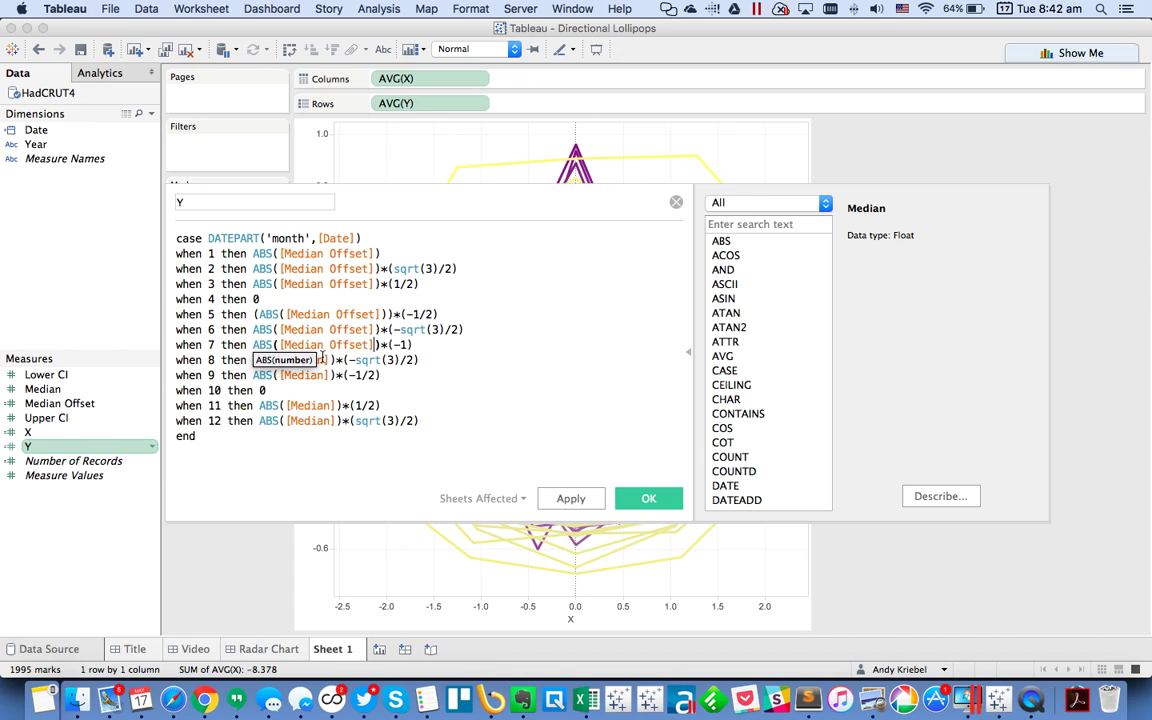
{"action": "double_click", "coordinate": [315, 359]}
{"action": "key", "text": "super+v"}
{"action": "key", "text": "super+v"}
{"action": "double_click", "coordinate": [305, 405]}
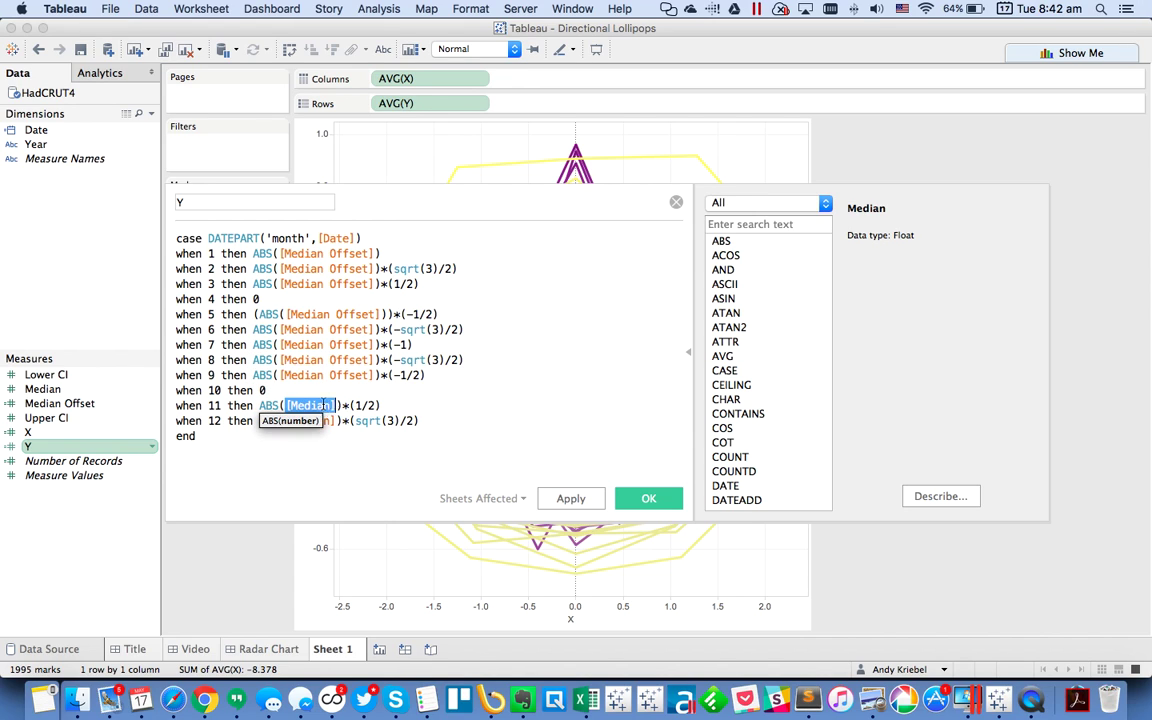
{"action": "key", "text": "super+v"}
{"action": "double_click", "coordinate": [308, 420]}
{"action": "key", "text": "super+v"}
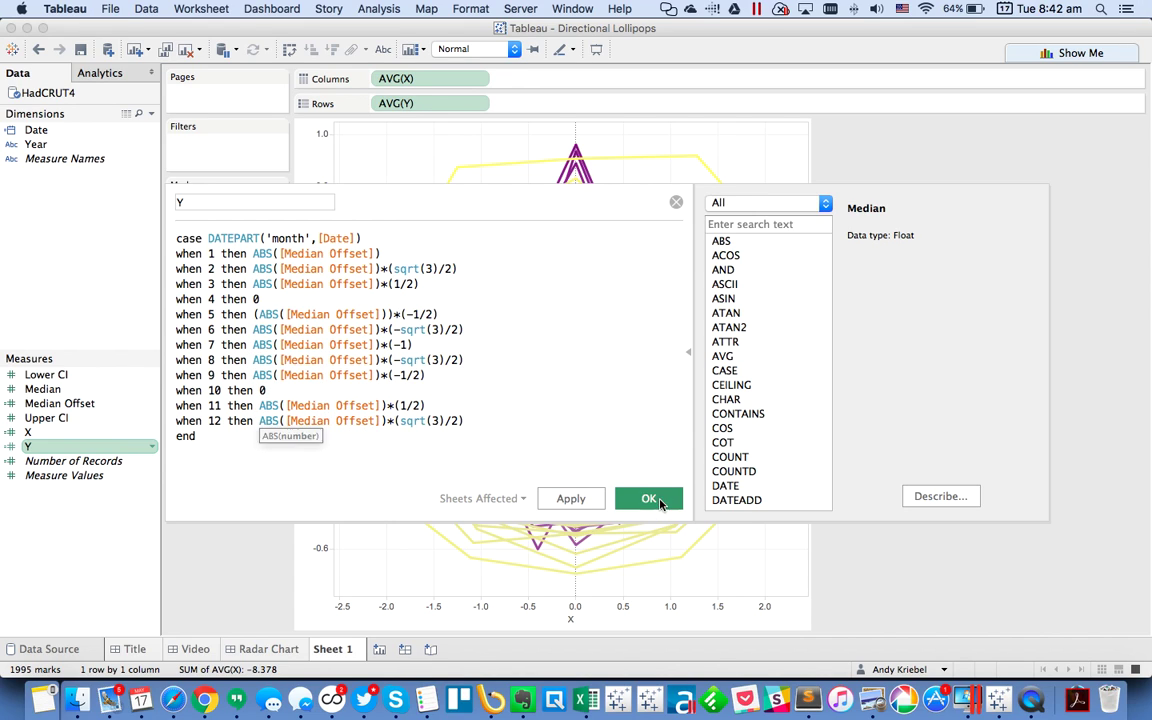
{"action": "left_click", "coordinate": [652, 497]}
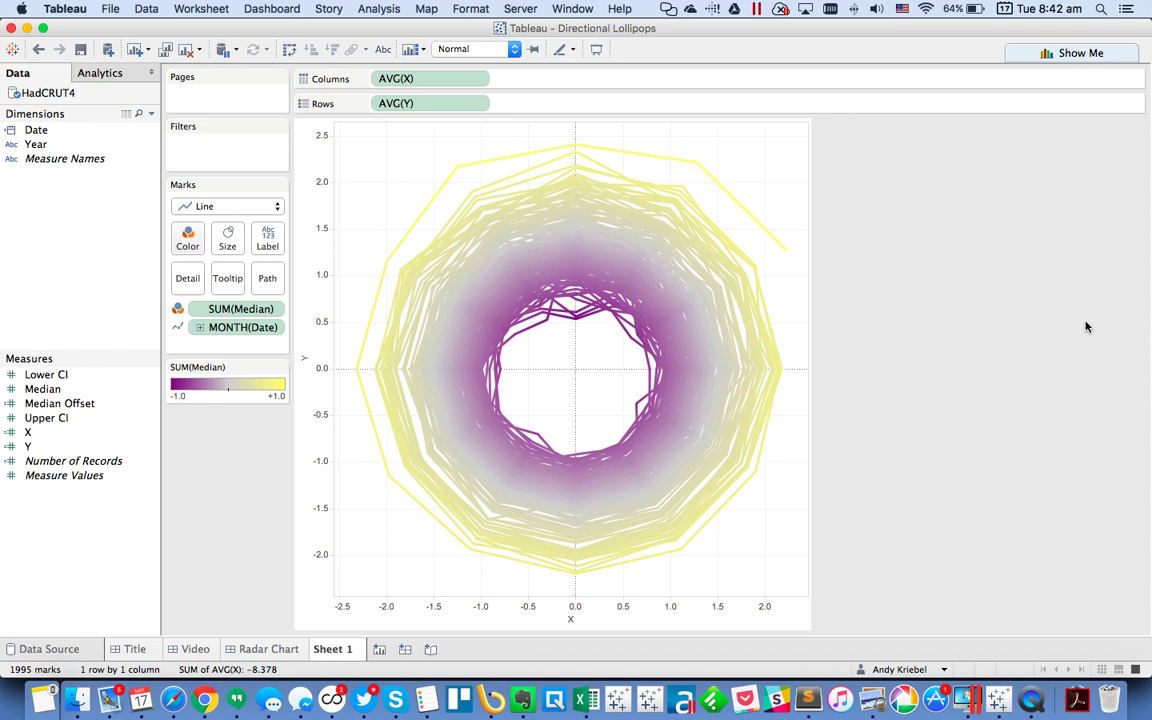
- Show markers on all points of the radar chart's lines and reduce the line size
{"action": "left_click", "coordinate": [188, 238]}
{"action": "left_click", "coordinate": [270, 371]}
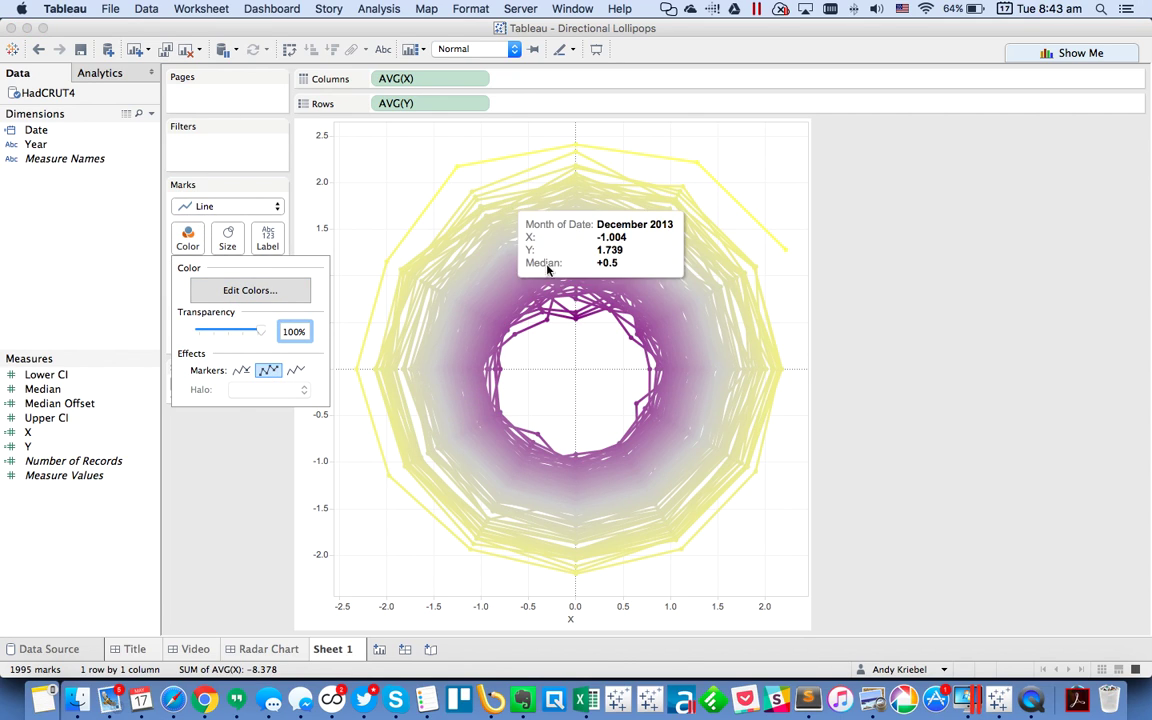
{"action": "left_click", "coordinate": [227, 237]}
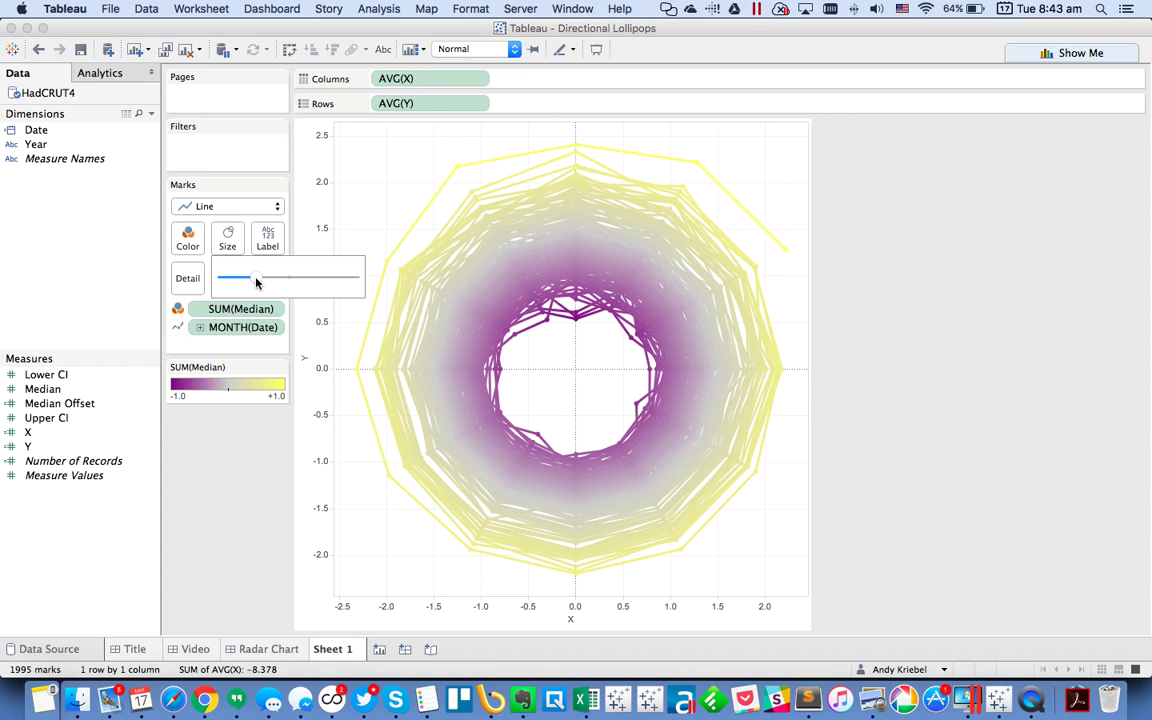
{"action": "left_click_drag", "start_coordinate": [256, 282], "coordinate": [237, 280]}
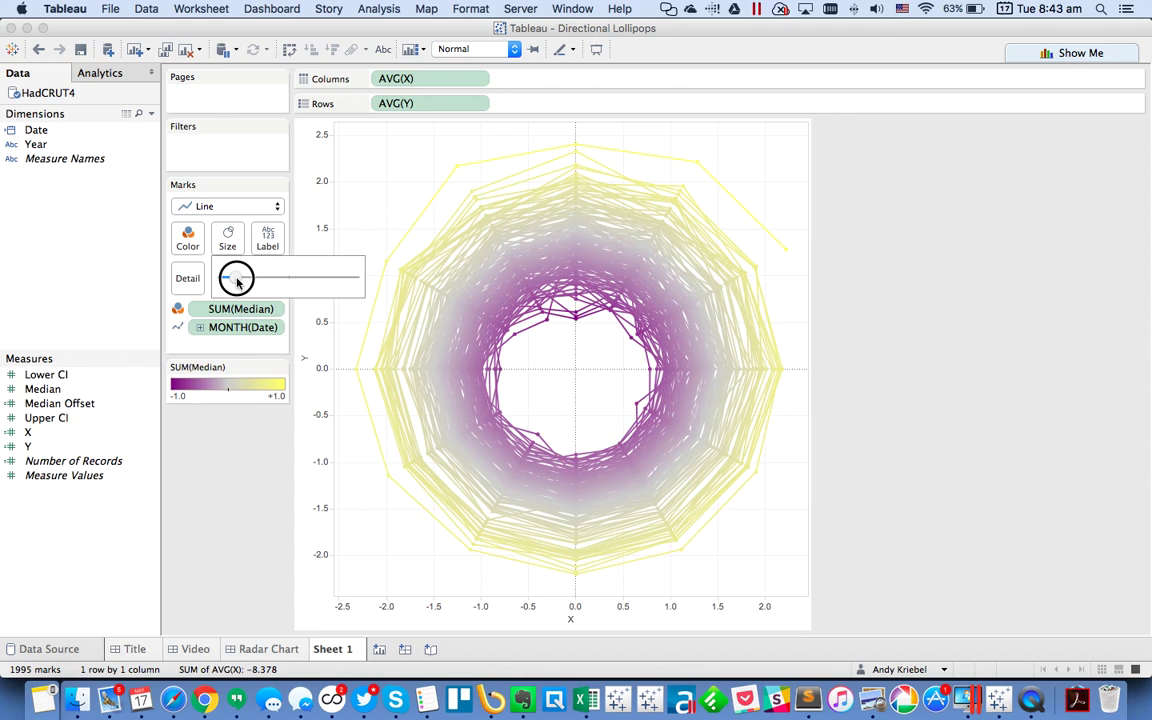
- Open the sheet's formatting and set the default worksheet shading to black
{"action": "right_click", "coordinate": [416, 166]}
{"action": "left_click", "coordinate": [450, 227]}
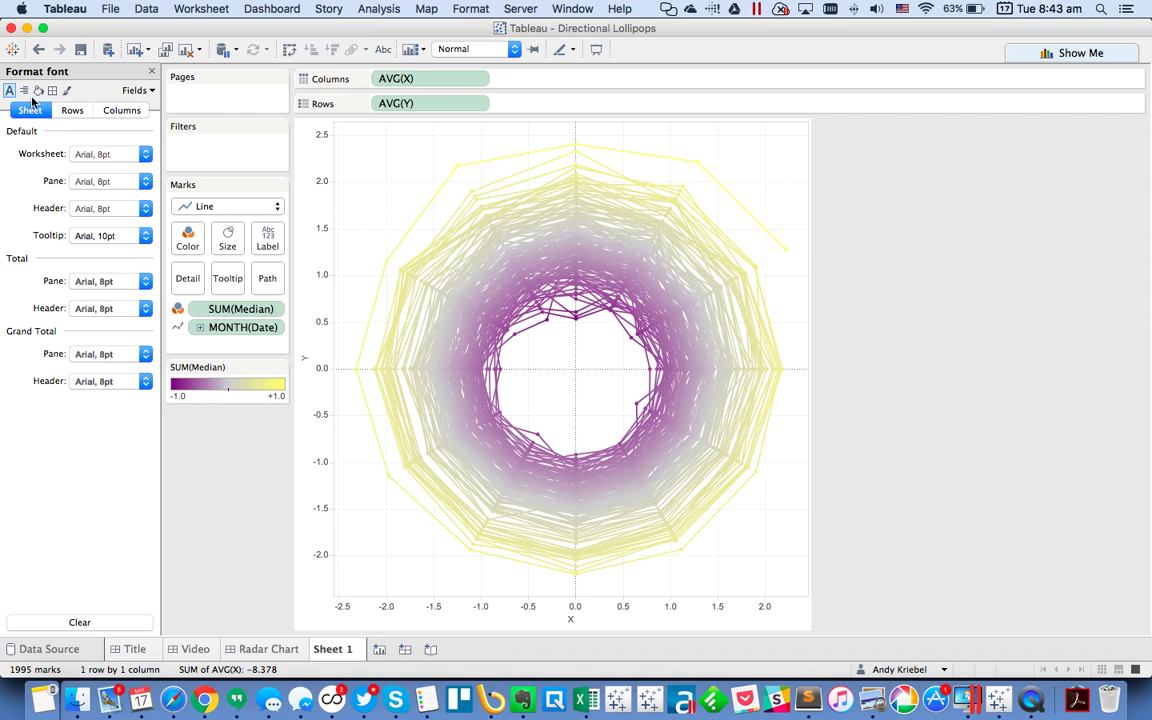
{"action": "left_click", "coordinate": [38, 92]}
{"action": "left_click", "coordinate": [87, 154]}
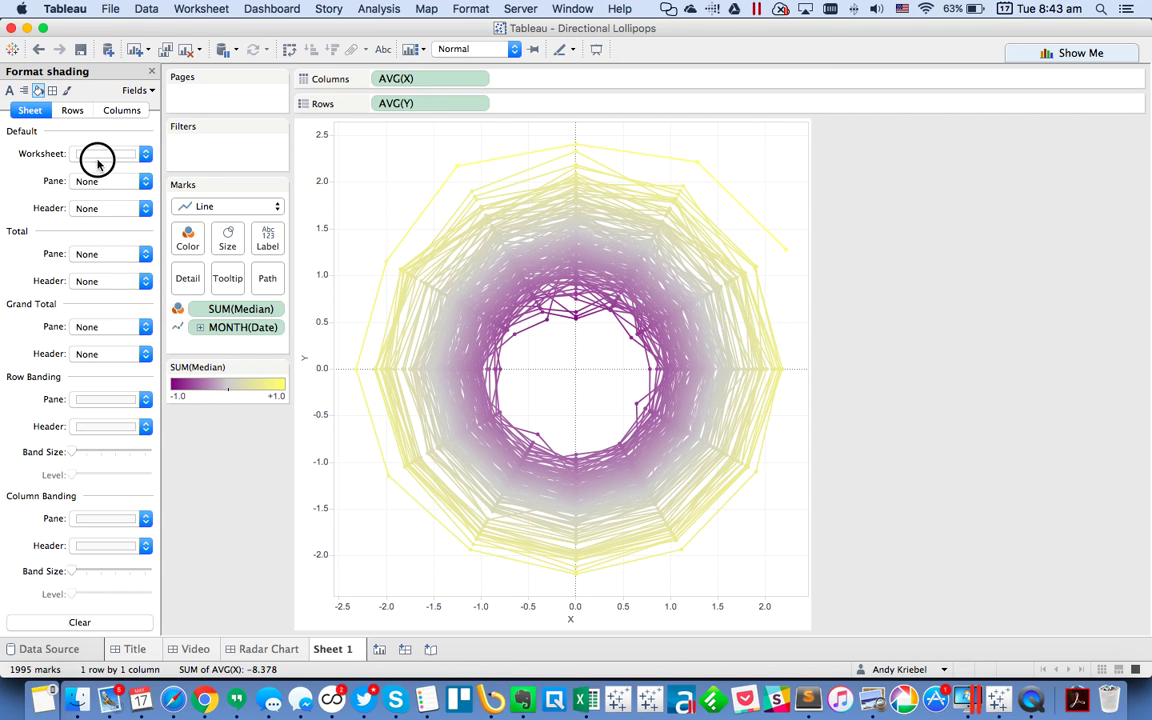
{"action": "left_click", "coordinate": [80, 204]}
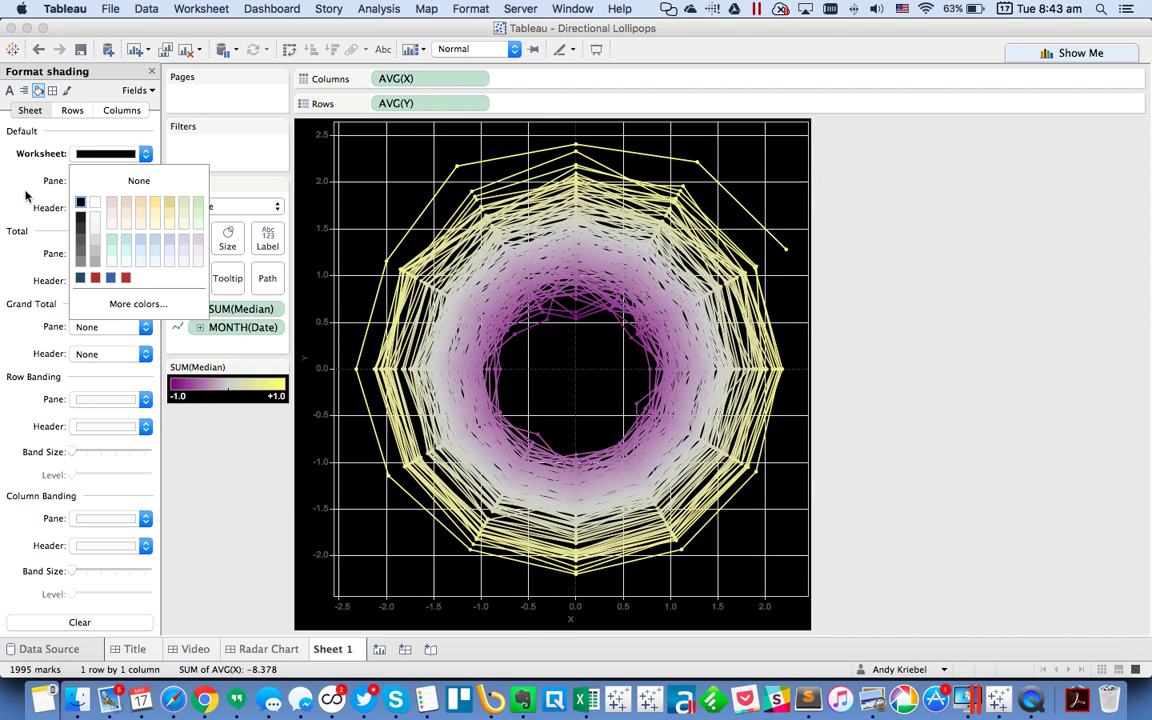
{"action": "left_click", "coordinate": [27, 195]}
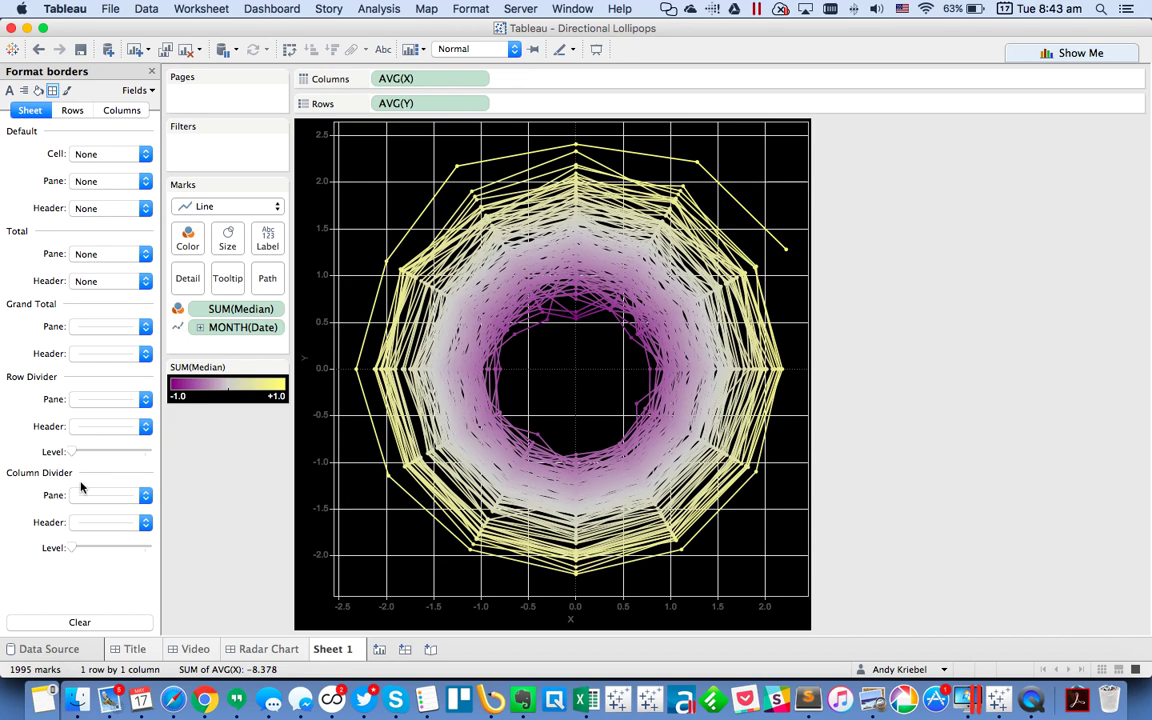
- Set the sheet's row divider and column divider pane borders to None
{"action": "left_click", "coordinate": [87, 399]}
{"action": "left_click", "coordinate": [90, 420]}
{"action": "left_click", "coordinate": [90, 495]}
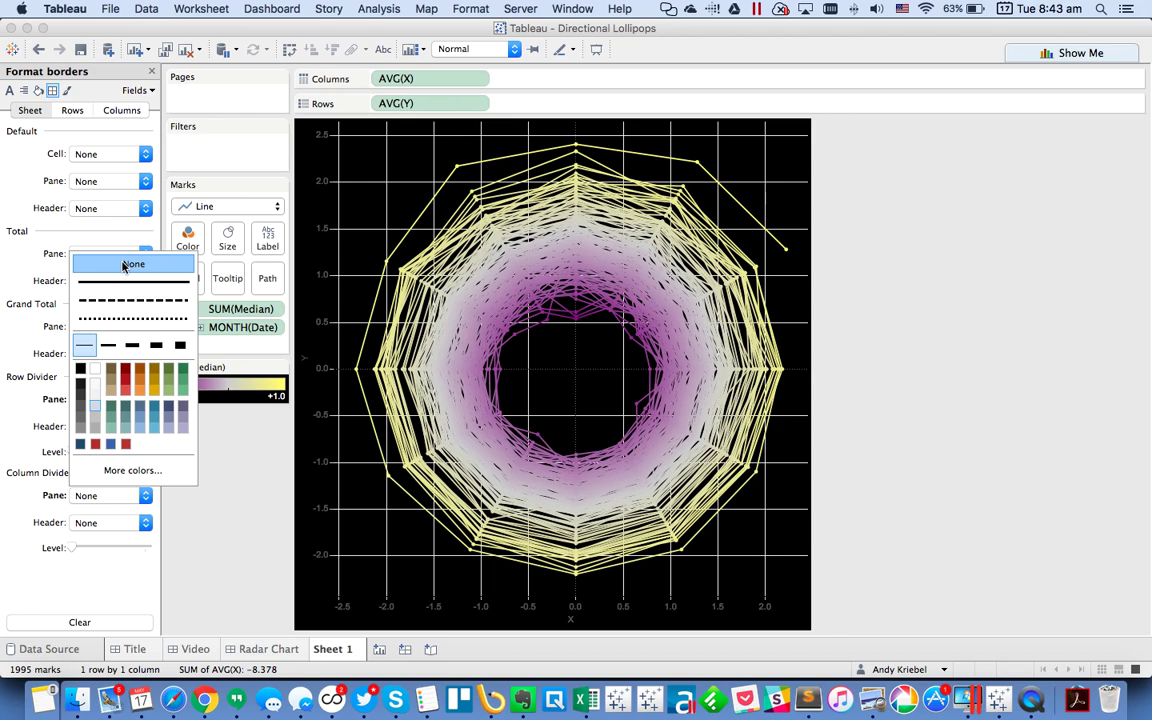
- Set the sheet's grid lines and zero lines to None
{"action": "left_click", "coordinate": [67, 90]}
{"action": "left_click", "coordinate": [67, 90]}
{"action": "left_click", "coordinate": [100, 153]}
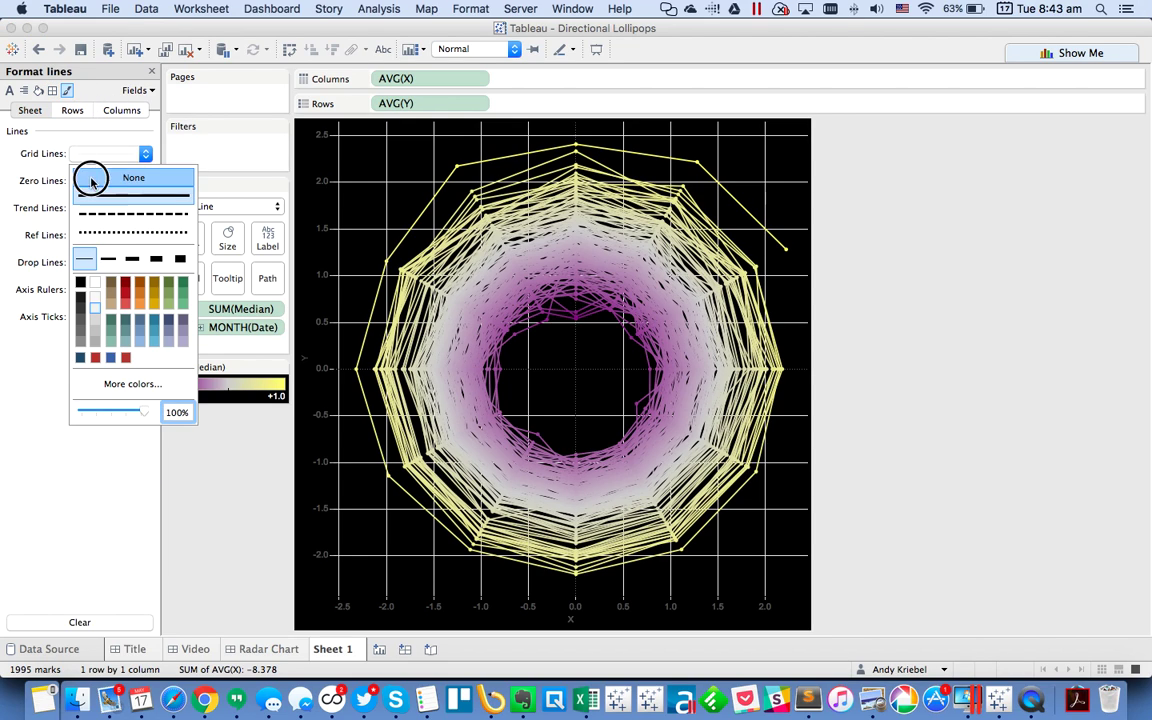
{"action": "left_click", "coordinate": [91, 180]}
{"action": "left_click", "coordinate": [112, 181]}
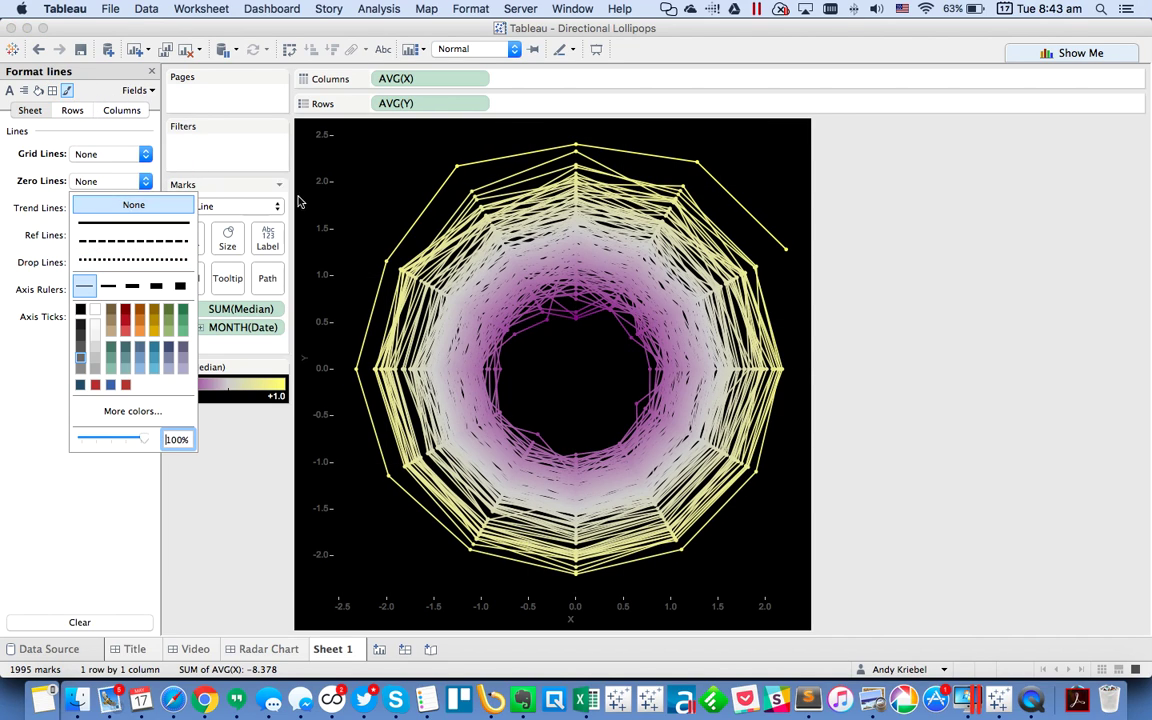
- Exclude AVG(X) from the tooltip and hide its axis header
{"action": "left_click", "coordinate": [478, 79]}
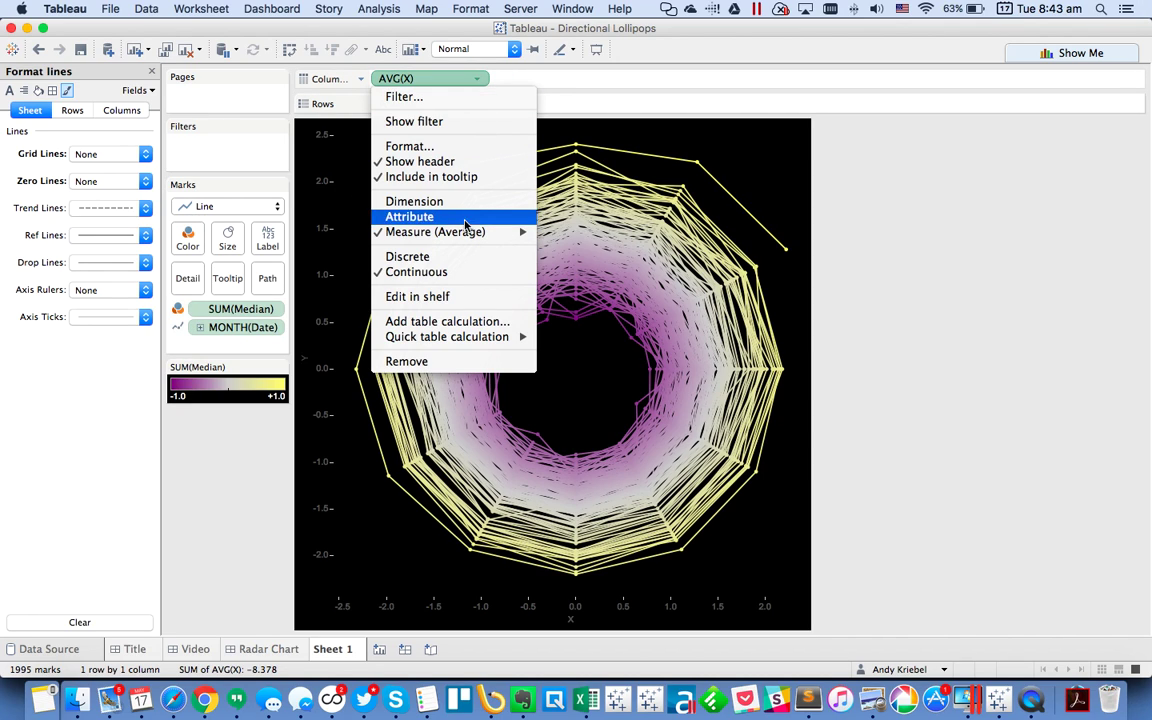
{"action": "left_click", "coordinate": [460, 176]}
{"action": "left_click", "coordinate": [478, 80]}
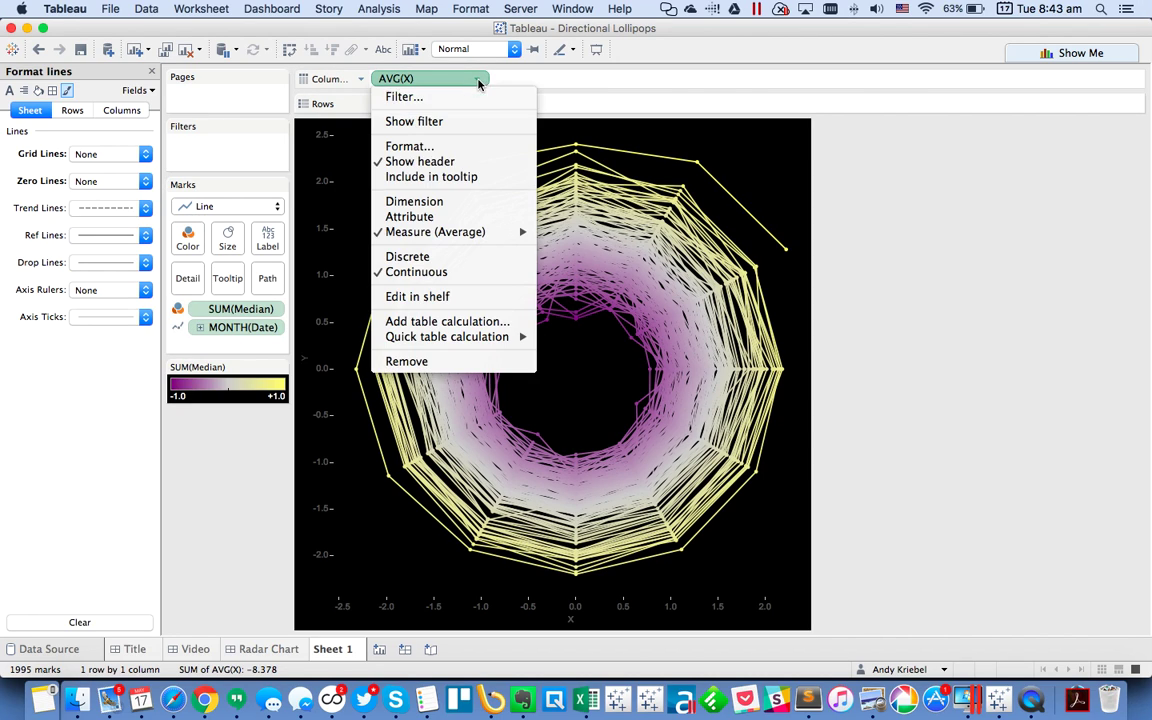
{"action": "left_click", "coordinate": [470, 161]}
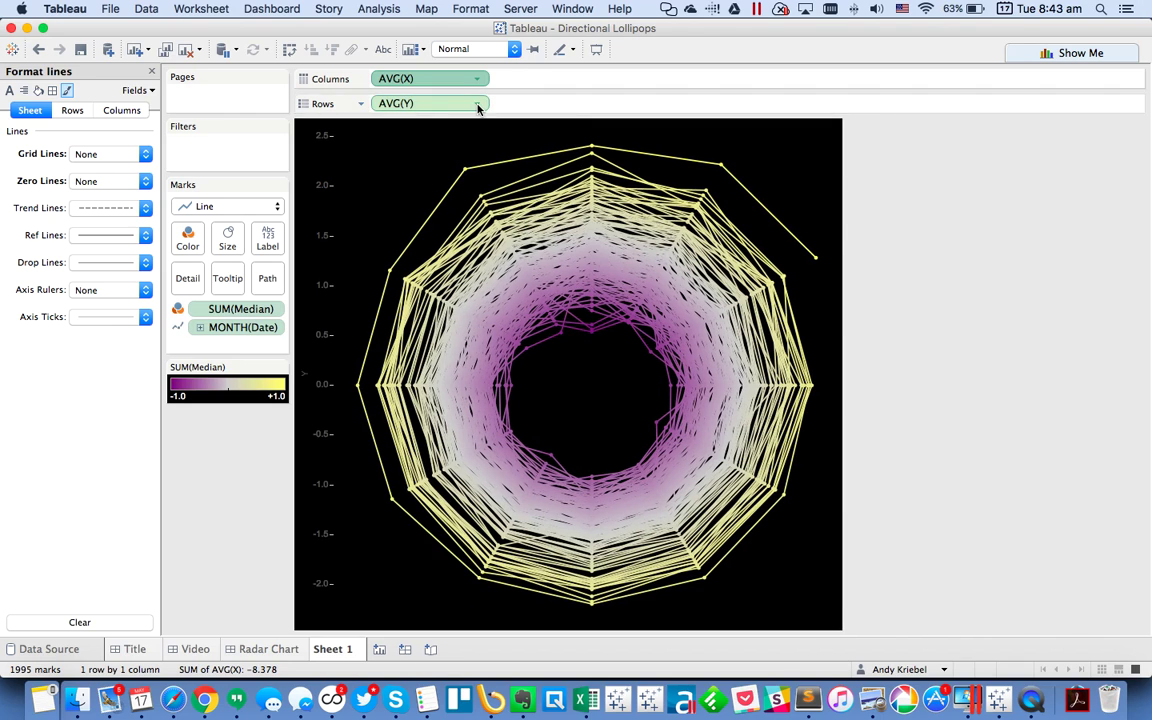
- Hide the axis header of AVG(Y), exclude it from the tooltip, and close the formatting options
{"action": "left_click", "coordinate": [478, 105]}
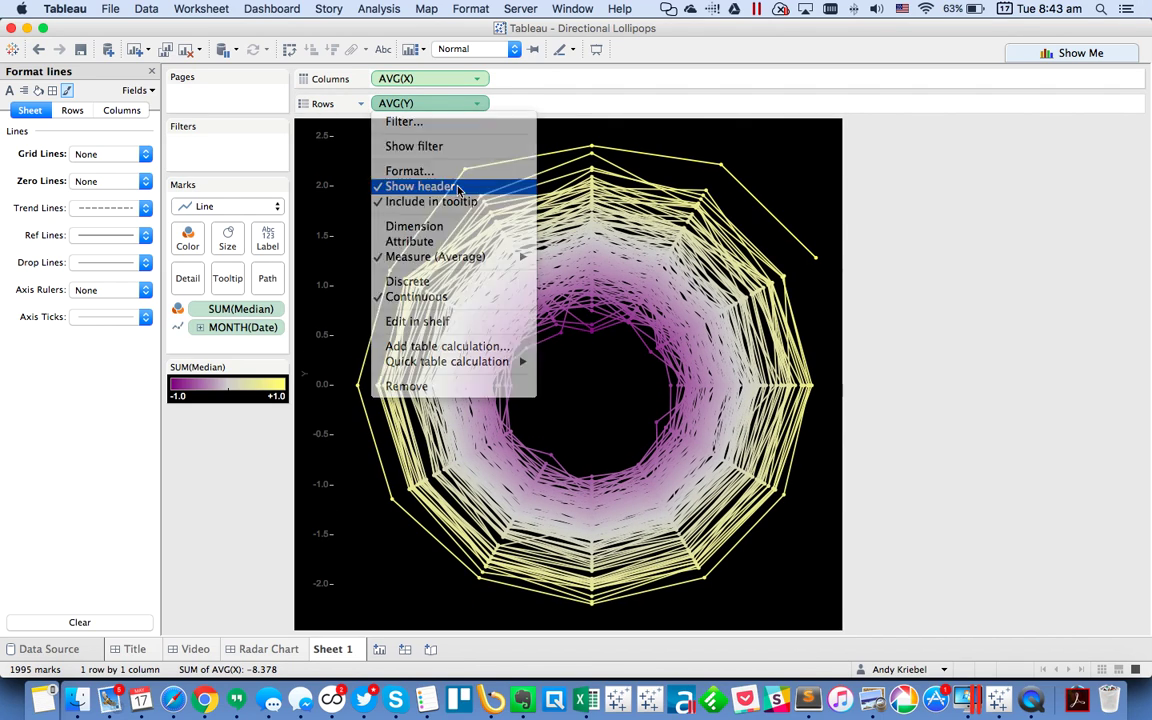
{"action": "left_click", "coordinate": [458, 187]}
{"action": "left_click", "coordinate": [480, 105]}
{"action": "left_click", "coordinate": [386, 197]}
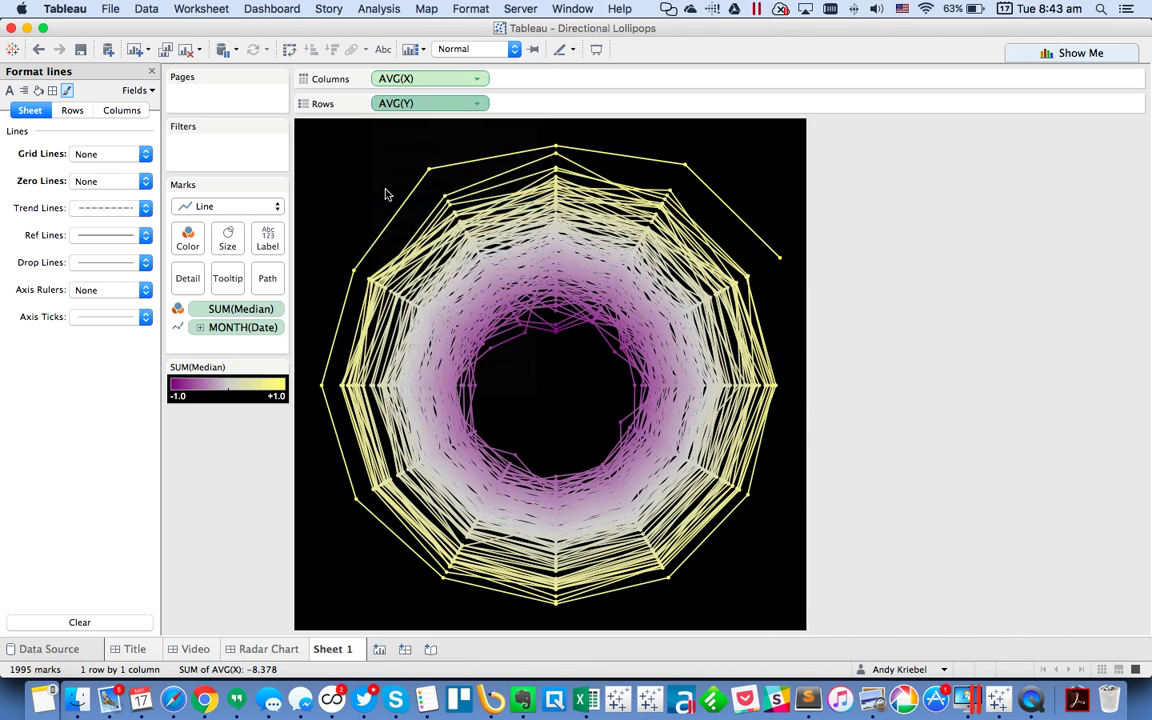
{"action": "left_click", "coordinate": [152, 71]}
{"action": "mouse_move", "coordinate": [411, 296]}
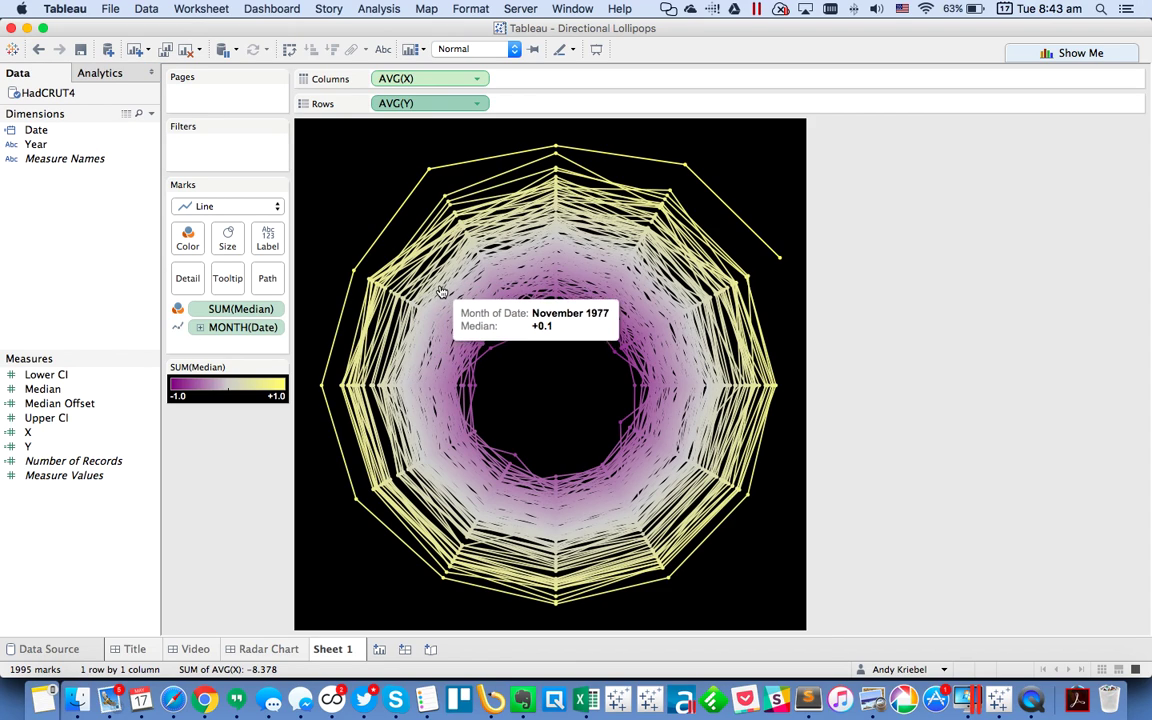
- Change the default worksheet font and the tooltip font to Avenir
{"action": "right_click", "coordinate": [345, 166]}
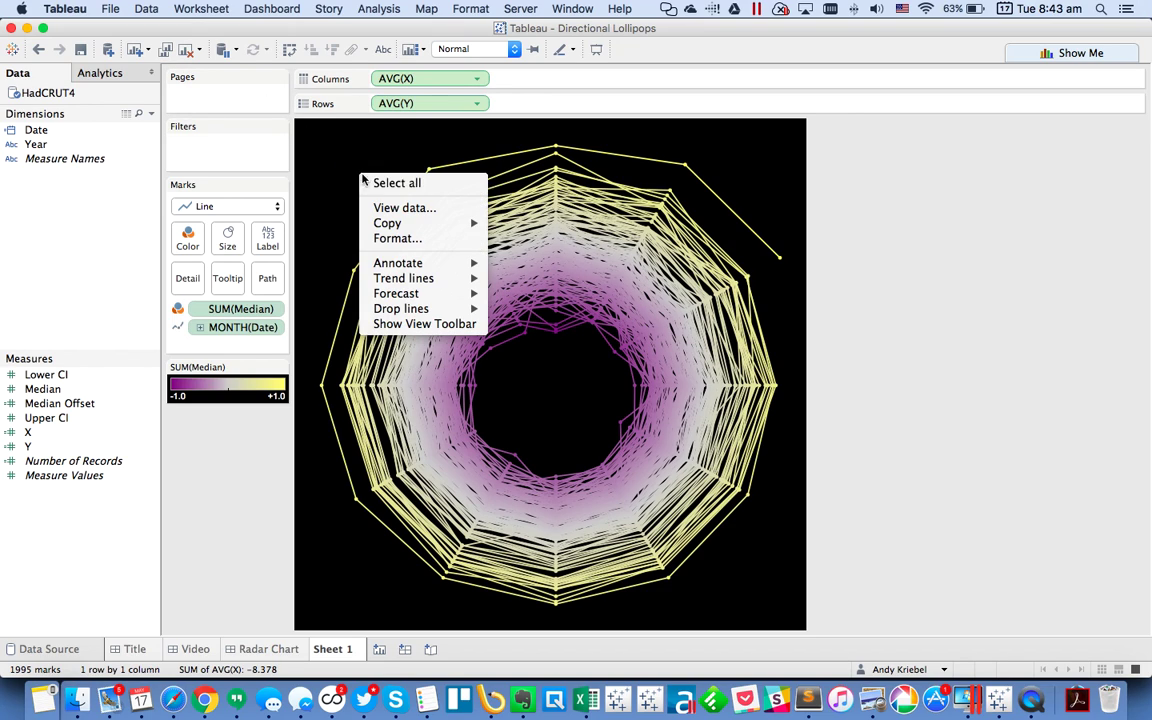
{"action": "left_click", "coordinate": [385, 245]}
{"action": "left_click", "coordinate": [111, 154]}
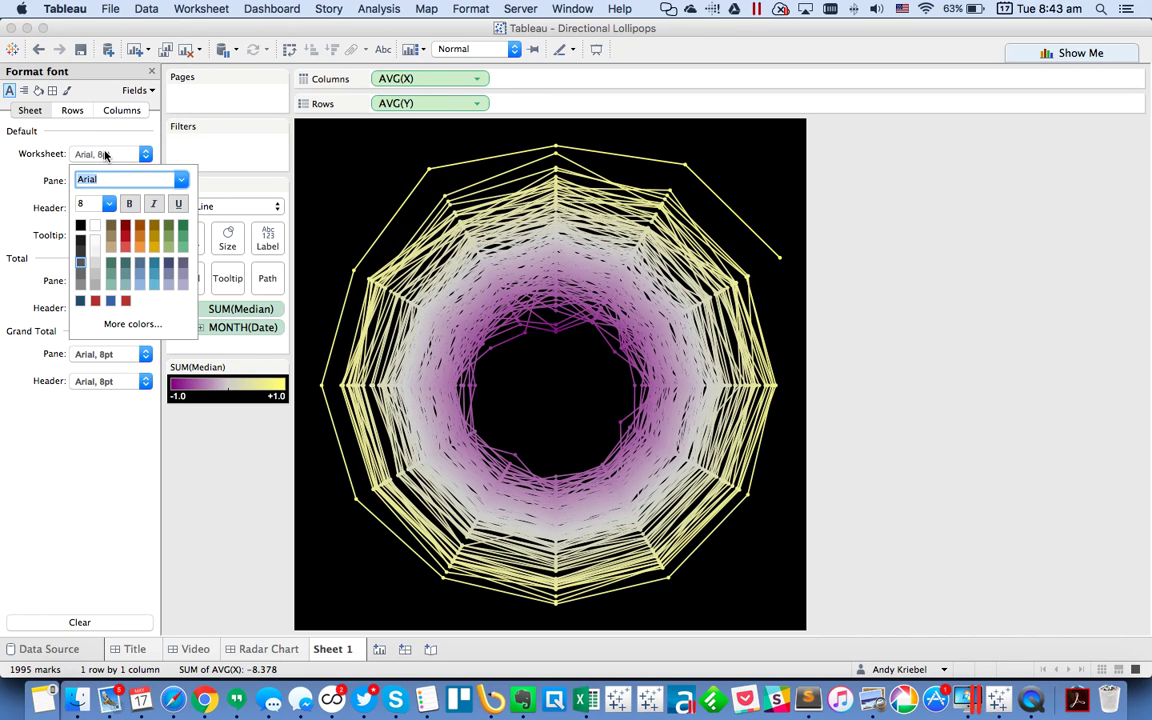
{"action": "type", "text": "avenir"}
{"action": "key", "text": "Return"}
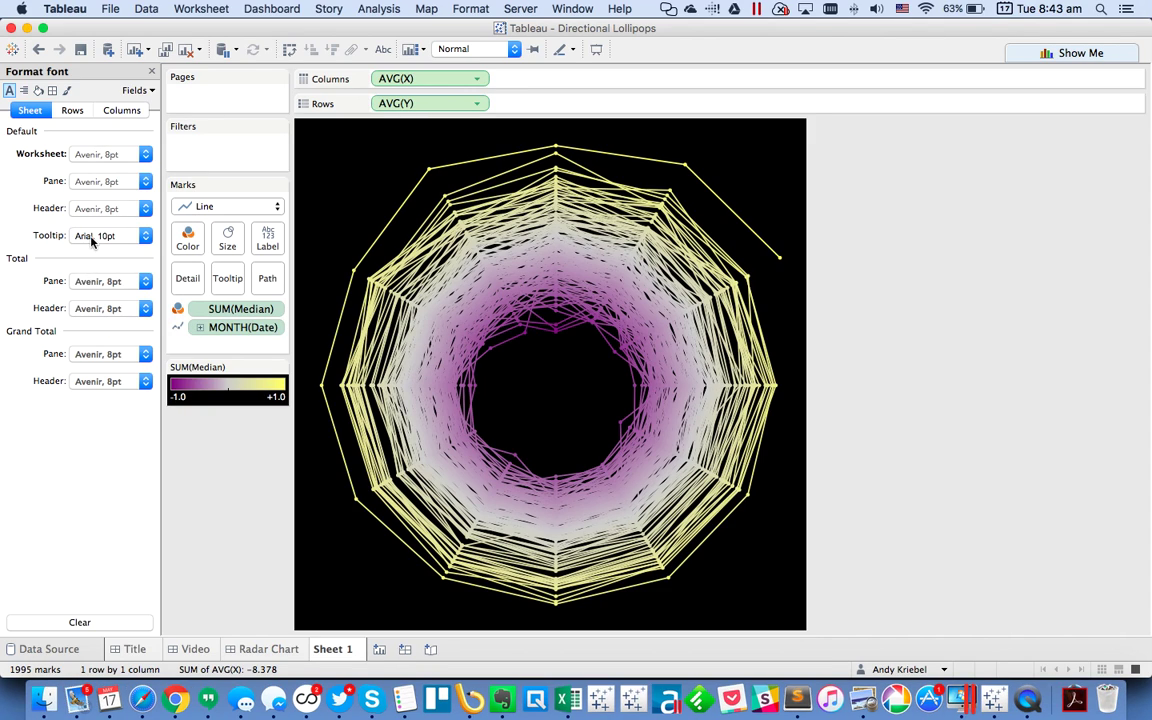
{"action": "left_click", "coordinate": [92, 237]}
{"action": "key", "text": "Return"}
- In the tooltip, remove the "Month of Date:" label and set the MONTH(Date) field to size 14
{"action": "left_click", "coordinate": [227, 278]}
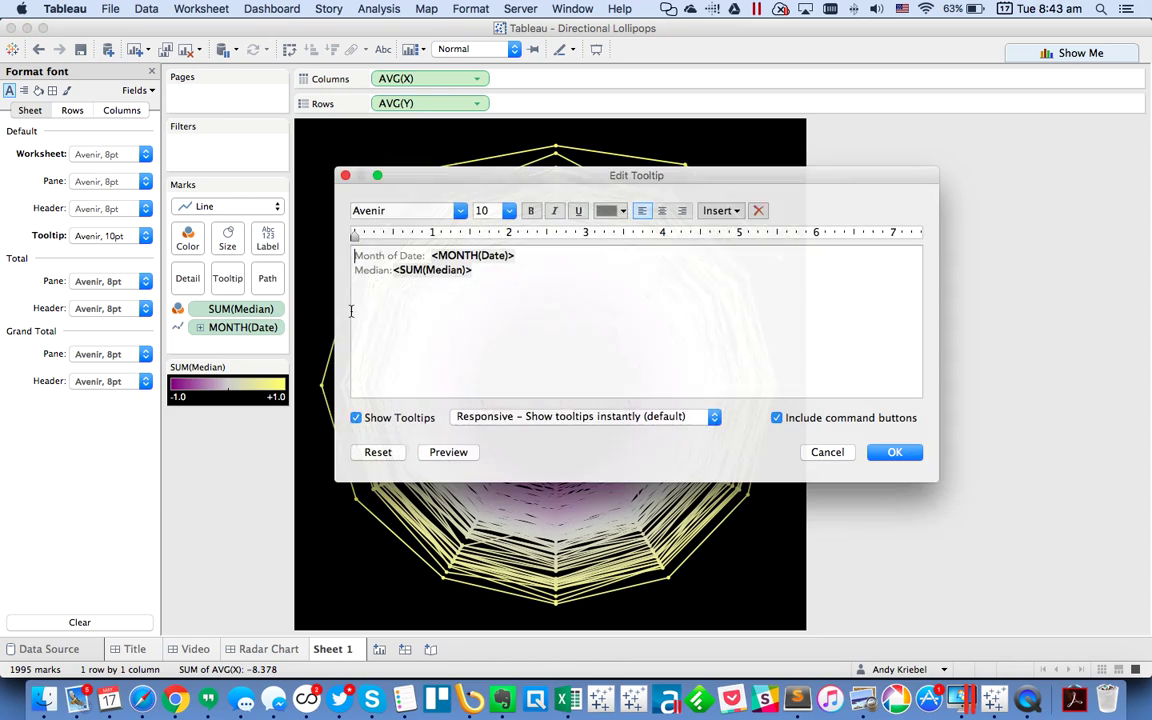
{"action": "left_click_drag", "start_coordinate": [429, 255], "coordinate": [354, 257]}
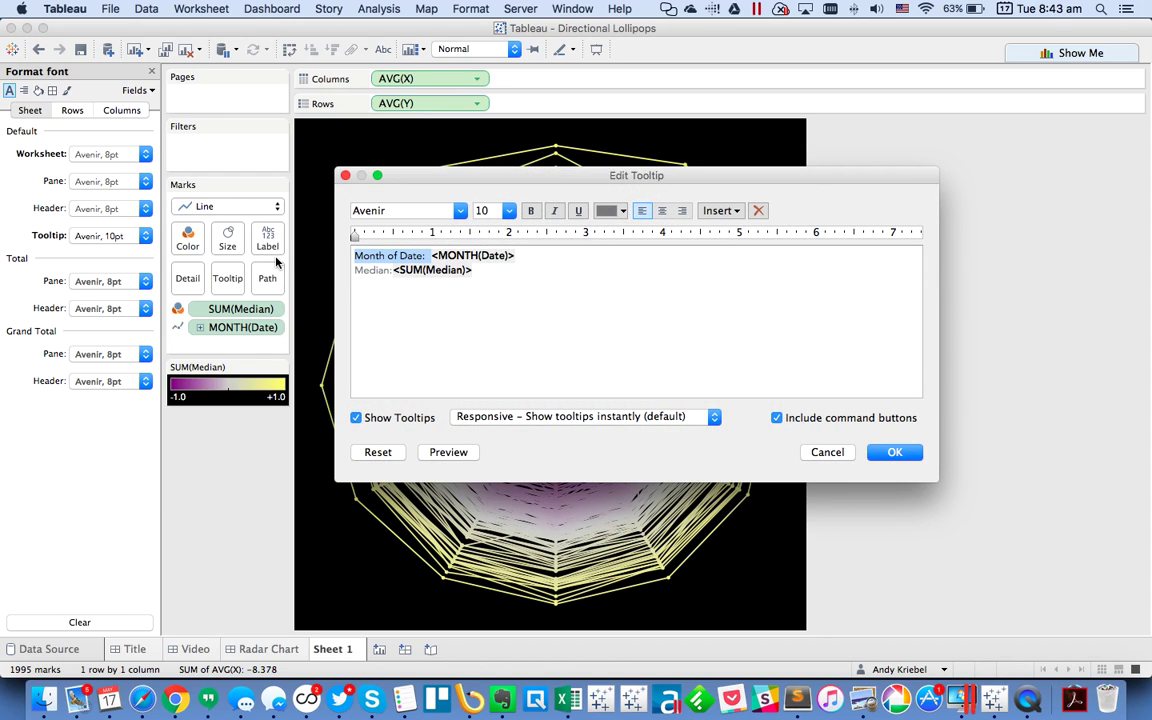
{"action": "key", "text": "BackSpace"}
{"action": "key", "text": "shift+super+Right"}
{"action": "left_click", "coordinate": [512, 212]}
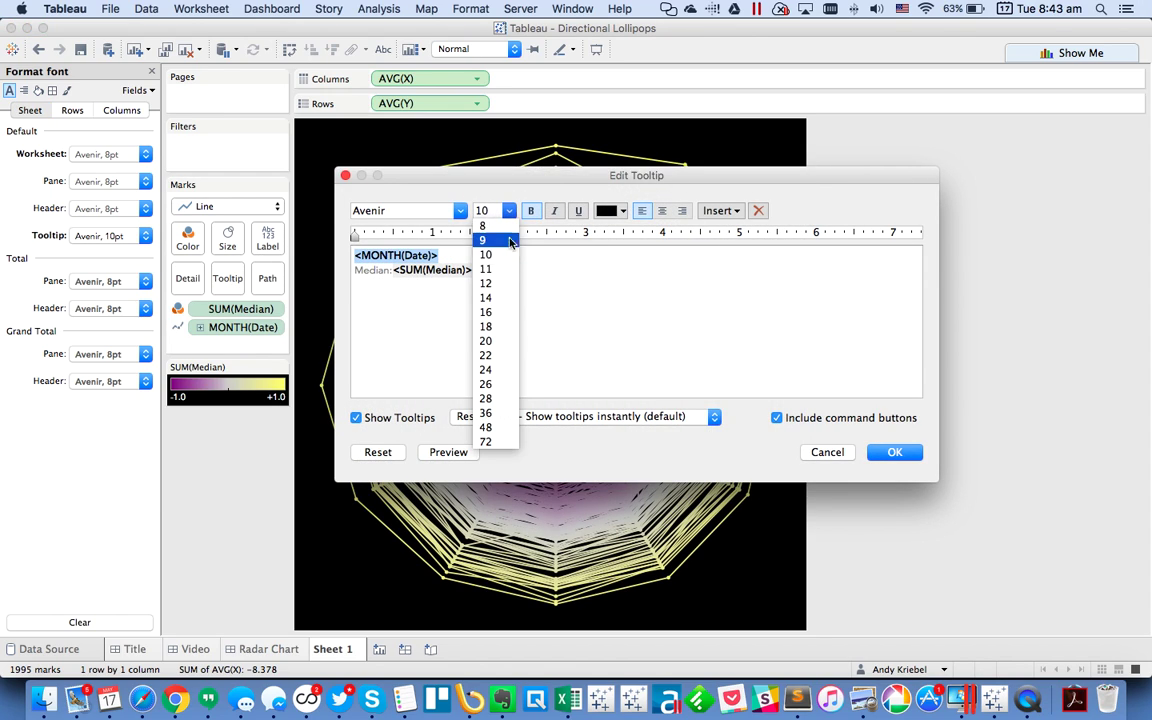
{"action": "left_click", "coordinate": [426, 281]}
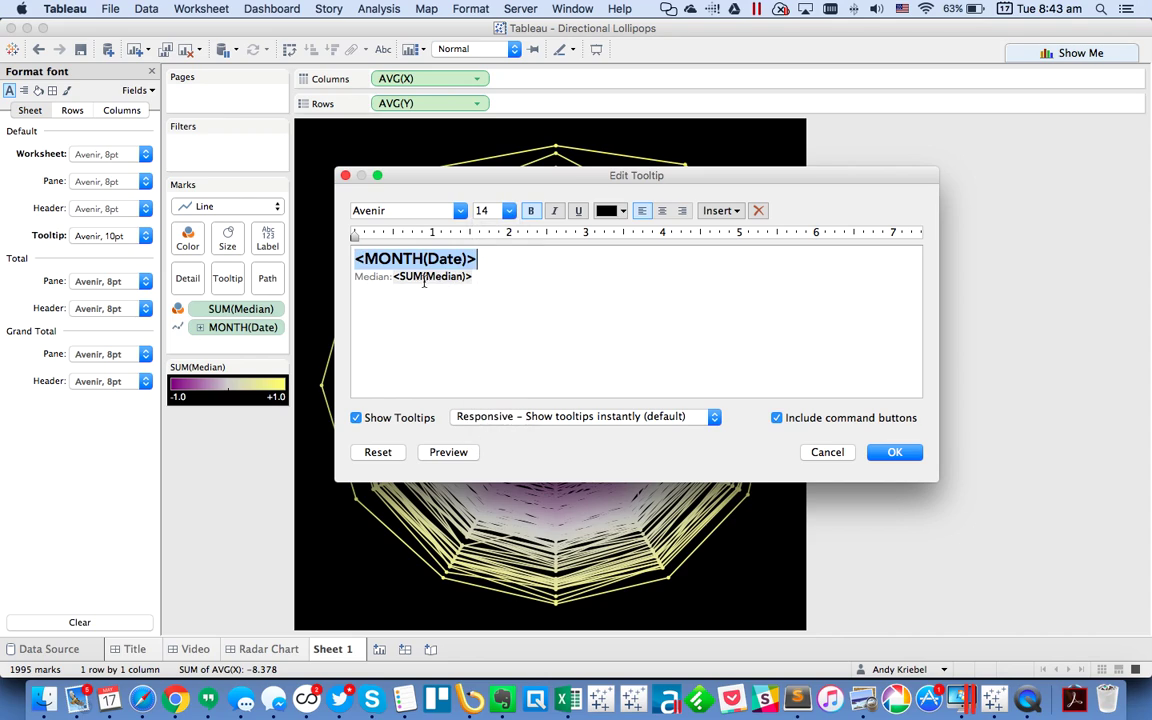
- Change the tooltip's Median label to "Median Temp Change from 1961-1990 Avg:" and save the tooltip
{"action": "left_click", "coordinate": [388, 277]}
{"action": "type", "text": "T"}
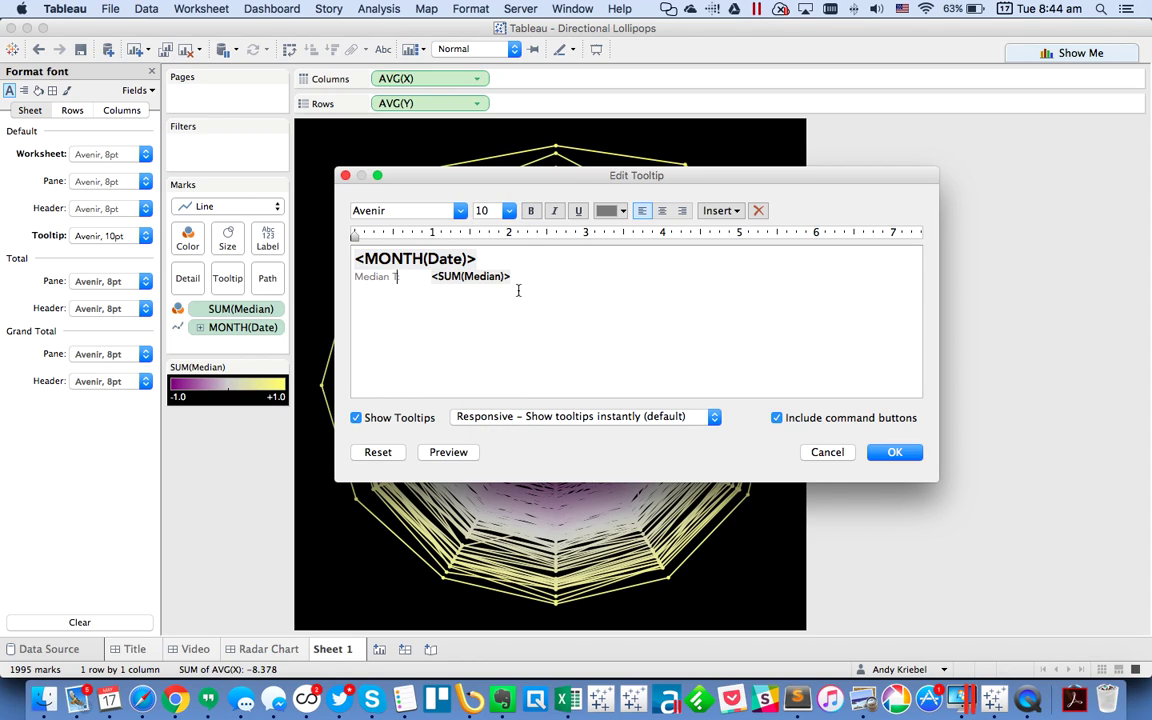
{"action": "type", "text": "emp Change fr"}
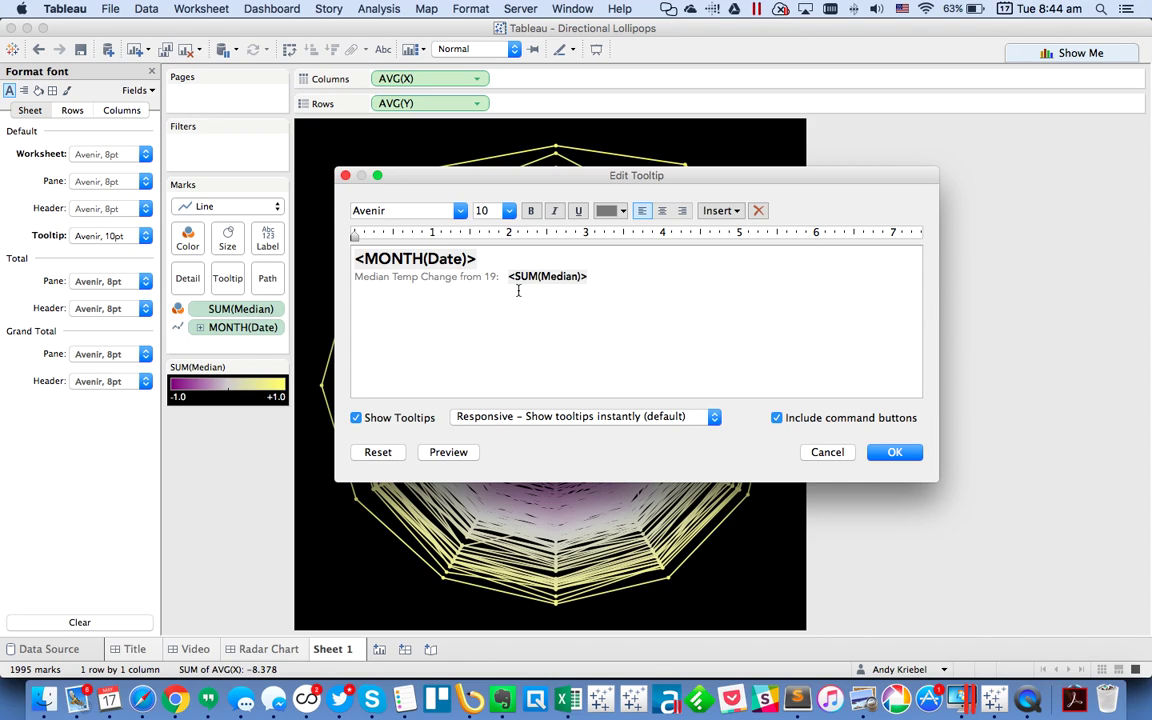
{"action": "type", "text": "om 1961"}
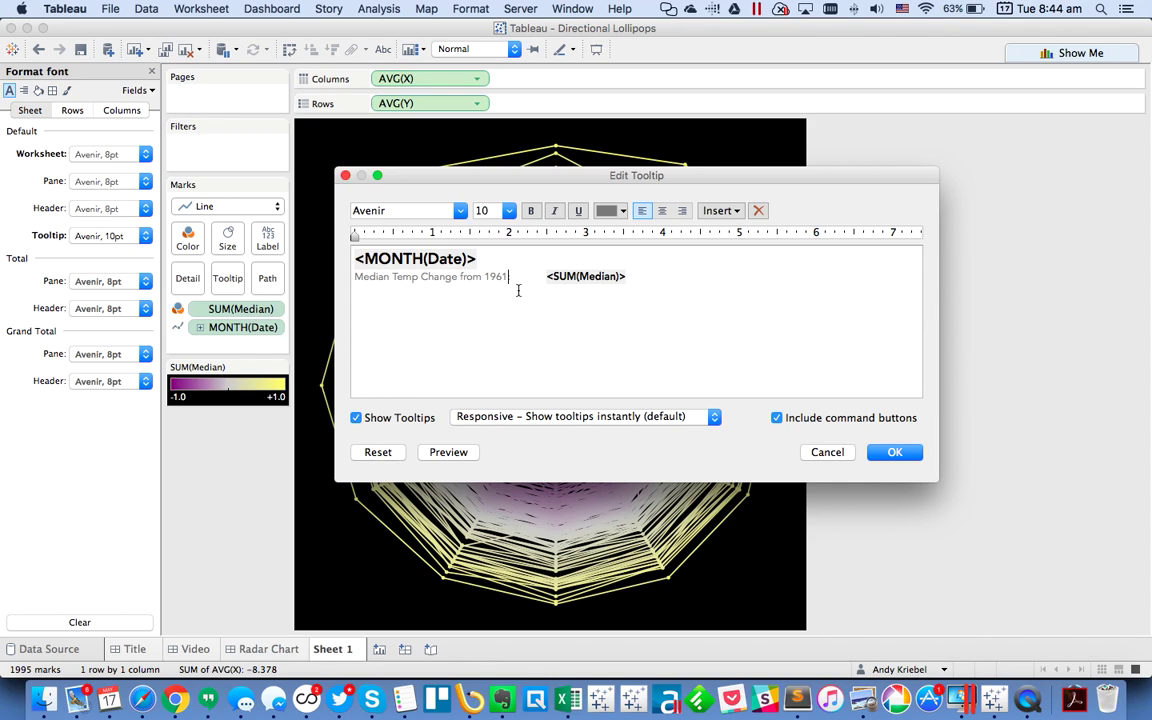
{"action": "type", "text": "-1990 Avg:"}
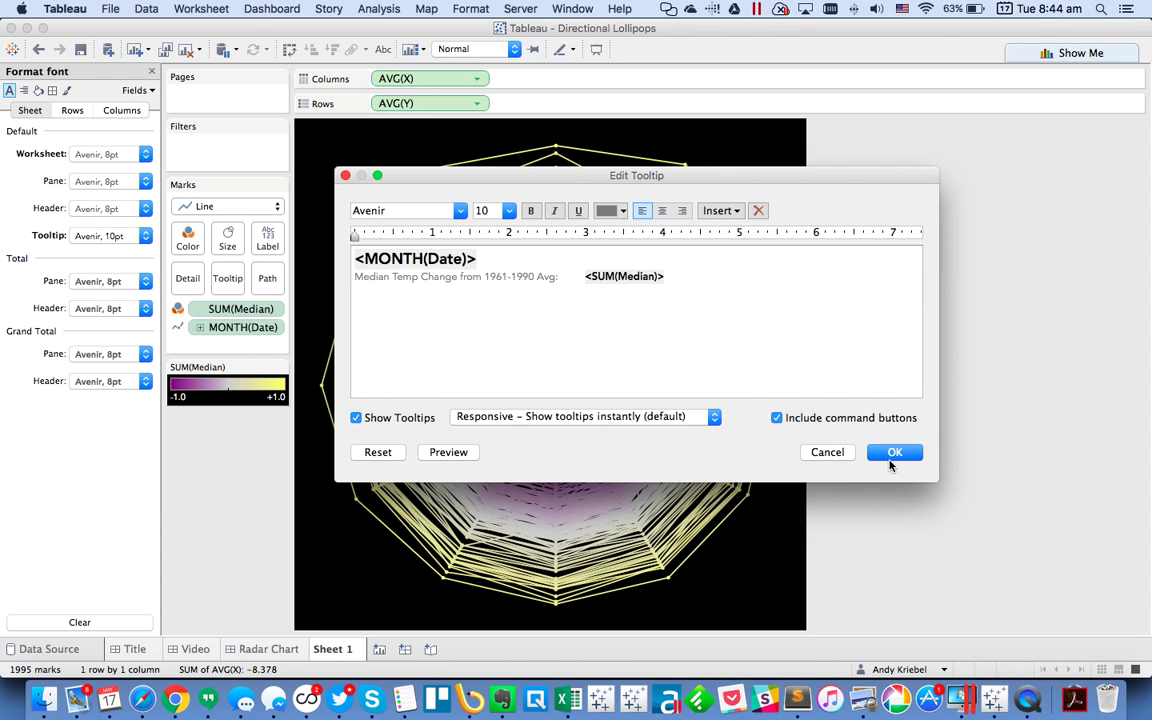
{"action": "left_click", "coordinate": [891, 458]}
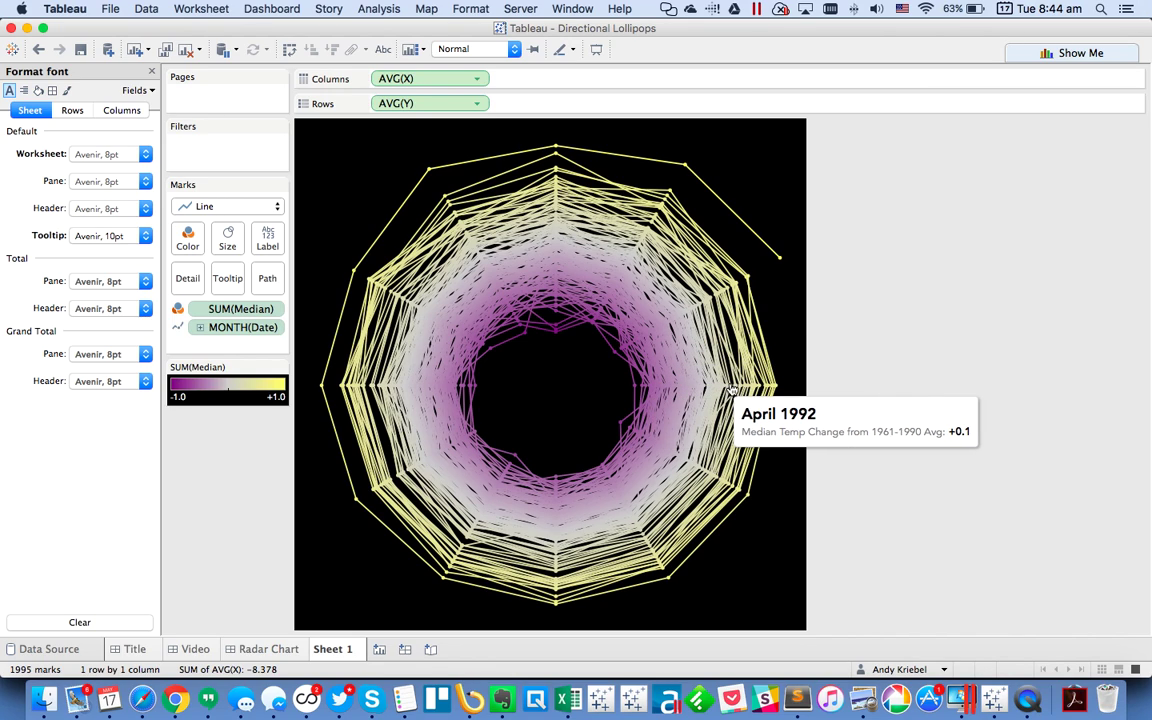
- Close the font formatting, rename Sheet 1 to "Radar colored by Temp", and duplicate the sheet
{"action": "left_click", "coordinate": [151, 72]}
{"action": "double_click", "coordinate": [333, 651]}
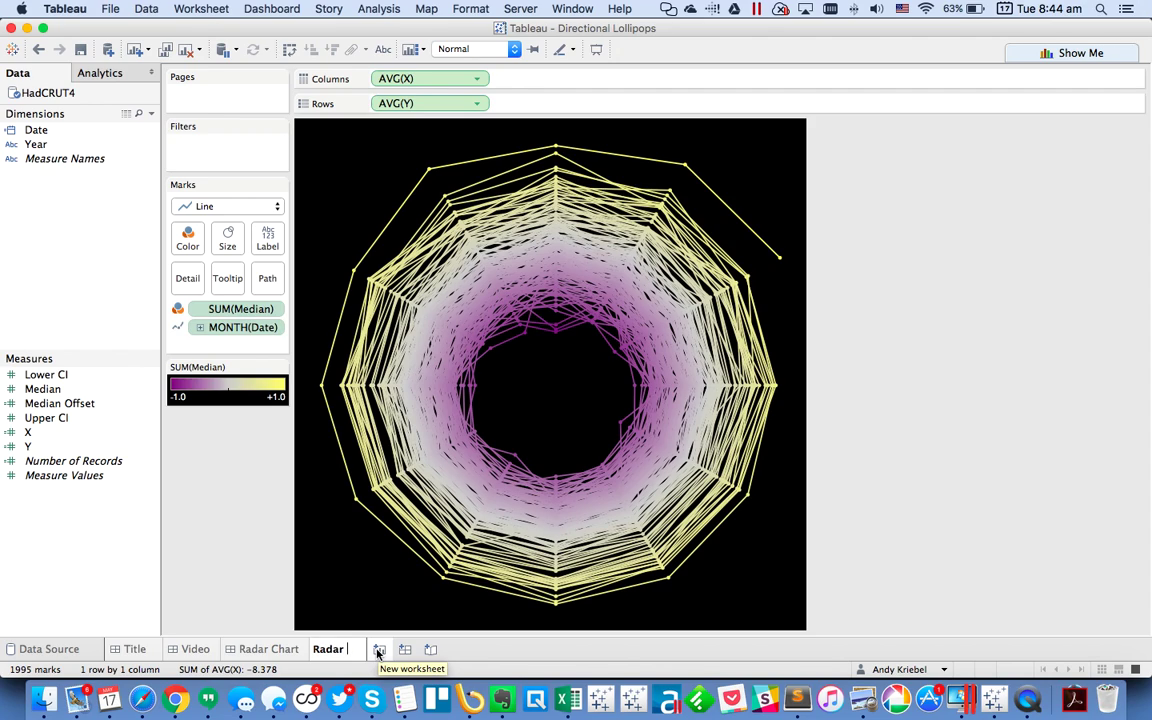
{"action": "type", "text": "Radar colored b"}
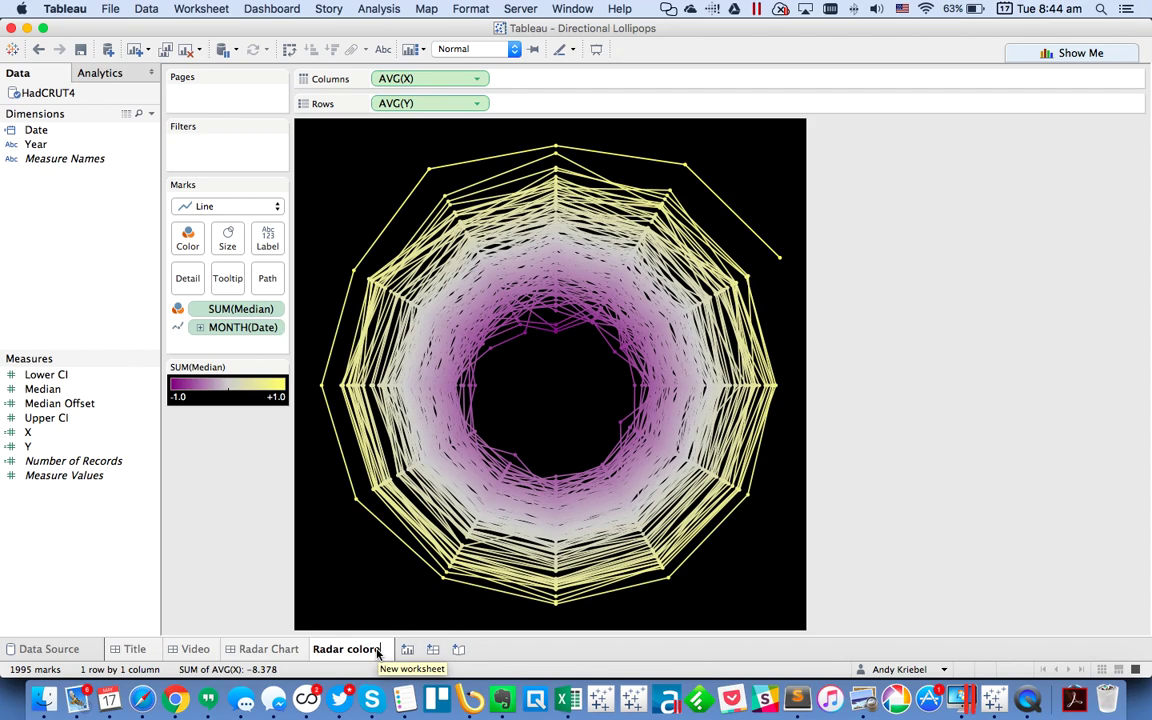
{"action": "type", "text": "y Temp"}
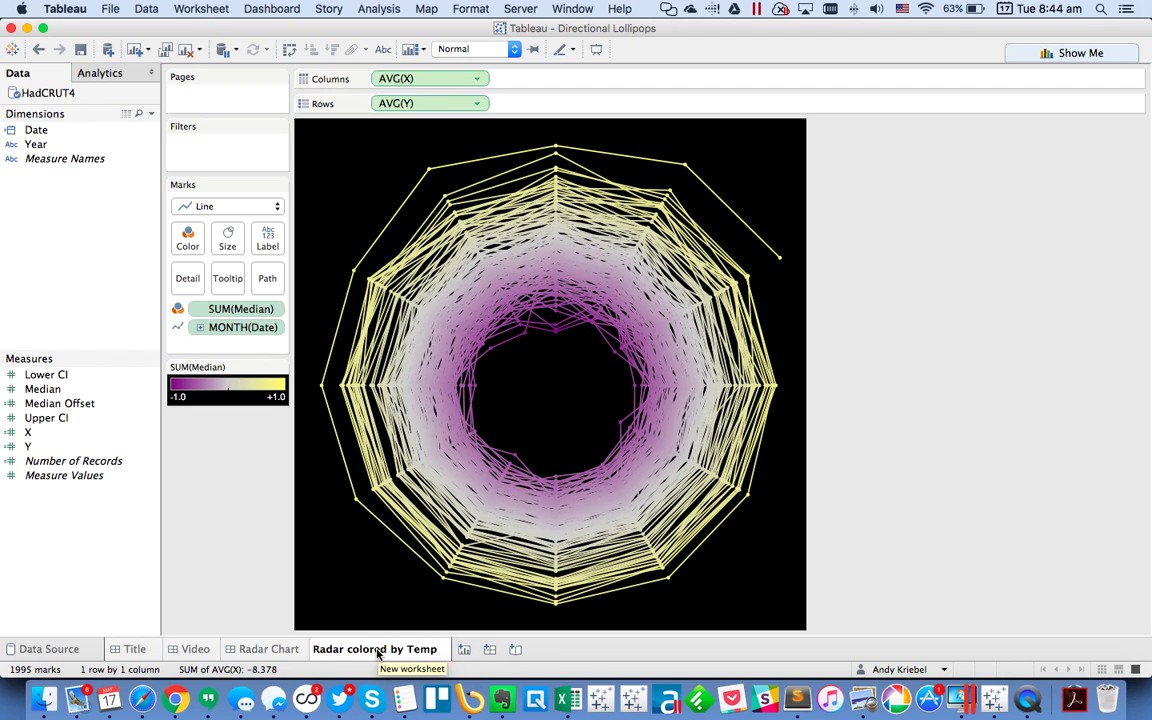
{"action": "key", "text": "Return"}
{"action": "right_click", "coordinate": [401, 649]}
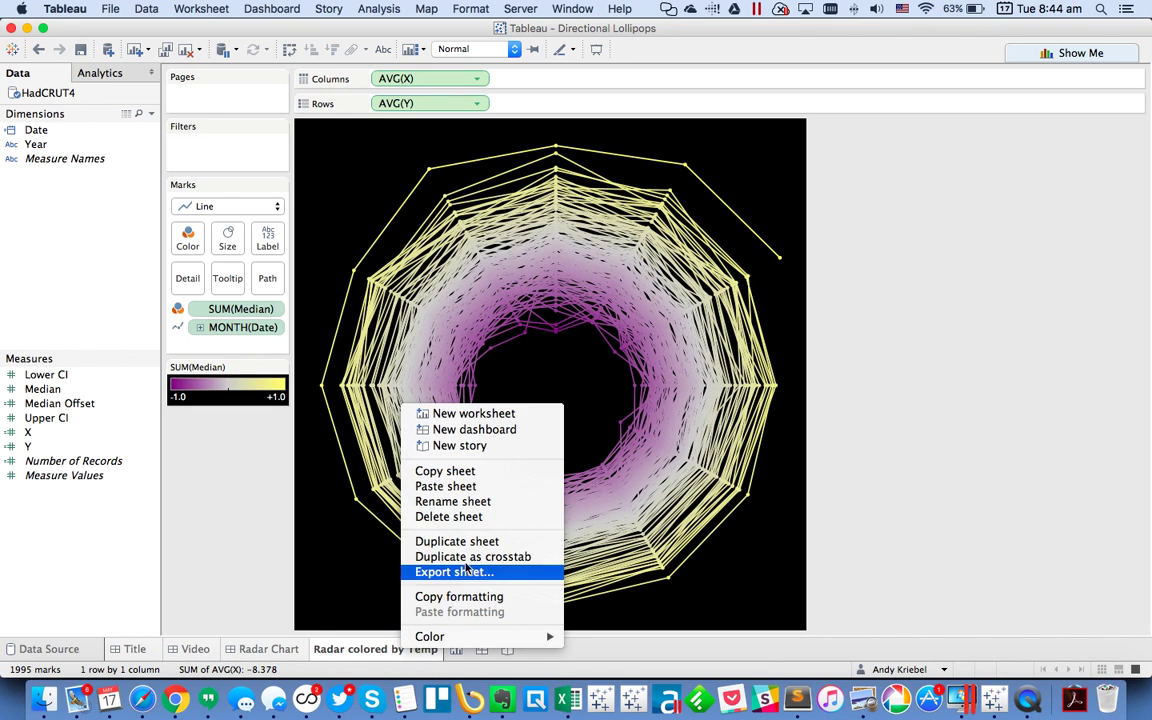
{"action": "left_click", "coordinate": [424, 539]}
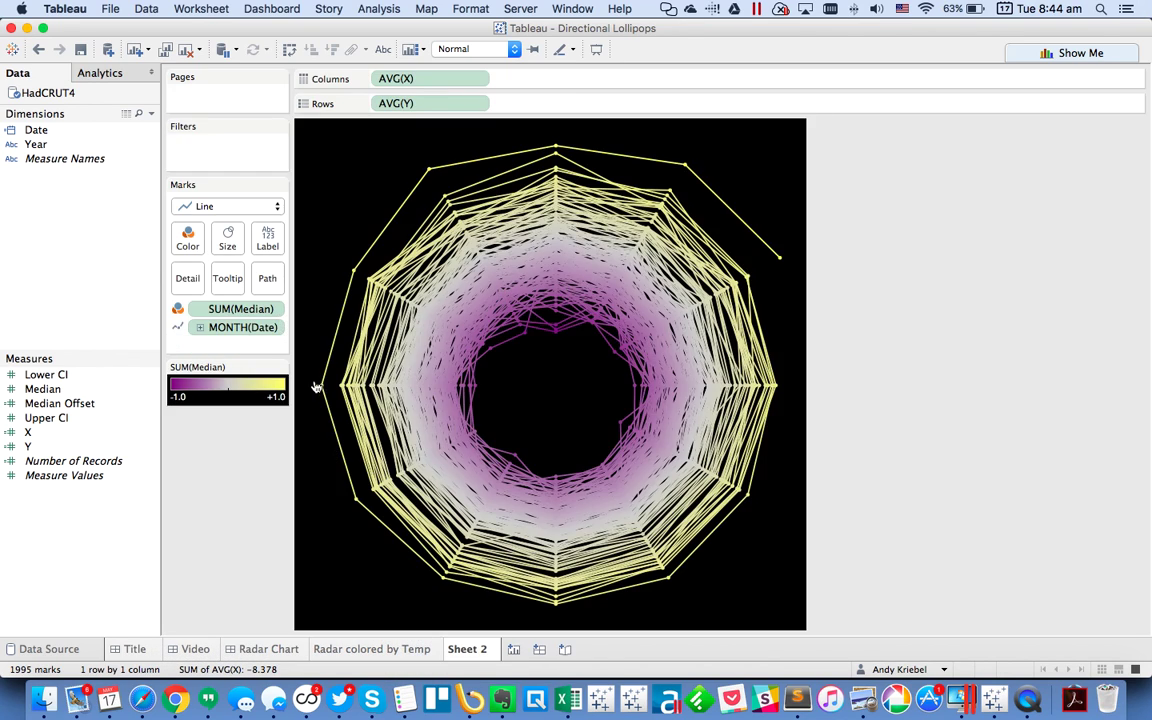
- Switch to Chrome to examine the reference animation of spiralling global temperatures, and return to Tableau
{"action": "key", "text": "super+Tab"}
{"action": "left_click", "coordinate": [328, 365]}
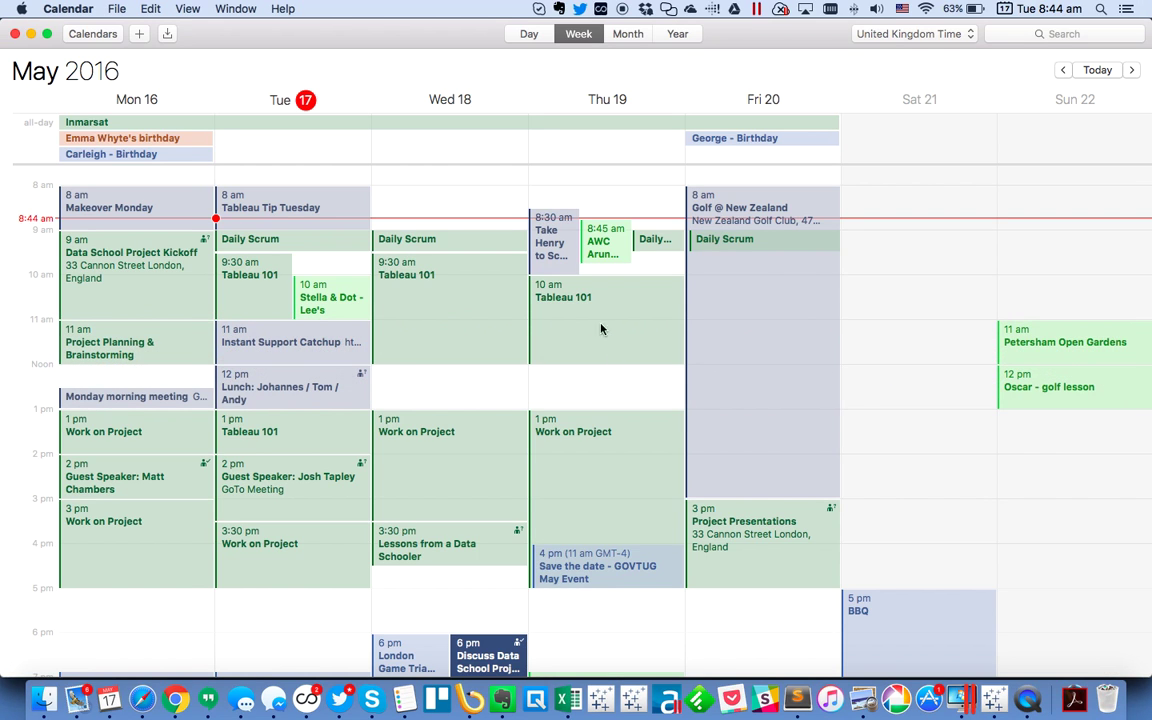
{"action": "key", "text": "super+Tab"}
{"action": "key", "text": "super+Tab"}
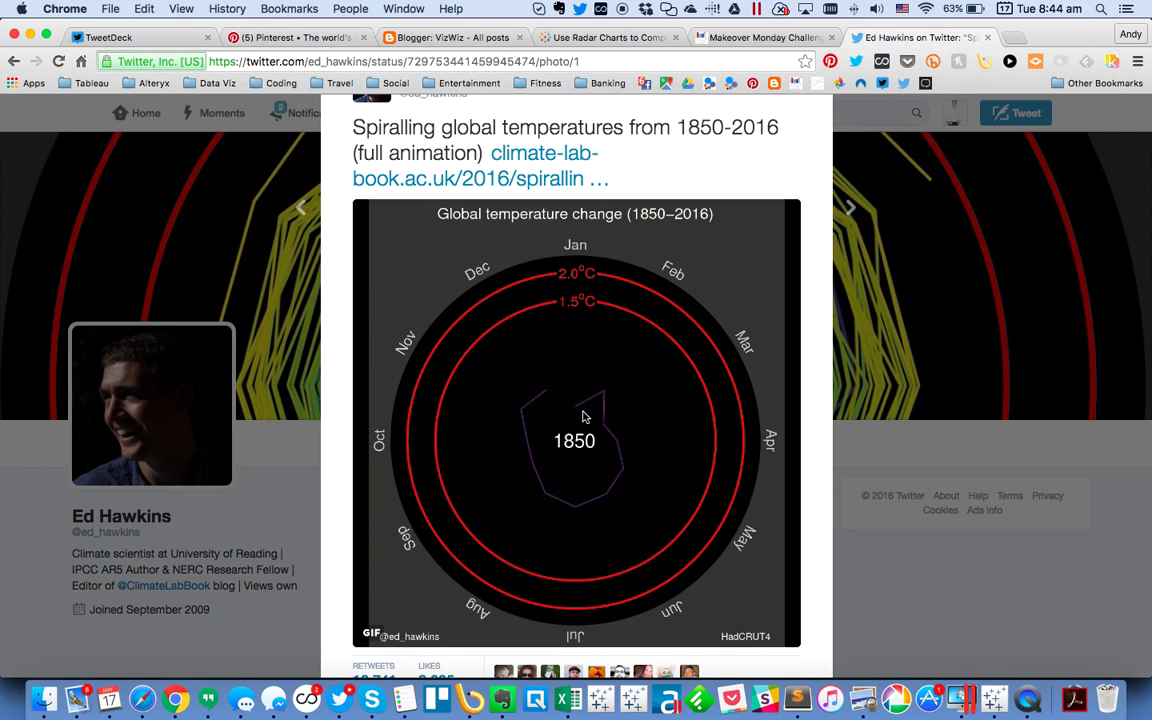
{"action": "key", "text": "super+Tab"}
{"action": "key", "text": "super+Tab"}
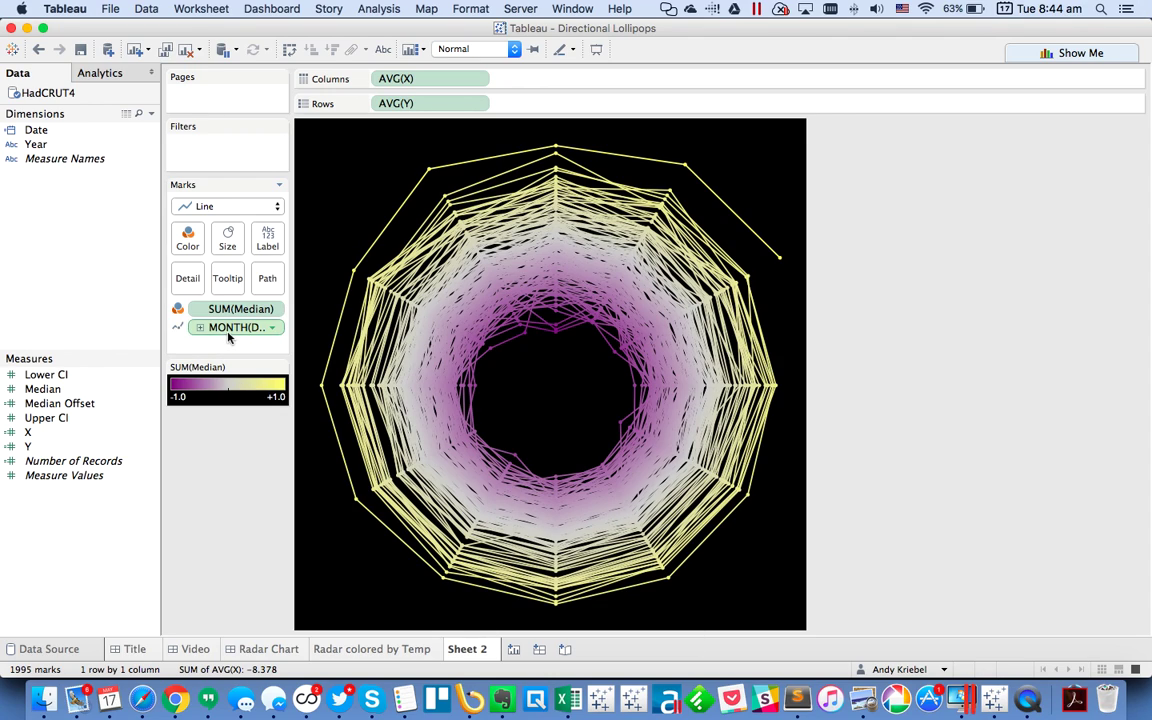
{"action": "left_click", "coordinate": [181, 332]}
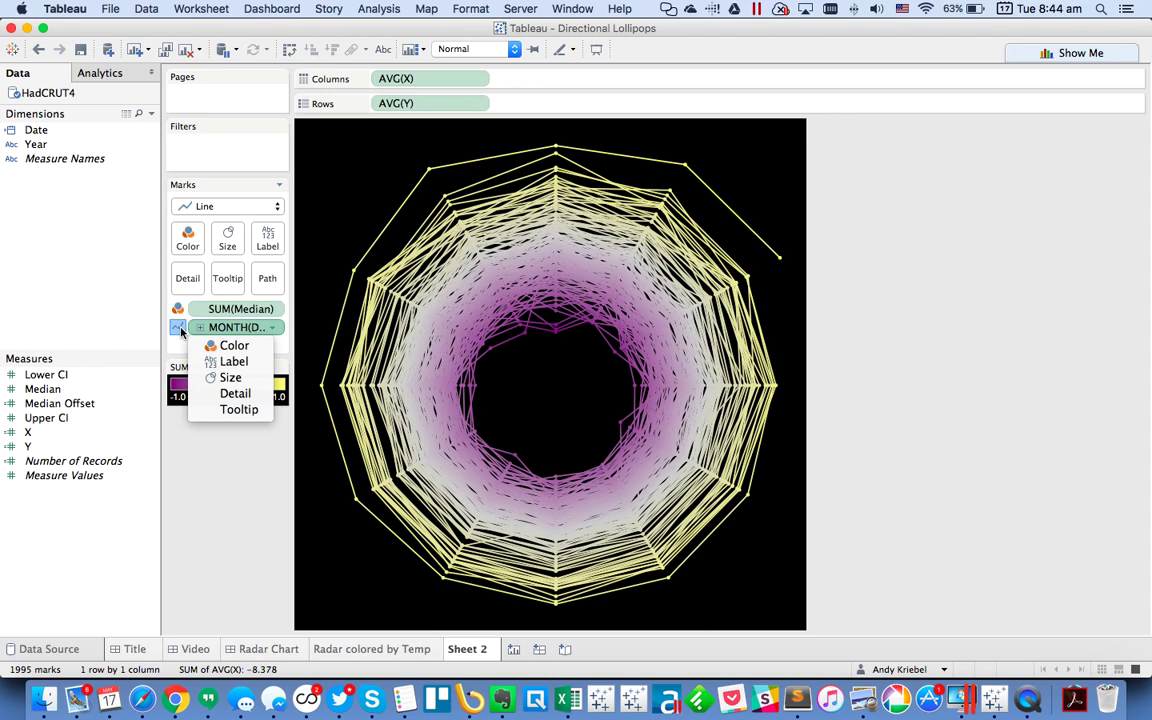
{"action": "left_click", "coordinate": [177, 328]}
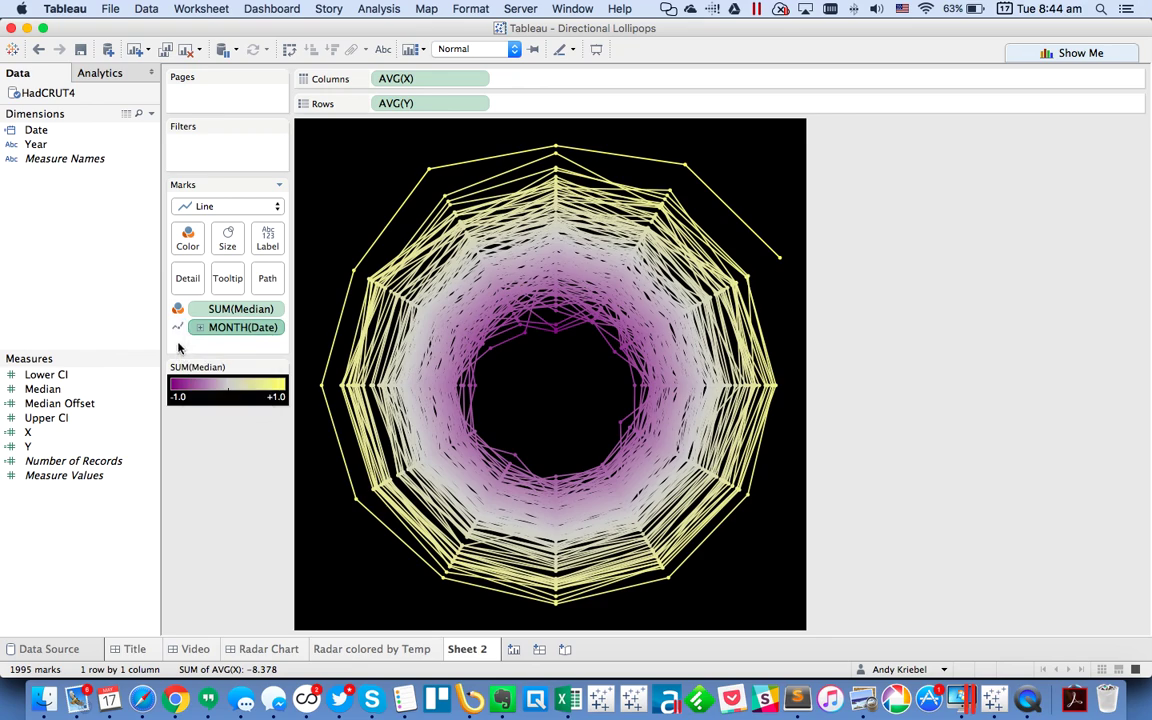
- Move SUM(Median) from color to detail on the duplicated radar chart
{"action": "left_click", "coordinate": [178, 310]}
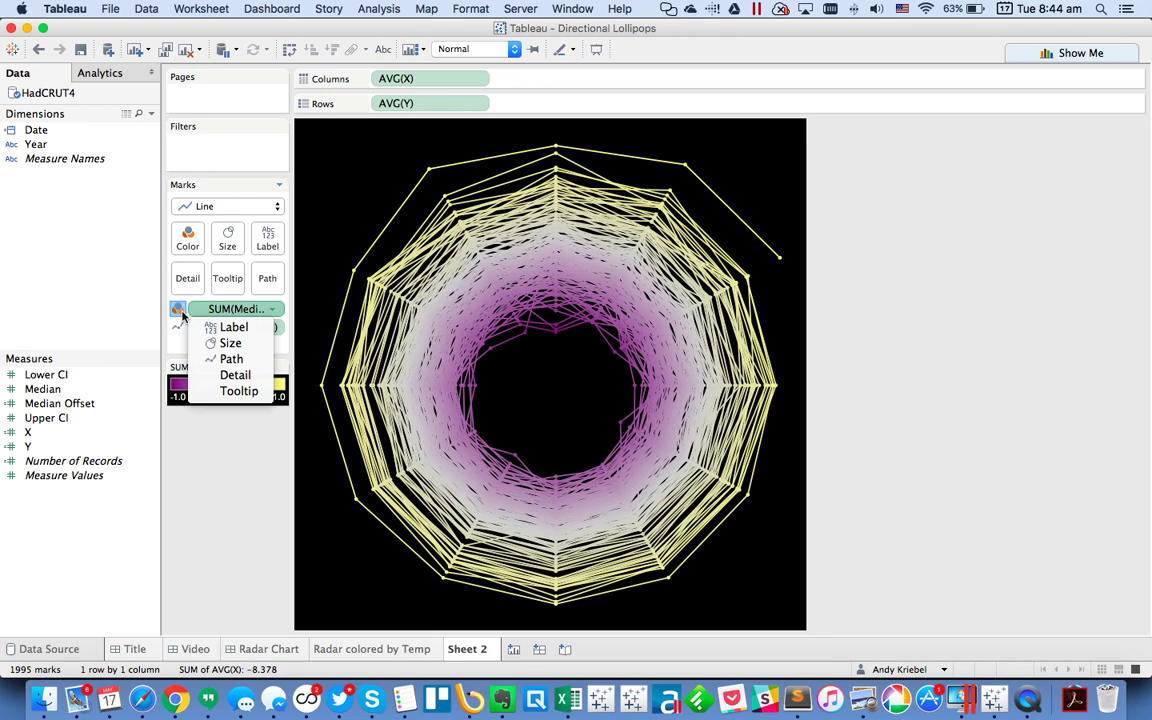
{"action": "left_click", "coordinate": [228, 376]}
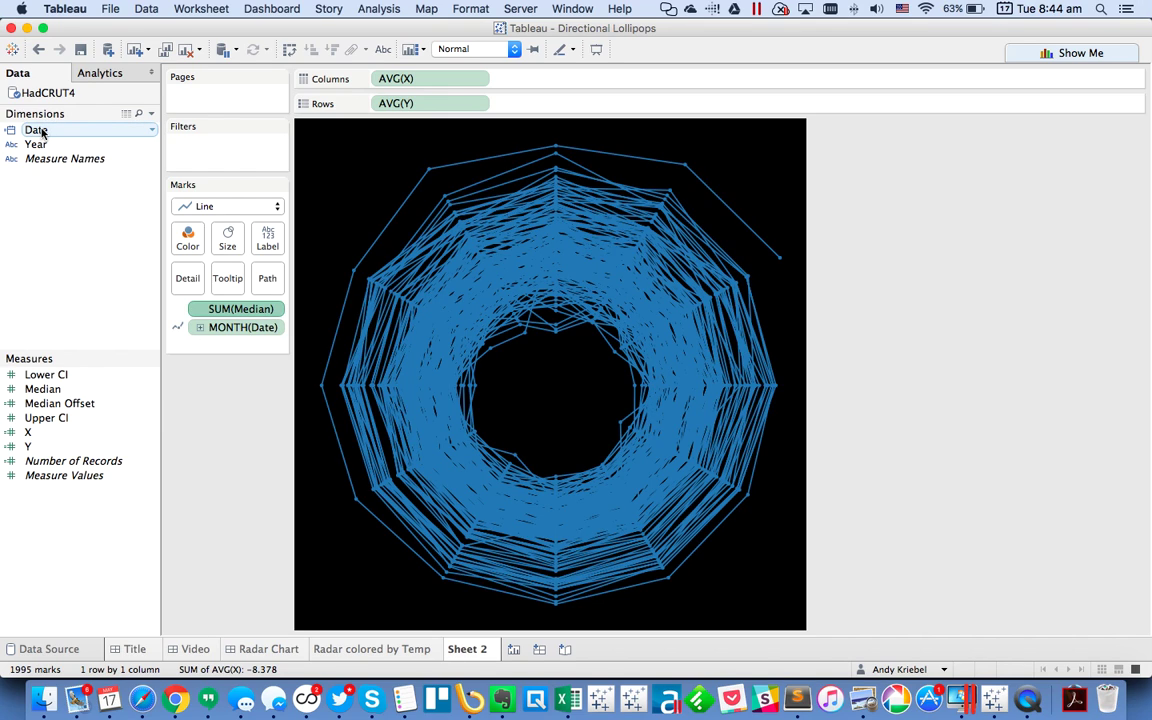
- Try coloring the radar lines by continuous YEAR(Date), and change that color field to Attribute
{"action": "left_click_drag", "start_coordinate": [41, 133], "coordinate": [191, 240]}
{"action": "left_click", "coordinate": [520, 421]}
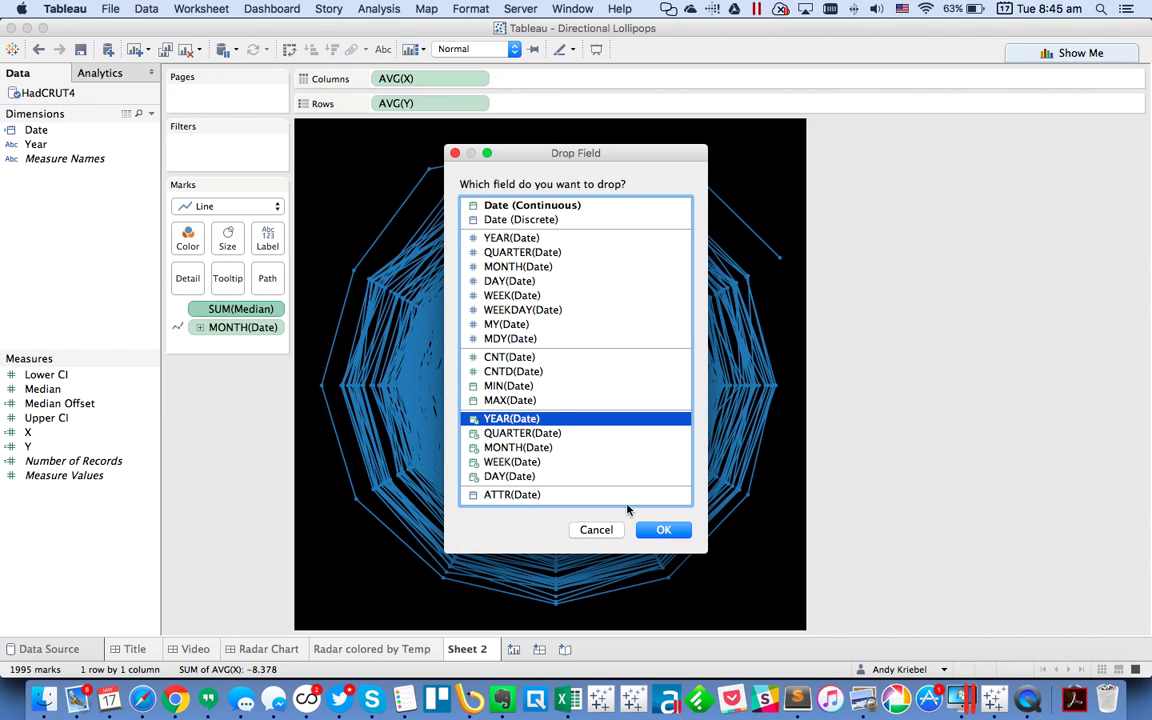
{"action": "left_click", "coordinate": [664, 530]}
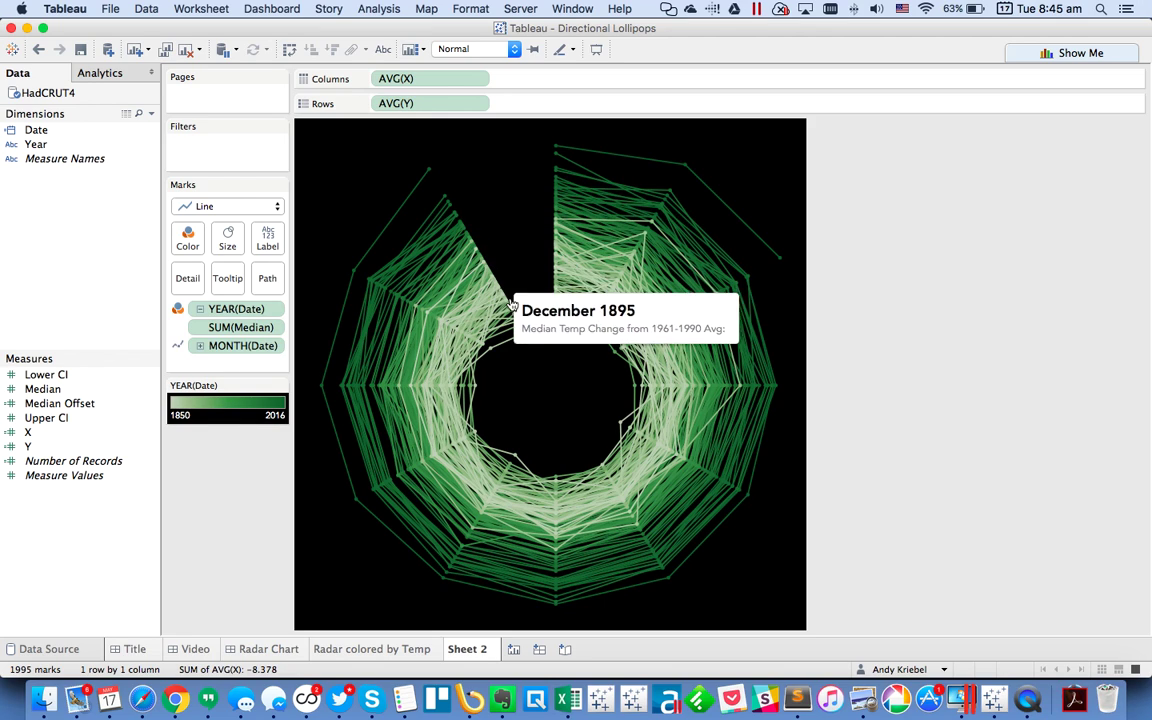
{"action": "left_click", "coordinate": [276, 309]}
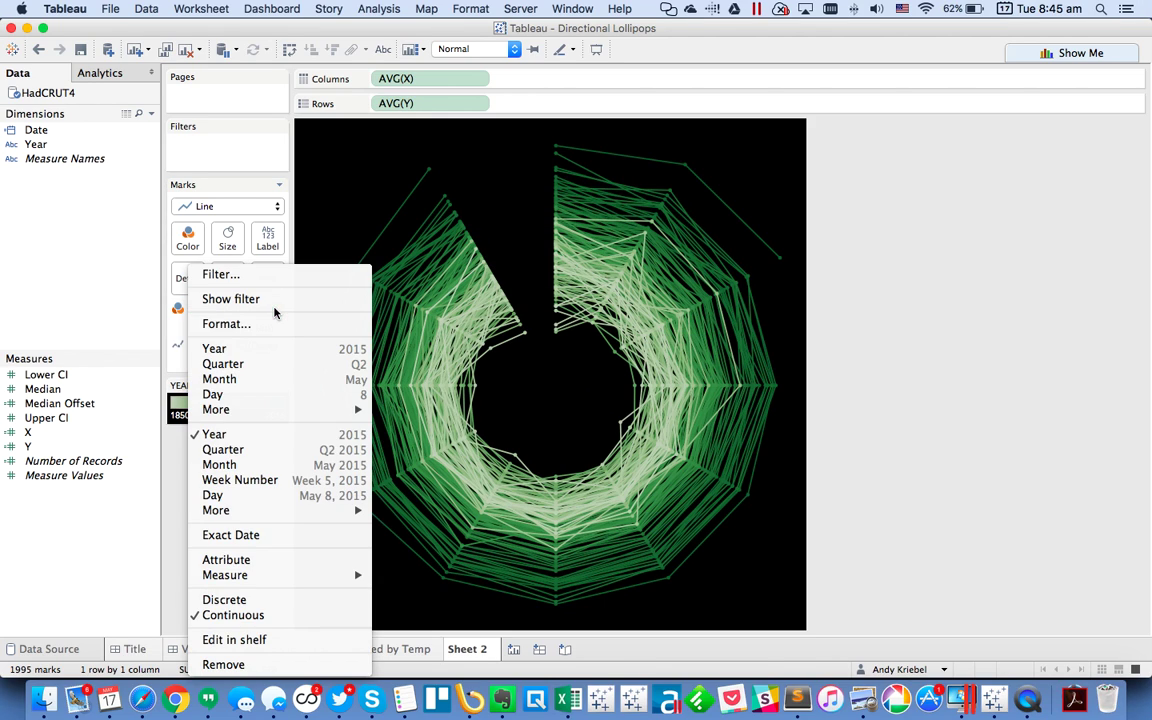
{"action": "left_click", "coordinate": [230, 560]}
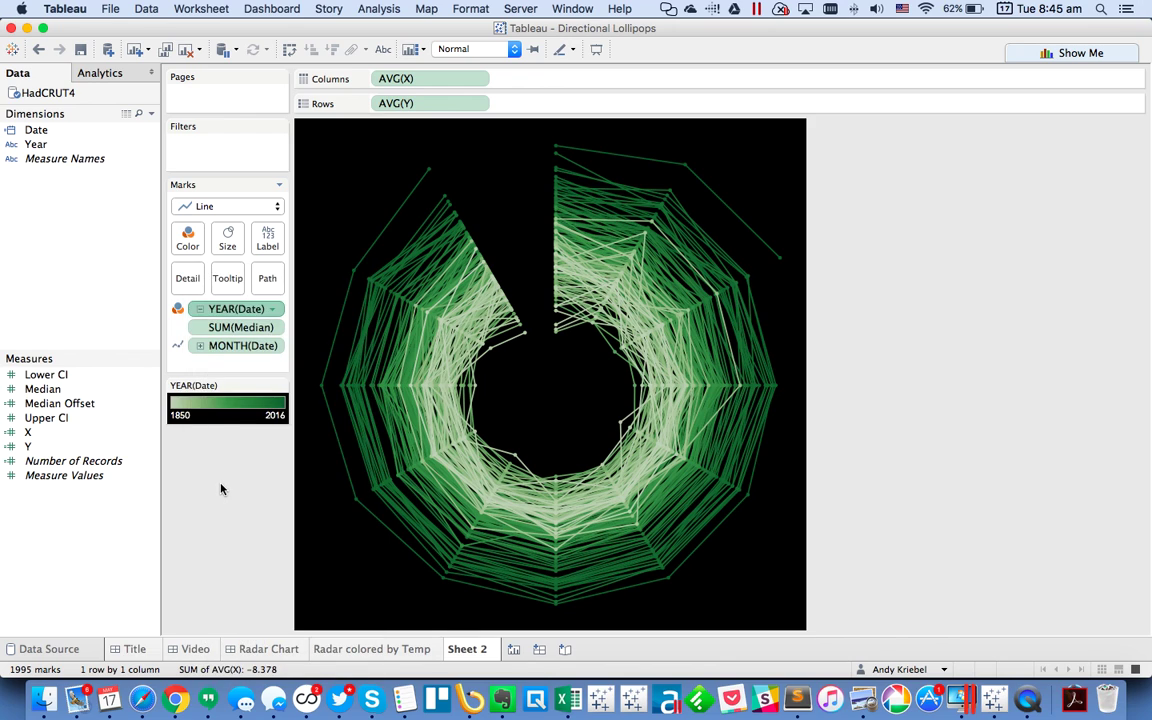
{"action": "left_click", "coordinate": [276, 309]}
{"action": "left_click", "coordinate": [258, 589]}
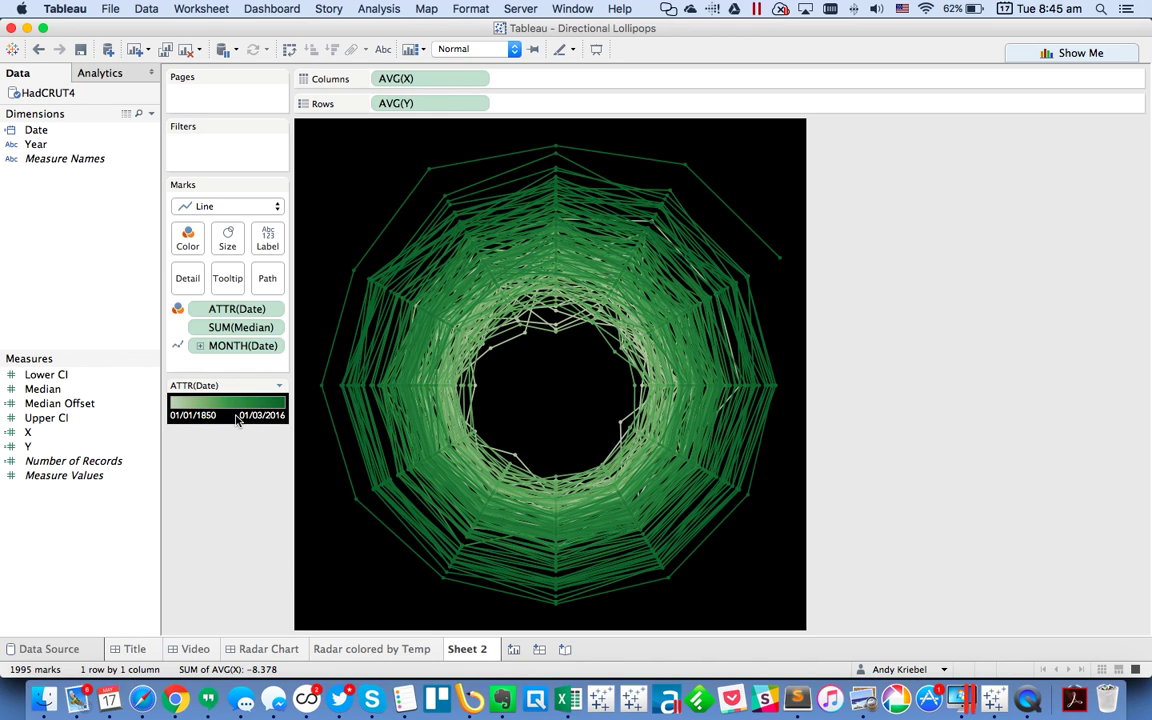
- Switch the Date color field back to continuous Year and remove it from the marks
{"action": "right_click", "coordinate": [236, 309]}
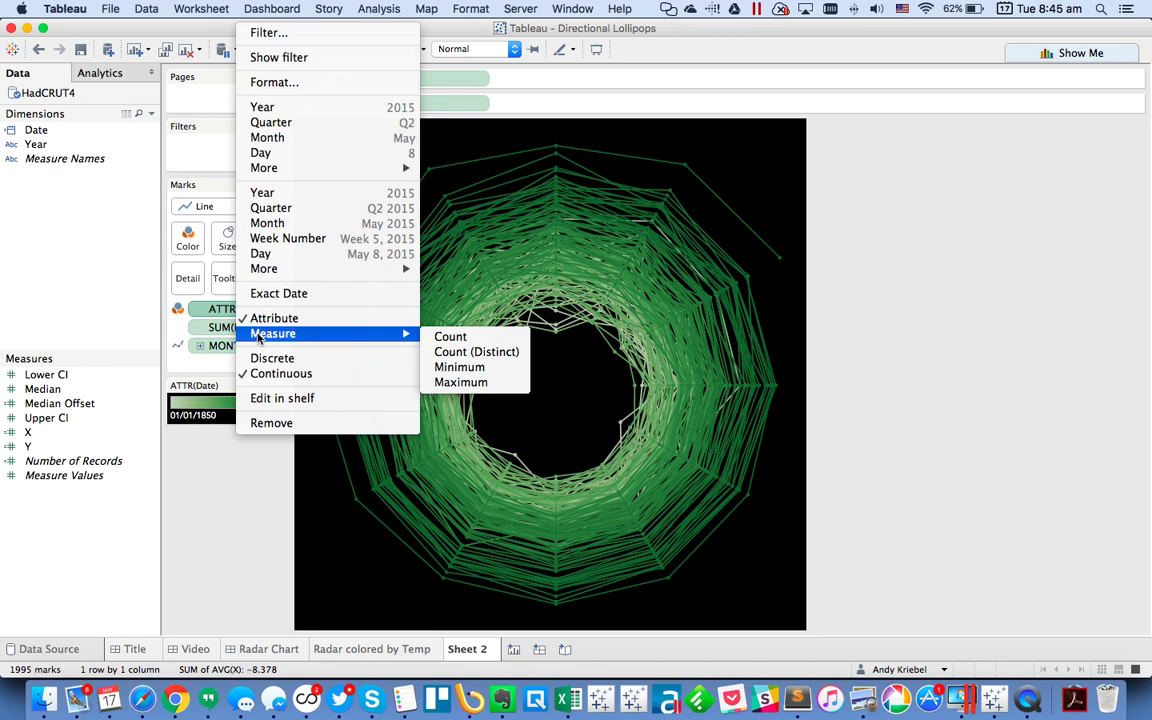
{"action": "left_click", "coordinate": [211, 443]}
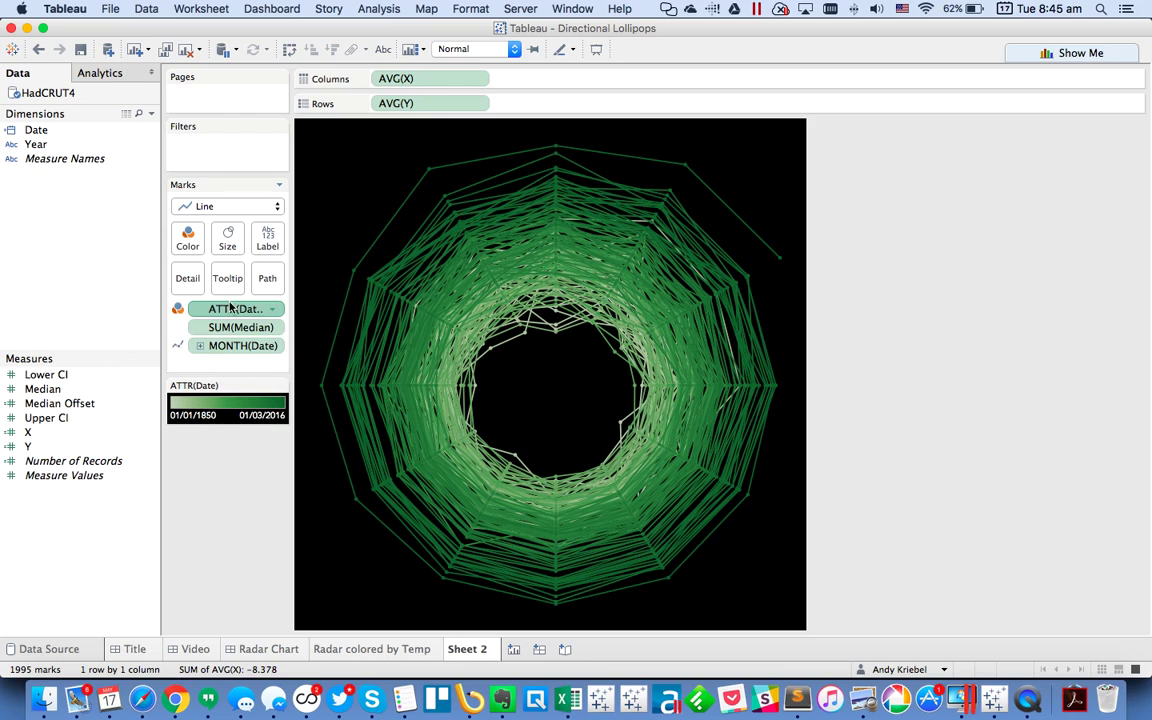
{"action": "left_click", "coordinate": [275, 312]}
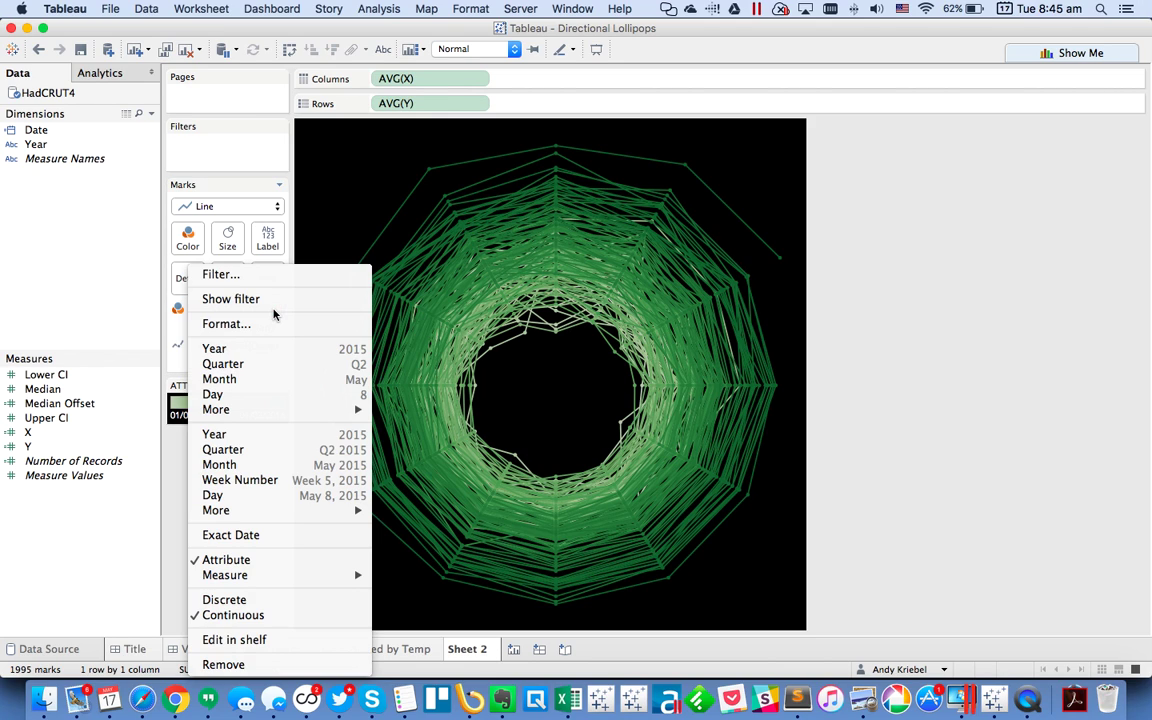
{"action": "left_click", "coordinate": [264, 436]}
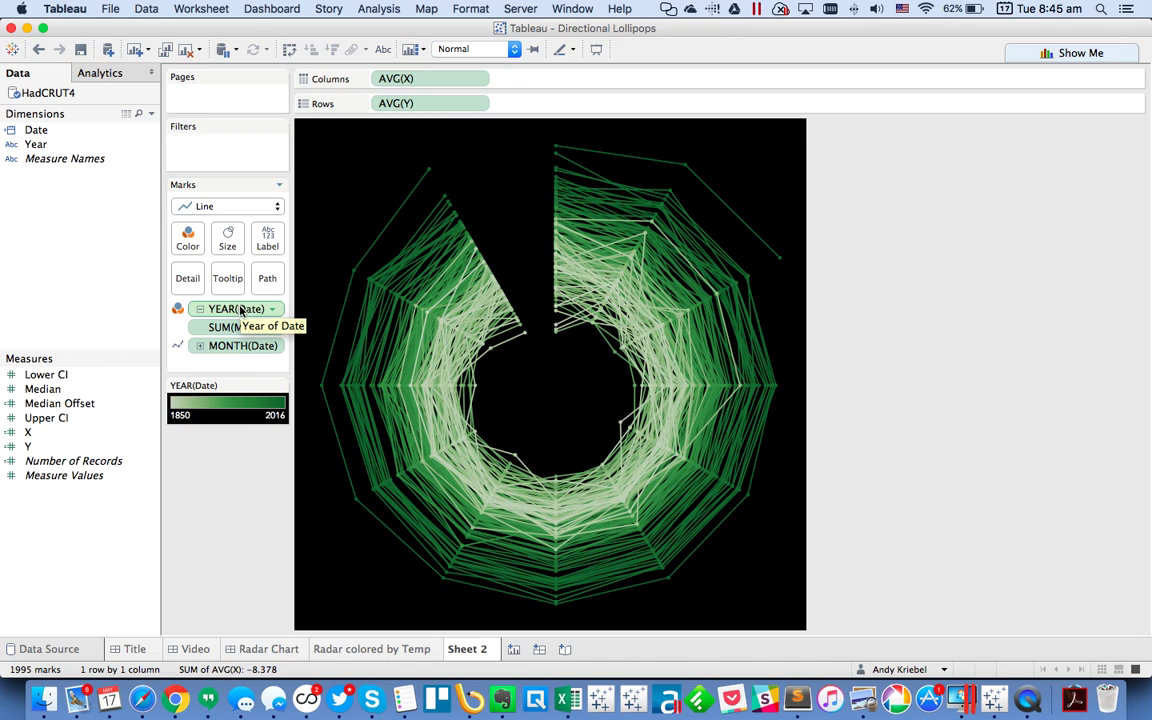
{"action": "left_click_drag", "start_coordinate": [240, 310], "coordinate": [63, 141]}
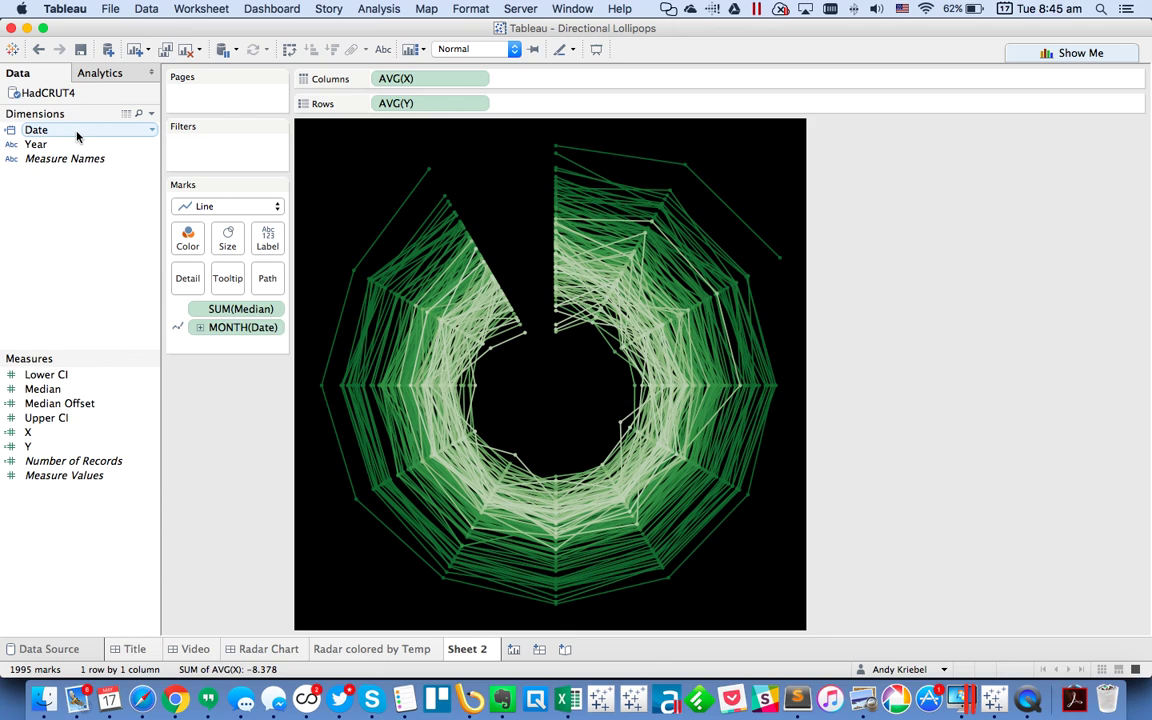
- Start a calculated field from Year named "Color Year" with the formula LEFT([Year],4)
{"action": "right_click", "coordinate": [70, 131]}
{"action": "key", "text": "Escape"}
{"action": "right_click", "coordinate": [33, 146]}
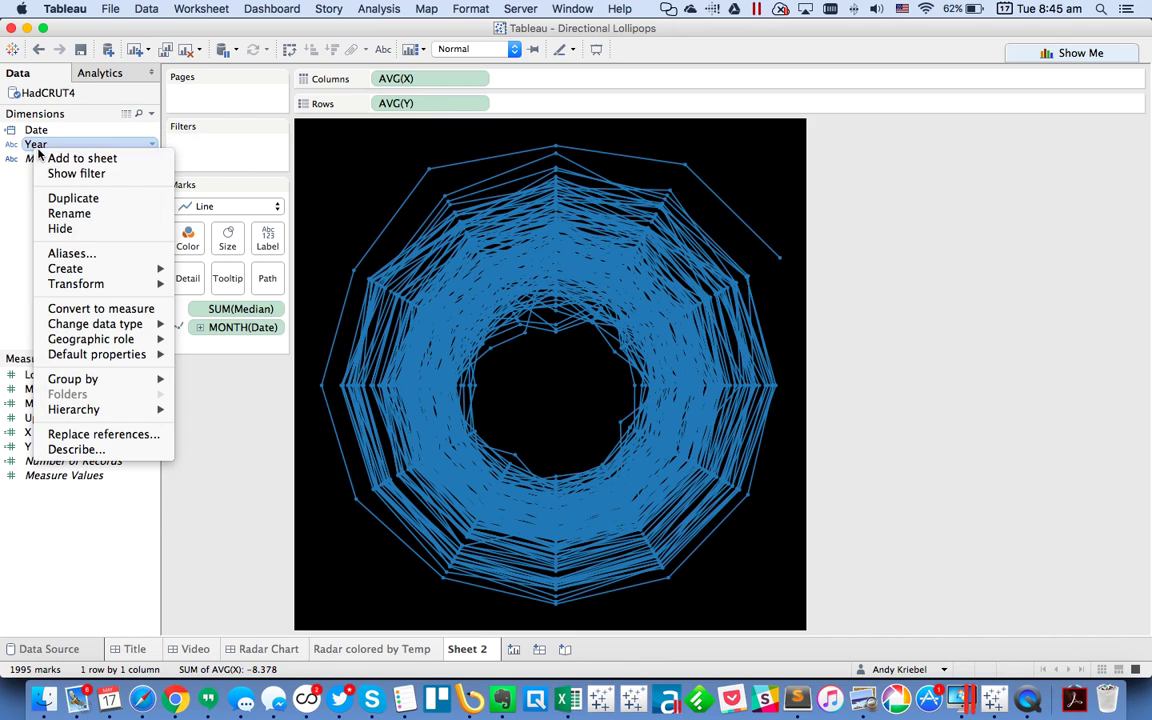
{"action": "mouse_move", "coordinate": [163, 270]}
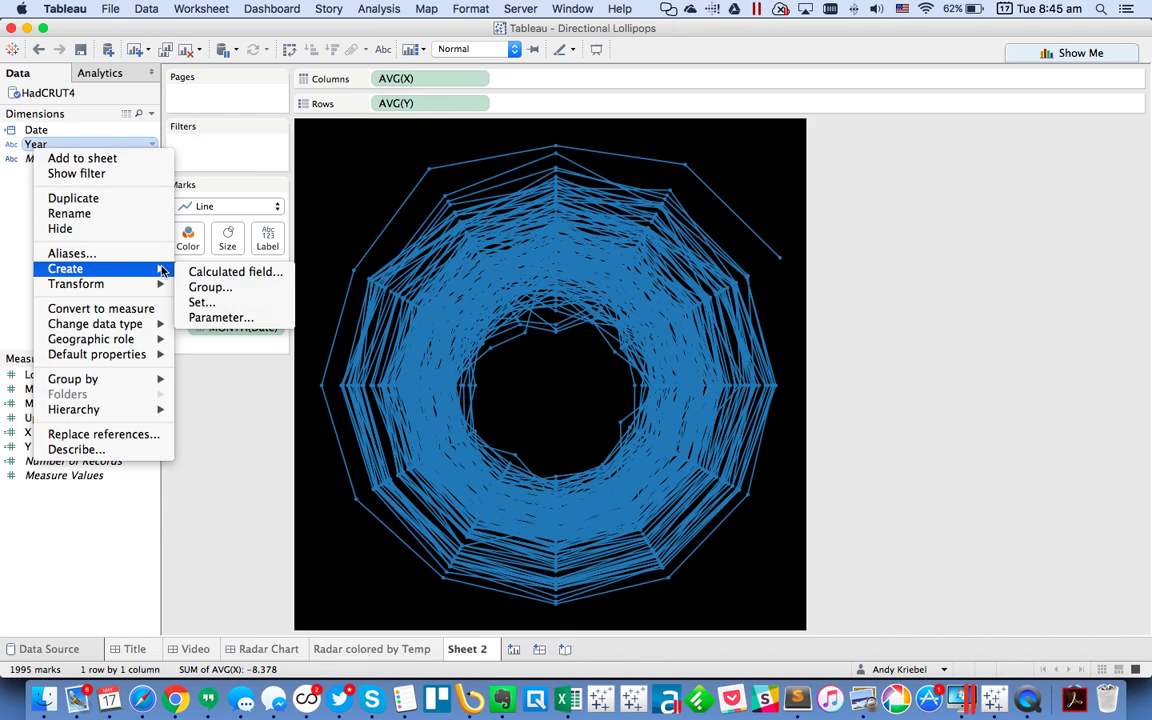
{"action": "left_click", "coordinate": [225, 271]}
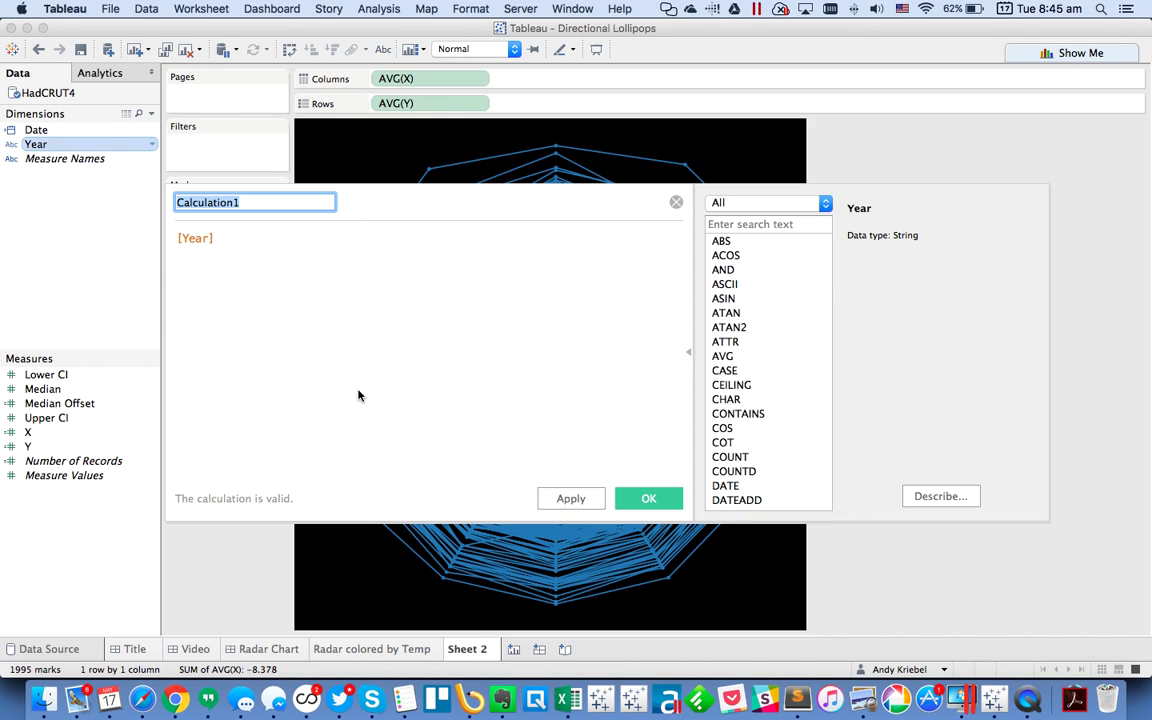
{"action": "type", "text": "Color Year"}
{"action": "key", "text": "Tab"}
{"action": "type", "text": "LEFT([Year]"}
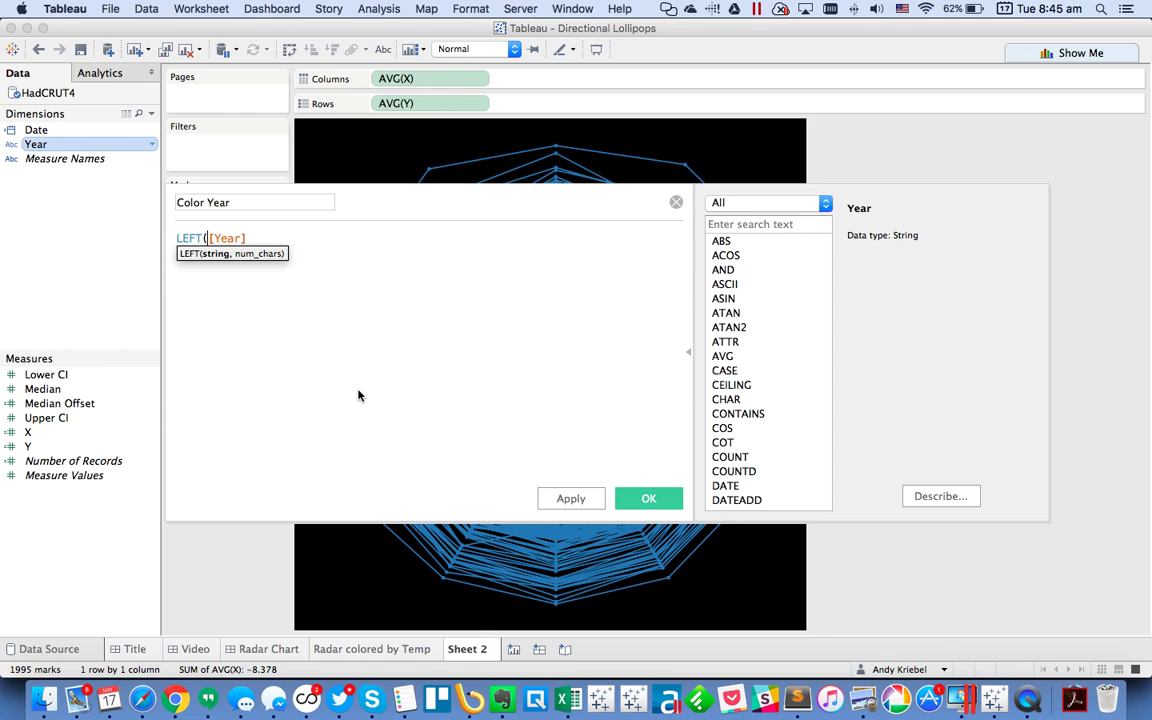
{"action": "type", "text": ",4)"}
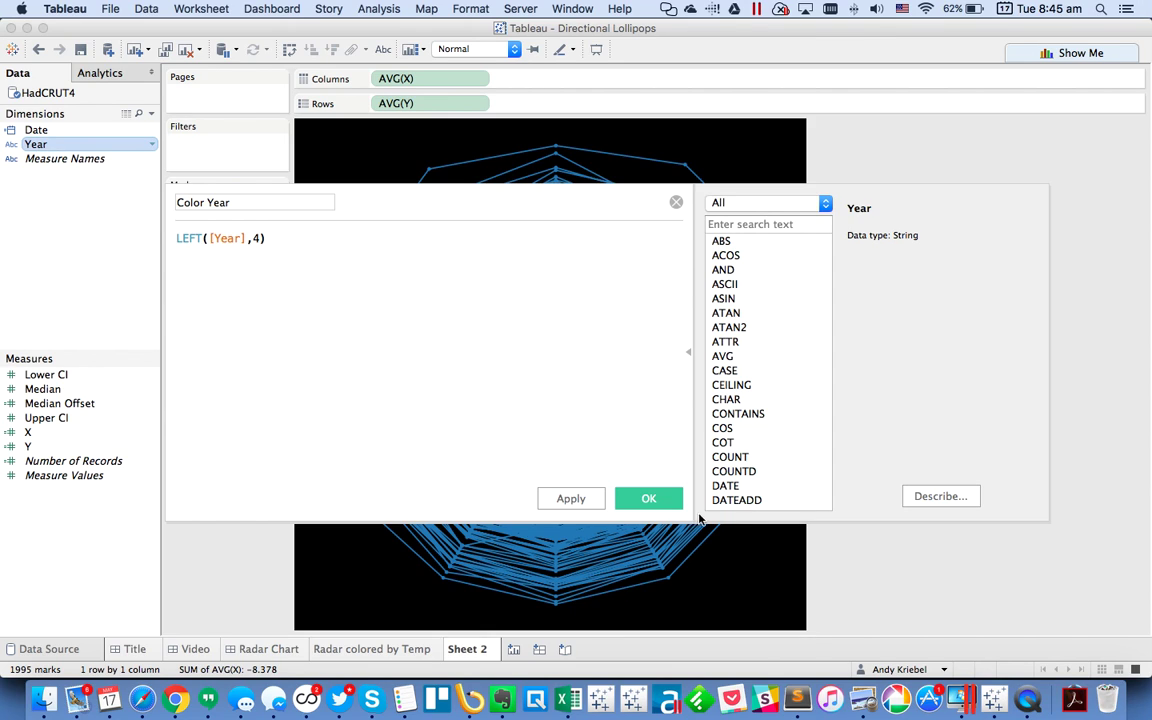
- Wrap the Color Year formula in INT to make INT(LEFT([Year],4)) and save the calculation
{"action": "key", "text": "Home"}
{"action": "type", "text": "INT"}
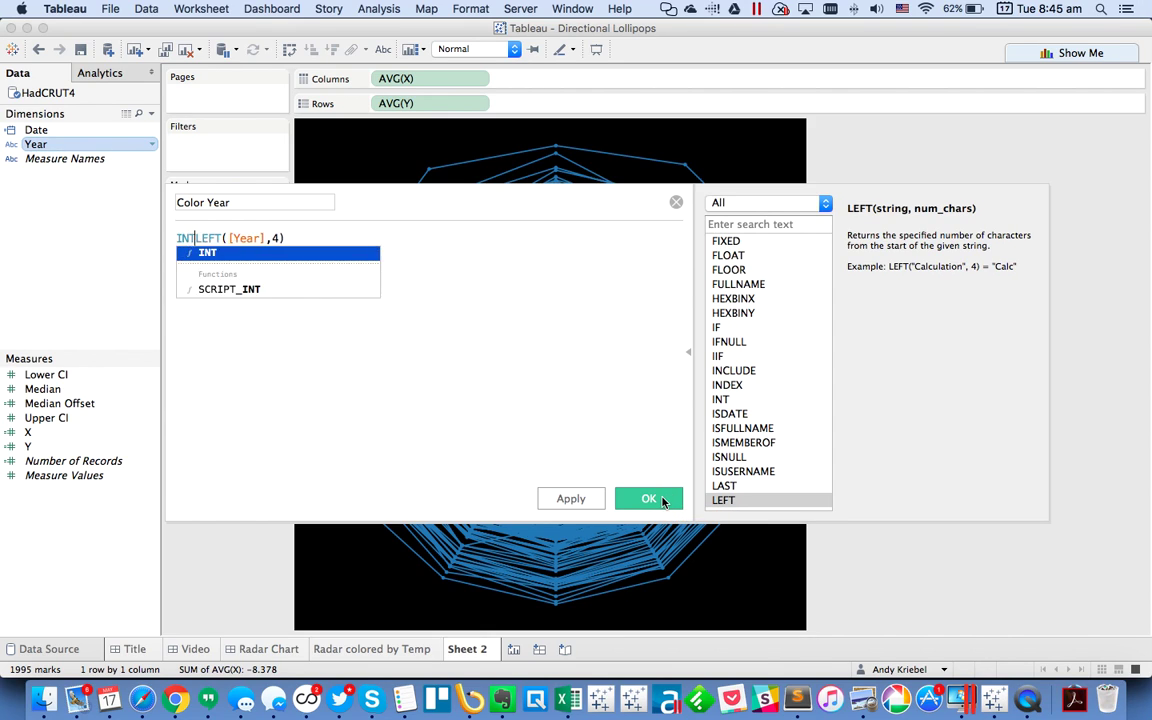
{"action": "type", "text": "("}
{"action": "key", "text": "End"}
{"action": "type", "text": ")"}
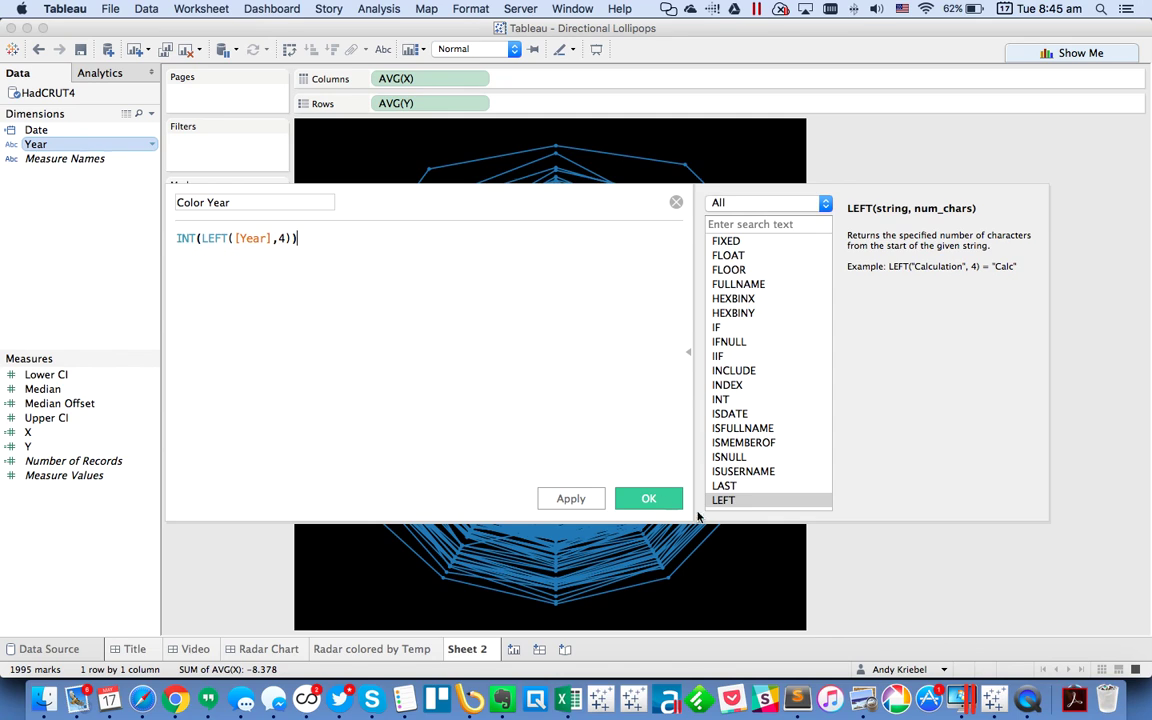
{"action": "left_click", "coordinate": [640, 498]}
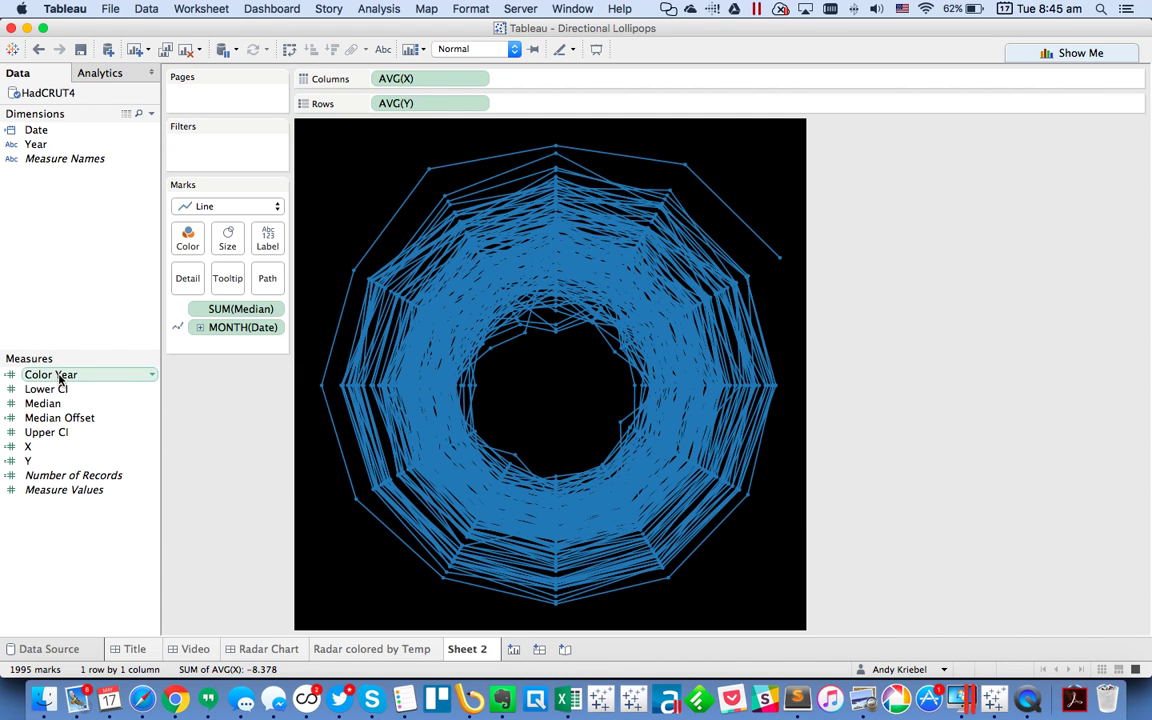
- Color the lines by Color Year and set its default format to Number (Custom) with 0 decimals and no thousands separators
{"action": "left_click_drag", "start_coordinate": [60, 376], "coordinate": [186, 238]}
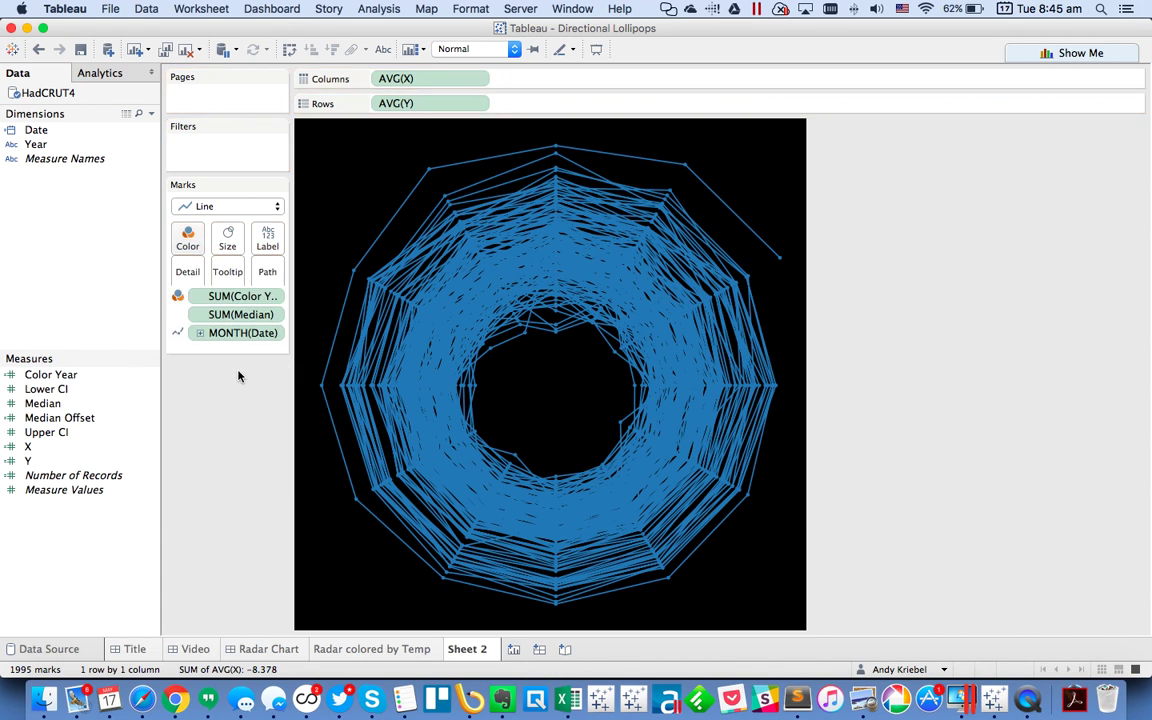
{"action": "right_click", "coordinate": [57, 375]}
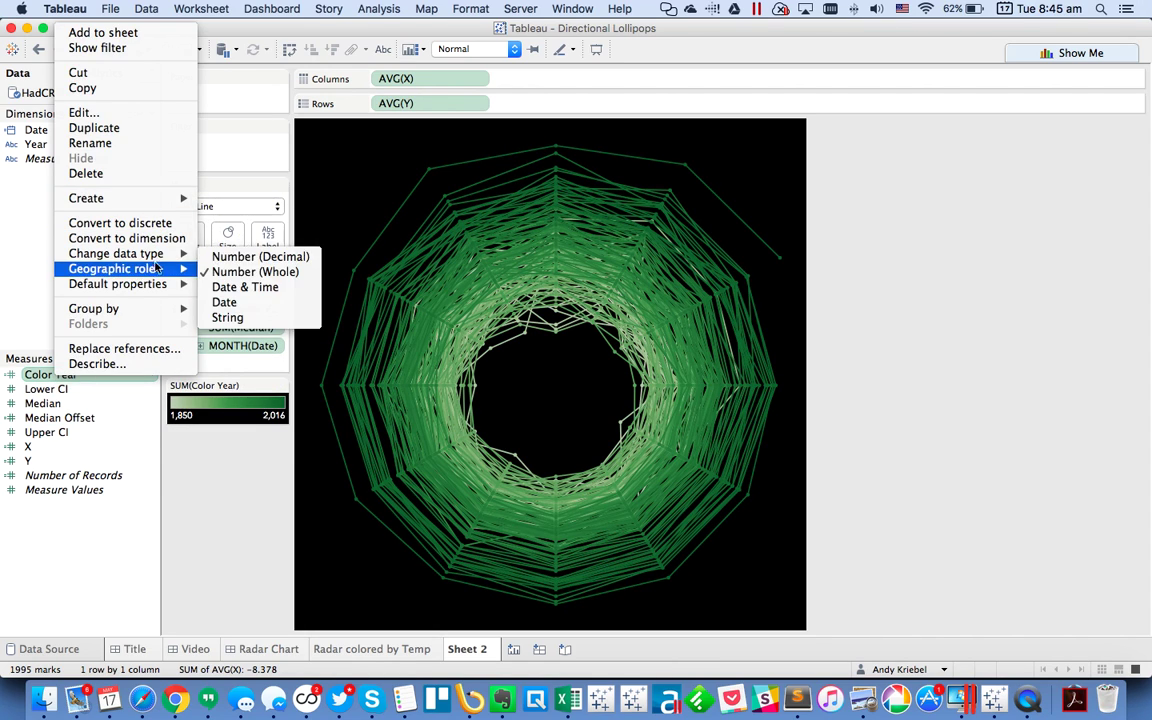
{"action": "mouse_move", "coordinate": [140, 284]}
{"action": "left_click", "coordinate": [258, 317]}
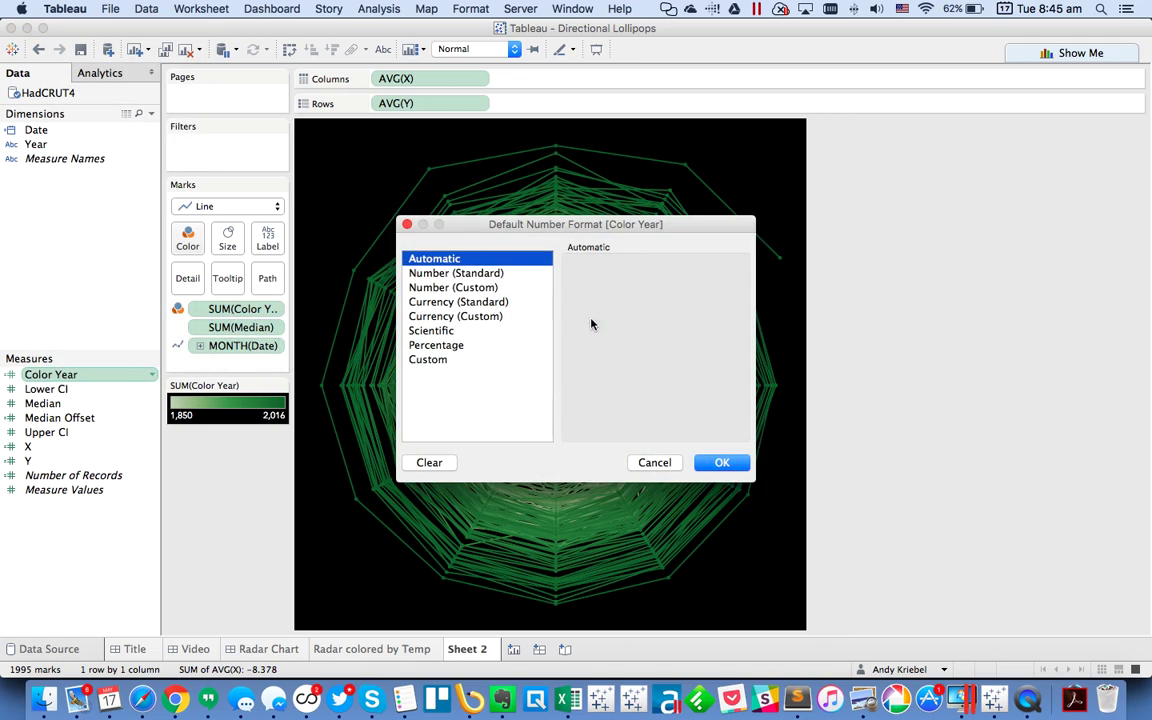
{"action": "left_click", "coordinate": [490, 288]}
{"action": "left_click", "coordinate": [616, 290]}
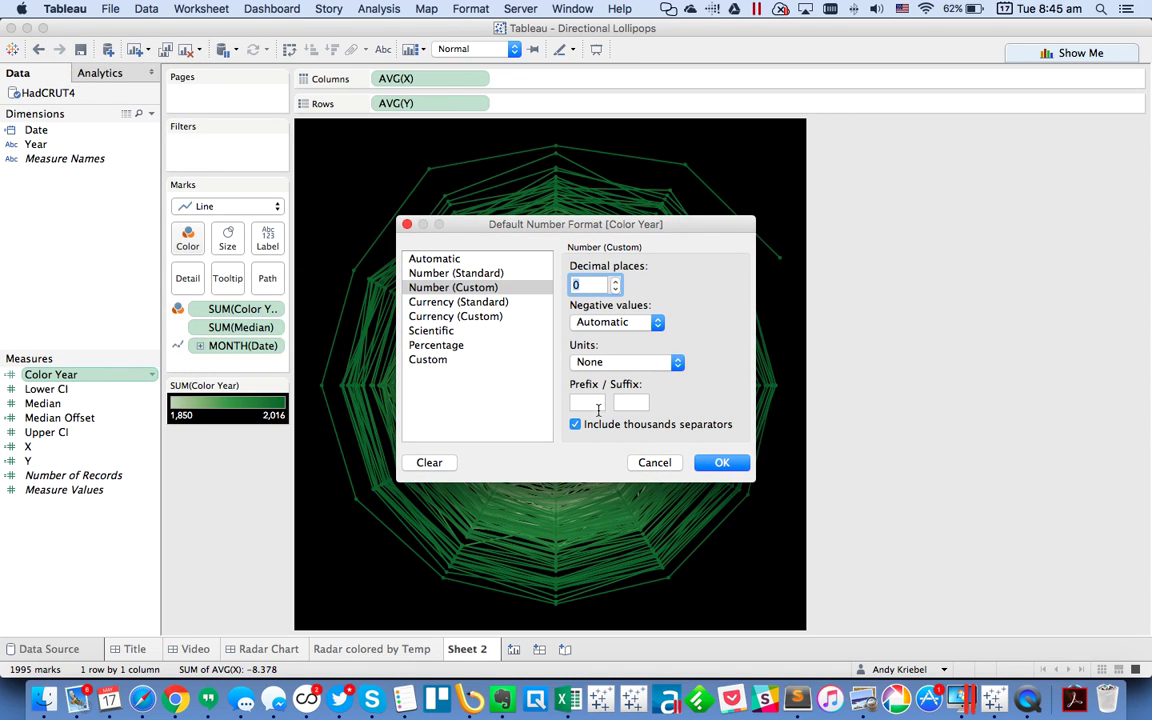
{"action": "left_click", "coordinate": [726, 463]}
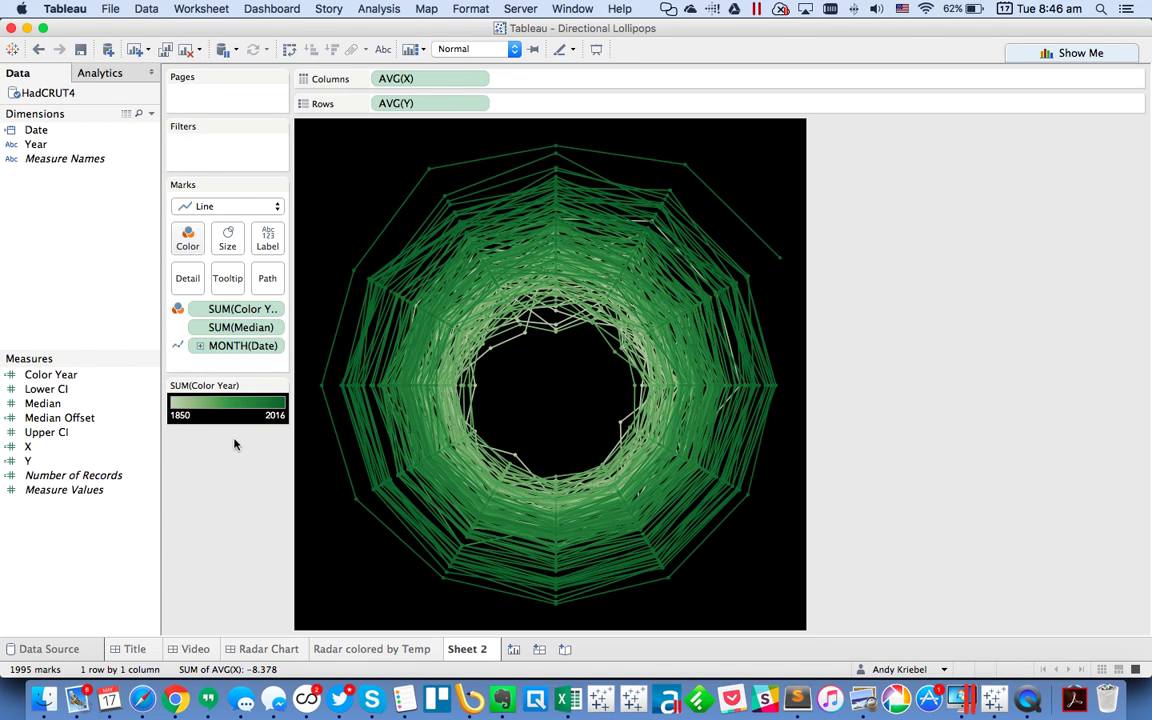
- Apply the Purple-Yellow Diverging palette to the Color Year legend
{"action": "double_click", "coordinate": [228, 415]}
{"action": "left_click", "coordinate": [476, 264]}
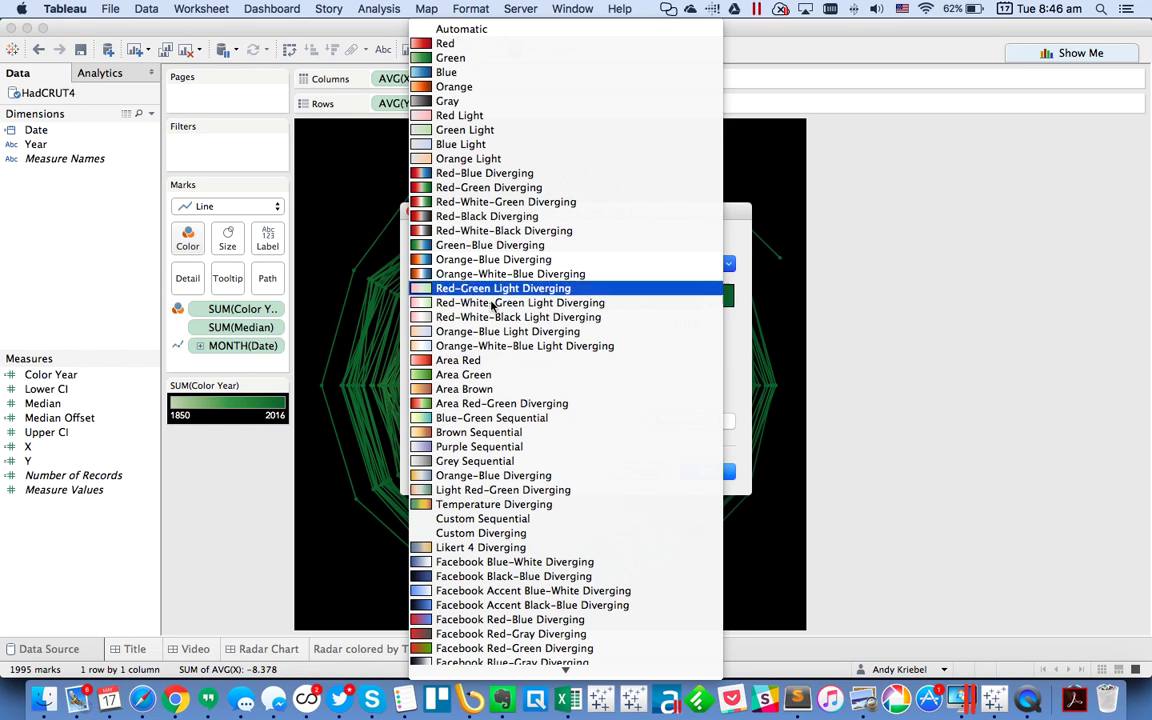
{"action": "left_click", "coordinate": [520, 656]}
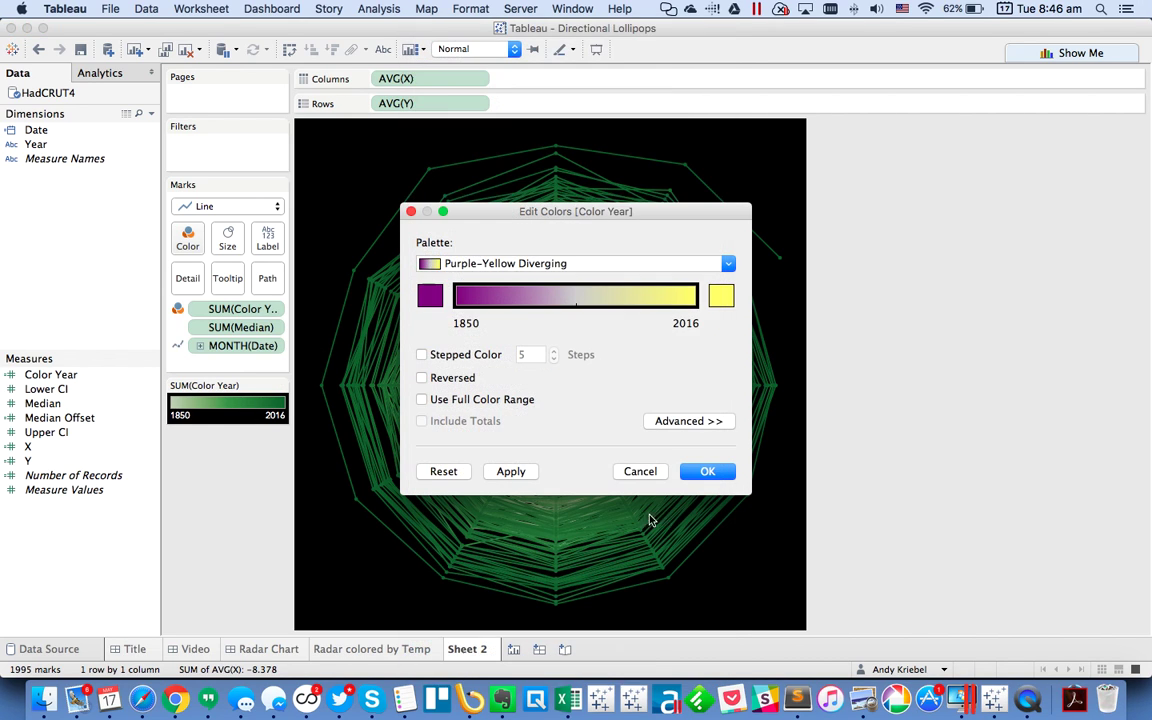
{"action": "left_click", "coordinate": [702, 473]}
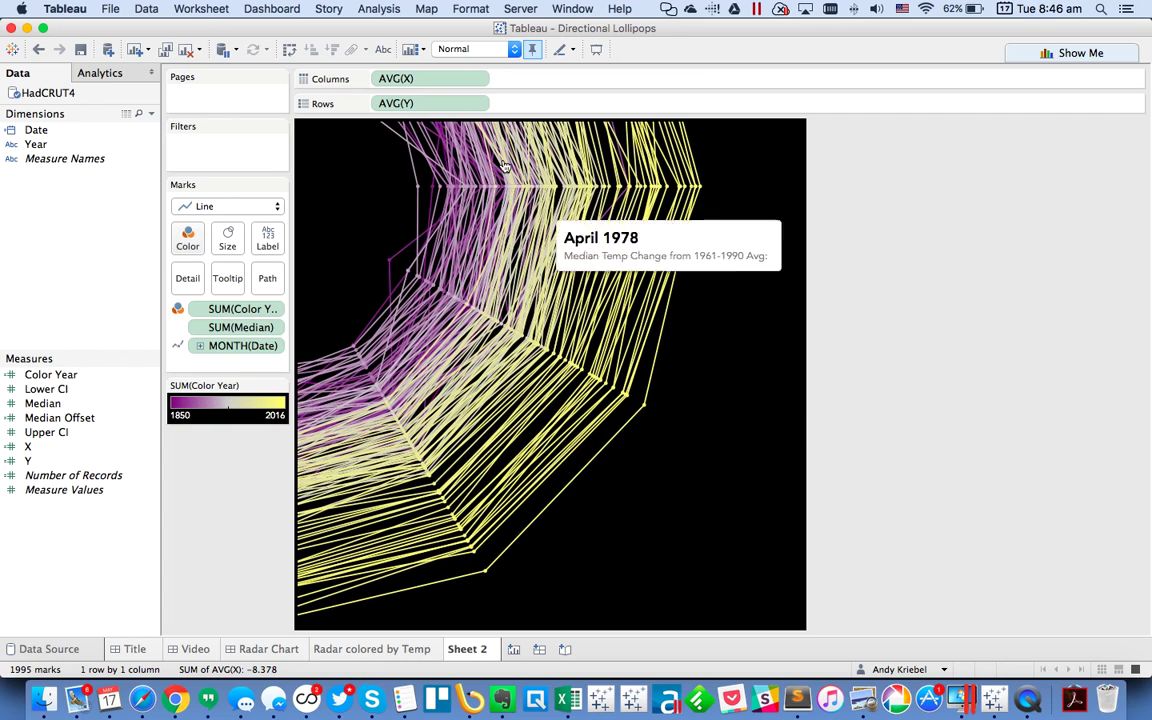
{"action": "left_click", "coordinate": [532, 48]}
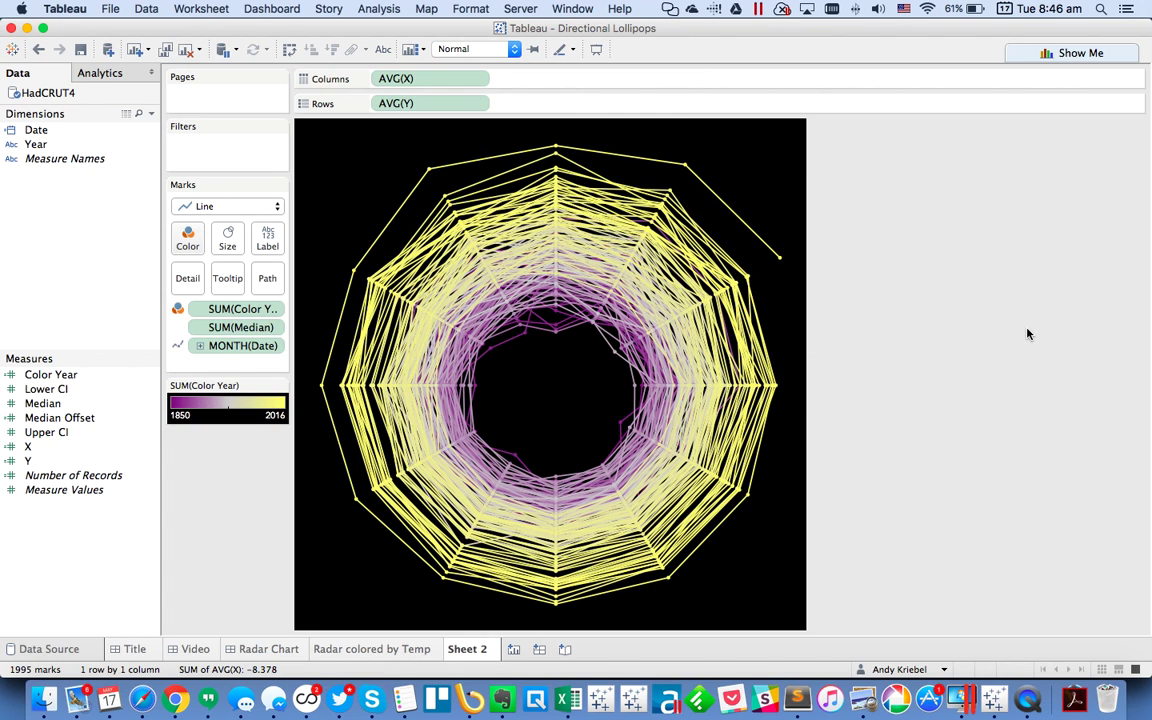
- Switch to Chrome to review how the reference temperature spiral animates by year, and return to Tableau
{"action": "key", "text": "super+Tab"}
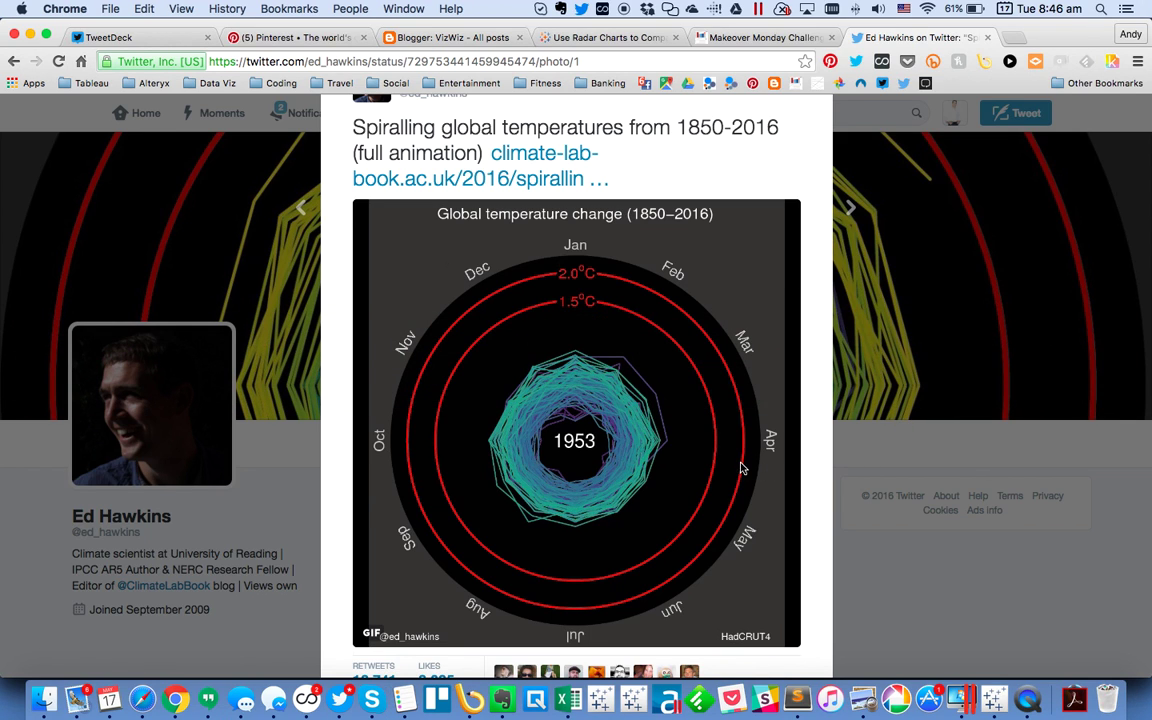
{"action": "key", "text": "super+Tab"}
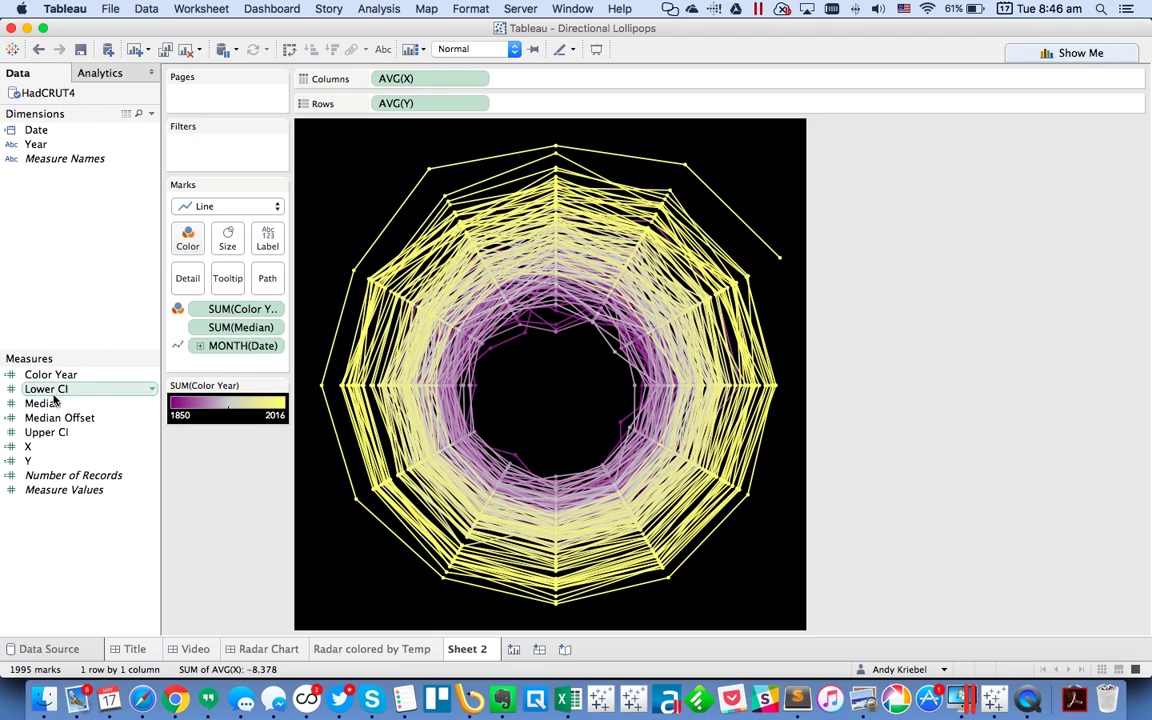
- Convert Color Year to a dimension and add it to Pages
{"action": "left_click_drag", "start_coordinate": [55, 375], "coordinate": [45, 184]}
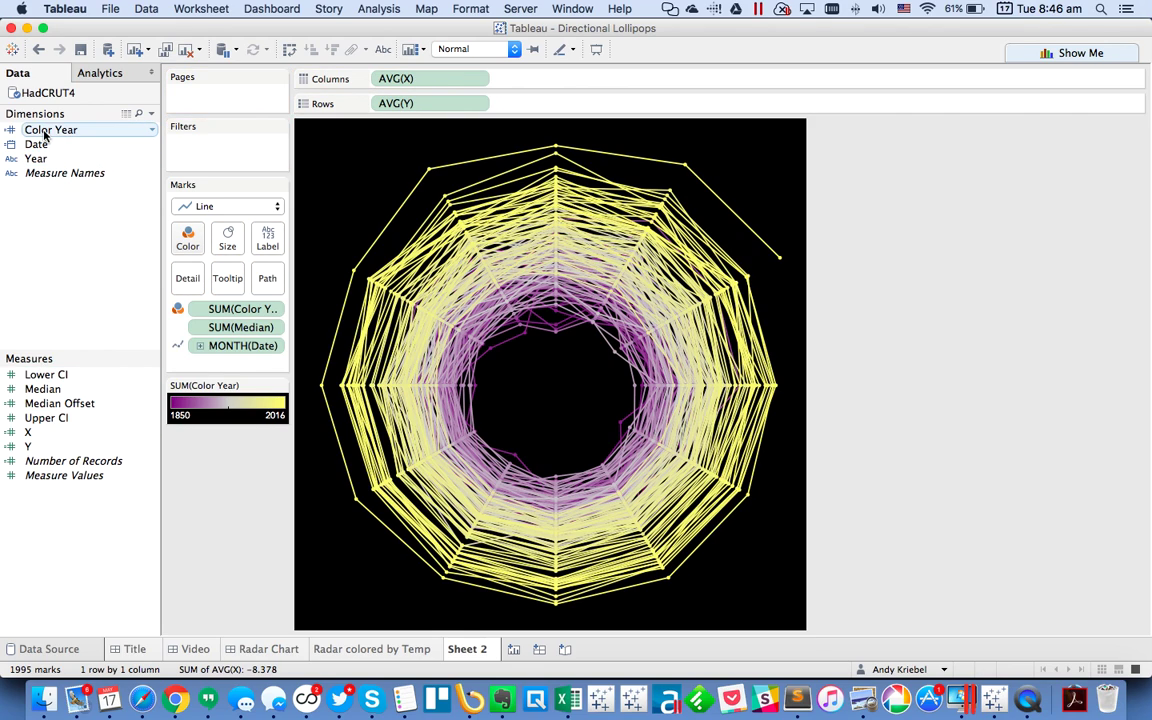
{"action": "left_click_drag", "start_coordinate": [46, 130], "coordinate": [200, 95]}
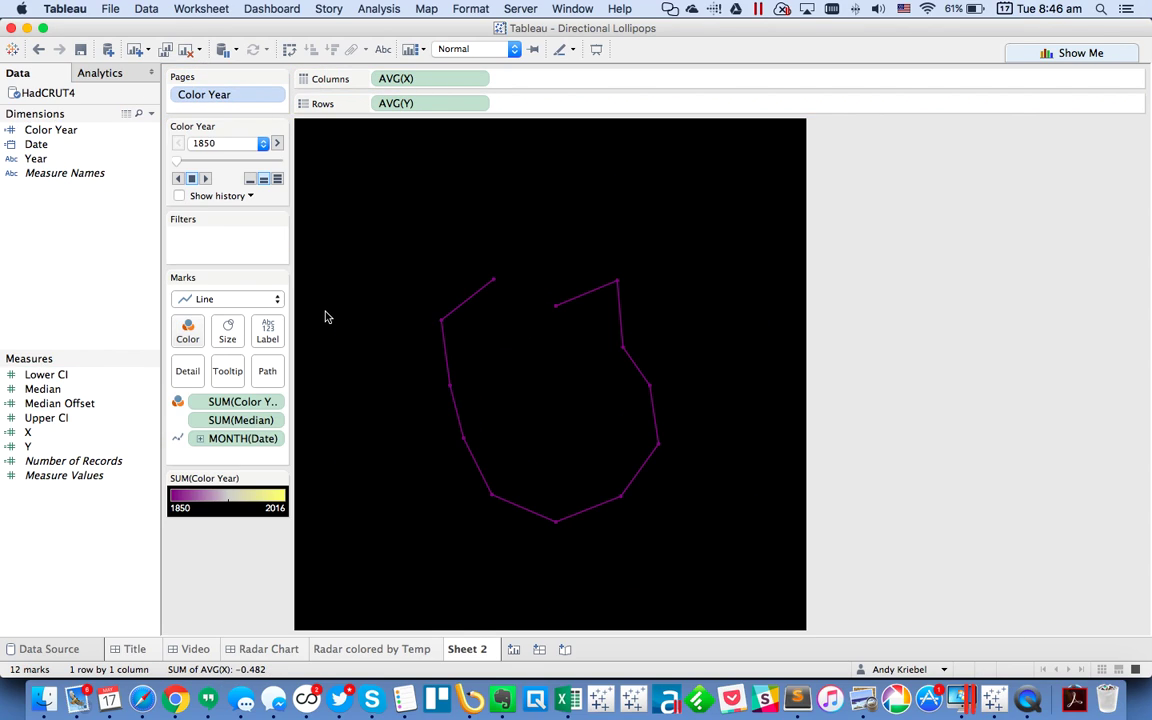
- Turn on page history for all marks and change the mark type to Circle
{"action": "left_click", "coordinate": [179, 196]}
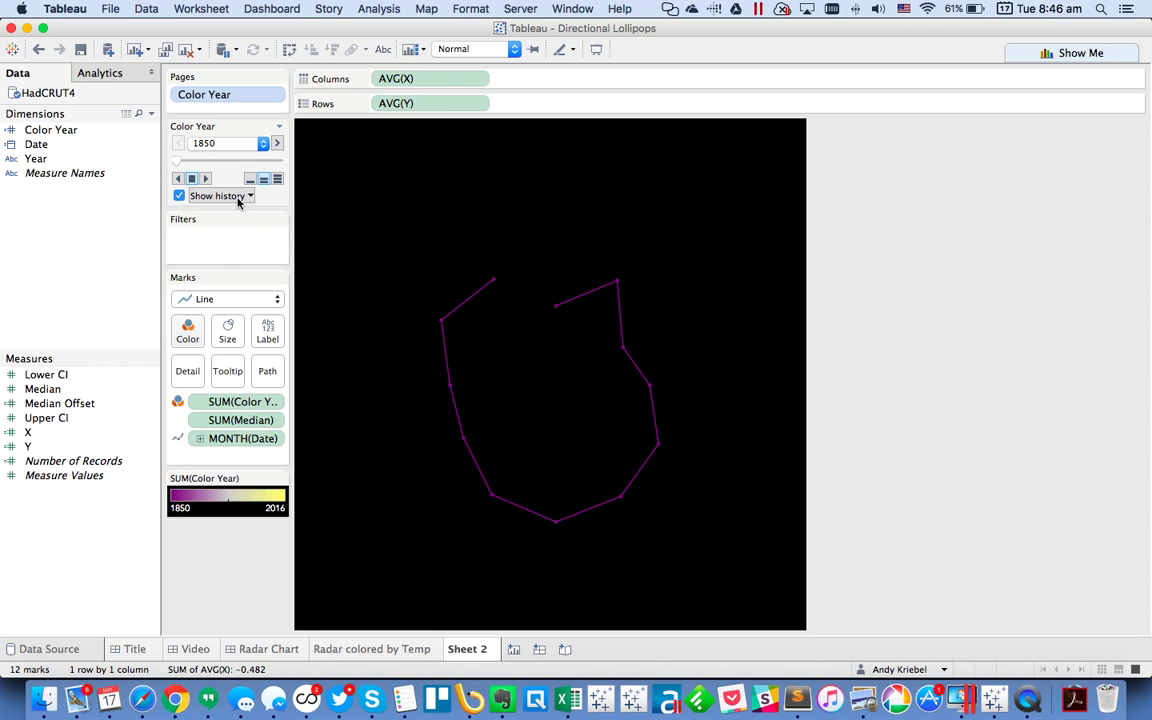
{"action": "left_click", "coordinate": [249, 196]}
{"action": "left_click", "coordinate": [318, 252]}
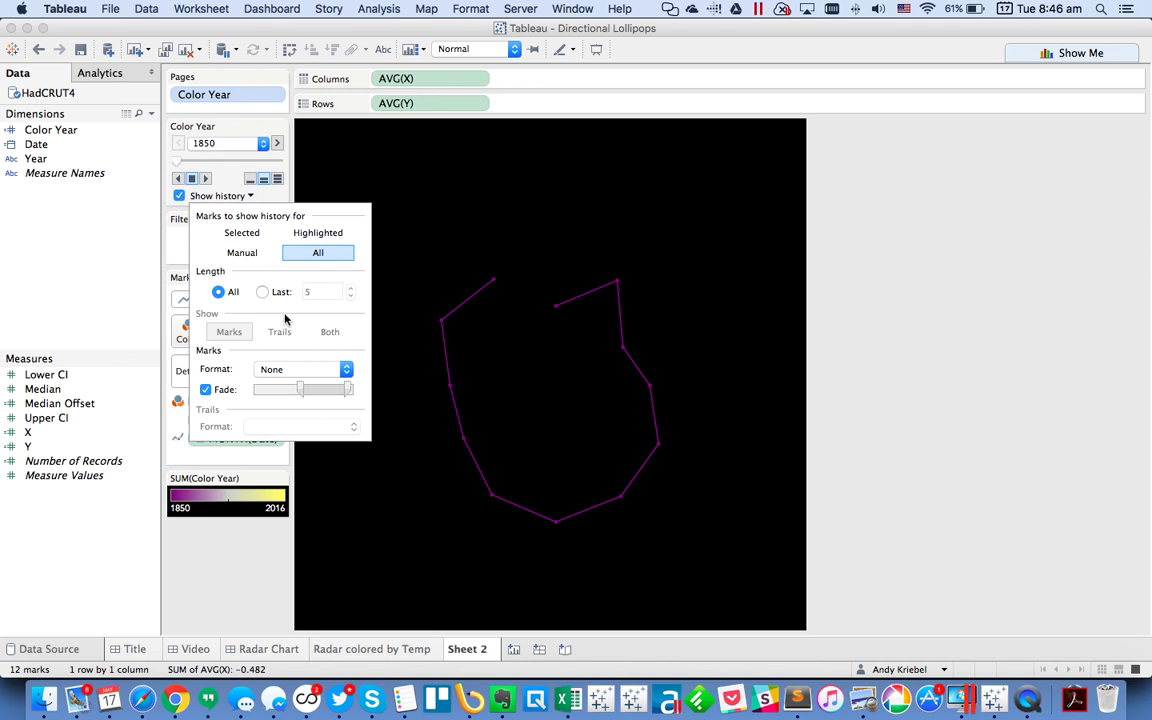
{"action": "left_click", "coordinate": [125, 292]}
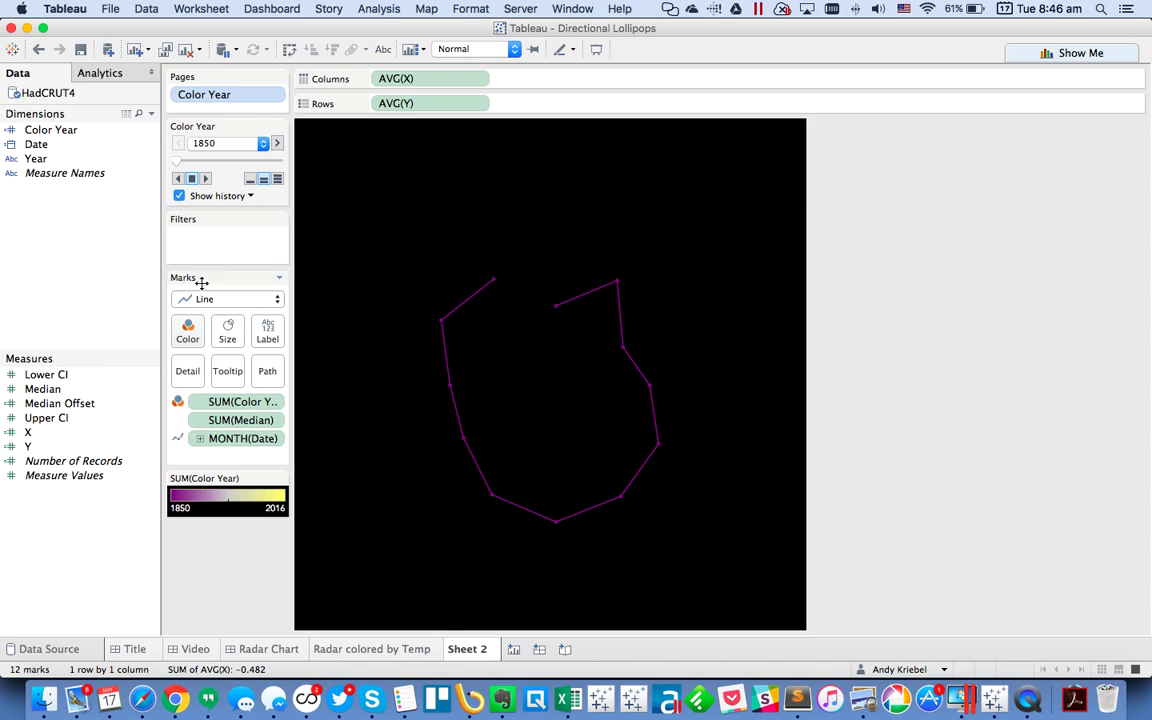
{"action": "left_click", "coordinate": [212, 299]}
{"action": "left_click", "coordinate": [199, 353]}
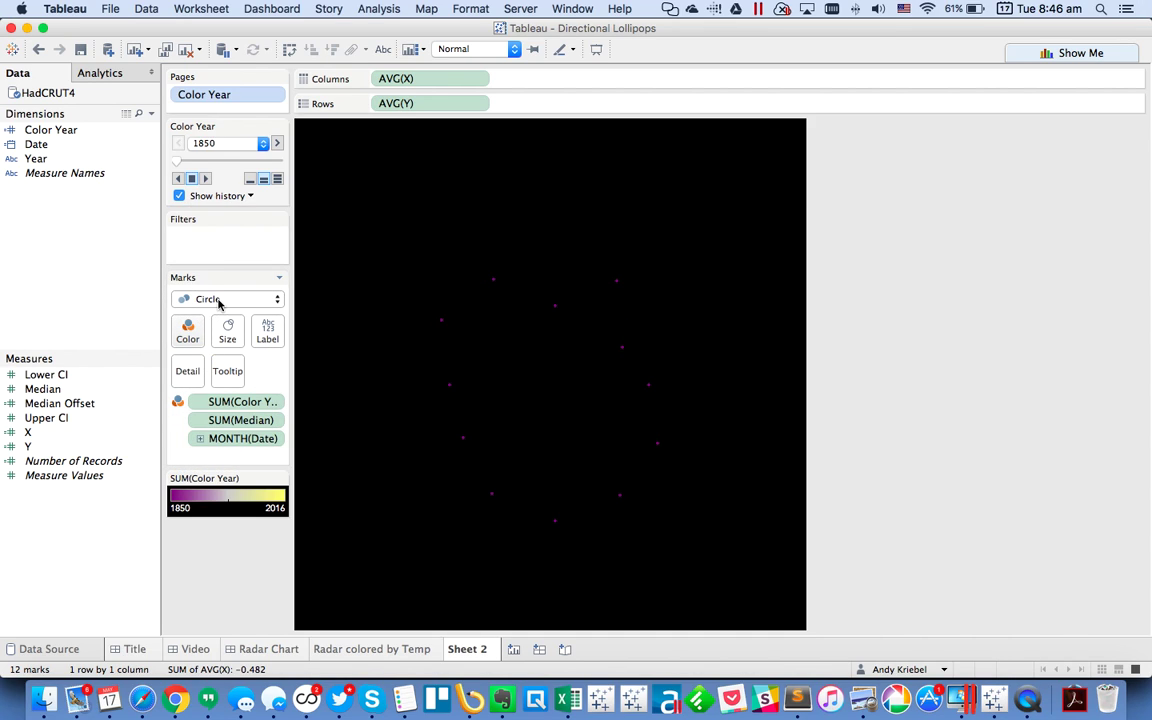
- Set the page history to show both marks and trails without fading, and play the Color Year animation at the fastest speed
{"action": "left_click", "coordinate": [240, 196]}
{"action": "left_click", "coordinate": [287, 333]}
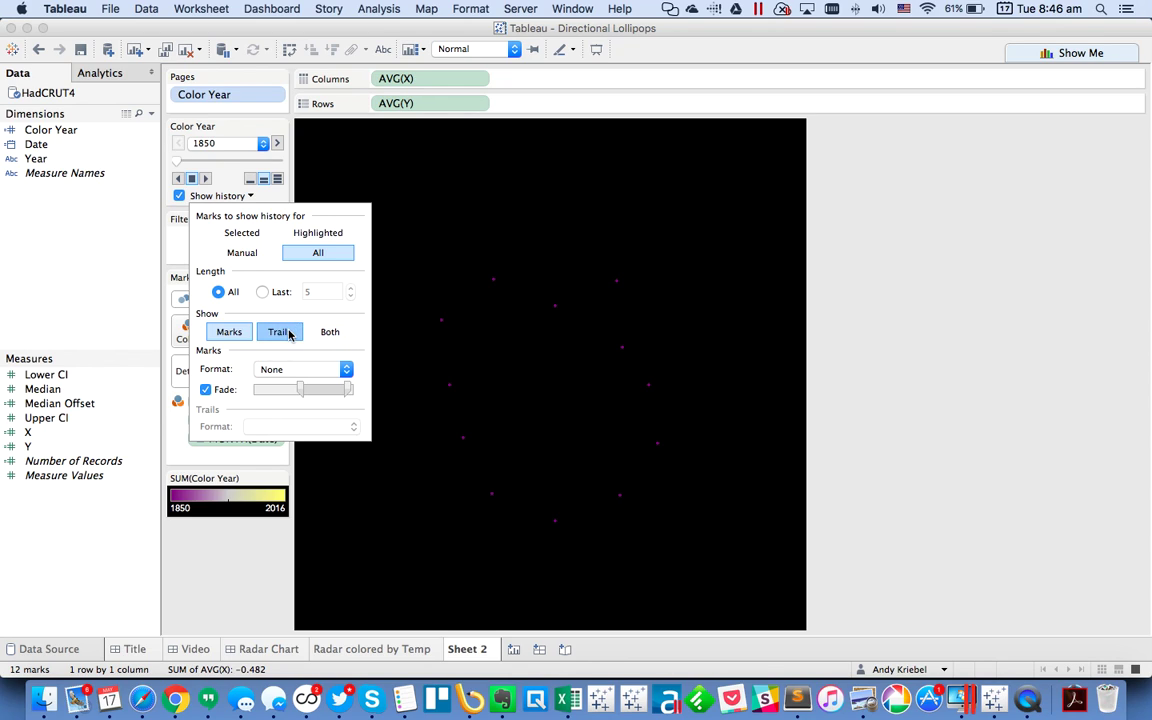
{"action": "left_click", "coordinate": [336, 333]}
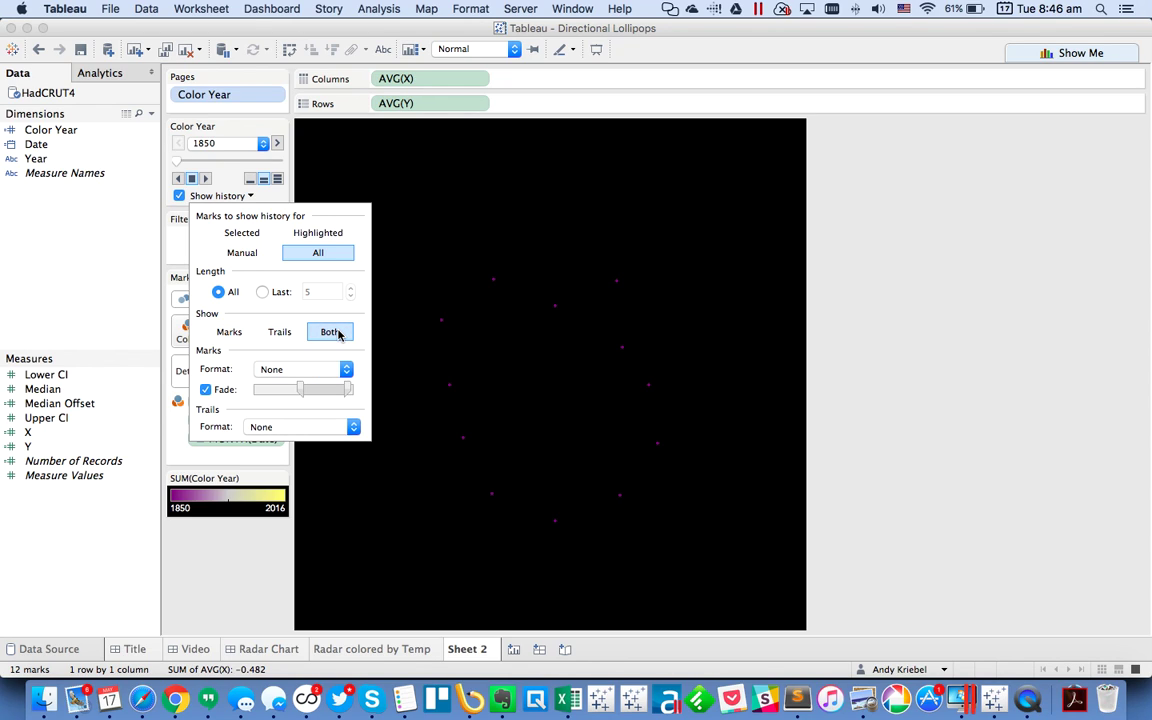
{"action": "left_click", "coordinate": [207, 390]}
{"action": "left_click", "coordinate": [102, 281]}
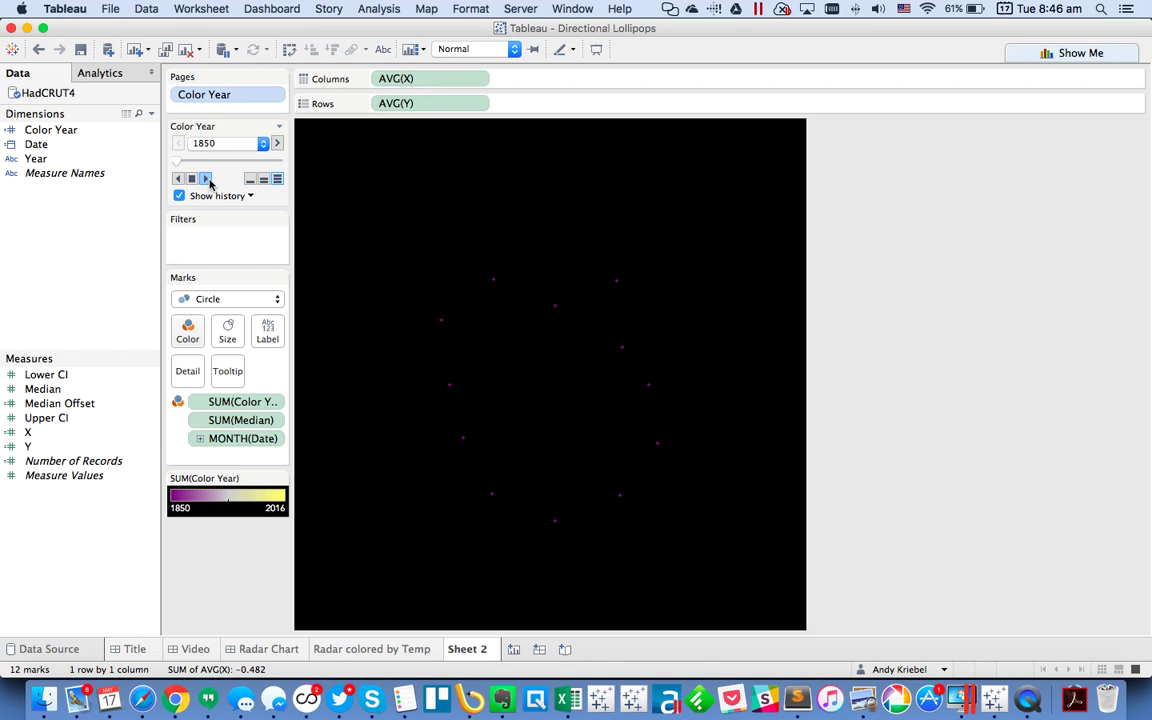
{"action": "left_click", "coordinate": [207, 179]}
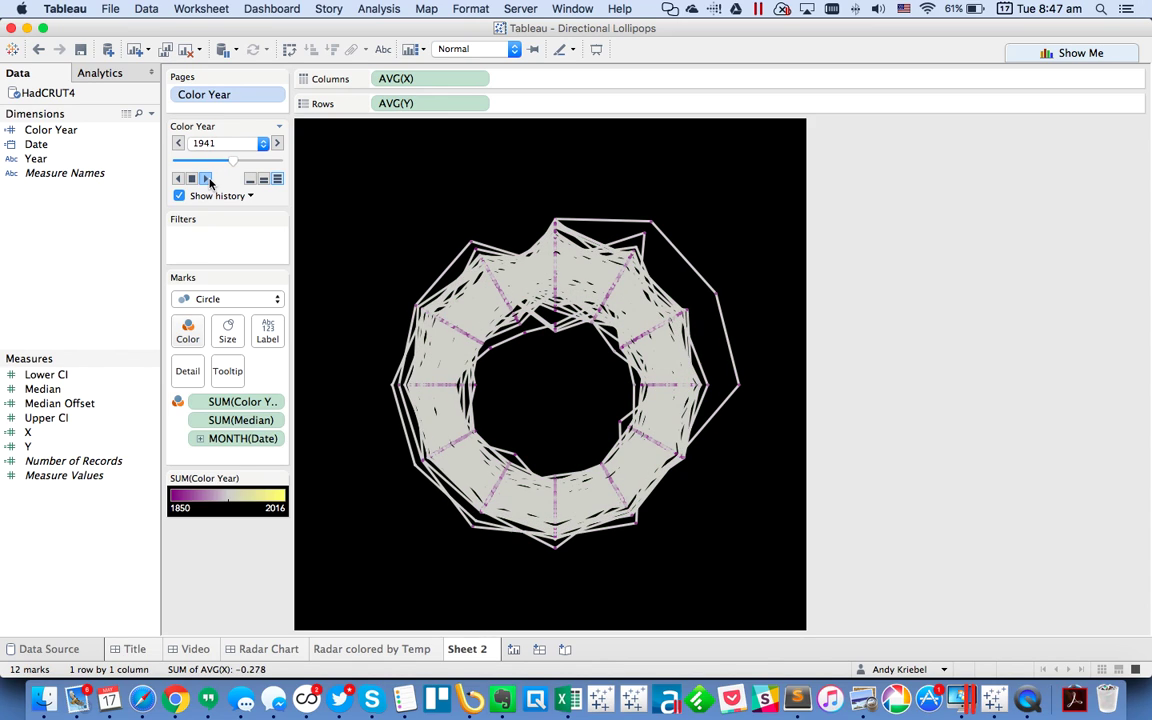
{"action": "left_click", "coordinate": [187, 178]}
- Remove Color Year from Pages and restore the Line mark type with MONTH(Date) as the path
{"action": "left_click", "coordinate": [204, 96]}
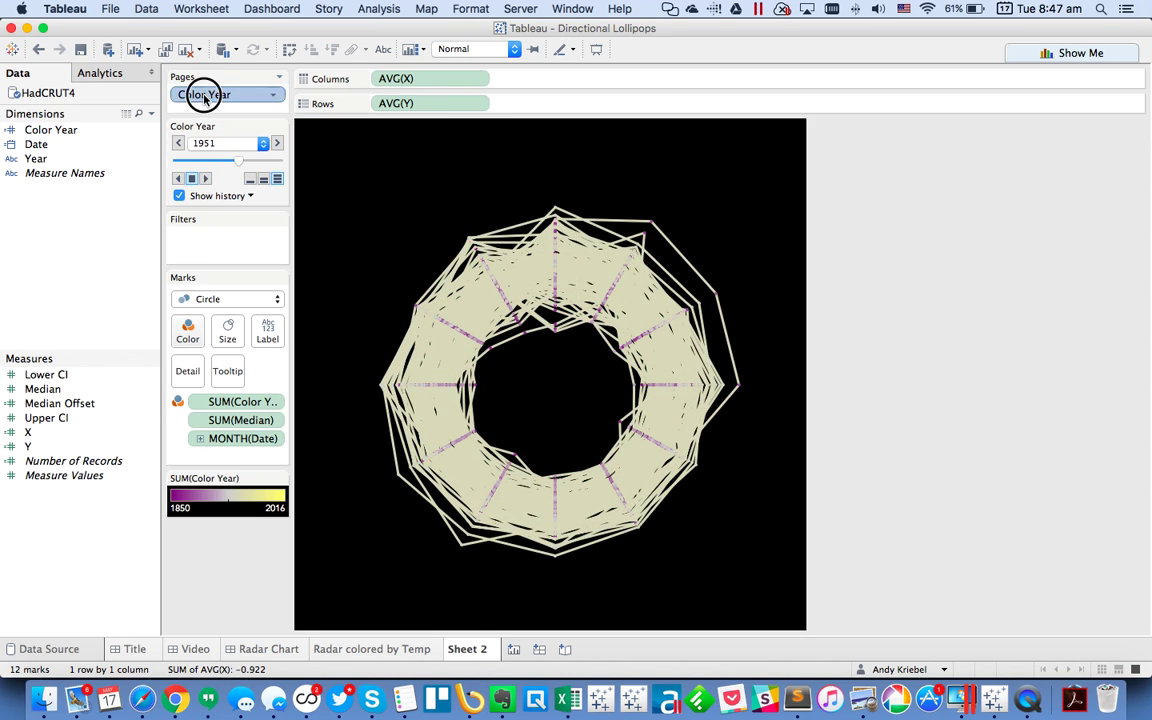
{"action": "left_click_drag", "start_coordinate": [204, 96], "coordinate": [95, 262]}
{"action": "left_click", "coordinate": [204, 205]}
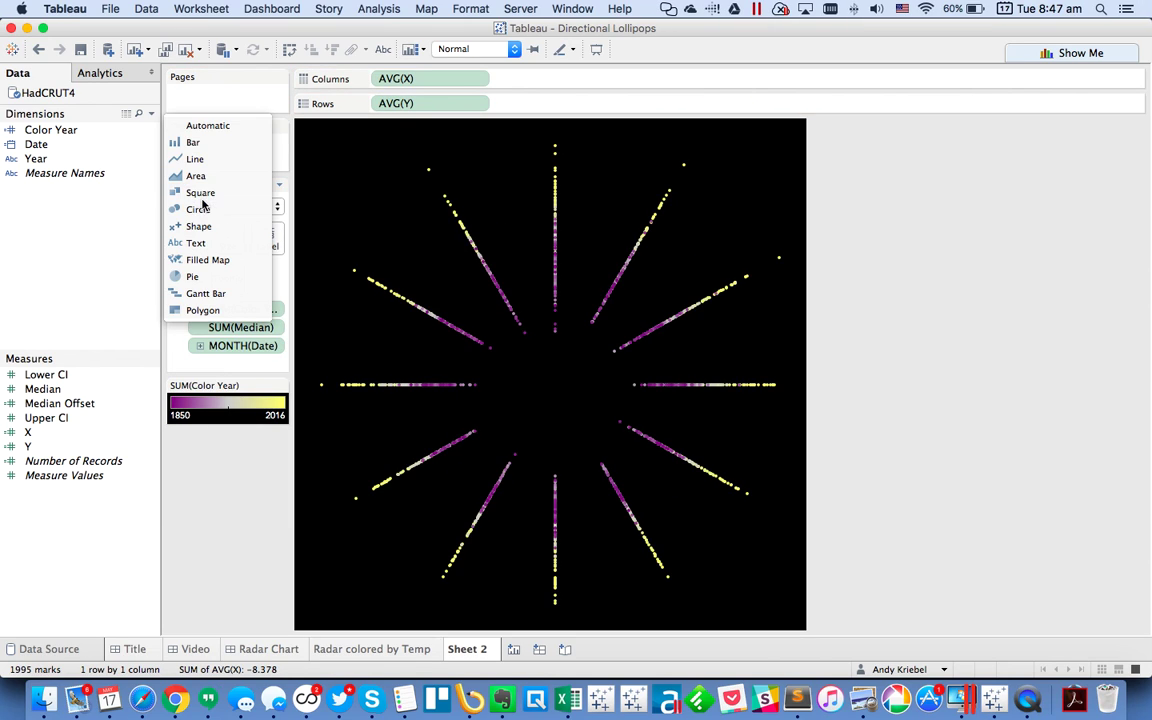
{"action": "left_click", "coordinate": [206, 159]}
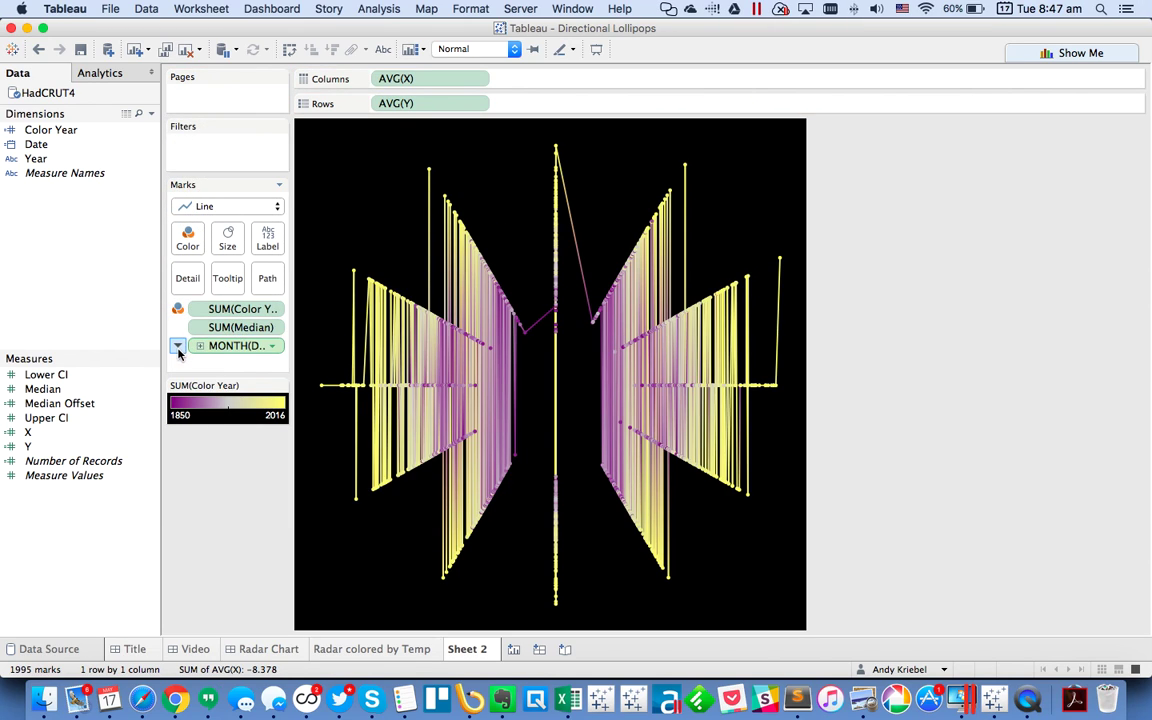
{"action": "left_click", "coordinate": [177, 346]}
{"action": "left_click", "coordinate": [215, 411]}
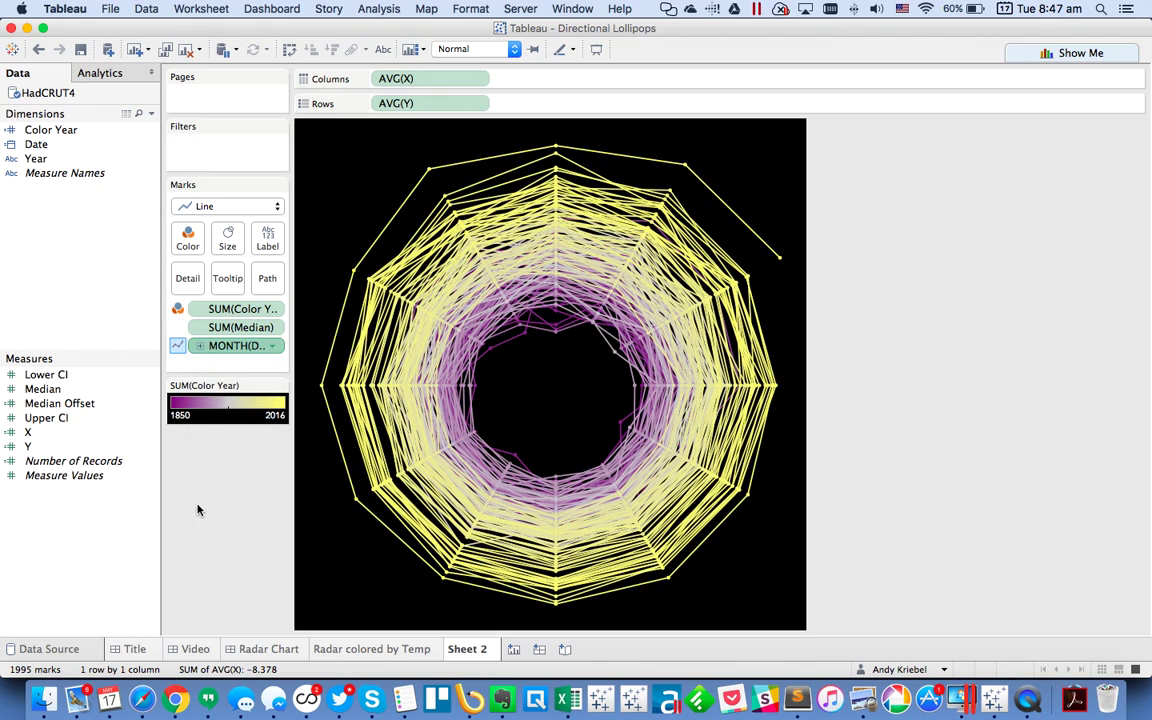
- Rename Sheet 2 as Radar Chart by Year
{"action": "double_click", "coordinate": [466, 648]}
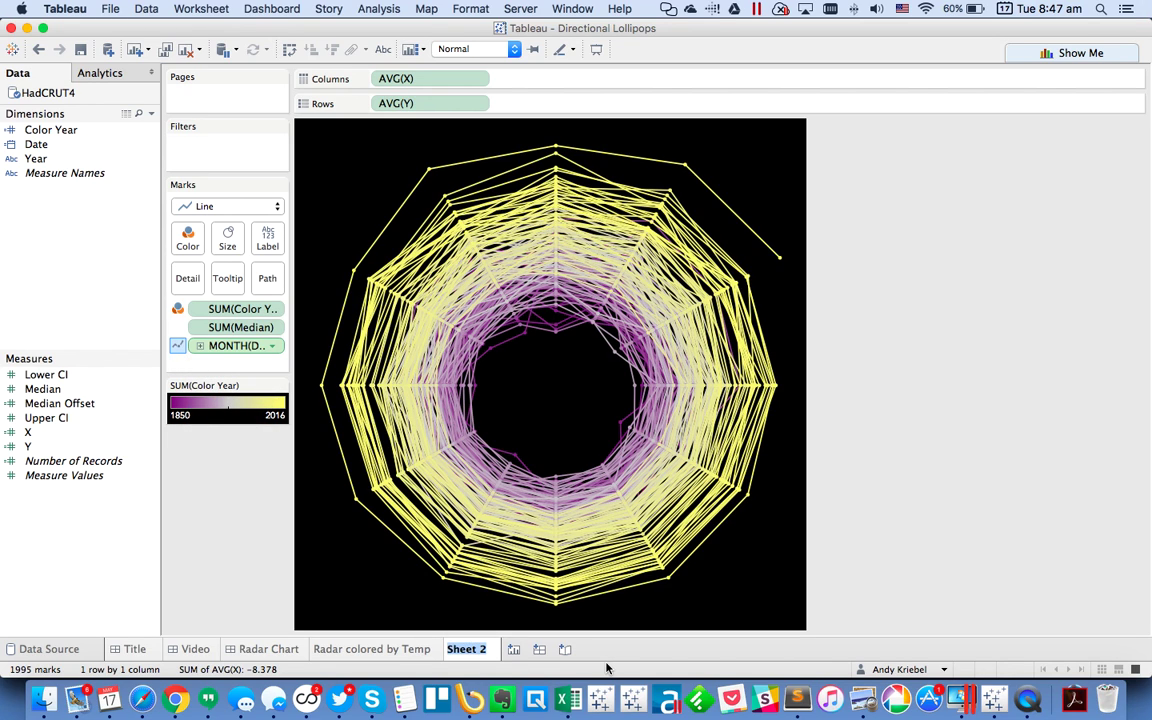
{"action": "type", "text": "Radar Chart by Ye"}
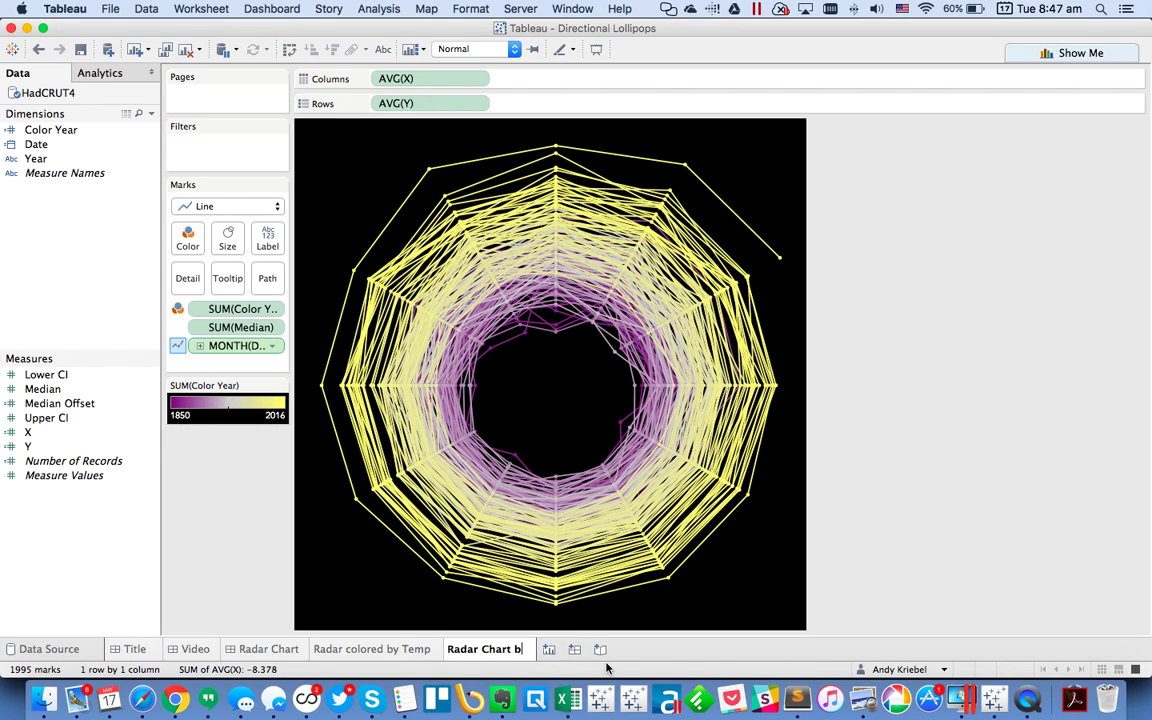
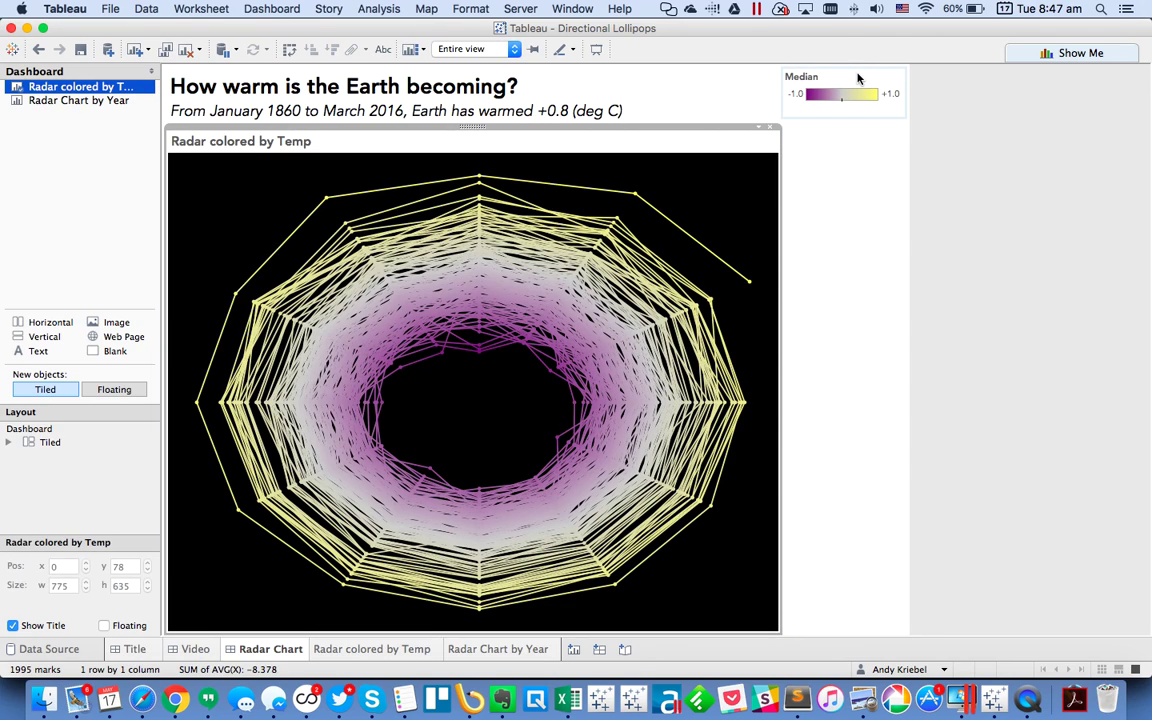
- Hide the Radar colored by Temp title and remove the Median legend from the Radar Chart dashboard
{"action": "right_click", "coordinate": [318, 142]}
{"action": "left_click", "coordinate": [340, 180]}
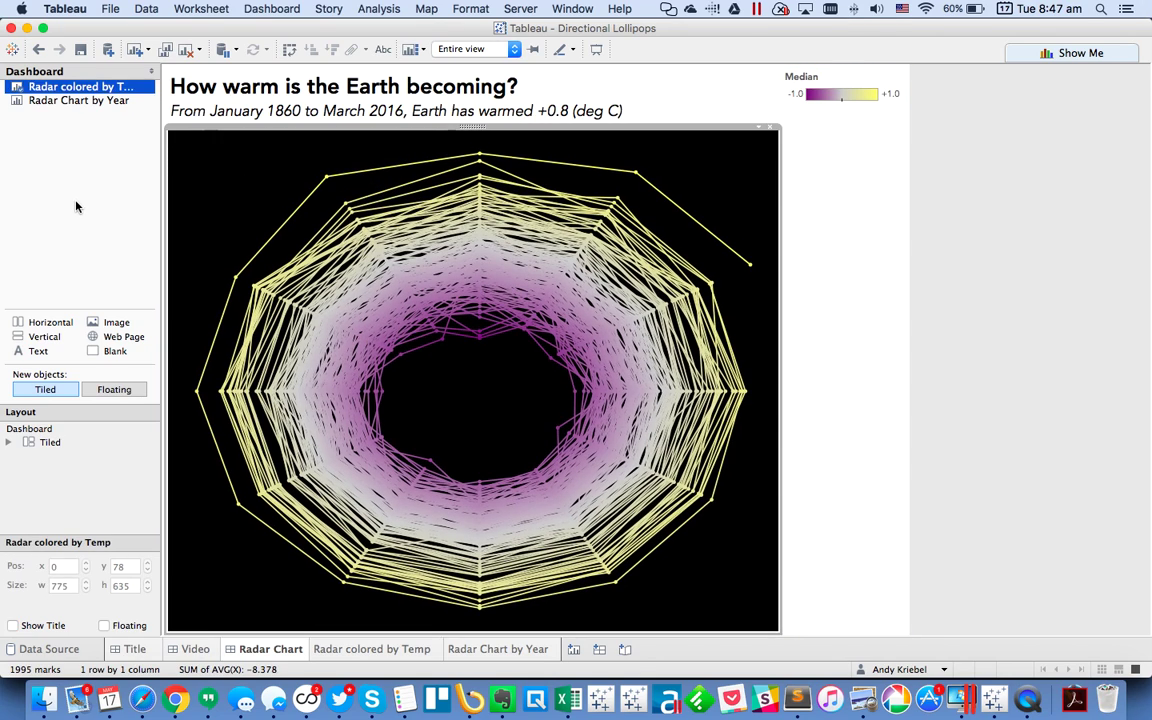
{"action": "left_click", "coordinate": [76, 206]}
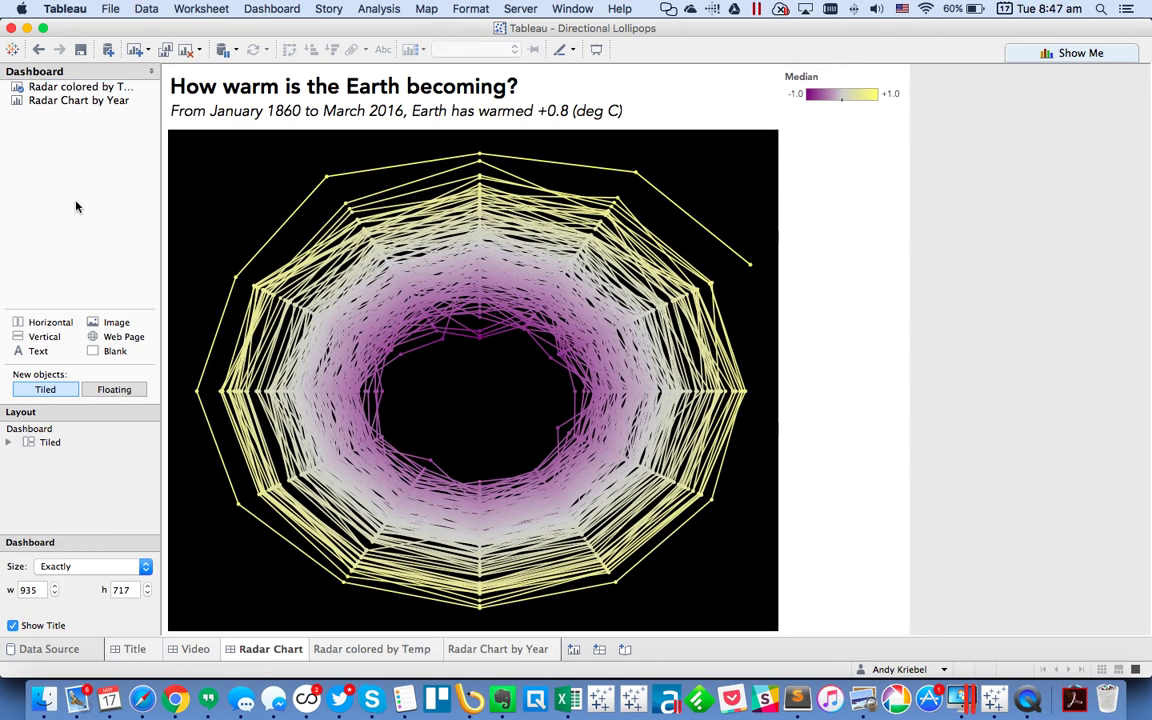
{"action": "left_click", "coordinate": [849, 96]}
{"action": "left_click", "coordinate": [896, 77]}
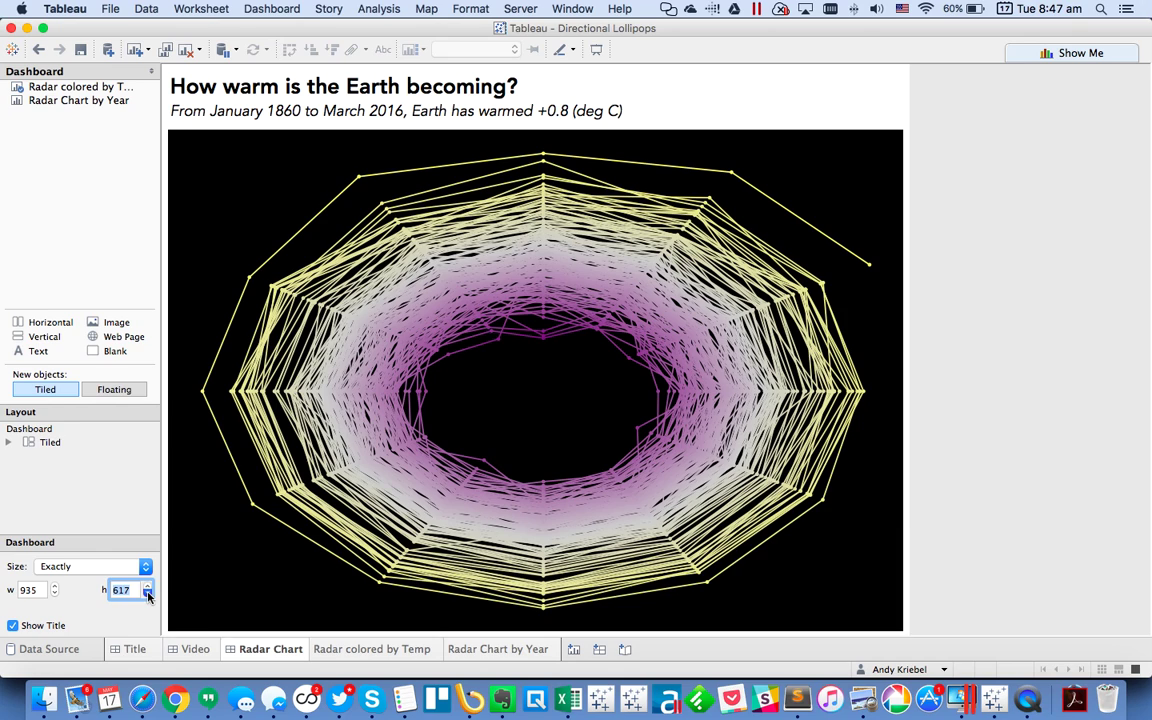
- Resize the Radar Chart dashboard to exactly 635 wide by 717 high
{"action": "left_click", "coordinate": [148, 594]}
{"action": "left_click", "coordinate": [148, 594]}
{"action": "left_click", "coordinate": [148, 587]}
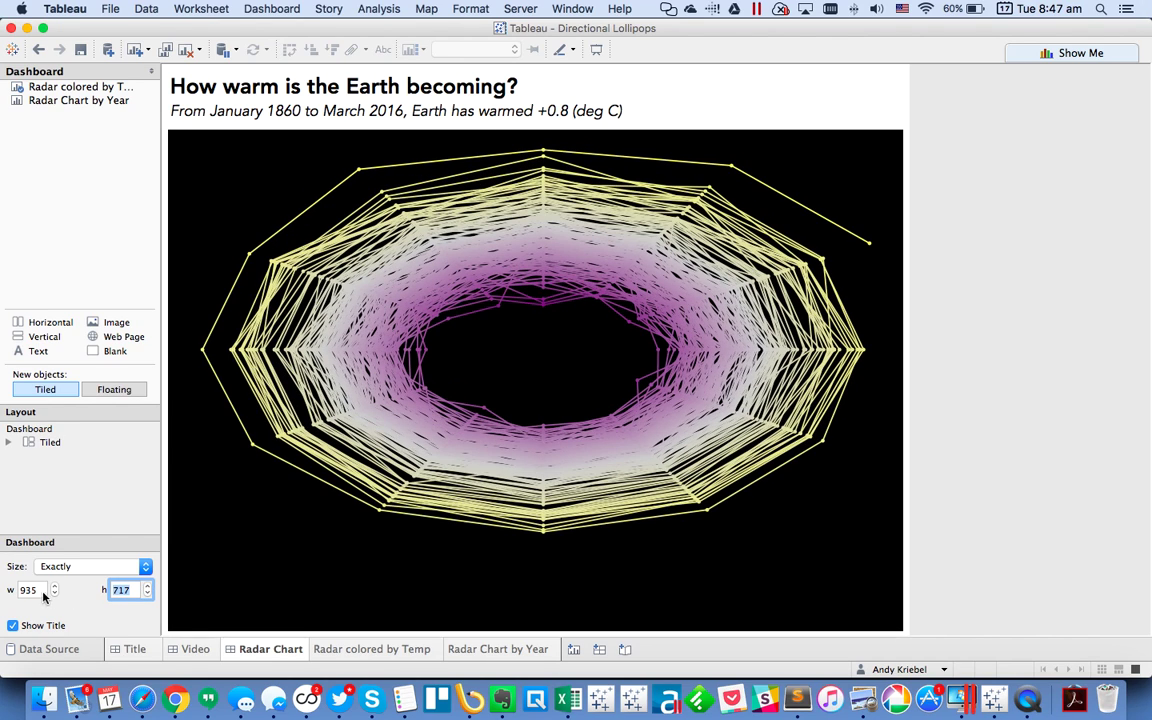
{"action": "left_click", "coordinate": [55, 594]}
{"action": "left_click", "coordinate": [55, 594]}
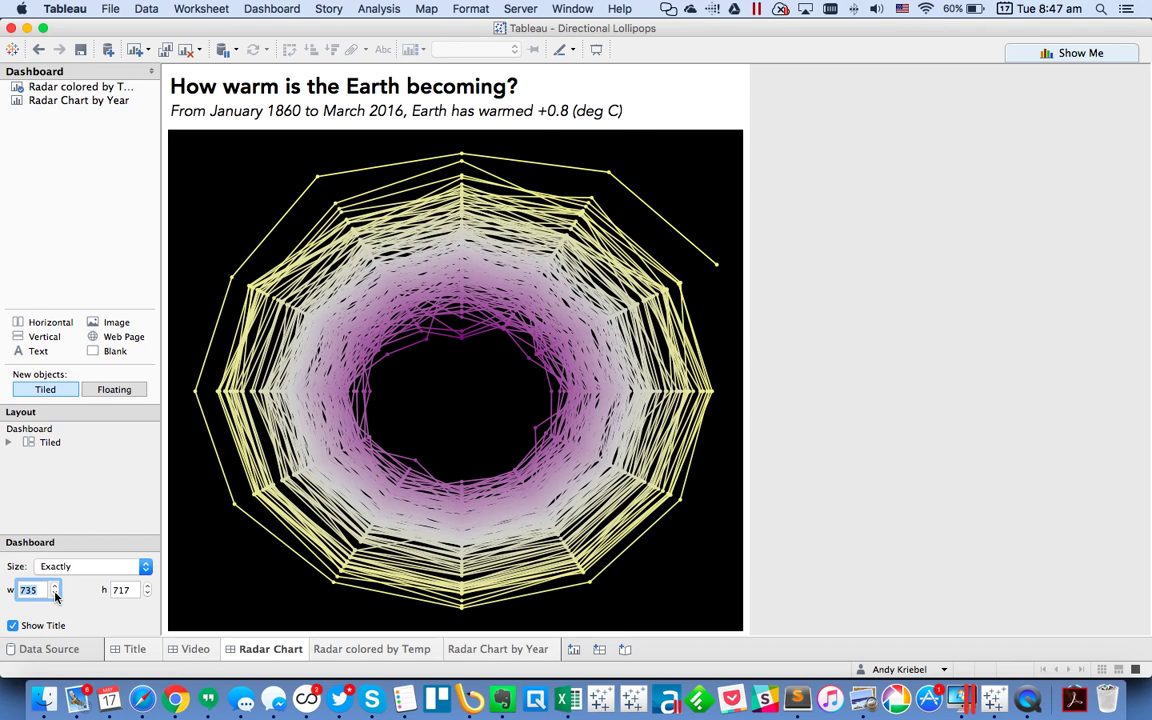
{"action": "left_click", "coordinate": [55, 594]}
{"action": "left_click", "coordinate": [216, 180]}
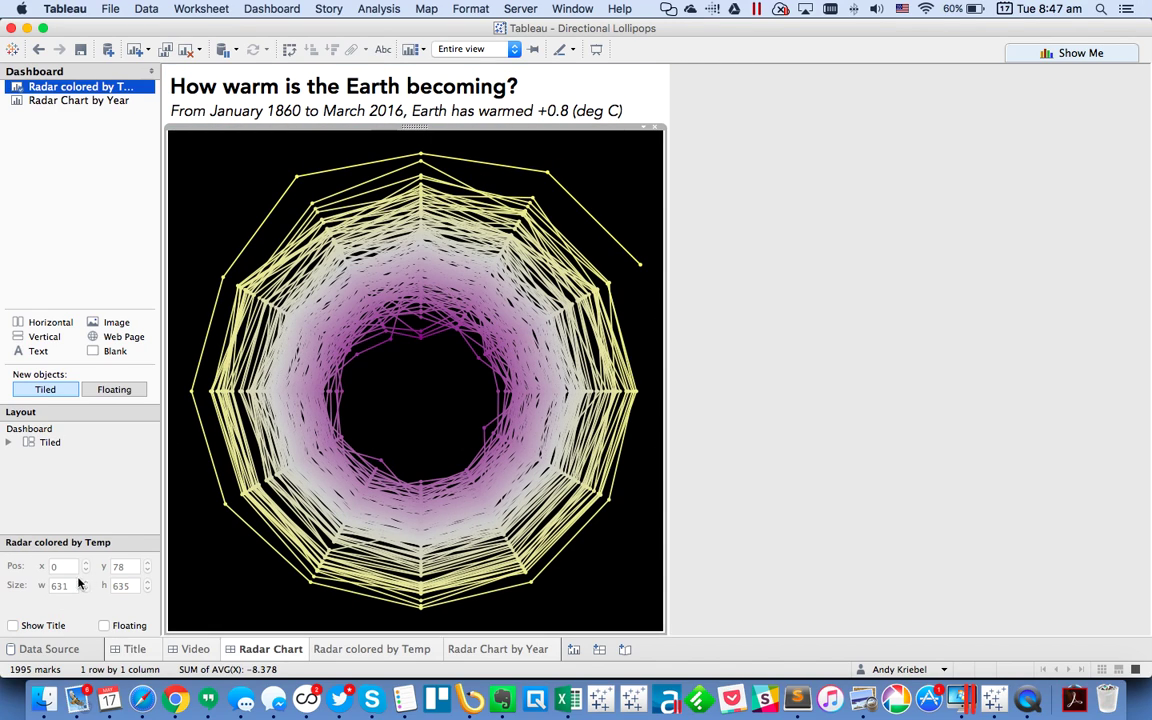
{"action": "left_click", "coordinate": [74, 205]}
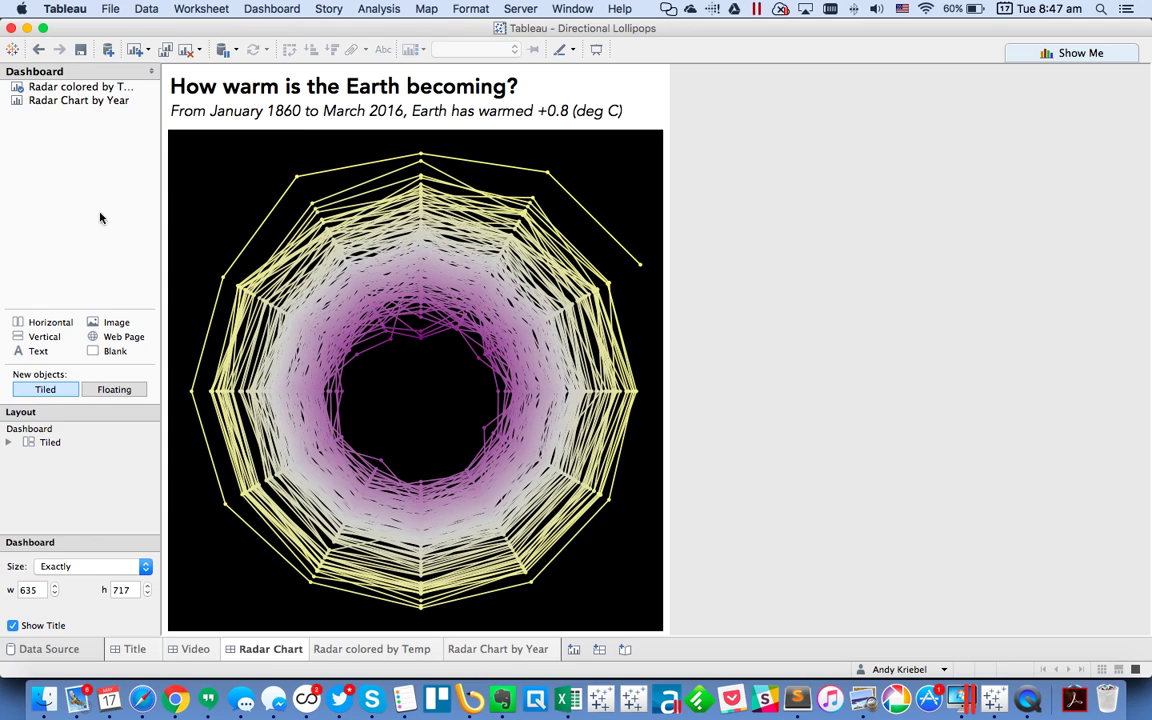
- Format the dashboard with black default shading and a white title font
{"action": "left_click", "coordinate": [271, 9]}
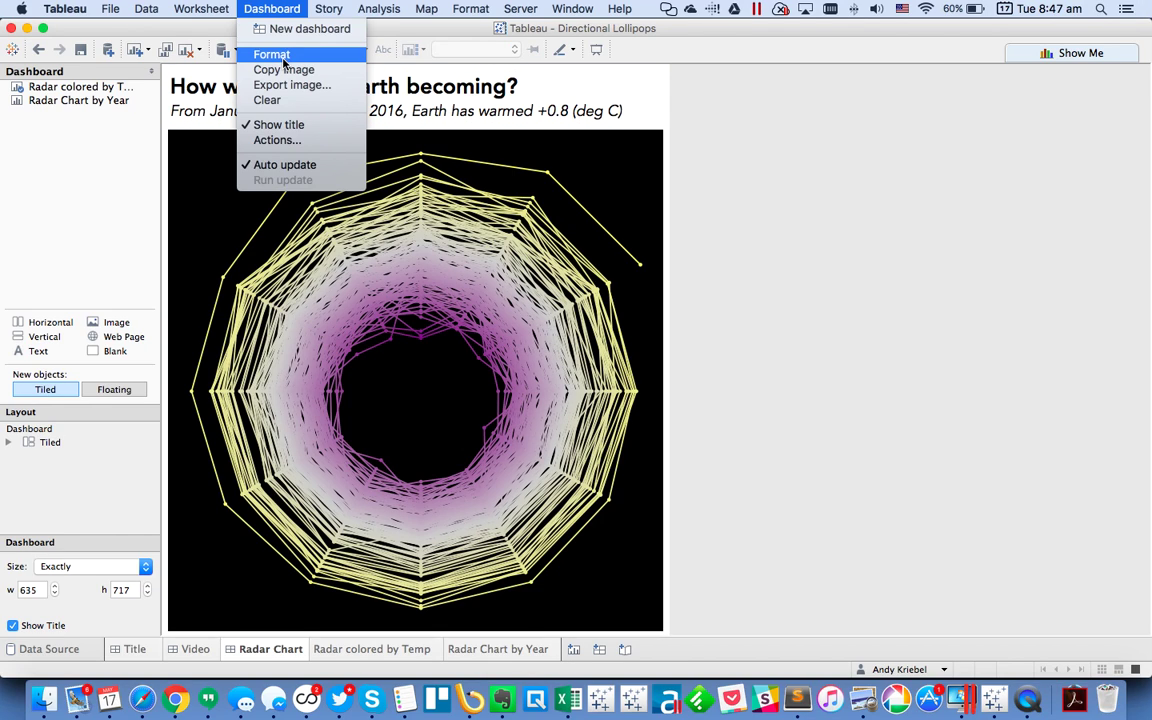
{"action": "left_click", "coordinate": [272, 54]}
{"action": "left_click", "coordinate": [97, 119]}
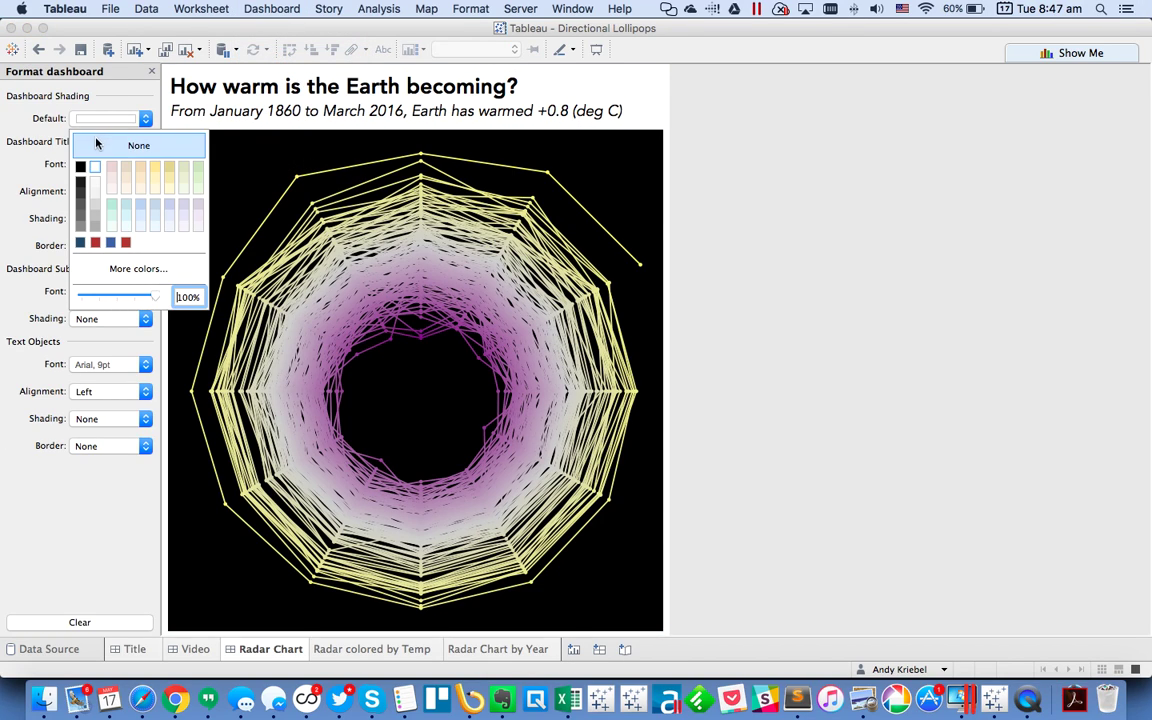
{"action": "left_click", "coordinate": [80, 163]}
{"action": "left_click", "coordinate": [101, 165]}
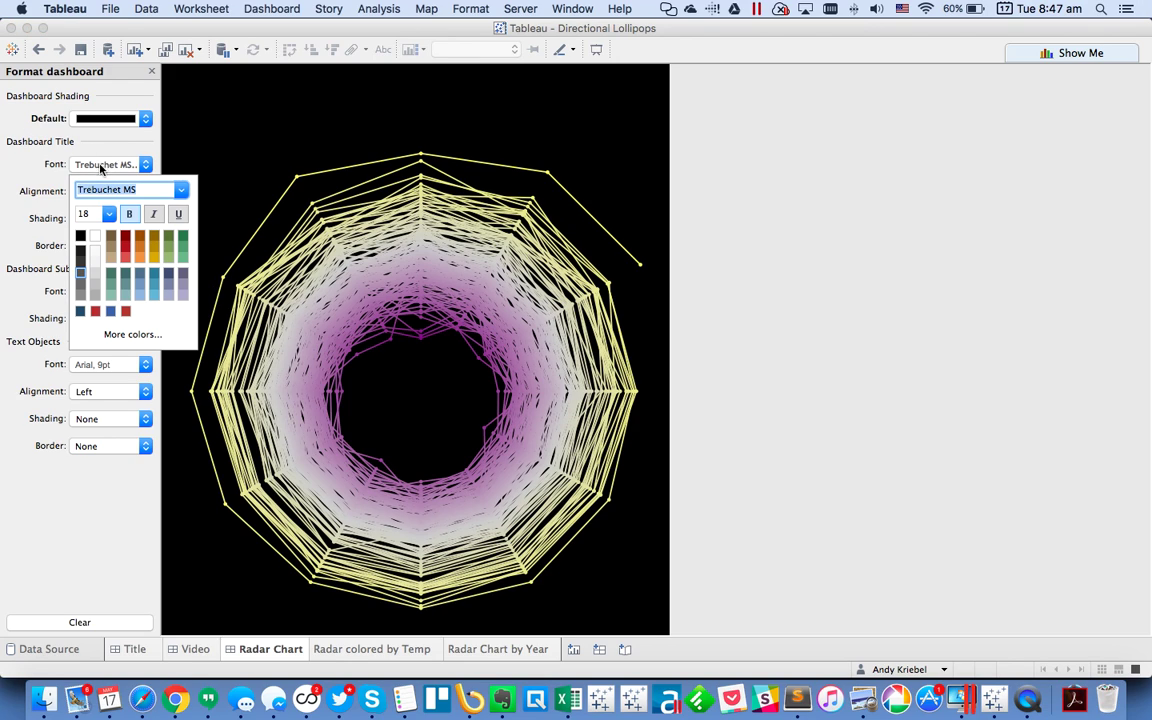
{"action": "left_click", "coordinate": [97, 237]}
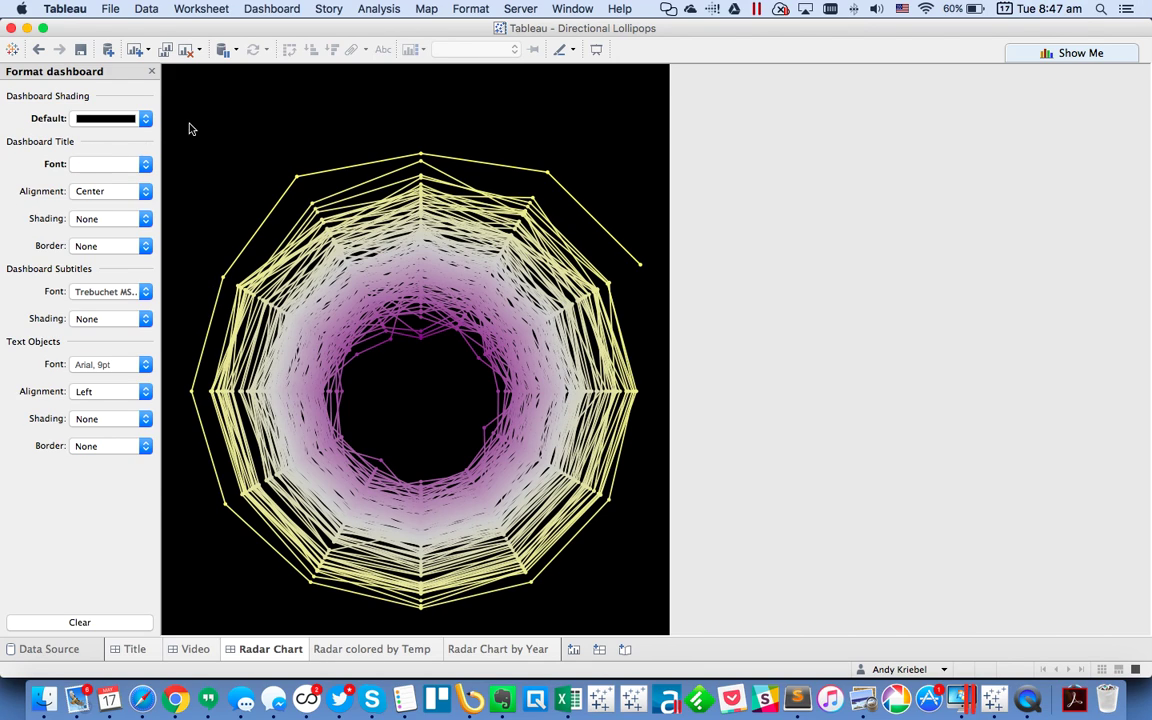
- Recolor all text of the dashboard title and its subtitle line white, and close the dashboard formatting
{"action": "double_click", "coordinate": [245, 92]}
{"action": "left_click", "coordinate": [700, 202]}
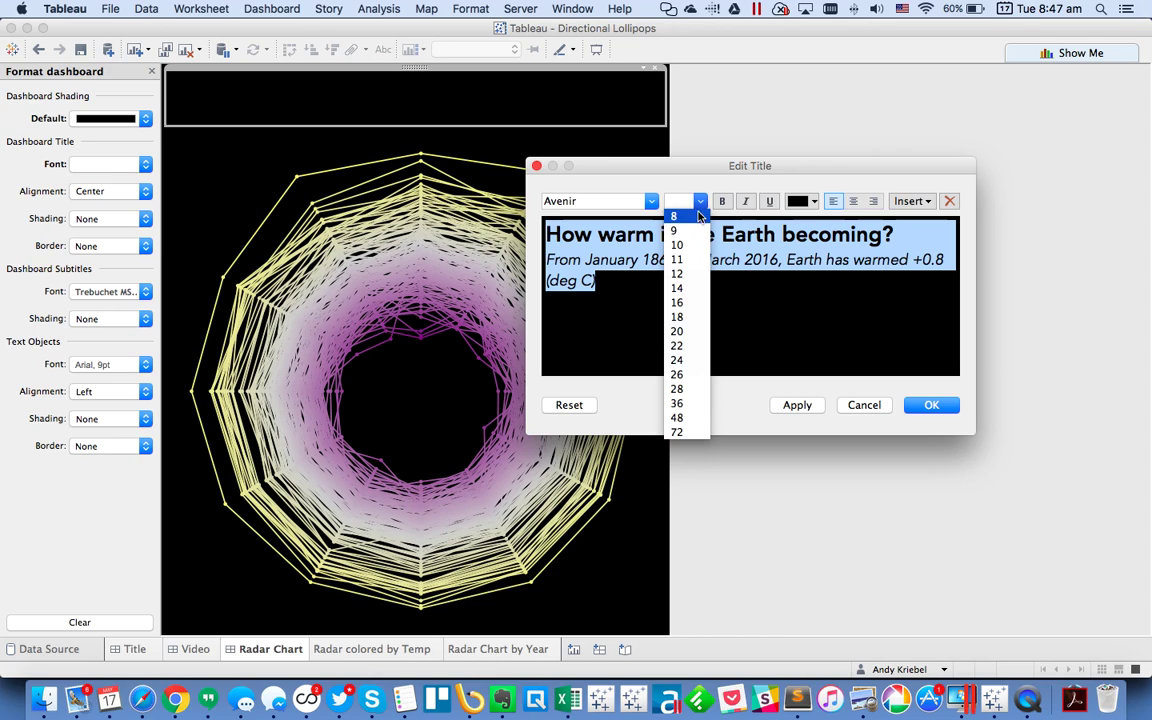
{"action": "left_click", "coordinate": [813, 202]}
{"action": "left_click", "coordinate": [810, 201]}
{"action": "left_click", "coordinate": [800, 222]}
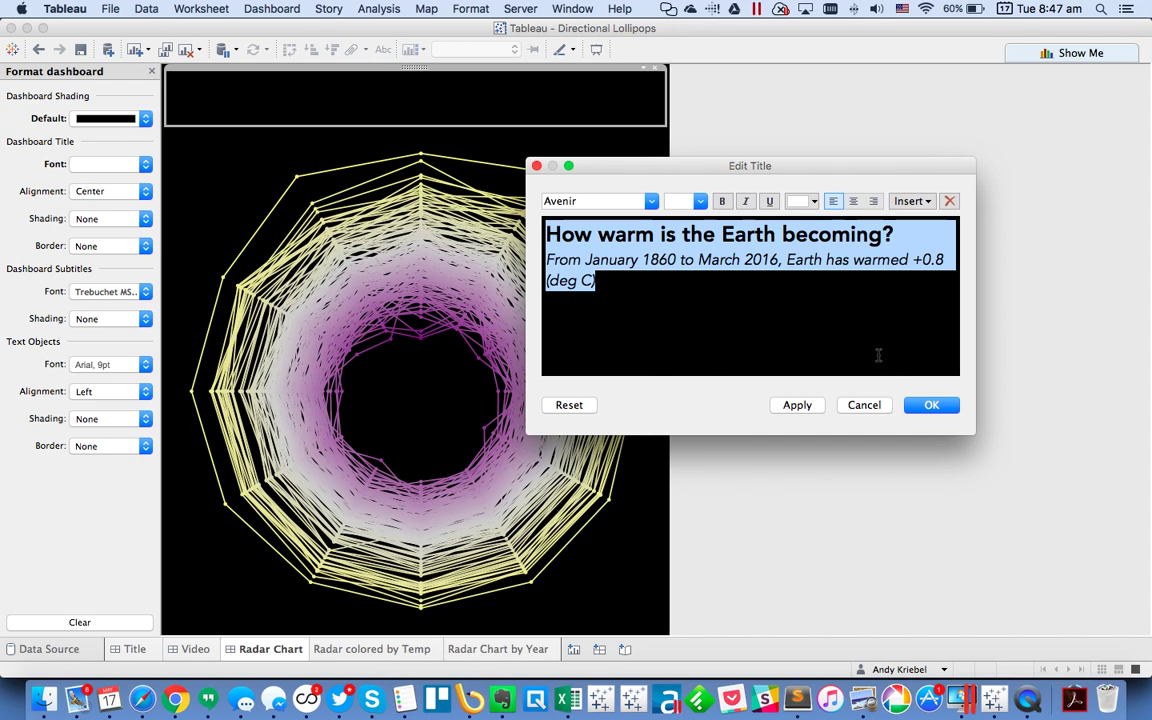
{"action": "left_click", "coordinate": [931, 405]}
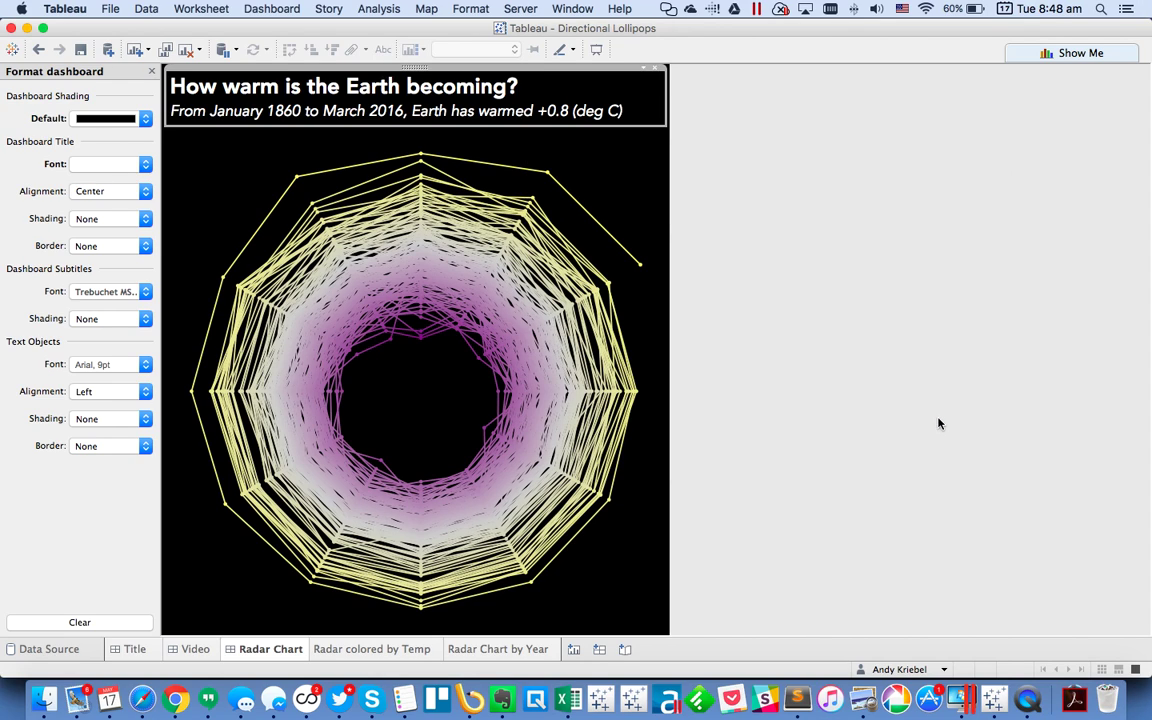
{"action": "left_click", "coordinate": [151, 71]}
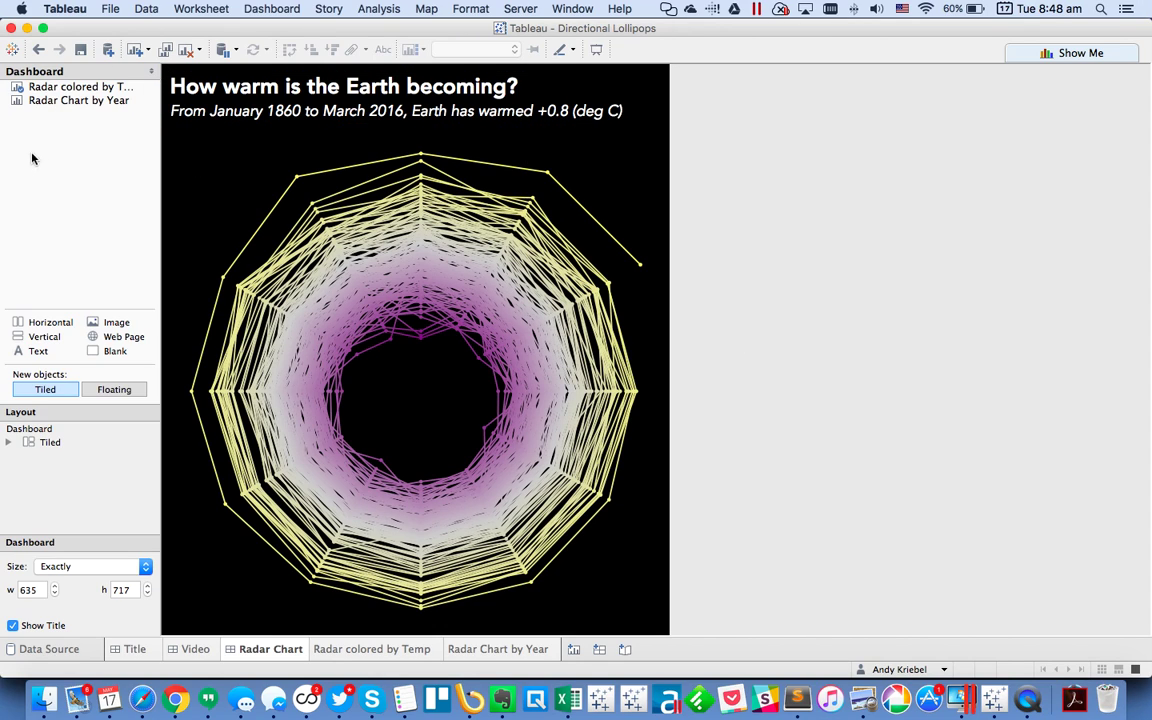
- Duplicate the Radar Chart dashboard and replace its Radar colored by Temp view with Radar Chart by Year
{"action": "right_click", "coordinate": [285, 650]}
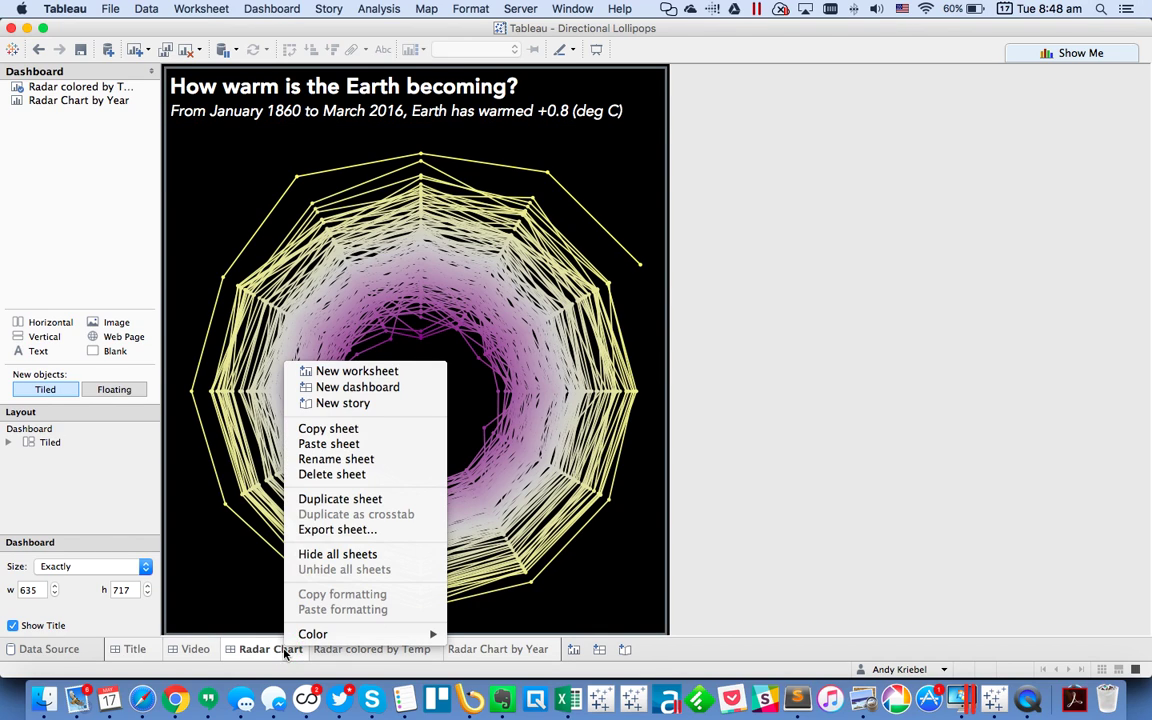
{"action": "left_click", "coordinate": [338, 499]}
{"action": "left_click_drag", "start_coordinate": [88, 105], "coordinate": [416, 249]}
{"action": "left_click", "coordinate": [520, 419]}
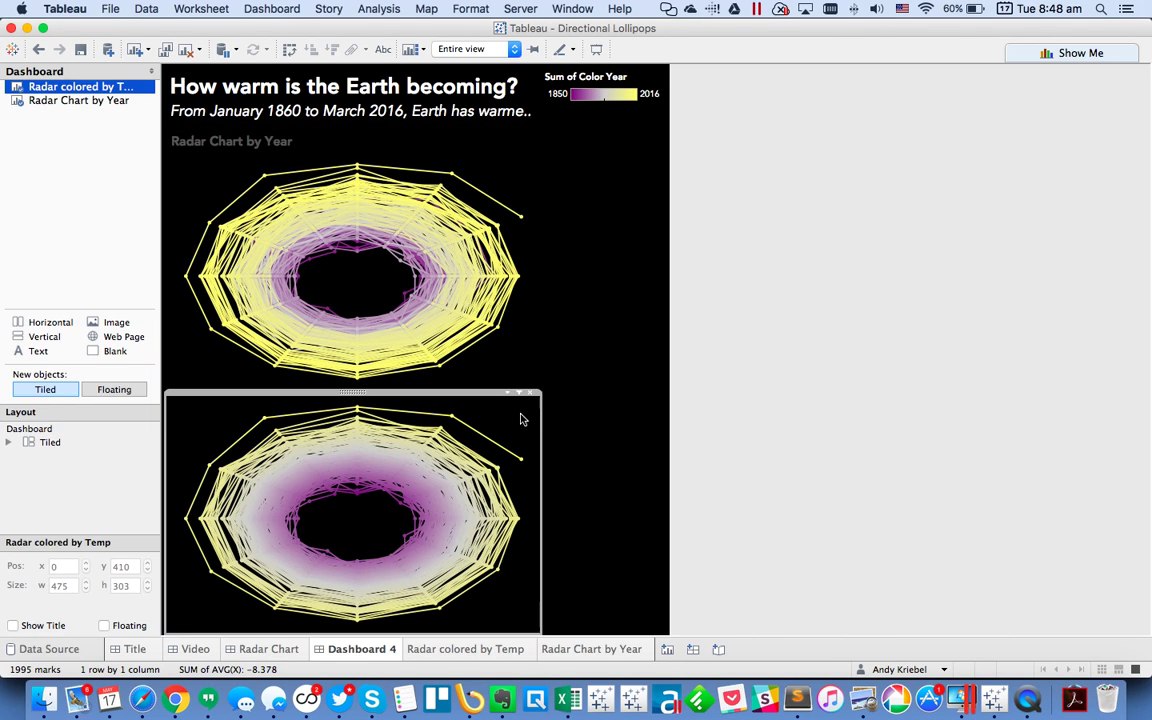
{"action": "left_click", "coordinate": [531, 394]}
- Remove the Color Year legend container from the duplicated dashboard and hide the Radar Chart by Year title
{"action": "left_click", "coordinate": [650, 220]}
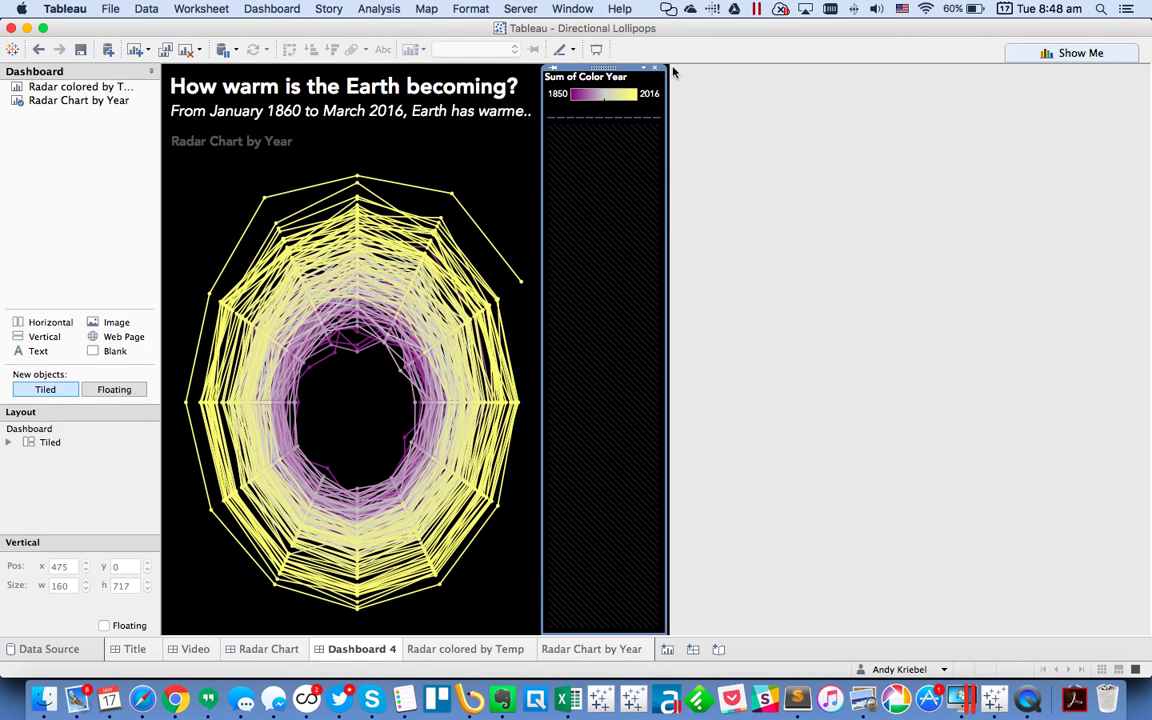
{"action": "left_click", "coordinate": [657, 71]}
{"action": "left_click", "coordinate": [689, 366]}
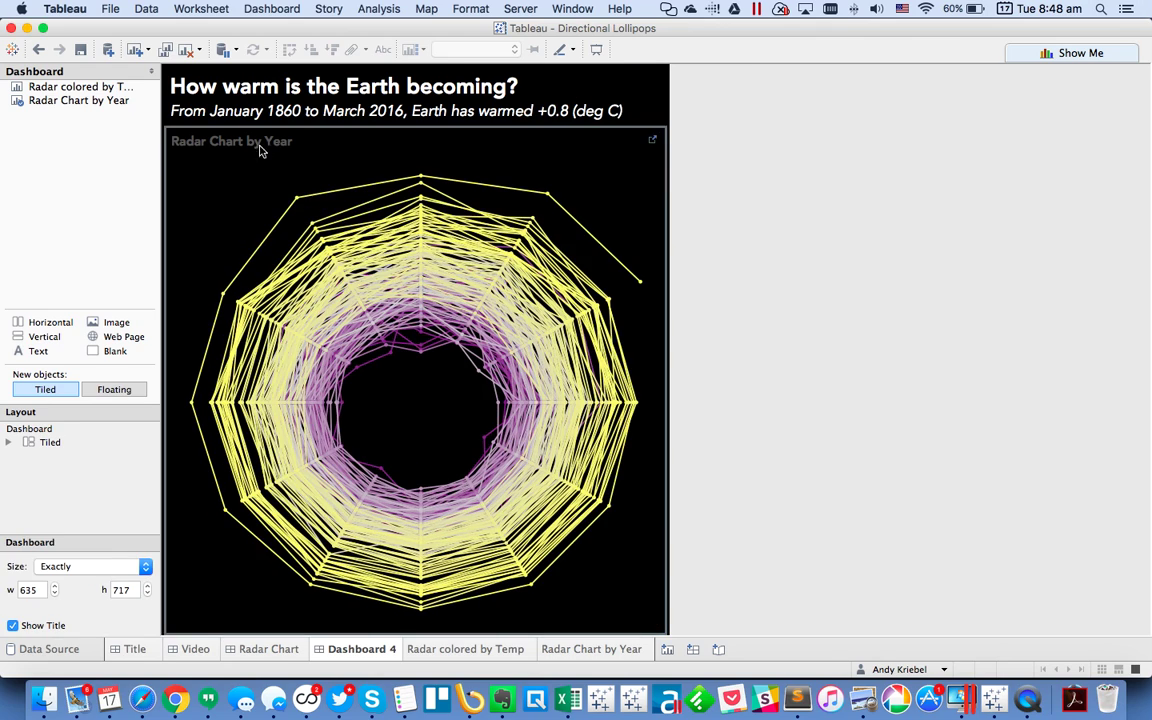
{"action": "right_click", "coordinate": [258, 146]}
{"action": "left_click", "coordinate": [298, 184]}
{"action": "left_click", "coordinate": [78, 191]}
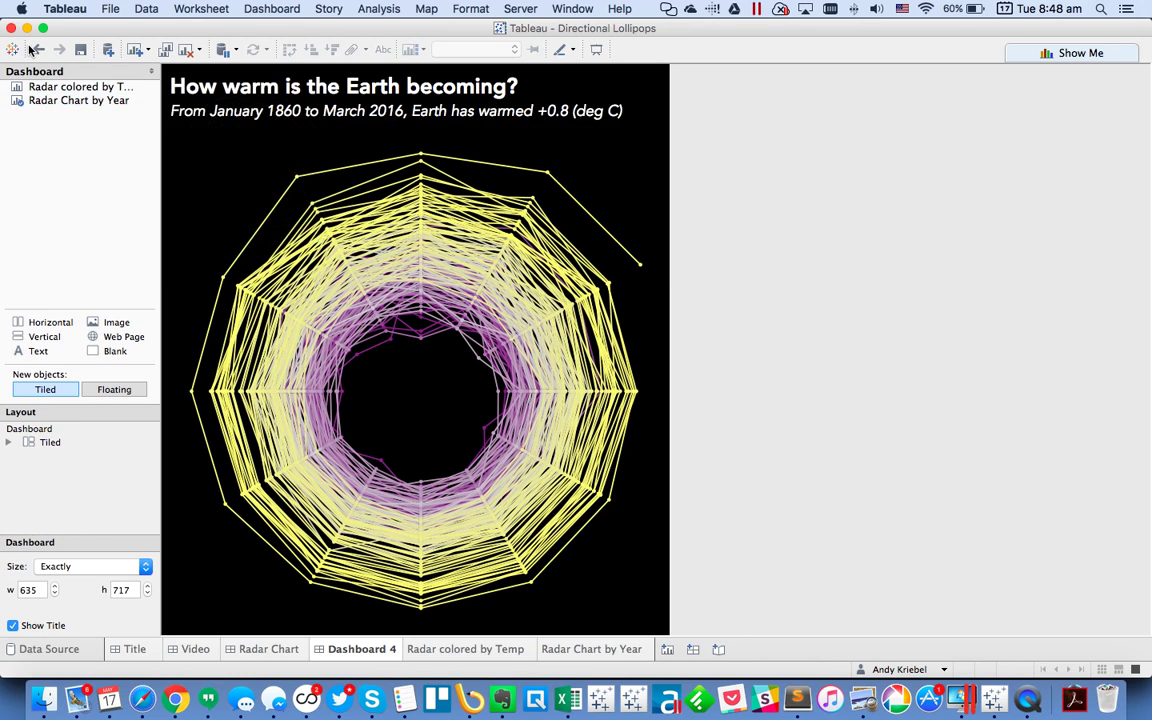
- Show the color legend for the Radar Chart by Year view on the dashboard and hide the legend's title
{"action": "left_click", "coordinate": [213, 159]}
{"action": "left_click", "coordinate": [645, 127]}
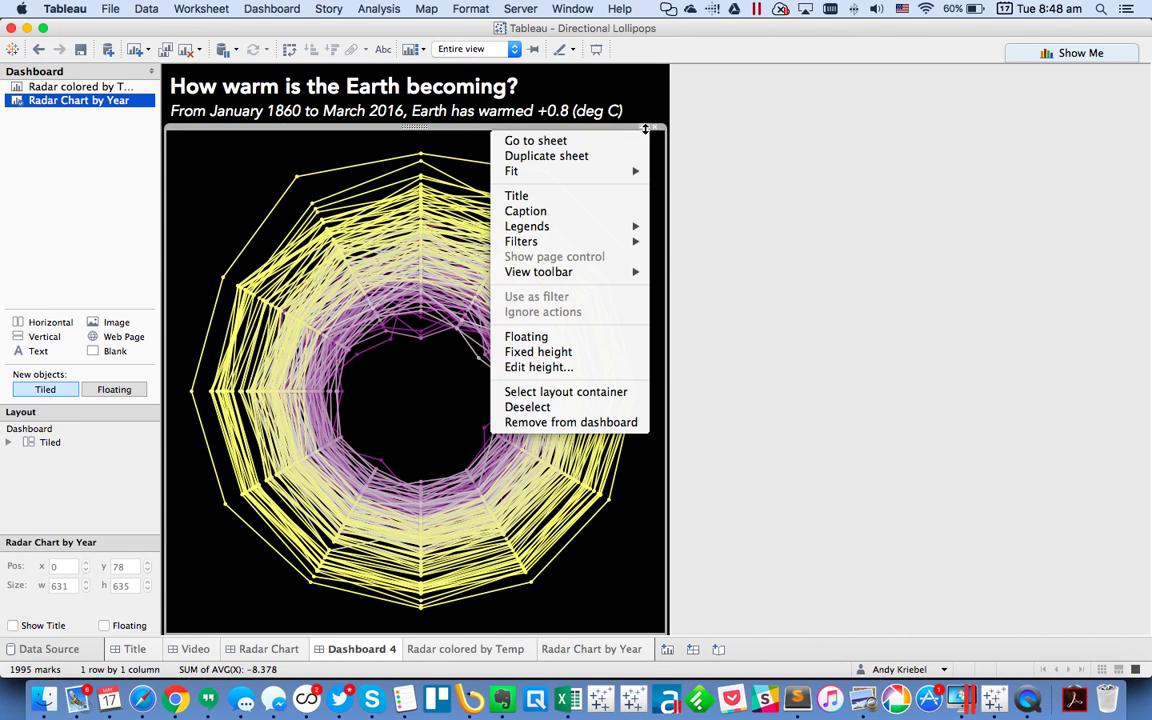
{"action": "mouse_move", "coordinate": [599, 226]}
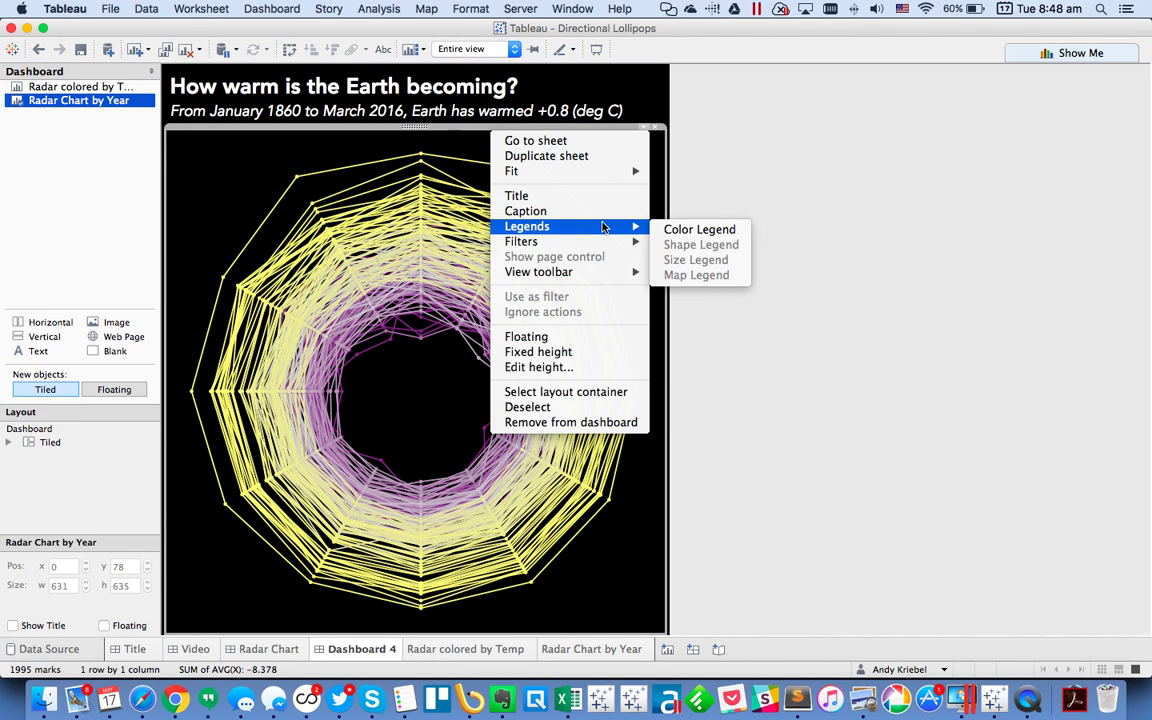
{"action": "left_click", "coordinate": [676, 229]}
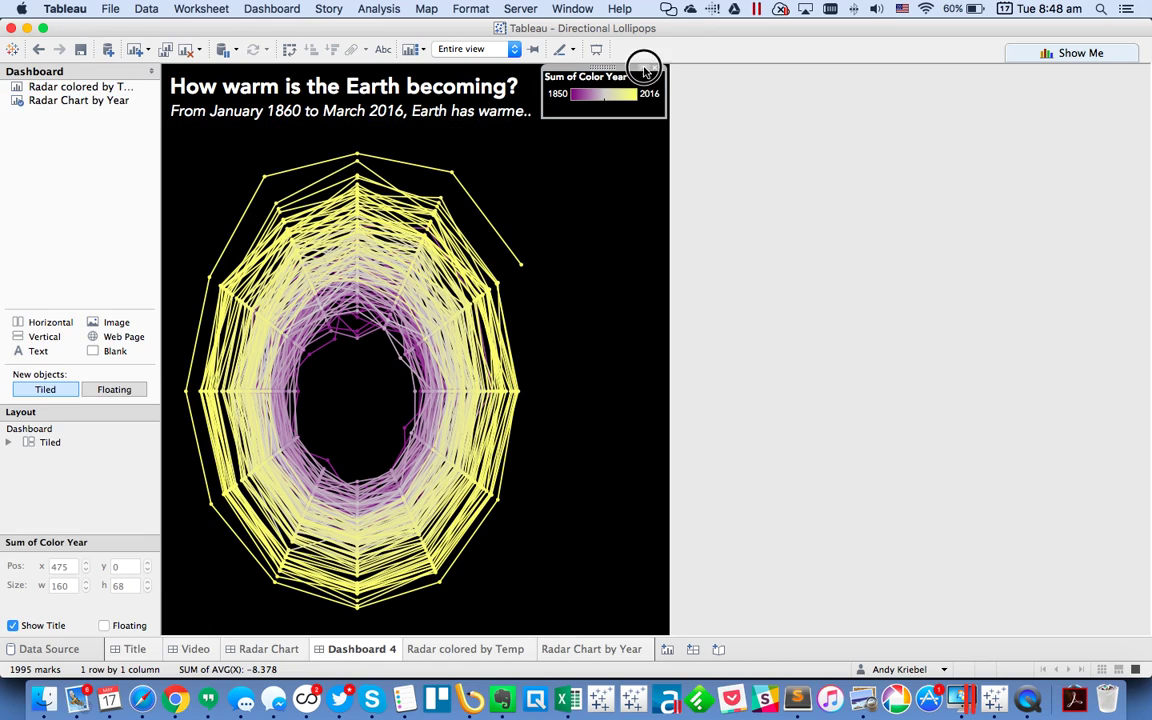
{"action": "left_click", "coordinate": [645, 70]}
{"action": "left_click", "coordinate": [600, 112]}
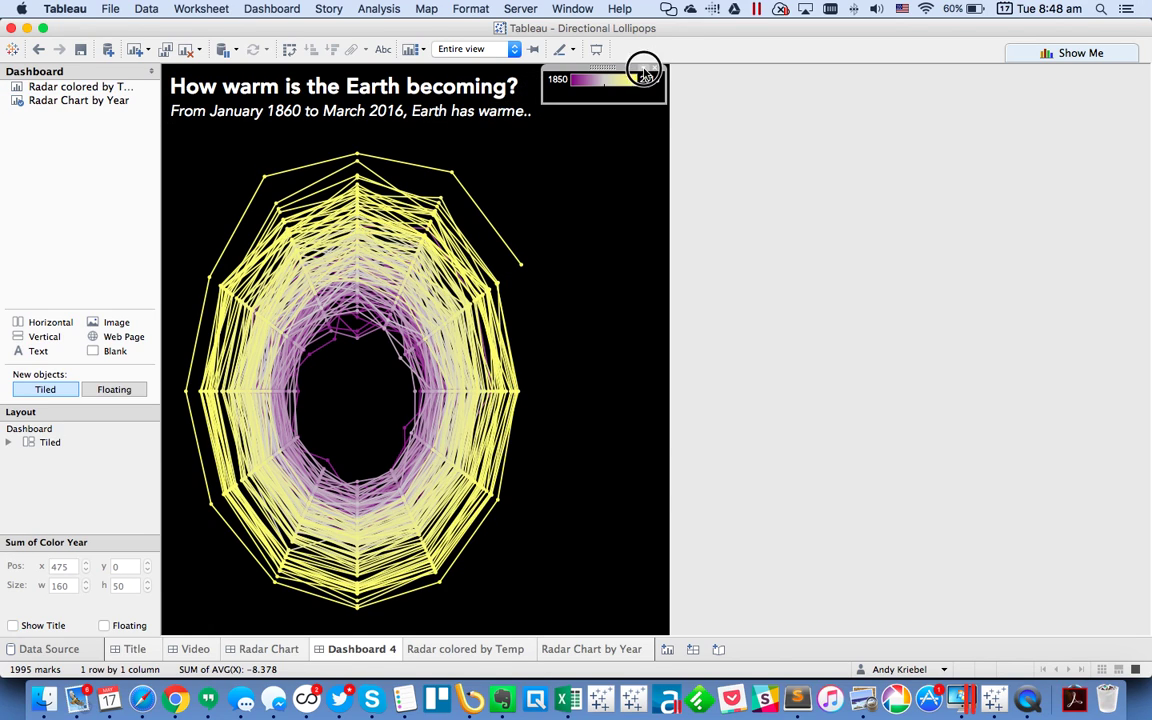
- Make the Sum of Color Year legend floating and place it just below the subtitle at the chart's upper-right corner
{"action": "left_click", "coordinate": [645, 72]}
{"action": "left_click", "coordinate": [570, 176]}
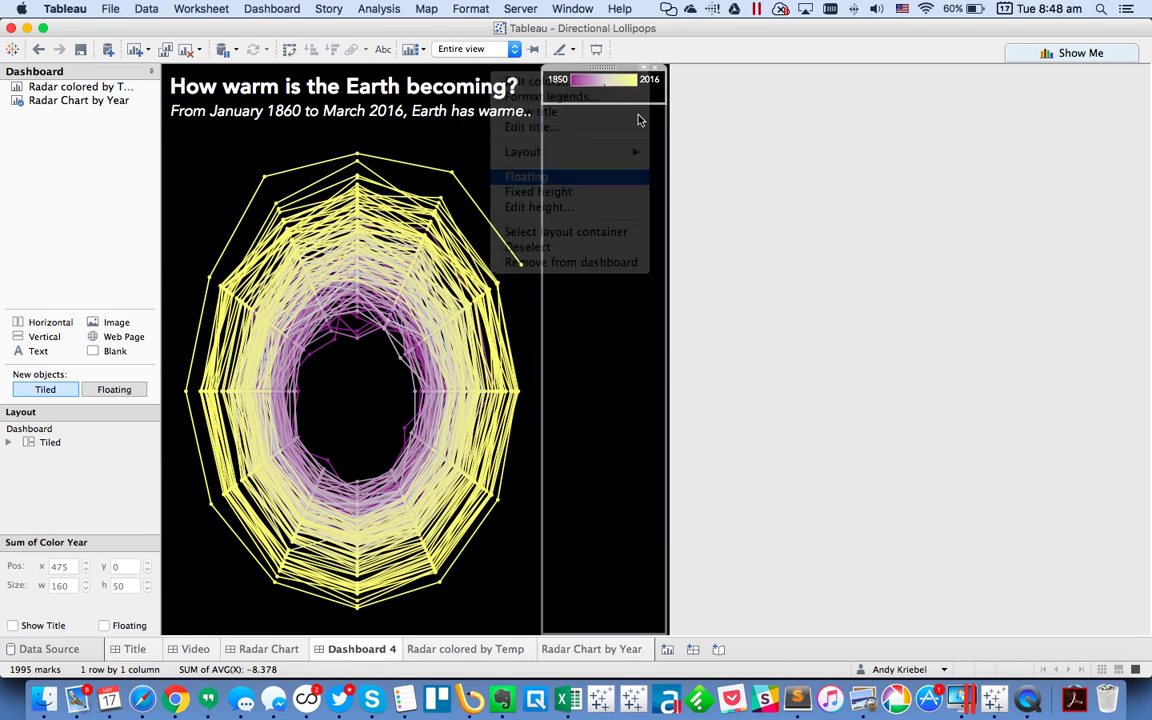
{"action": "left_click_drag", "start_coordinate": [595, 95], "coordinate": [602, 146]}
{"action": "left_click", "coordinate": [805, 195]}
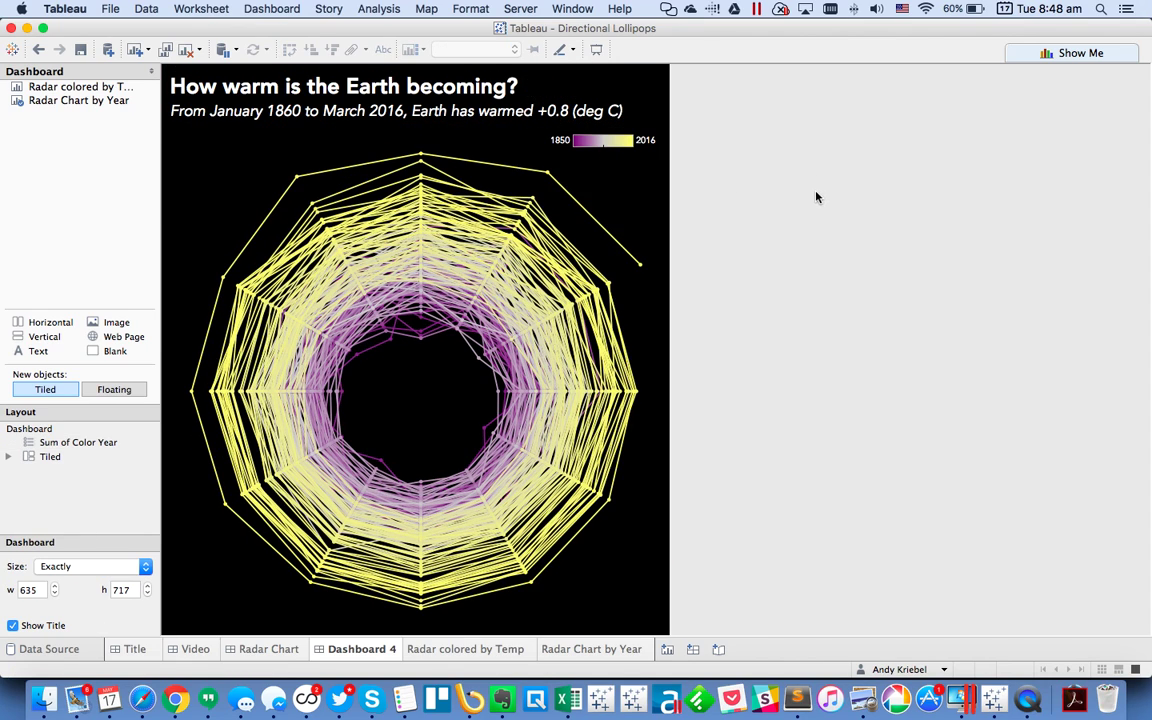
- On the Radar Chart dashboard, show the color legend for the Radar colored by Temp view
{"action": "left_click", "coordinate": [293, 654]}
{"action": "left_click", "coordinate": [635, 147]}
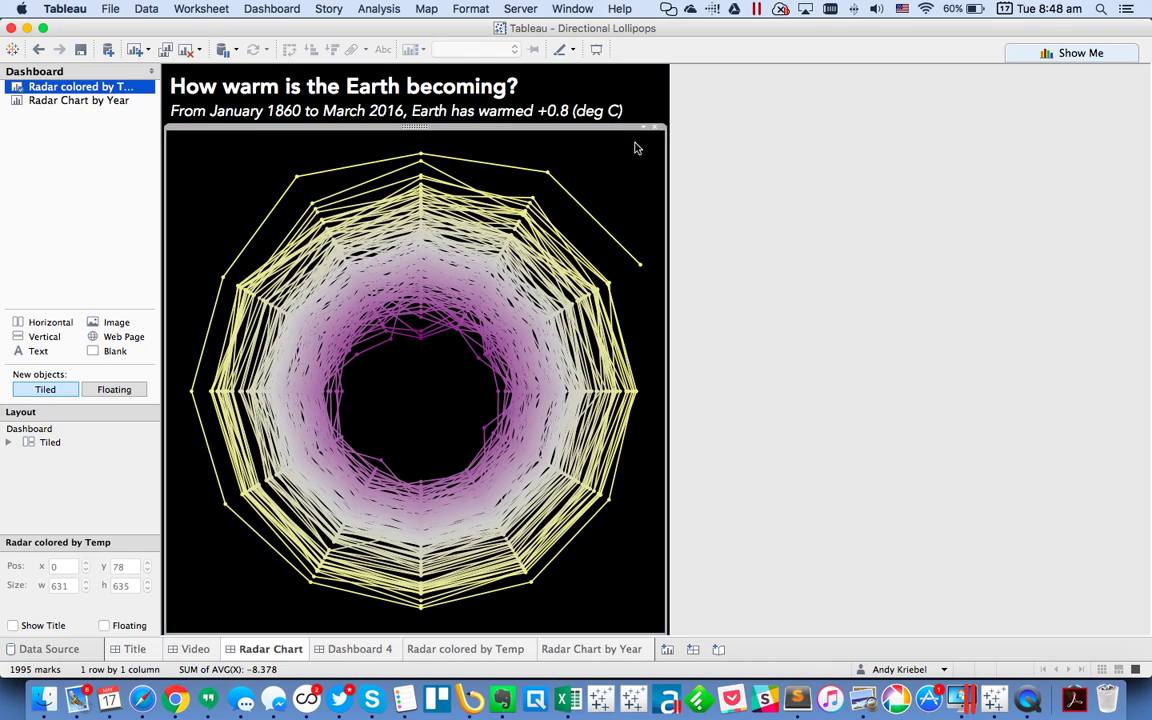
{"action": "left_click", "coordinate": [643, 129]}
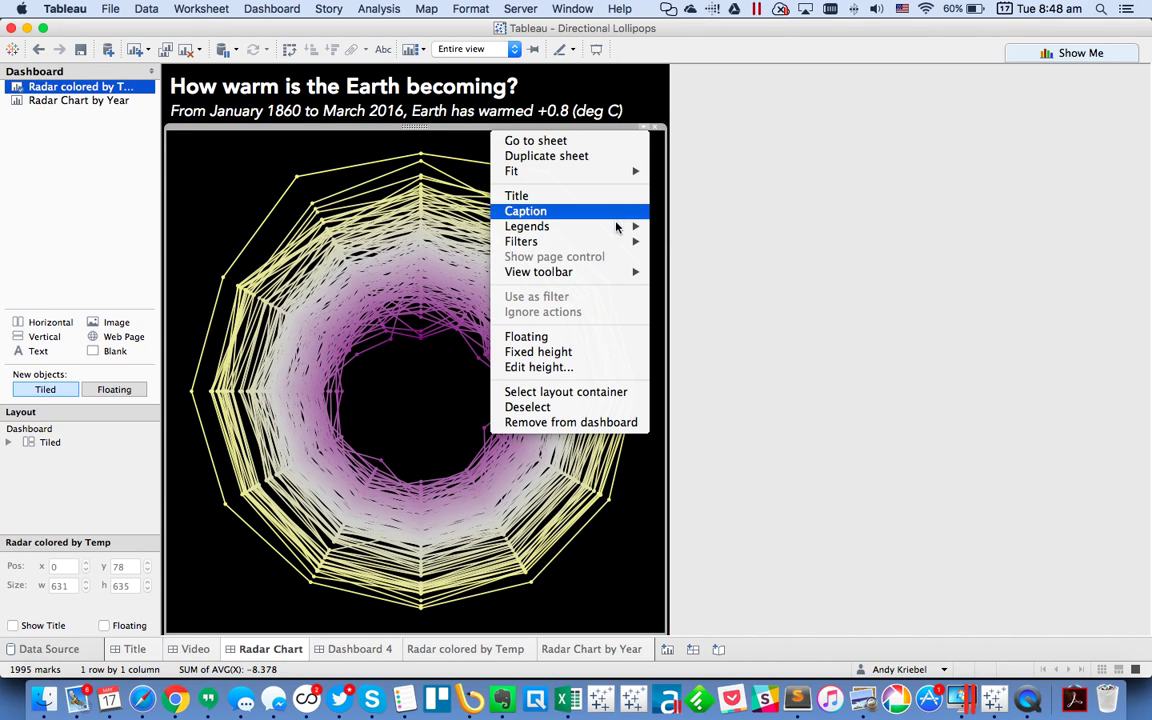
{"action": "mouse_move", "coordinate": [590, 226]}
{"action": "left_click", "coordinate": [698, 229]}
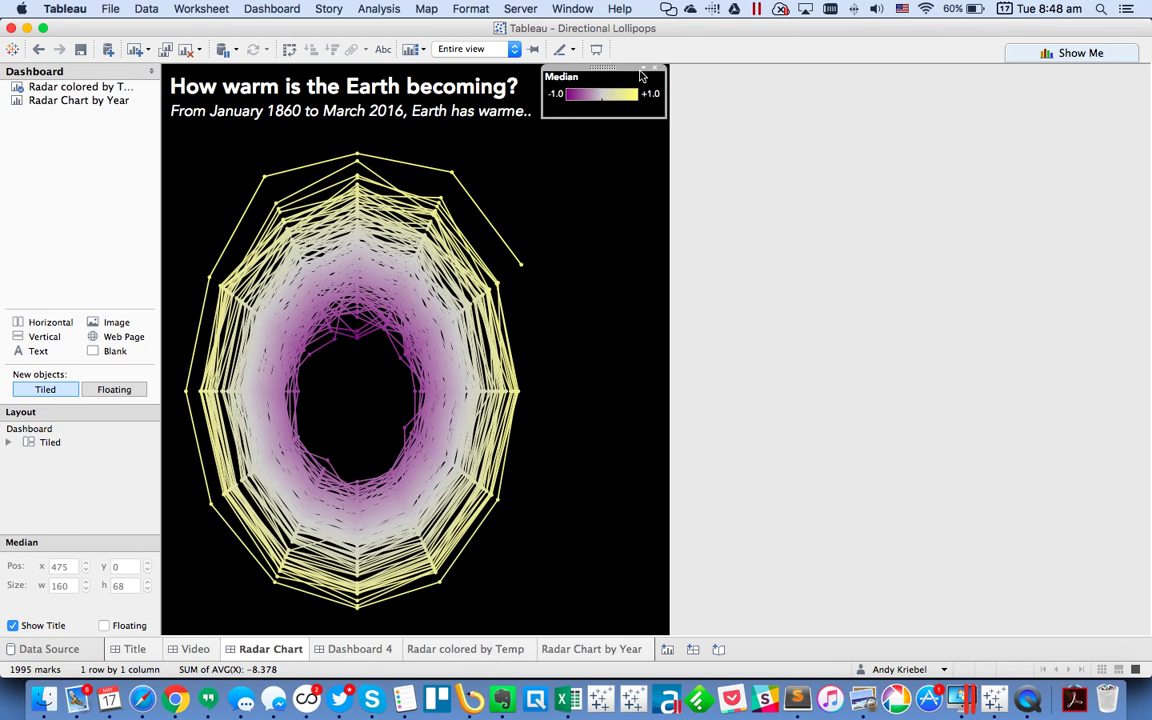
- Make the Median legend floating, keeping its title, and place it below the subtitle at the chart's upper-right corner
{"action": "left_click", "coordinate": [645, 72]}
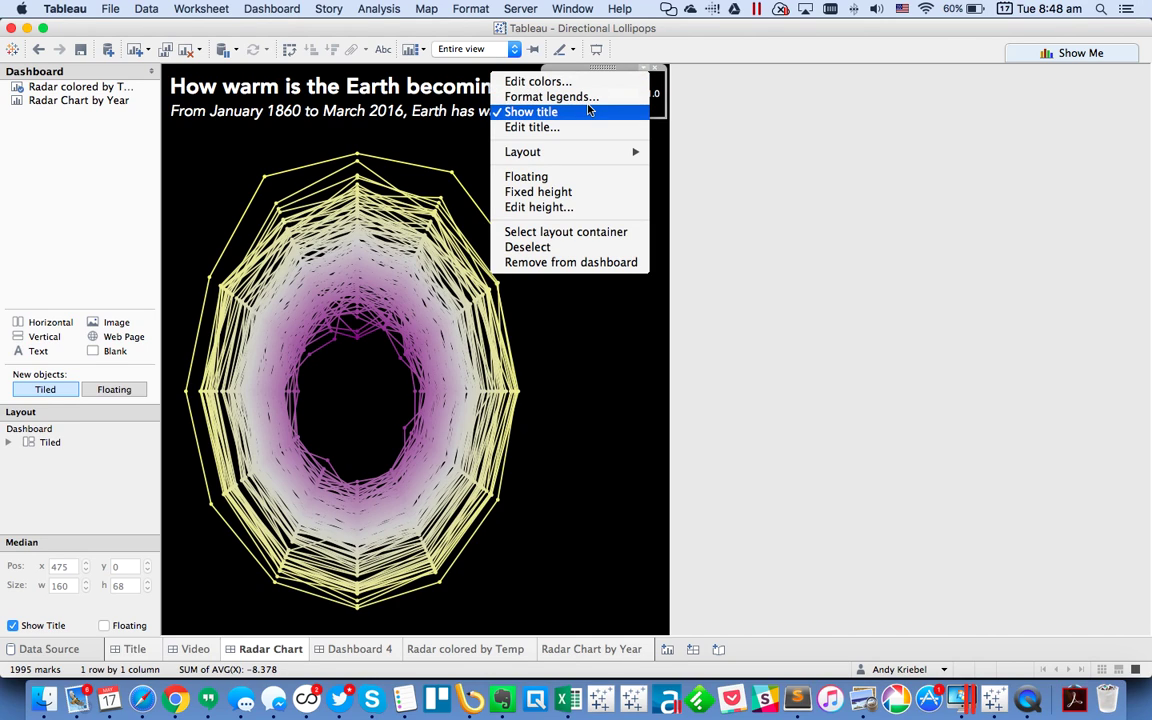
{"action": "left_click", "coordinate": [578, 176]}
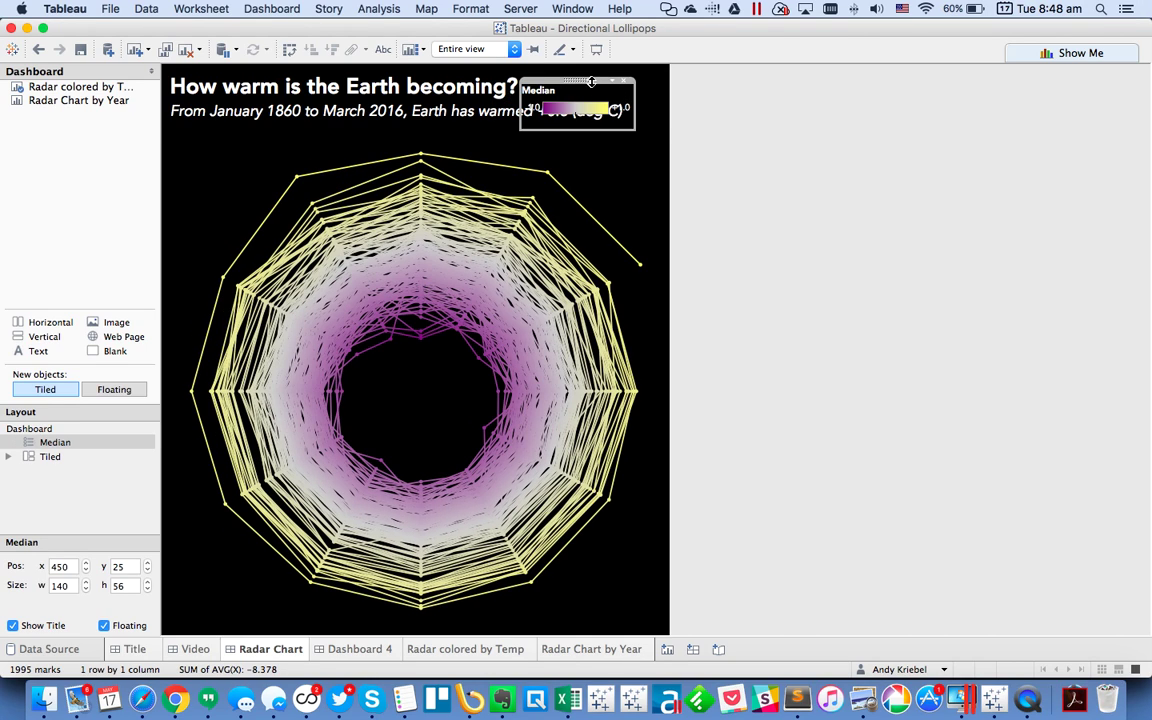
{"action": "left_click_drag", "start_coordinate": [578, 80], "coordinate": [613, 128]}
{"action": "left_click", "coordinate": [849, 177]}
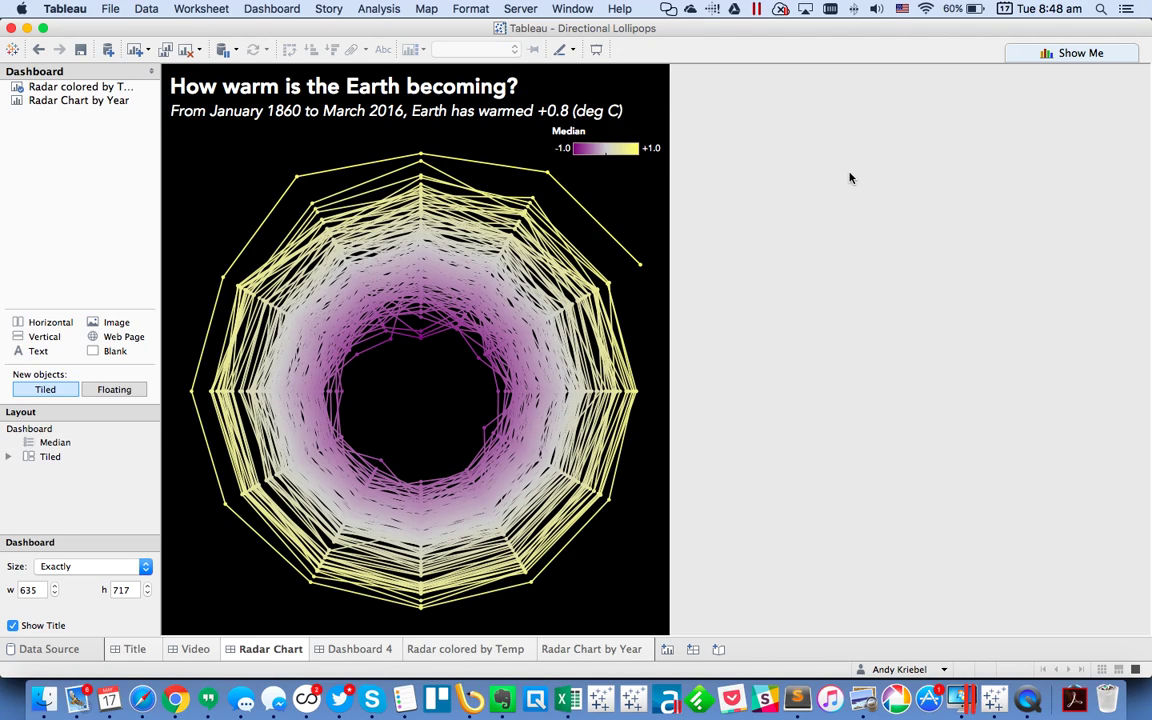